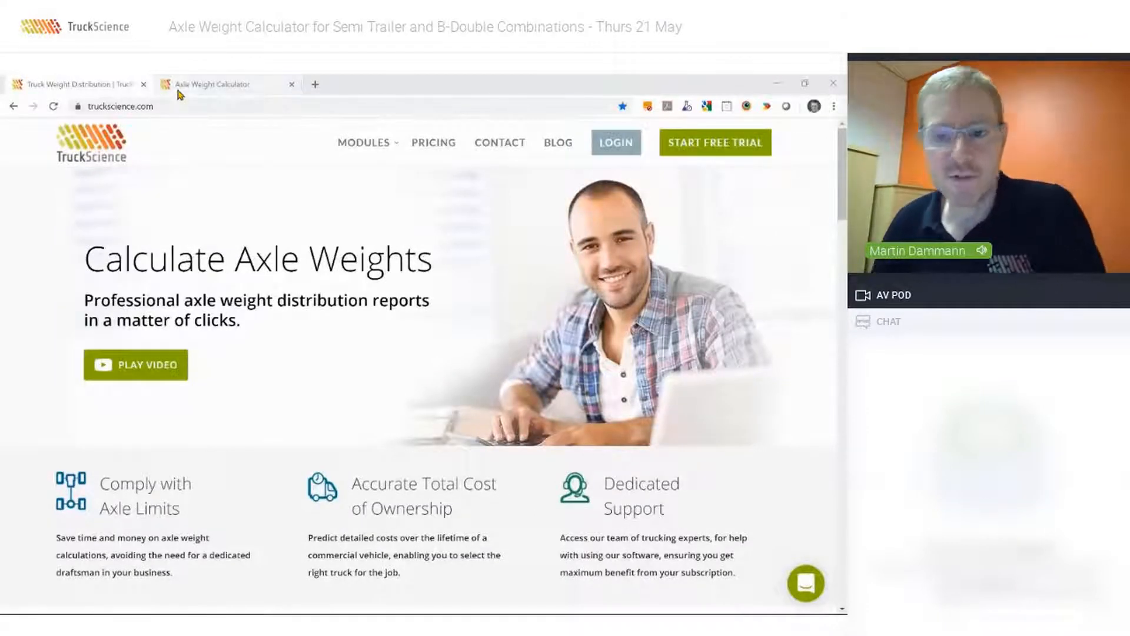
Open the Iveco Stralis X-WAY AT450X46TZ/P from the manufacturer vehicle library, filtering the 6X4 models by the Prime Mover type.
left_click(220, 86)
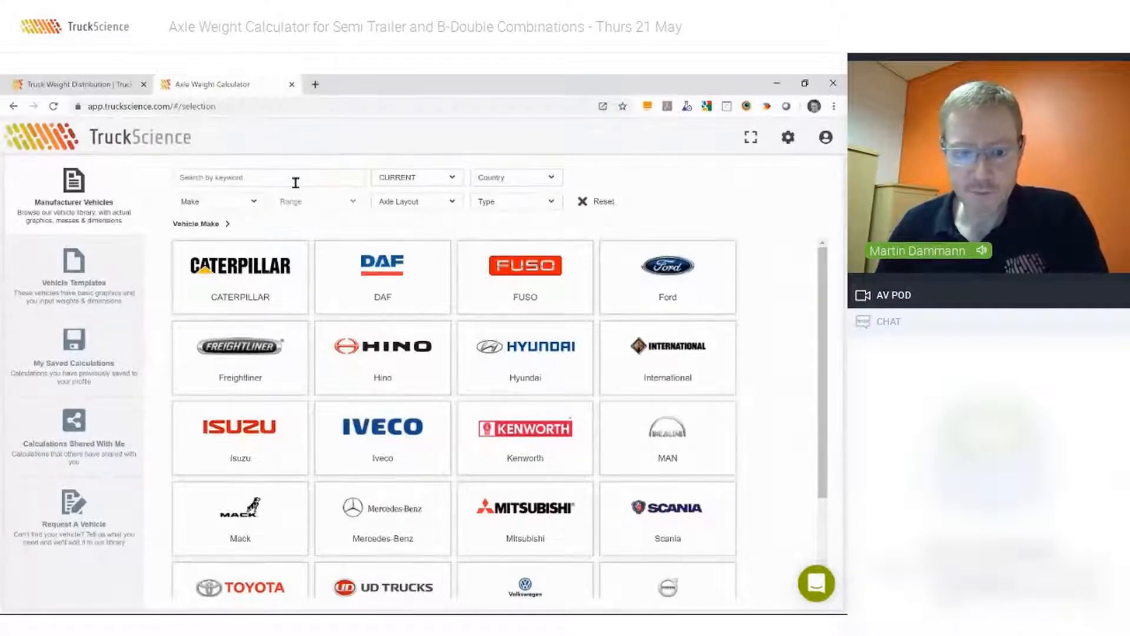
left_click(379, 431)
left_click(253, 282)
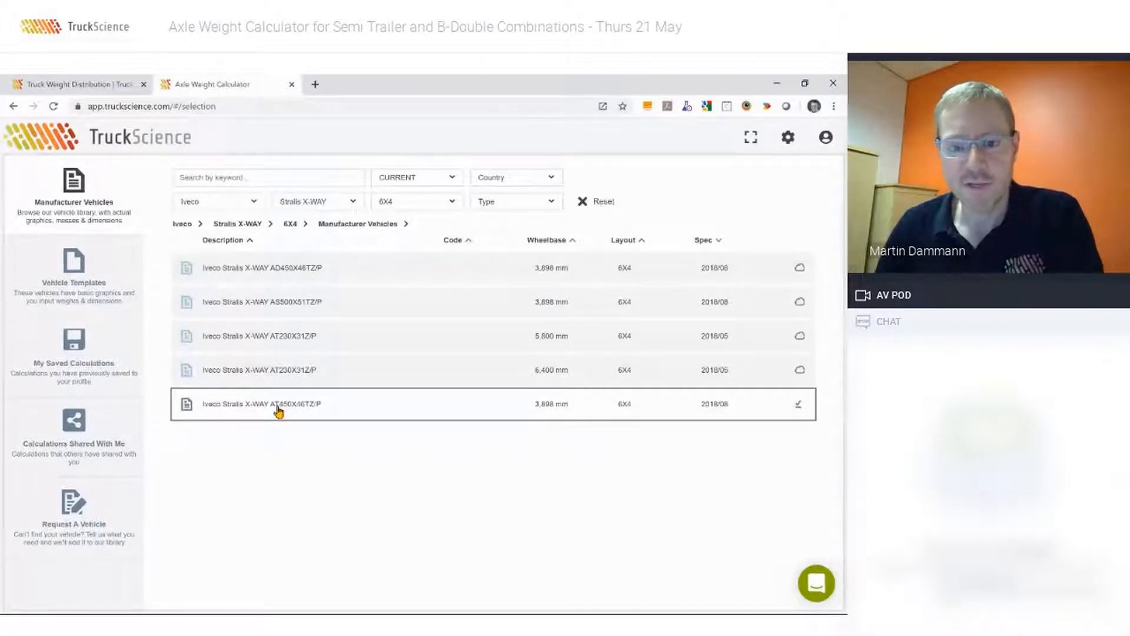
left_click(549, 203)
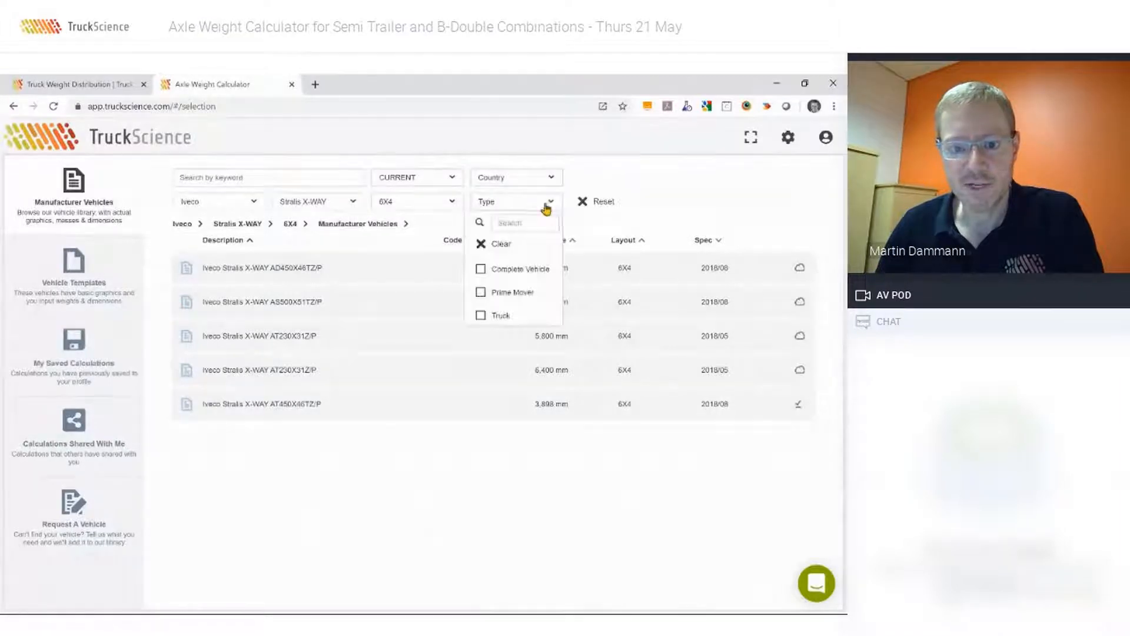
left_click(481, 292)
left_click(309, 361)
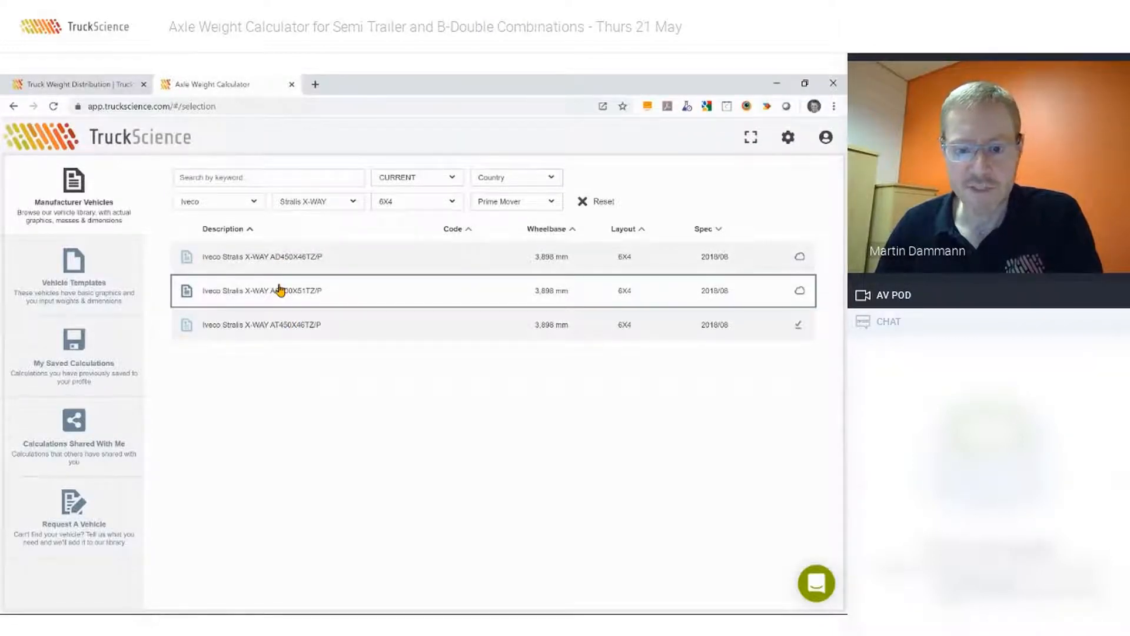
left_click(290, 328)
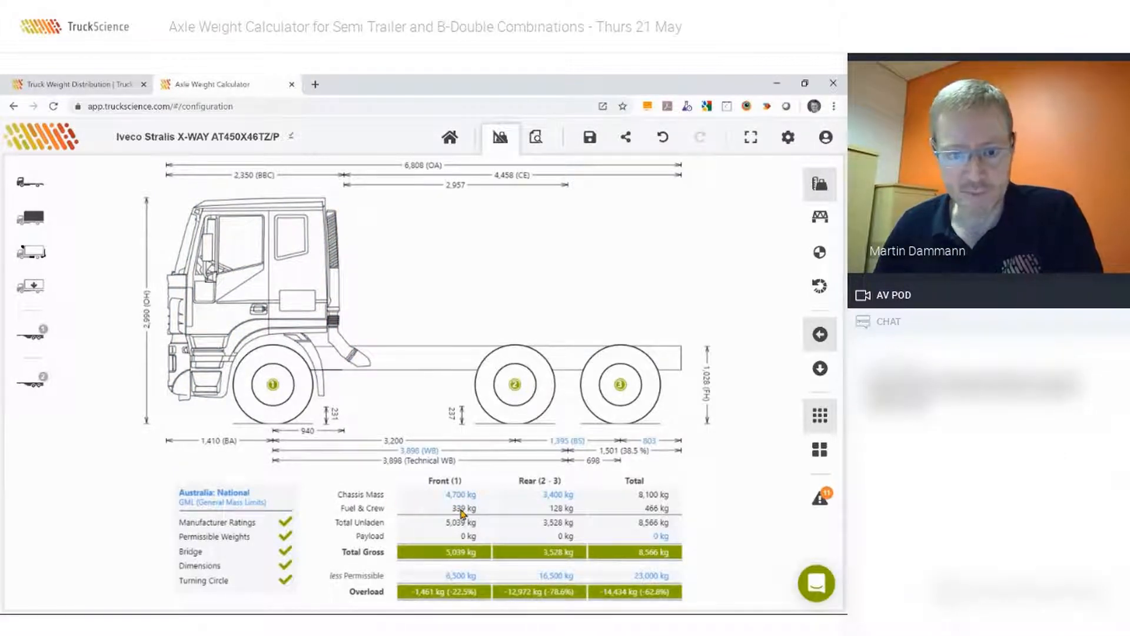
Add a 5th wheel to the prime mover using the Fifth Wheel Template.
left_click(32, 253)
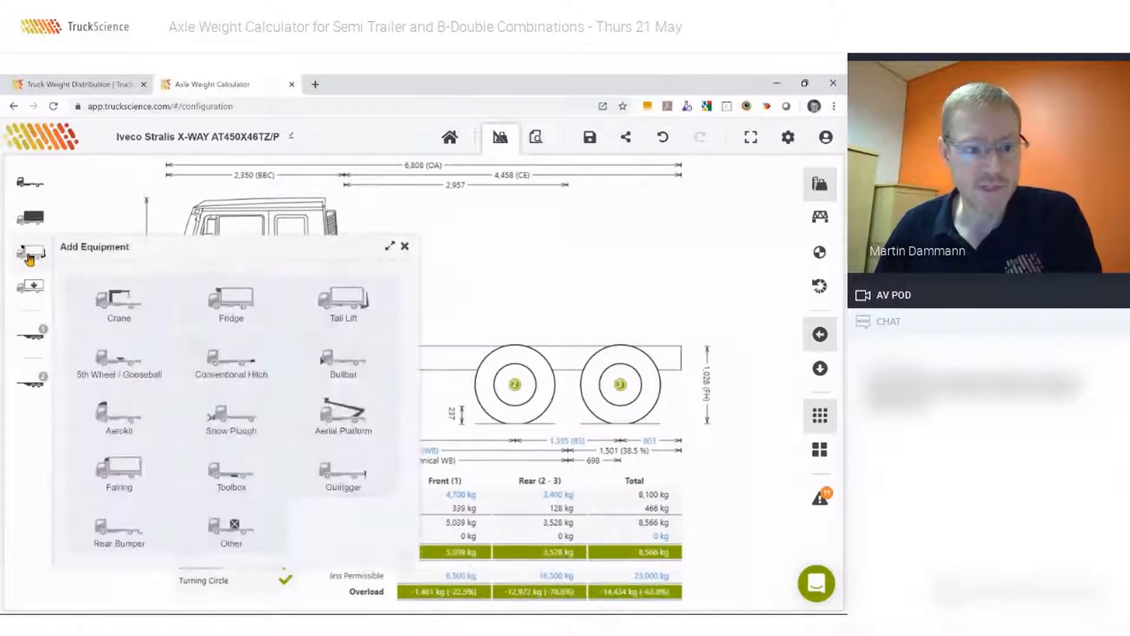
left_click(120, 361)
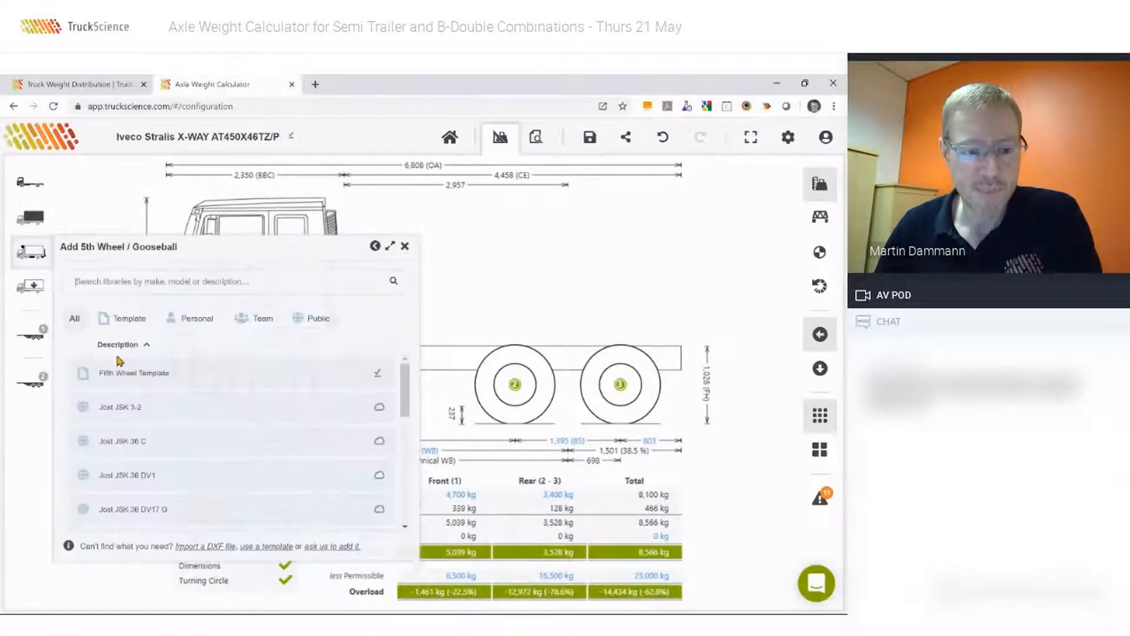
scroll(133, 406, "down", 1)
left_click(129, 391)
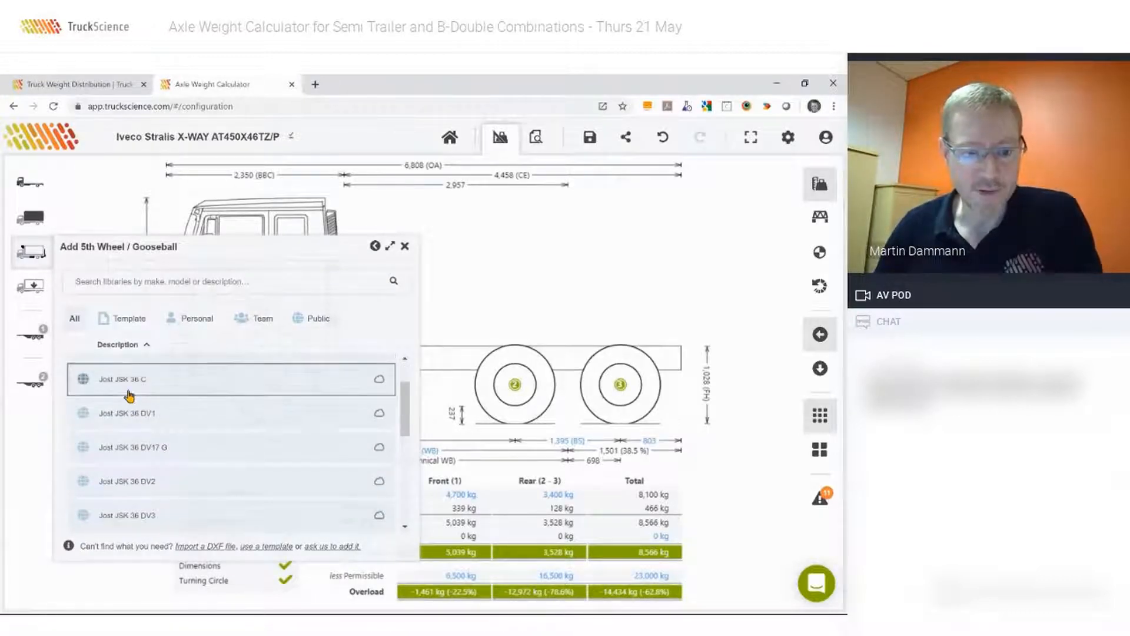
scroll(129, 389, "down", 3)
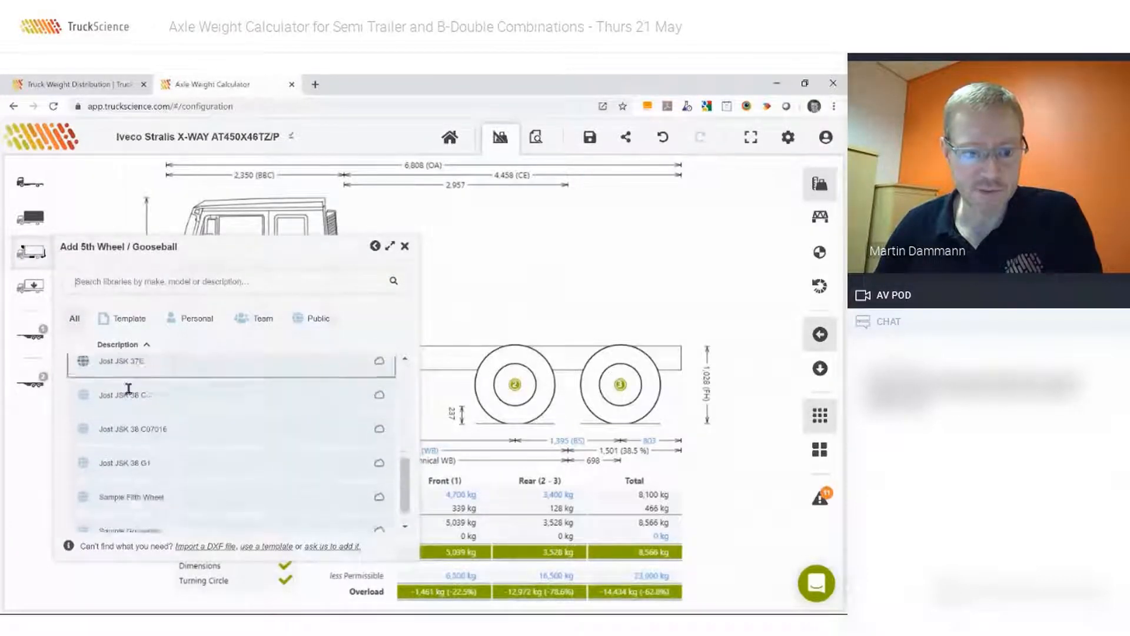
scroll(128, 424, "up", 5)
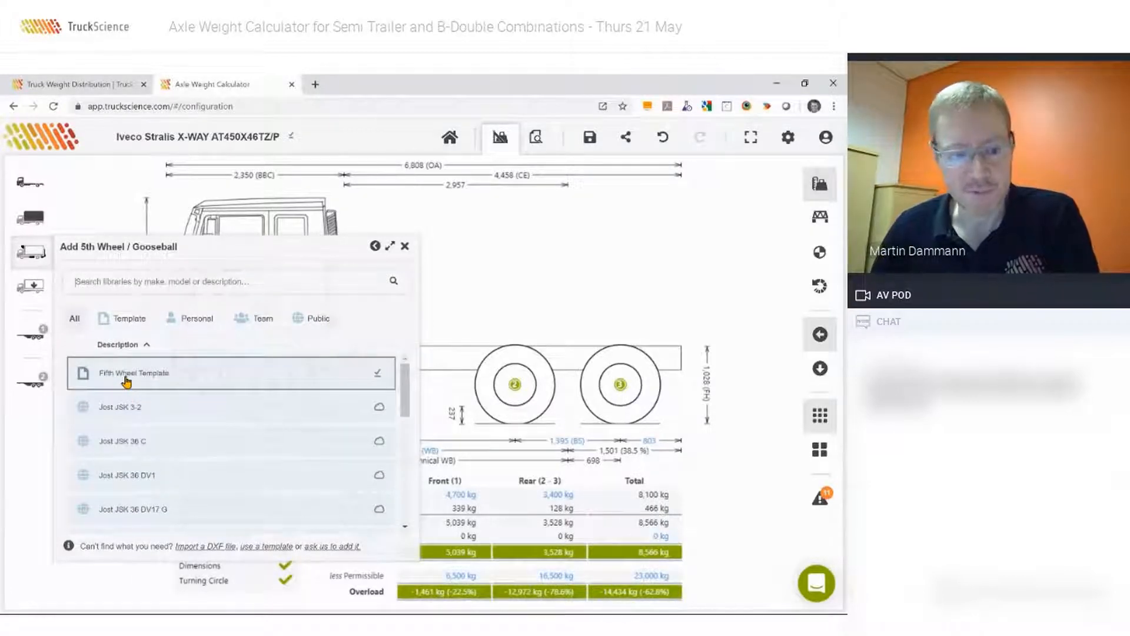
left_click(127, 377)
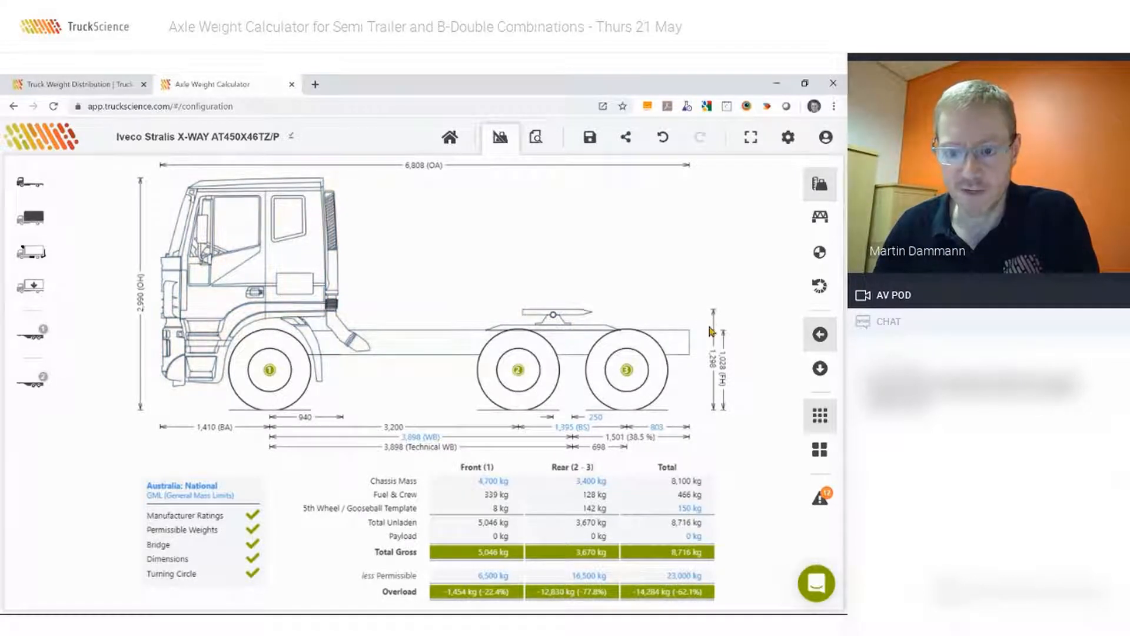
Set the 5th wheel's subframe height to 122 mm.
double_click(553, 320)
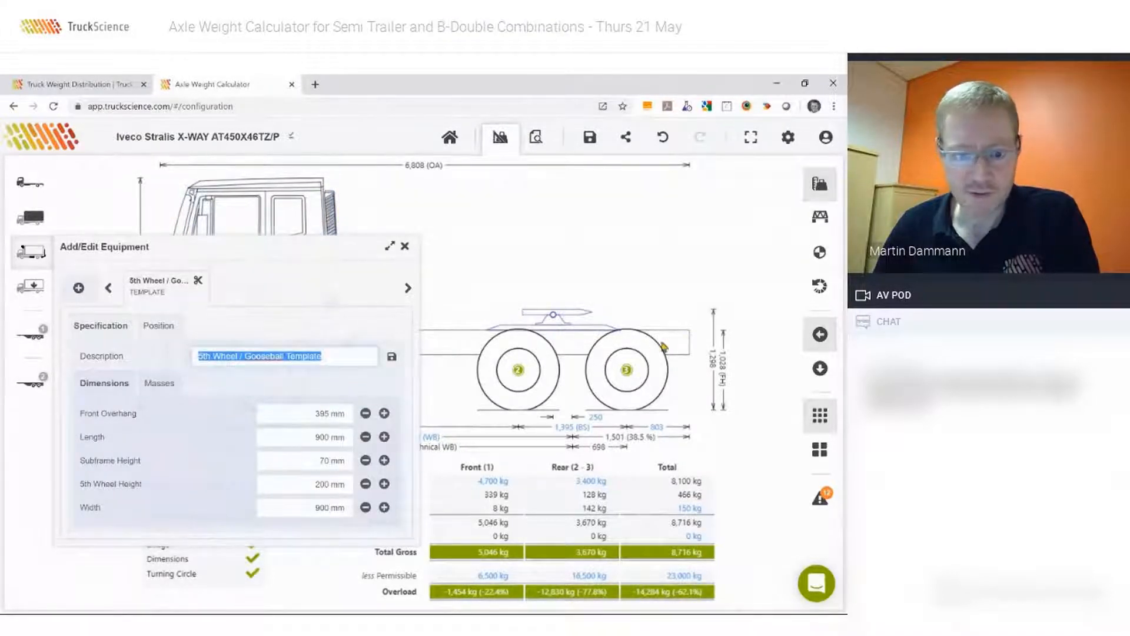
left_click(305, 463)
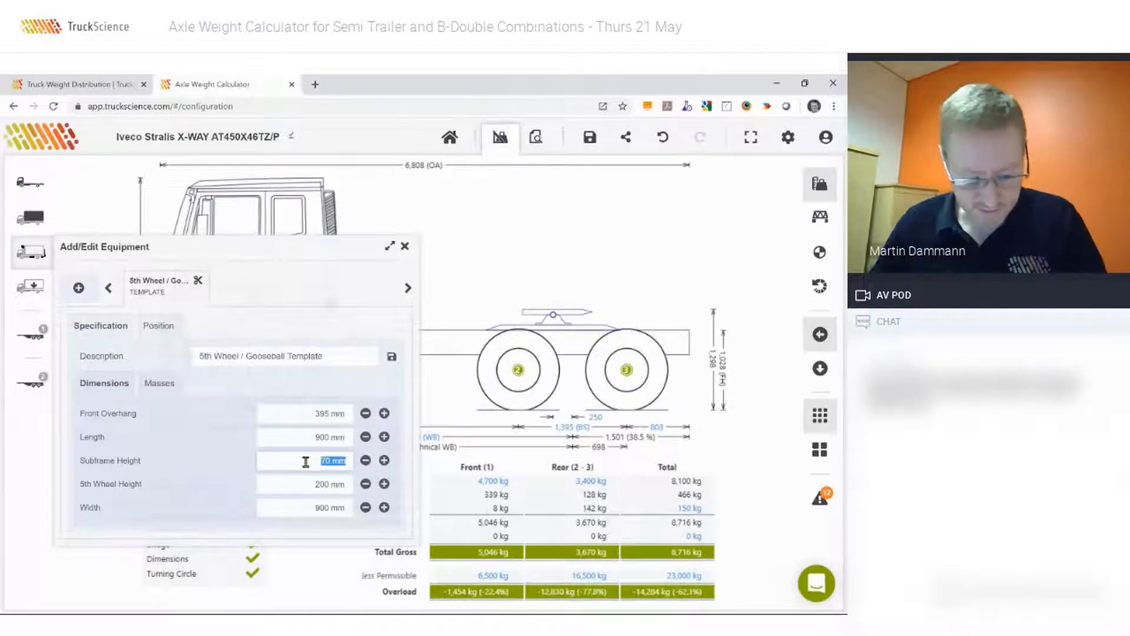
type("122")
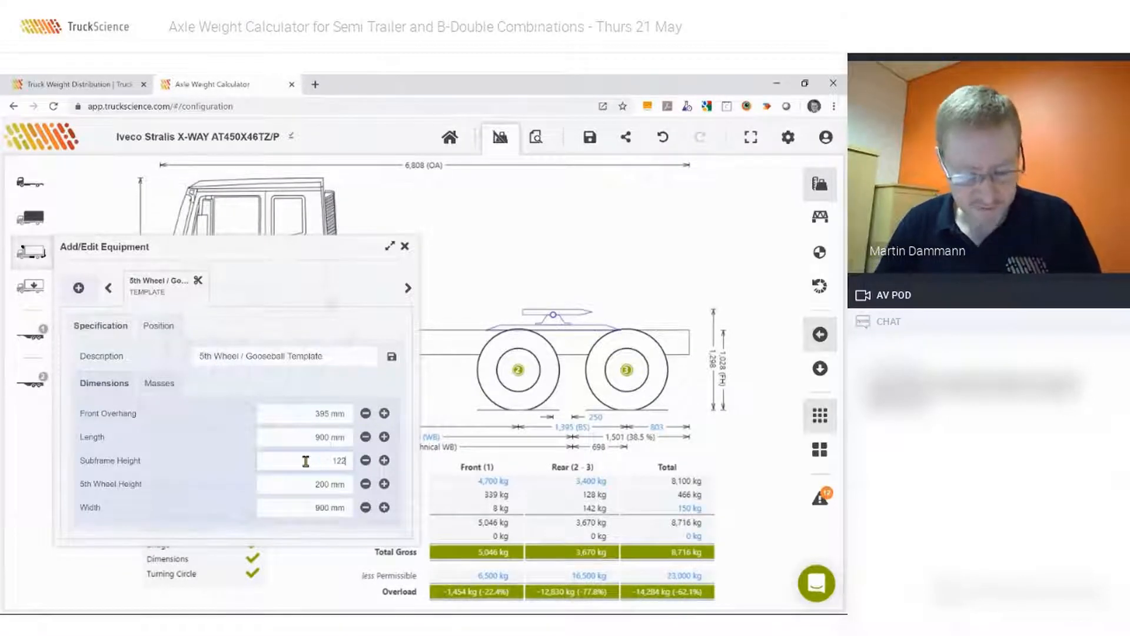
key("Tab")
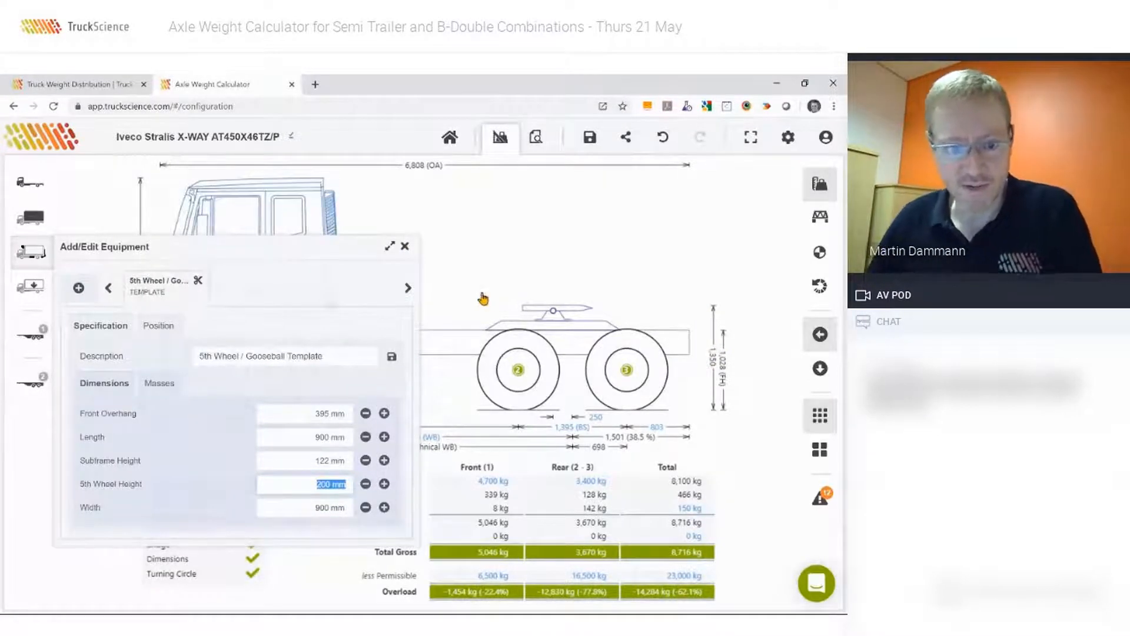
left_click(405, 248)
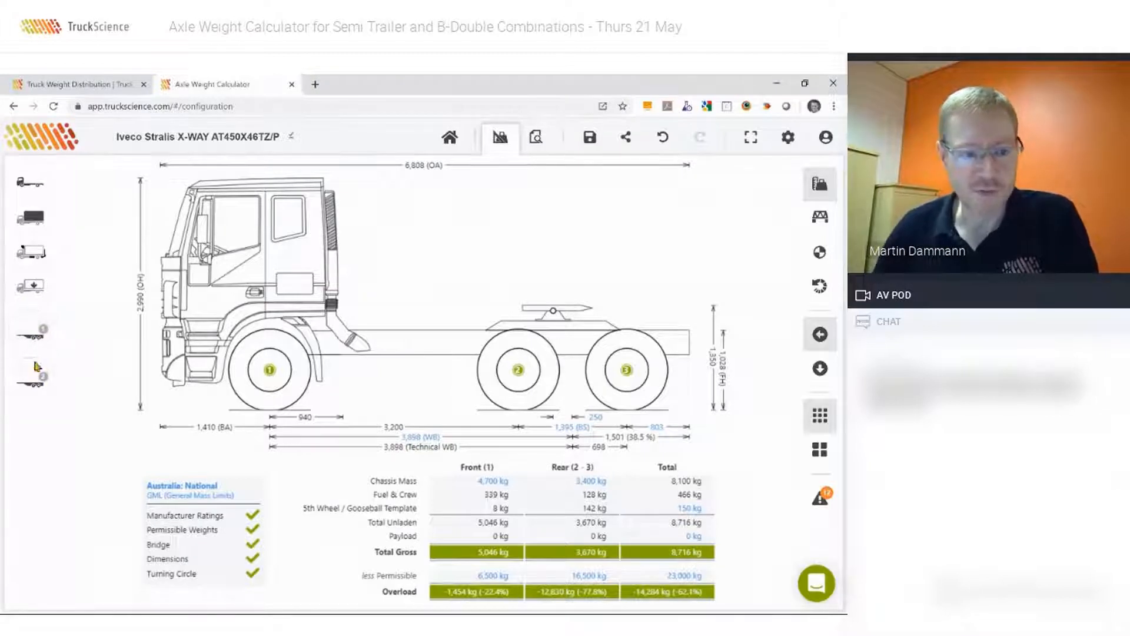
Browse the semi trailer libraries and add the public Beavertail Trailers Tri Axle 13.63m DD ATM = 40t as the first trailer.
left_click(33, 342)
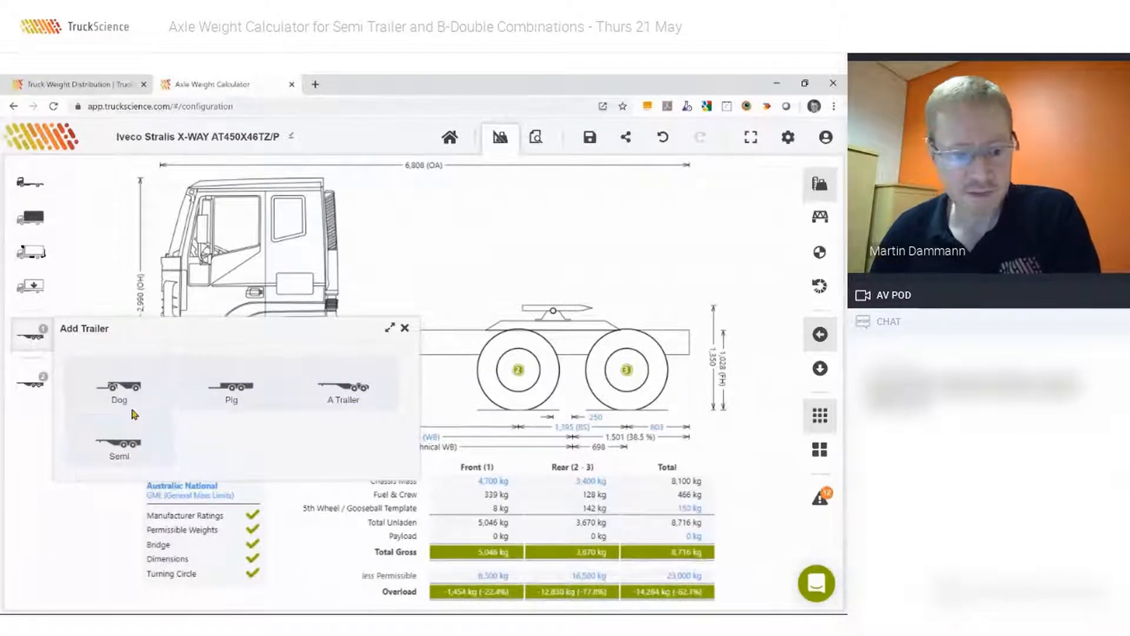
left_click(120, 449)
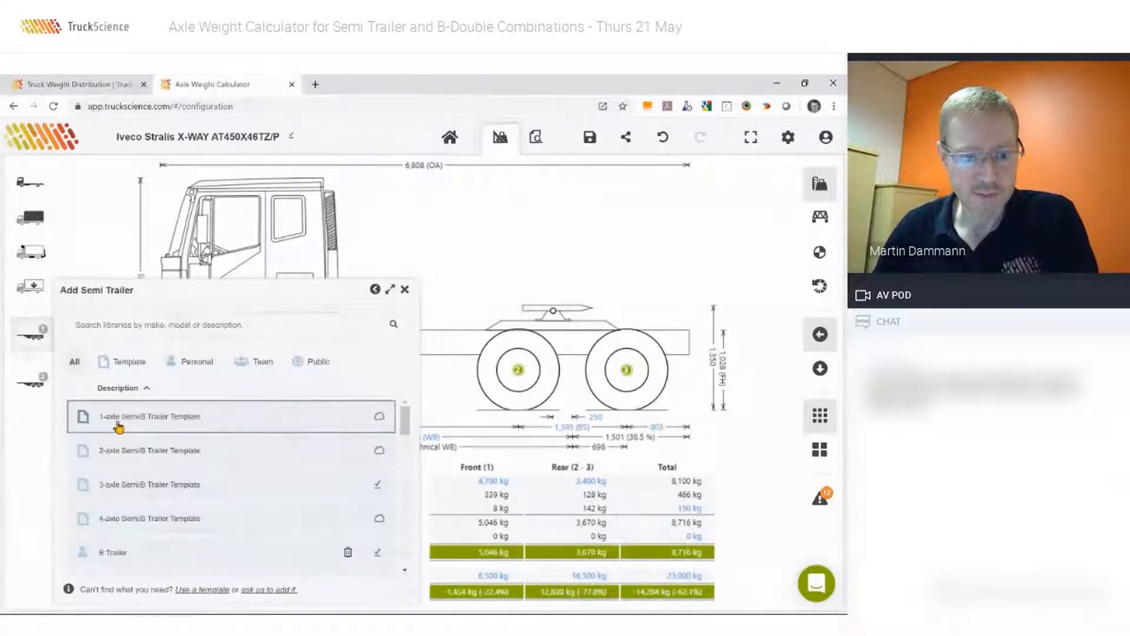
left_click(128, 367)
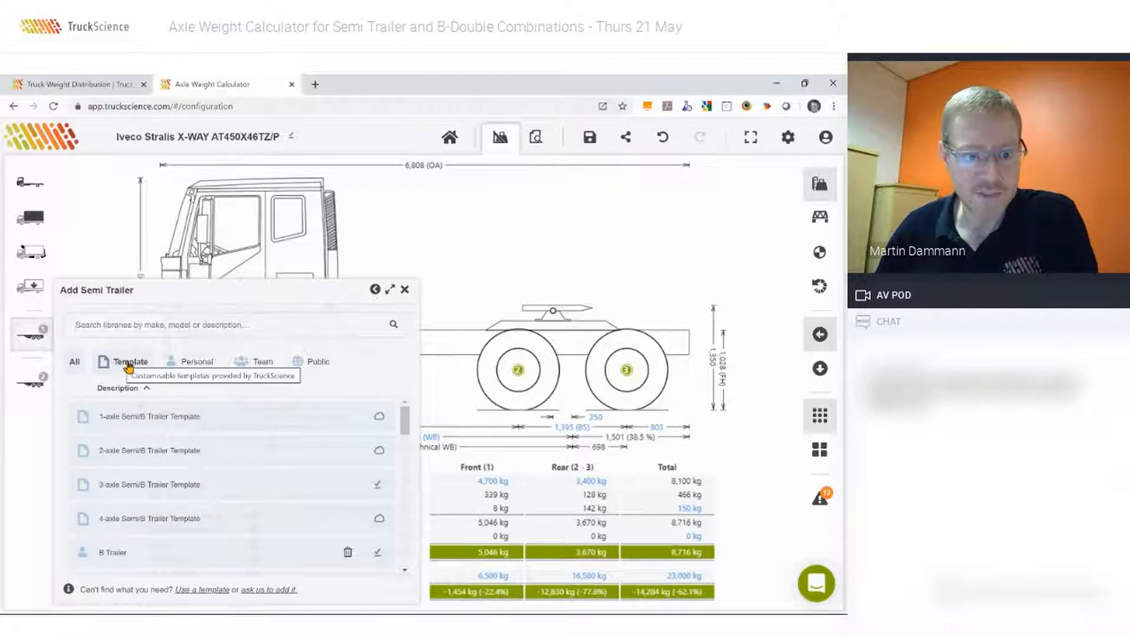
left_click(197, 364)
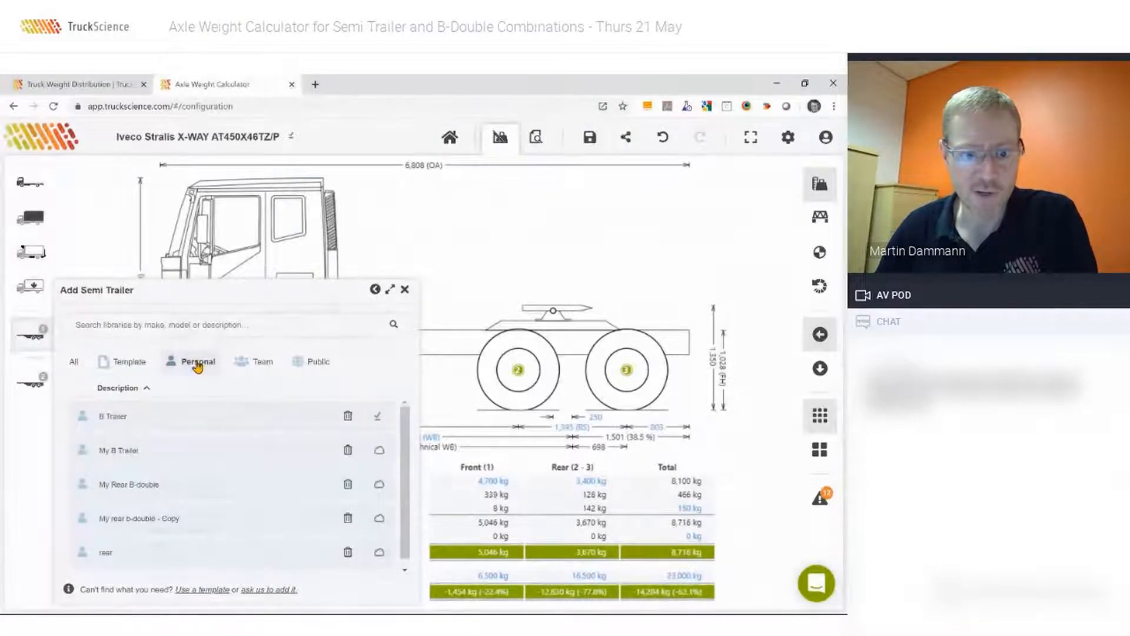
left_click(259, 365)
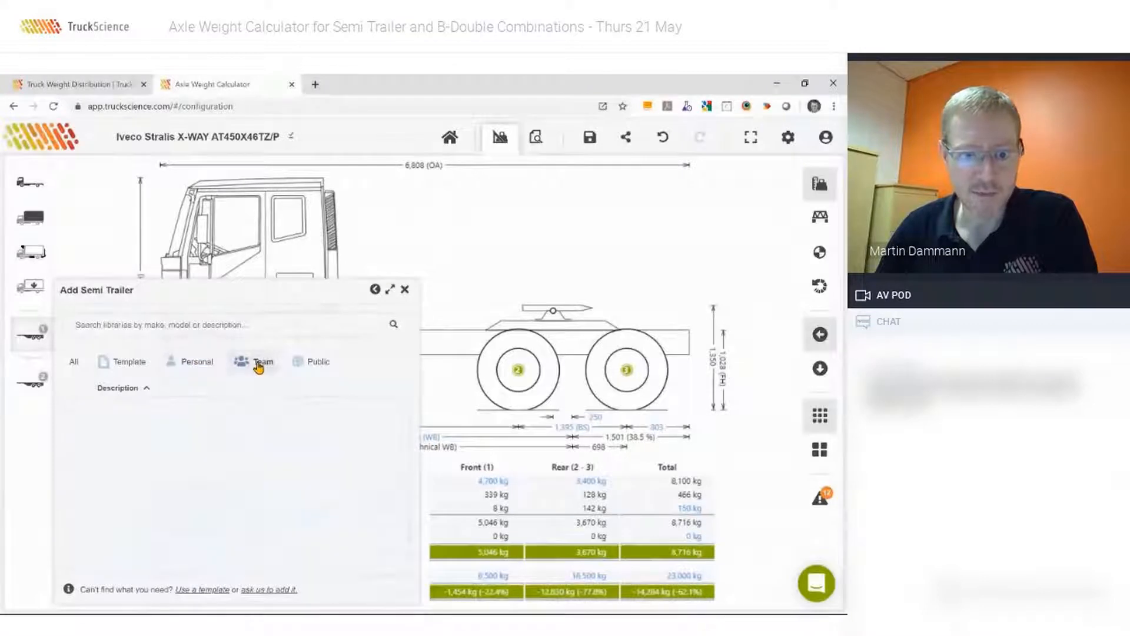
left_click(310, 363)
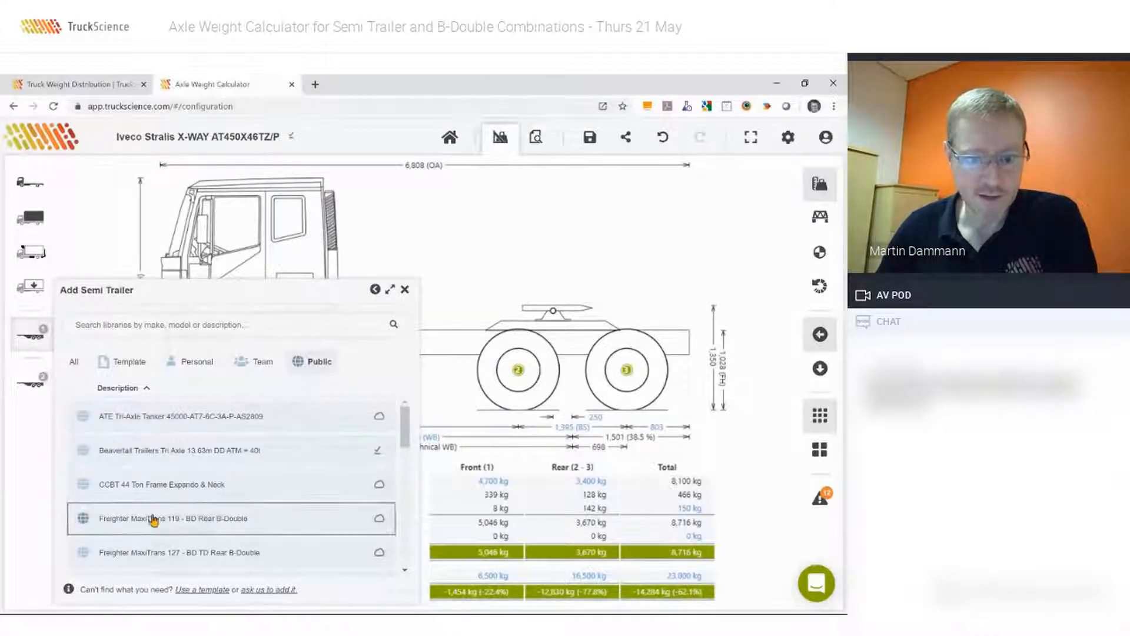
left_click_drag(404, 428, 397, 560)
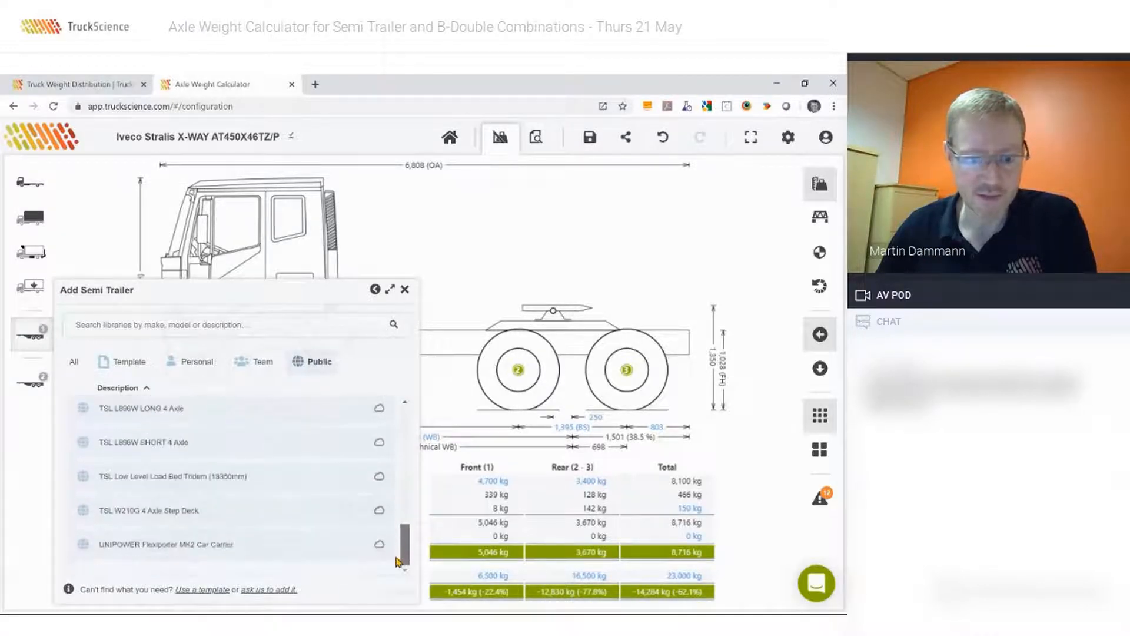
scroll(396, 548, "up", 10)
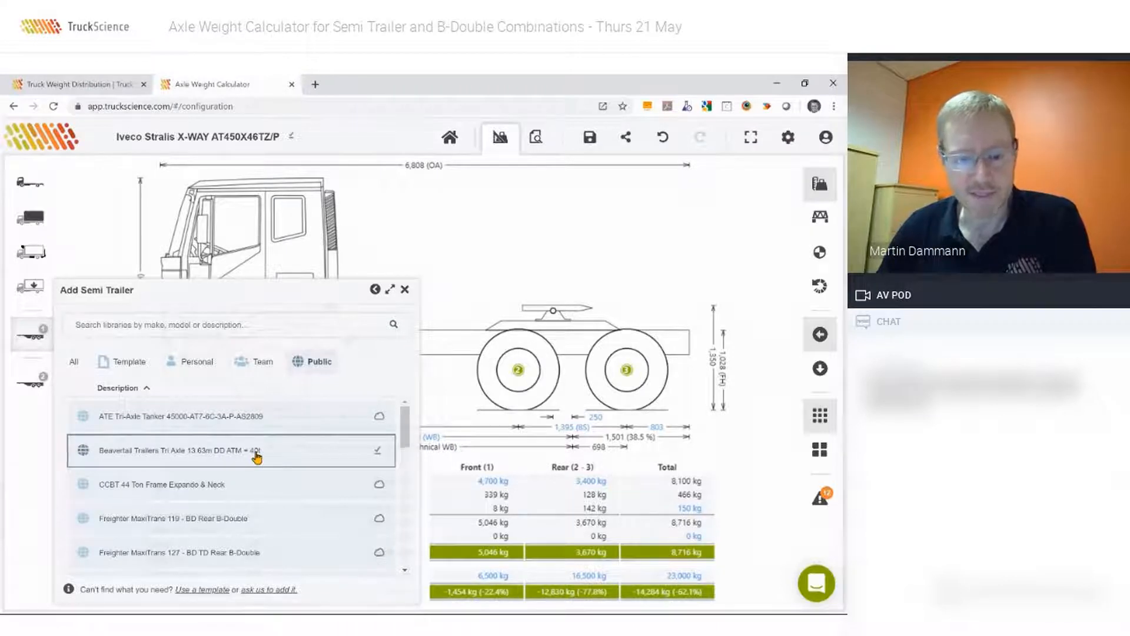
left_click(216, 455)
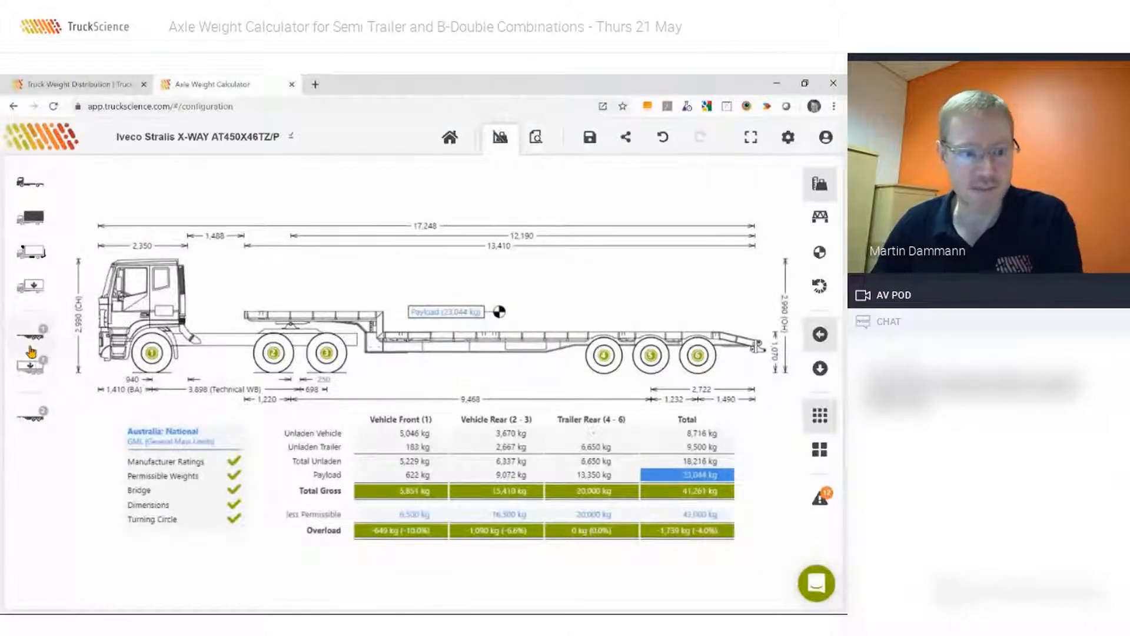
Change how the trailer's payload is specified to Detailed Payload.
left_click(29, 368)
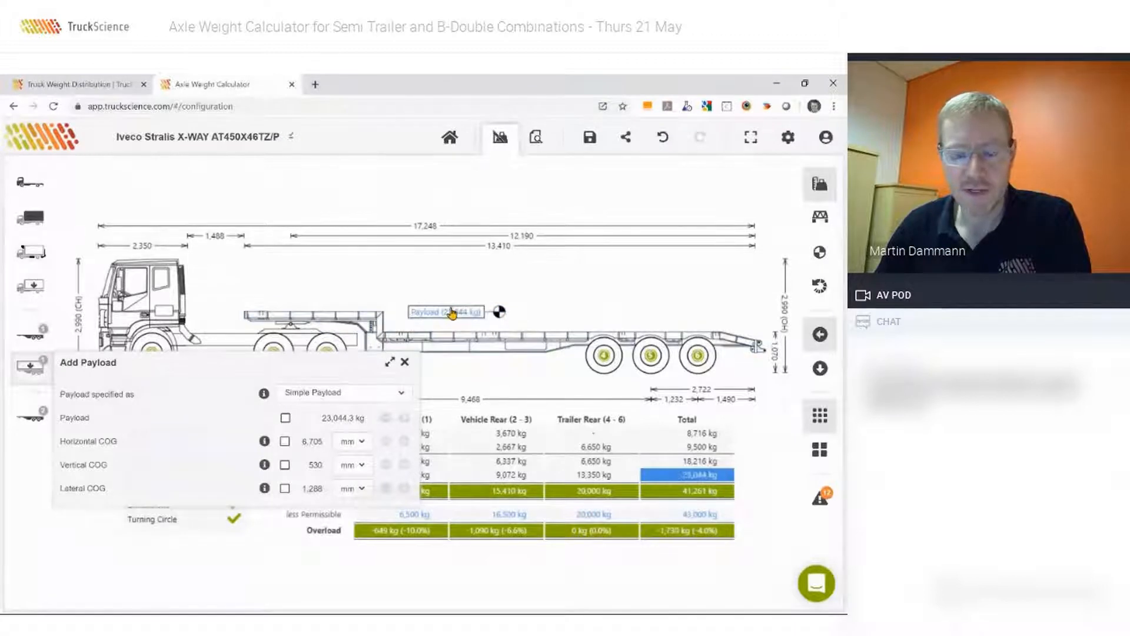
left_click(333, 395)
left_click(307, 440)
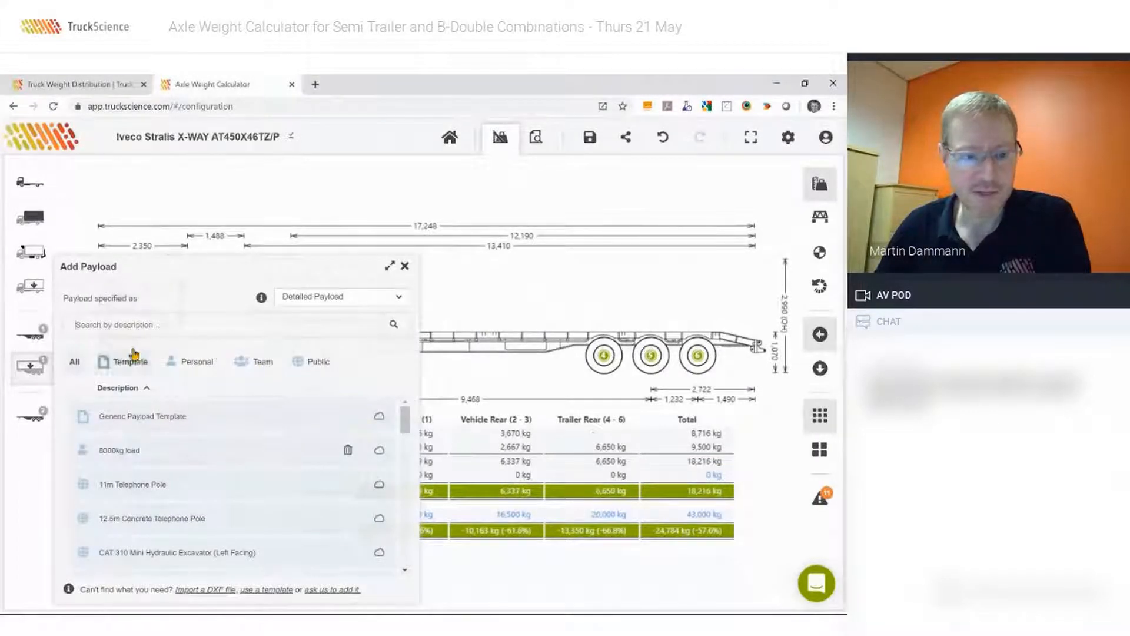
Try the Komatsu digger from the payload library as the trailer's load, and remove it again.
left_click(100, 324)
type("digg")
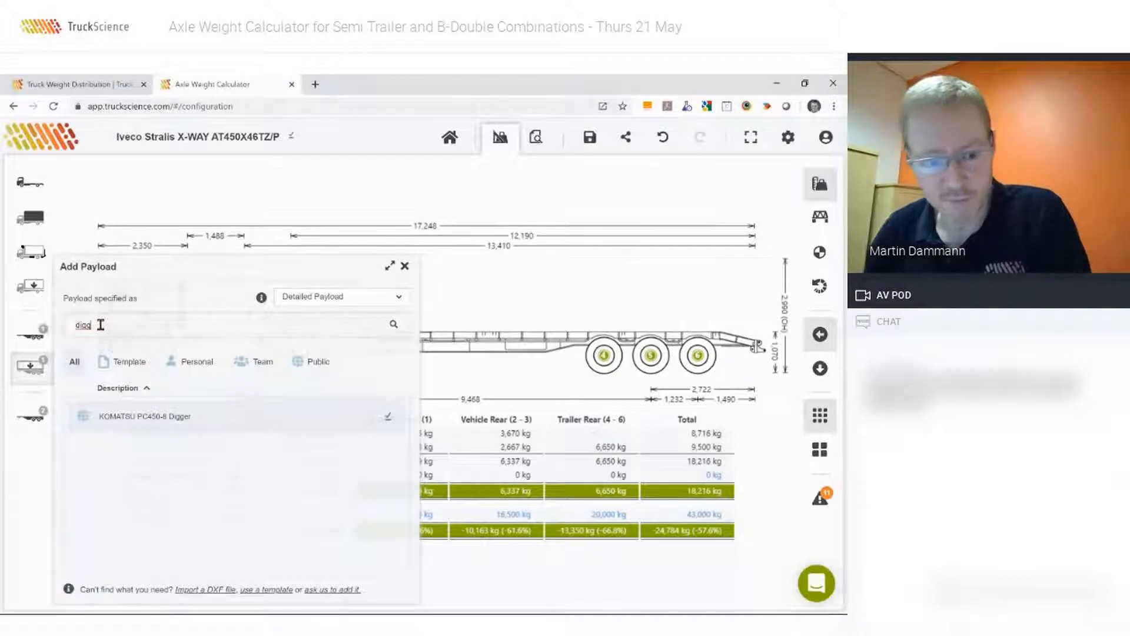
left_click(131, 418)
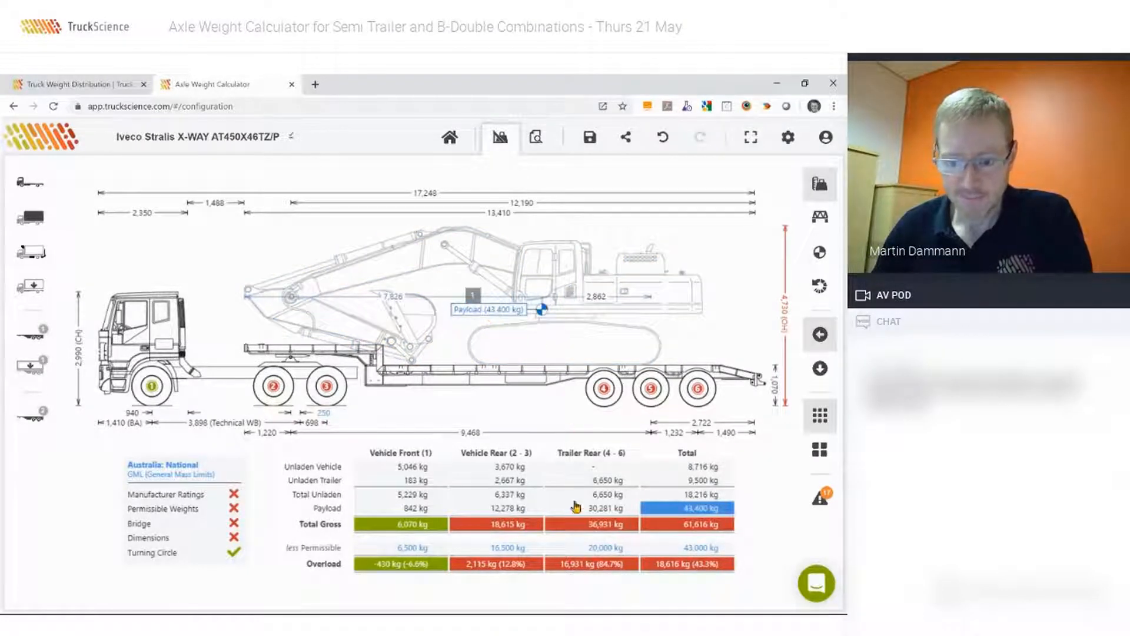
double_click(529, 290)
left_click(198, 295)
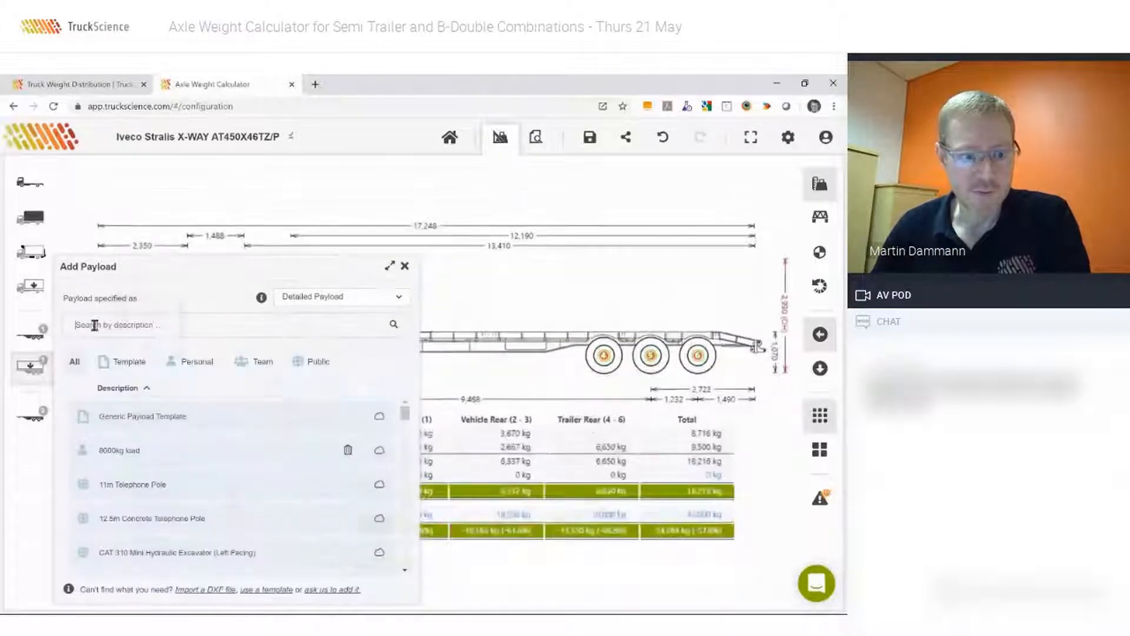
Add the CAT 310 Mini Hydraulic Excavator (Right Facing) and move it onto the lower deck, centre of gravity about 6,720 mm behind the trailer's front.
type("dxc")
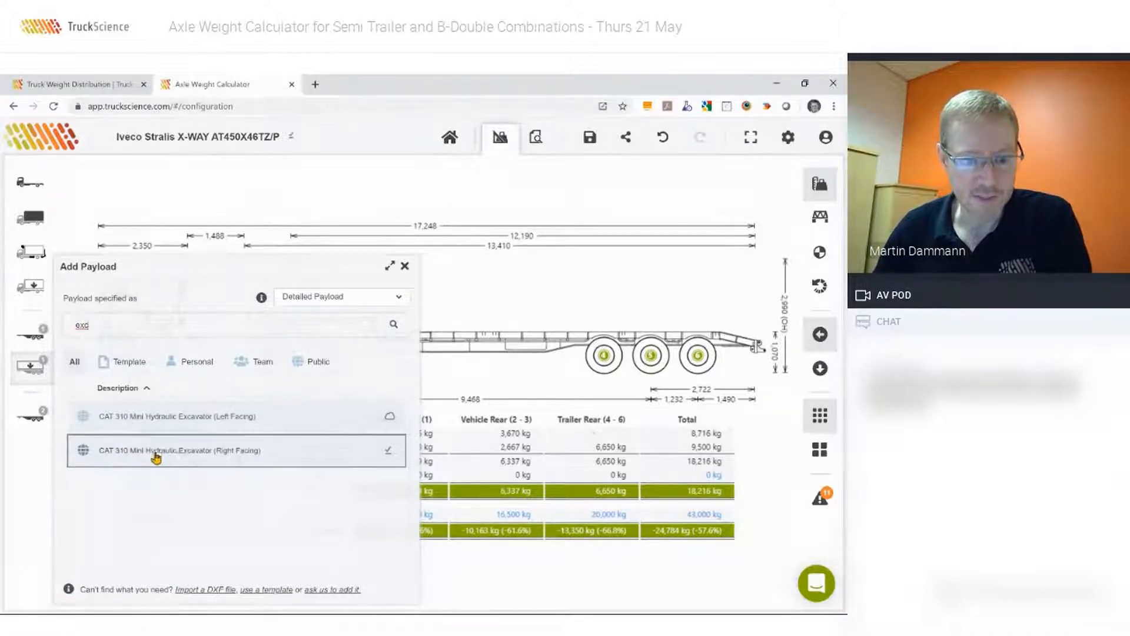
left_click(228, 452)
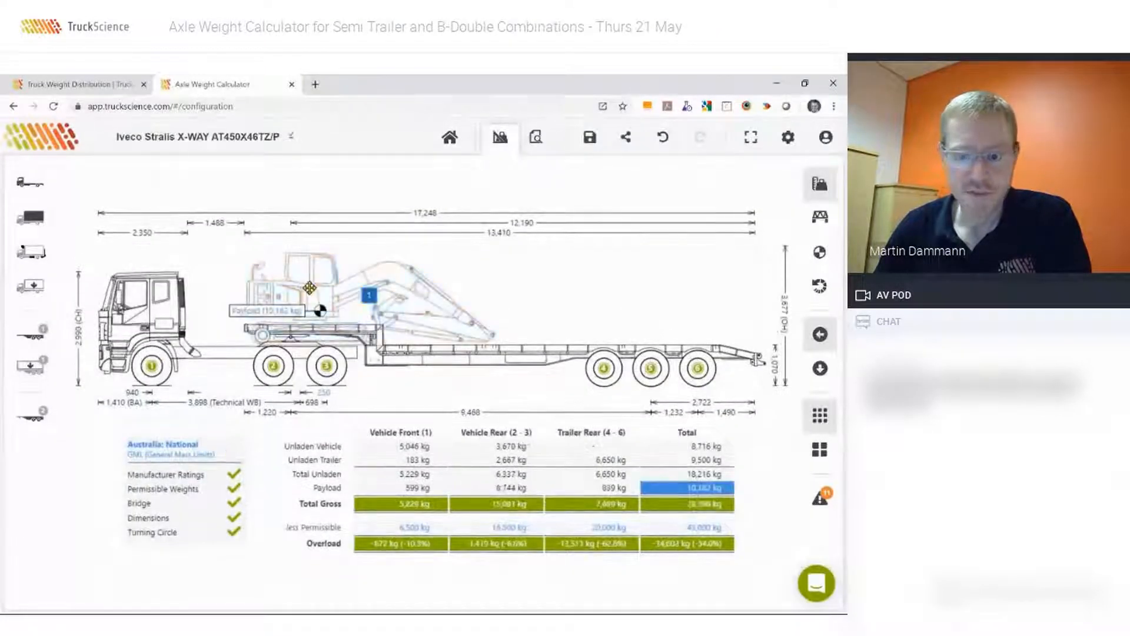
left_click_drag(310, 289, 490, 289)
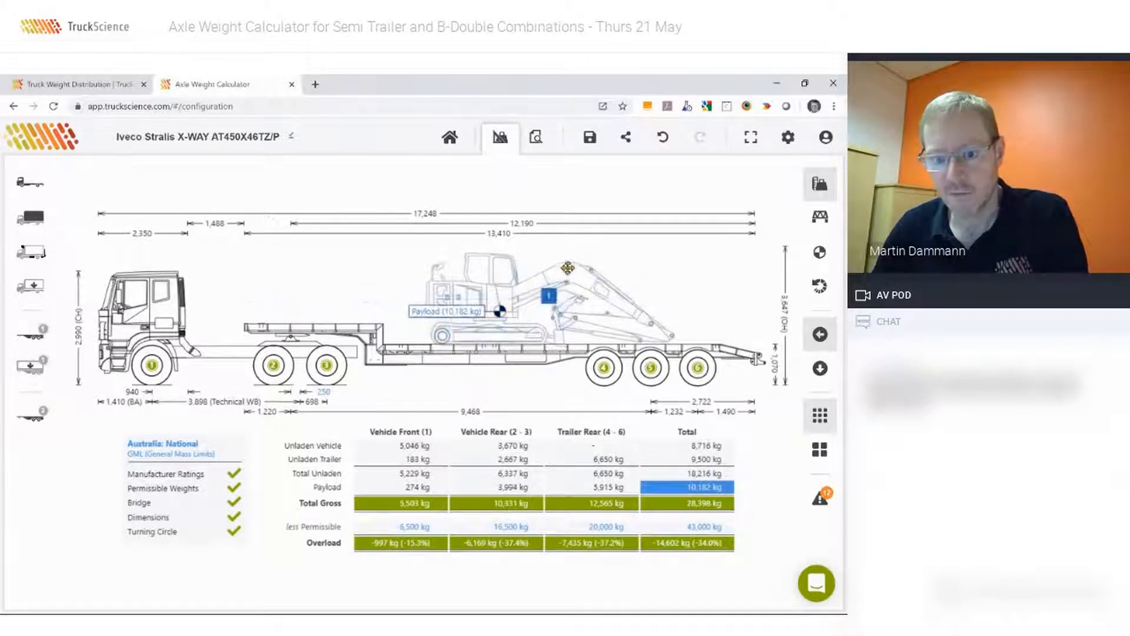
Set the excavator payload's quantity to 25000 kg.
left_click(454, 318)
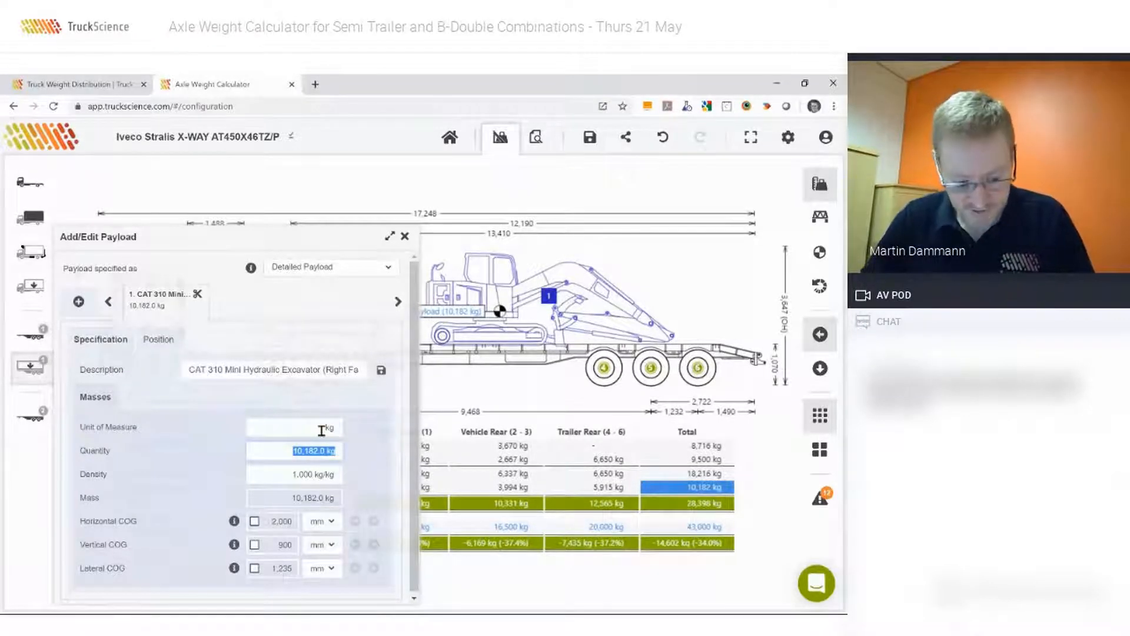
type("25000")
key("Tab")
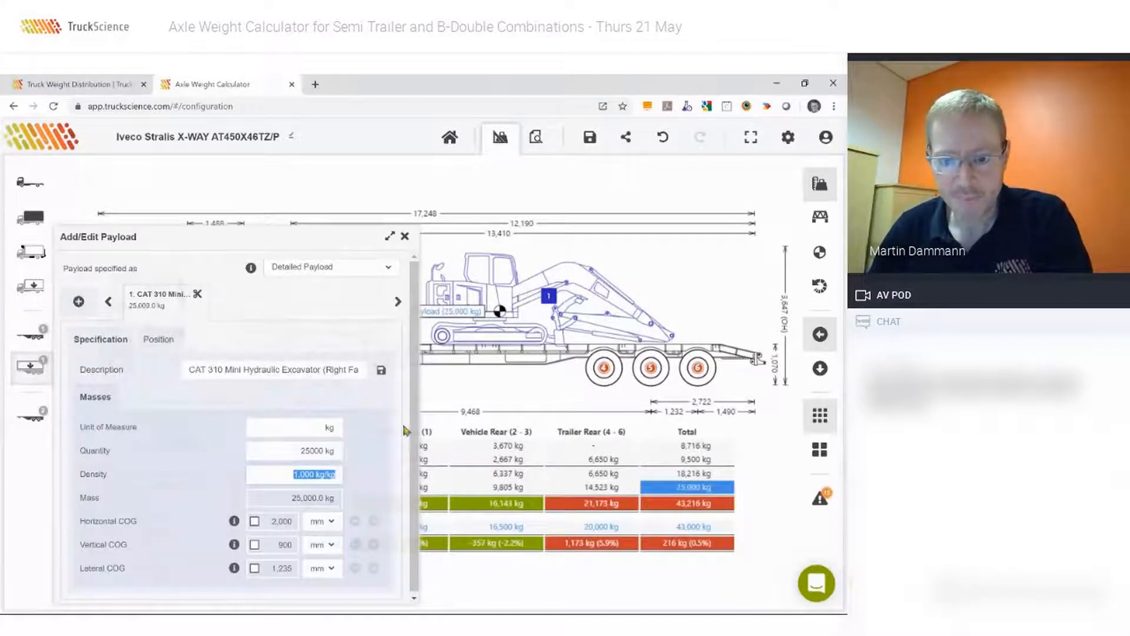
Move the excavator rearward on the trailer's lower deck, placing its rear end about 5,050 mm behind the trailer's front.
left_click(405, 237)
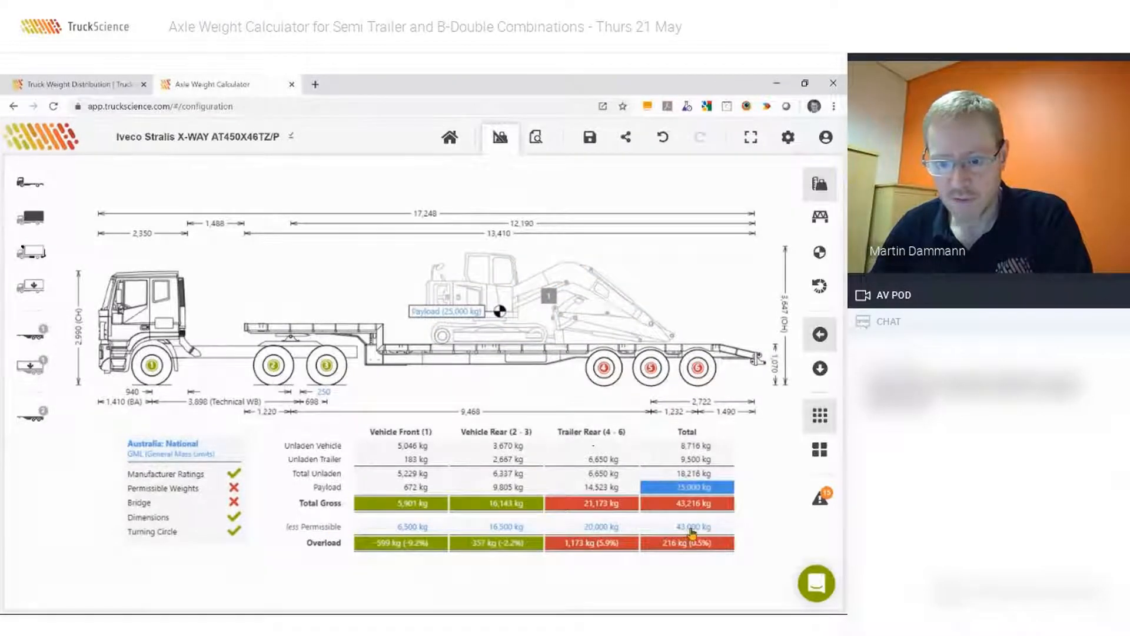
left_click(496, 281)
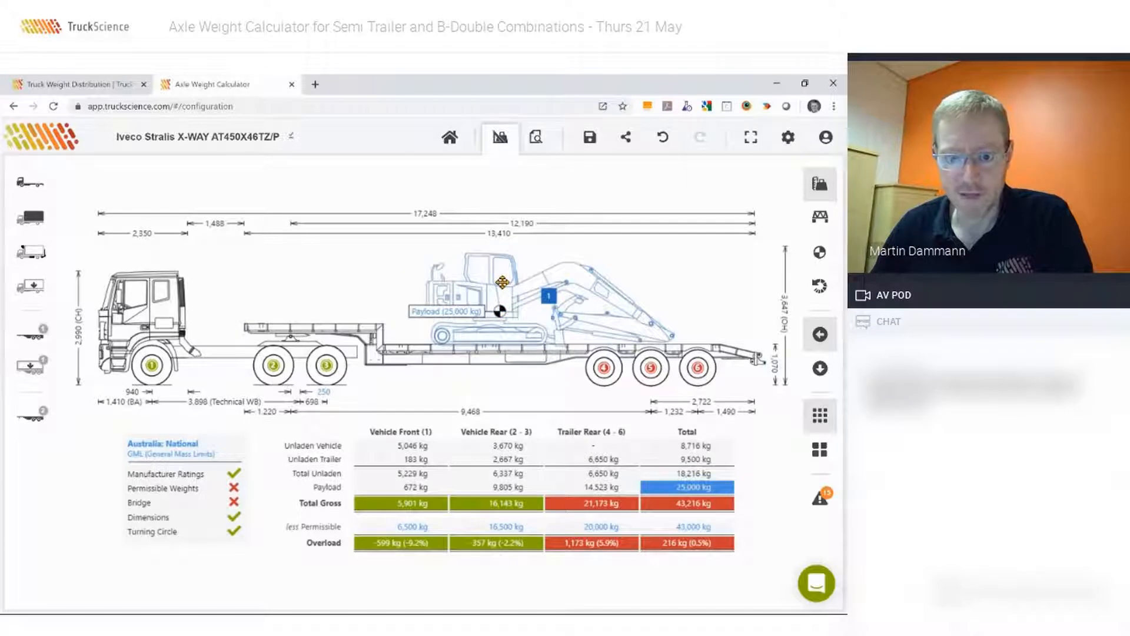
mouse_move(496, 281)
left_mouse_down()
mouse_move(511, 281)
mouse_move(471, 279)
mouse_move(515, 281)
left_mouse_up()
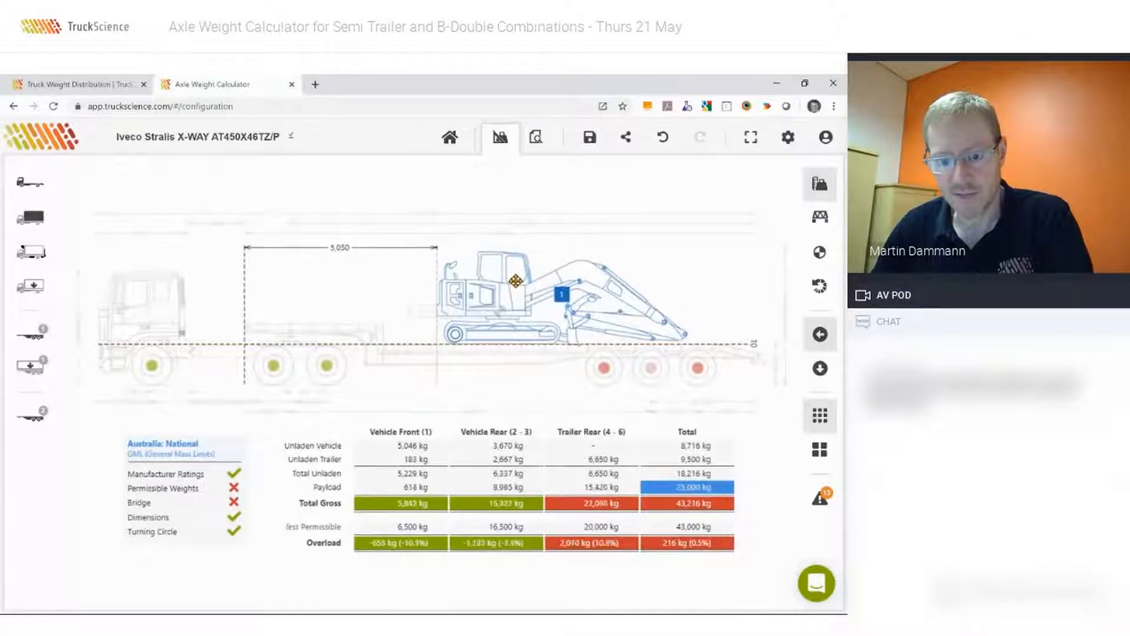
left_click_drag(572, 306, 572, 305)
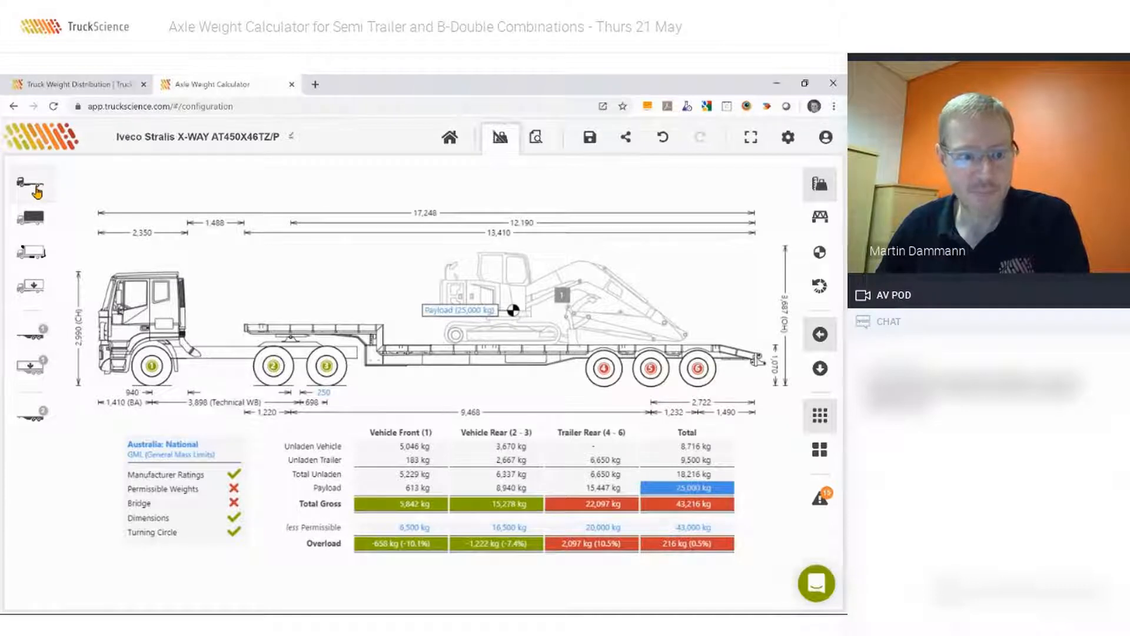
Add the Sample Bullbar (Large) to the prime mover and move it back against the cab, projecting about 135 mm ahead of the front.
left_click(31, 252)
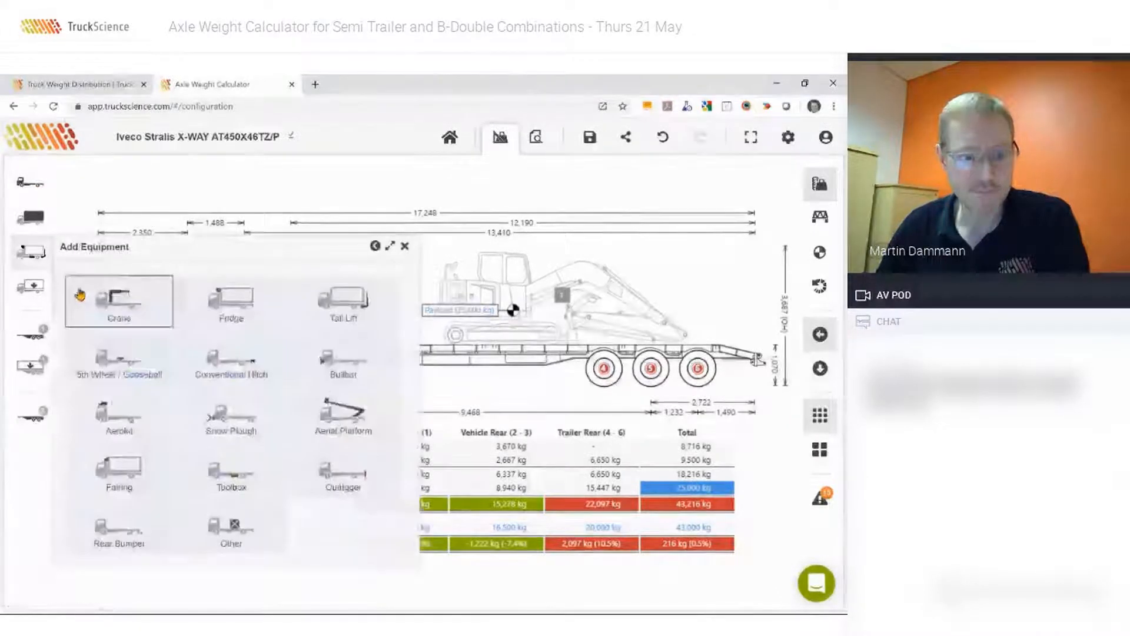
left_click(338, 356)
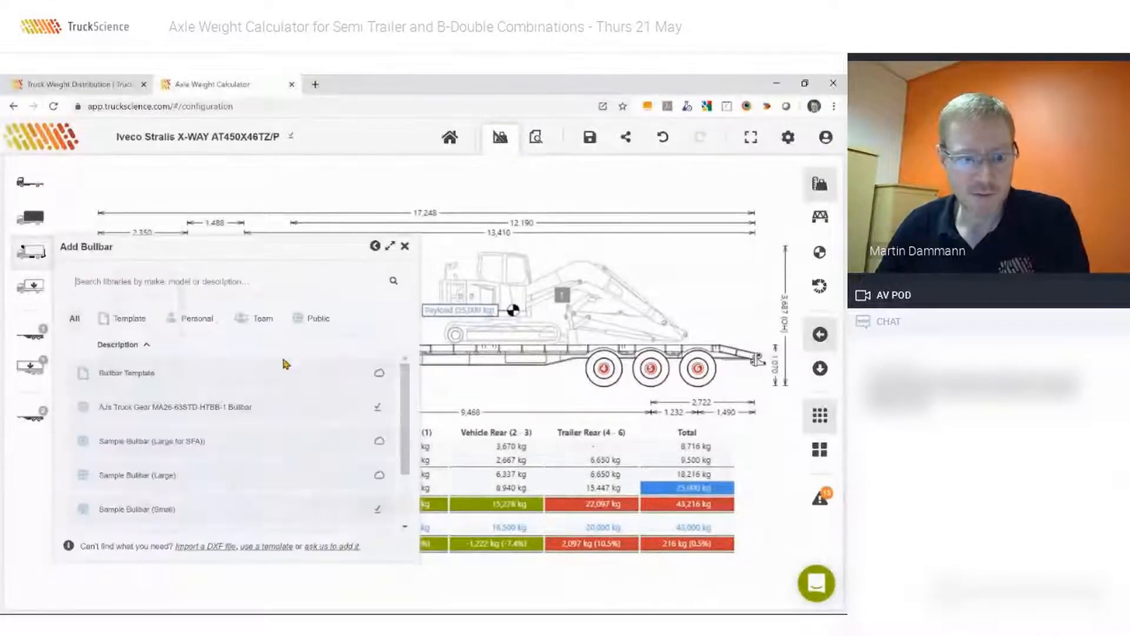
scroll(186, 463, "down", 2)
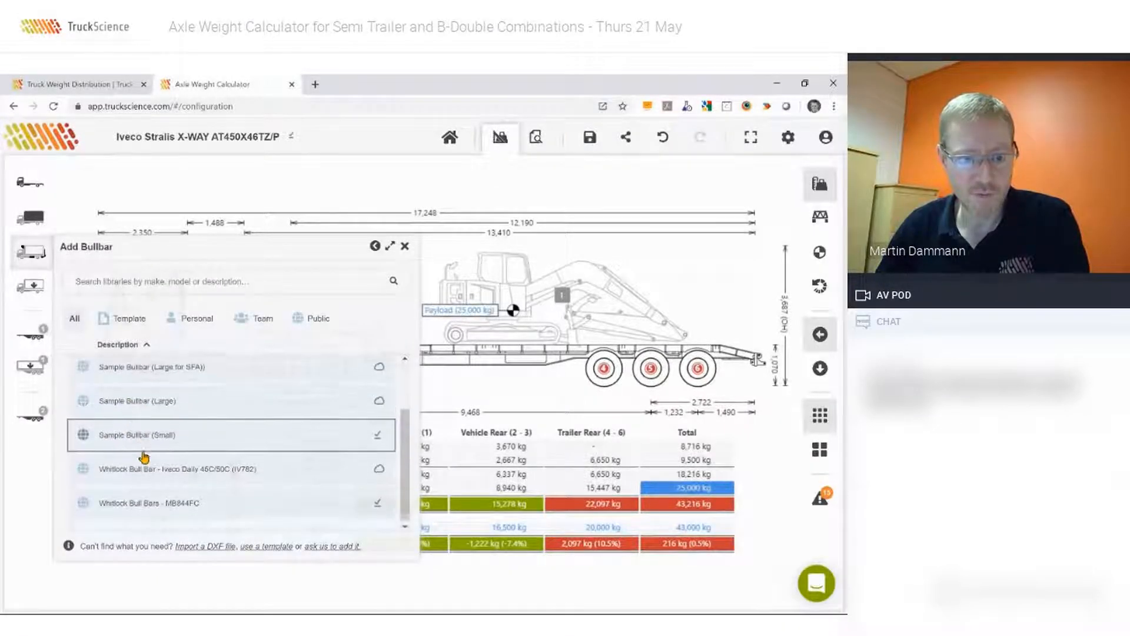
scroll(140, 419, "up", 2)
scroll(137, 430, "down", 2)
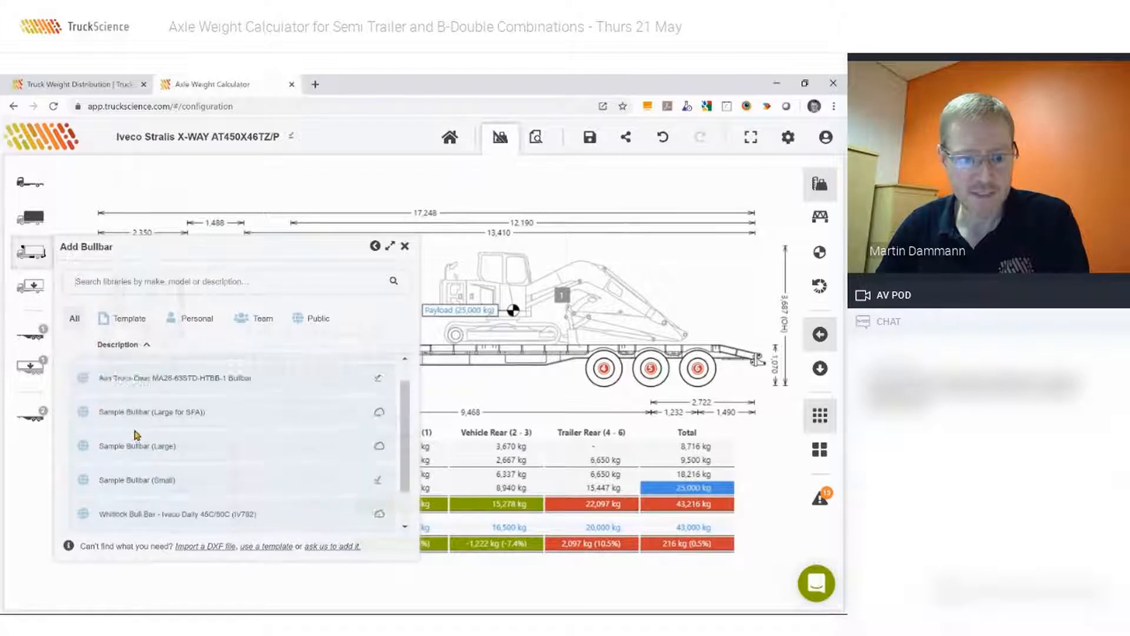
left_click(127, 451)
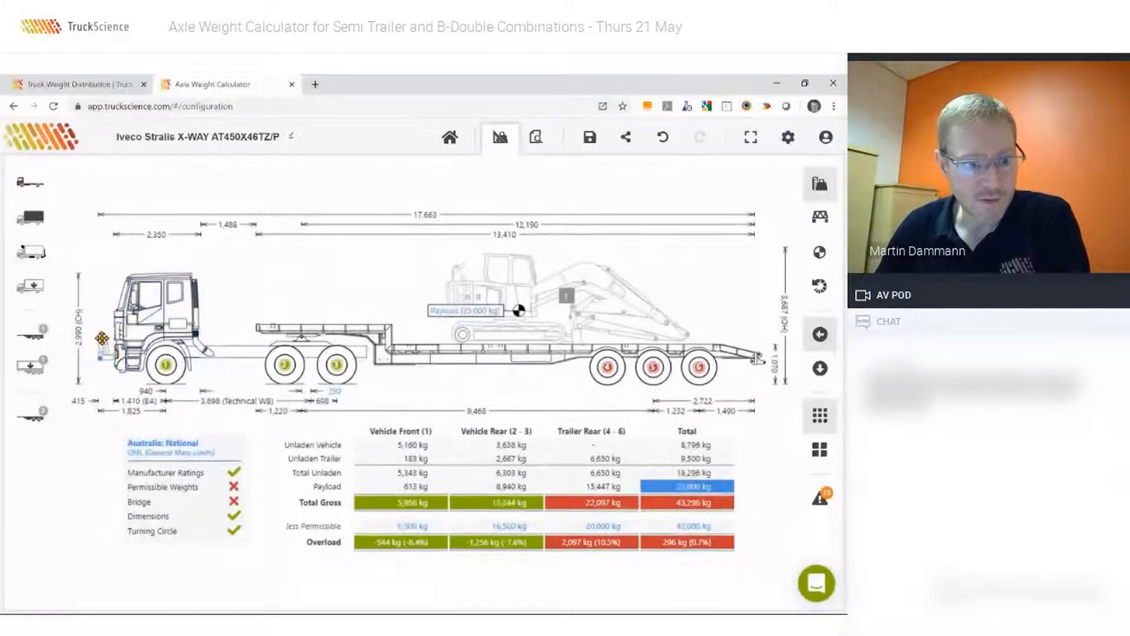
left_click_drag(103, 342, 110, 353)
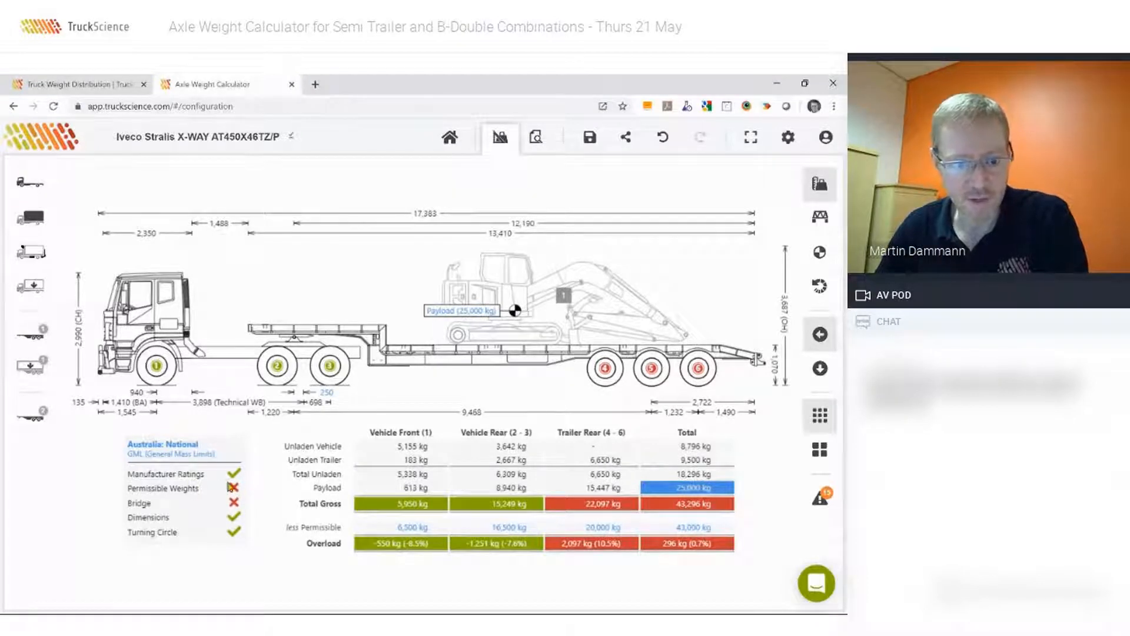
Review the available regulations, keep Australia: National, and set the application to CML (Concessional Mass Limits).
left_click(170, 460)
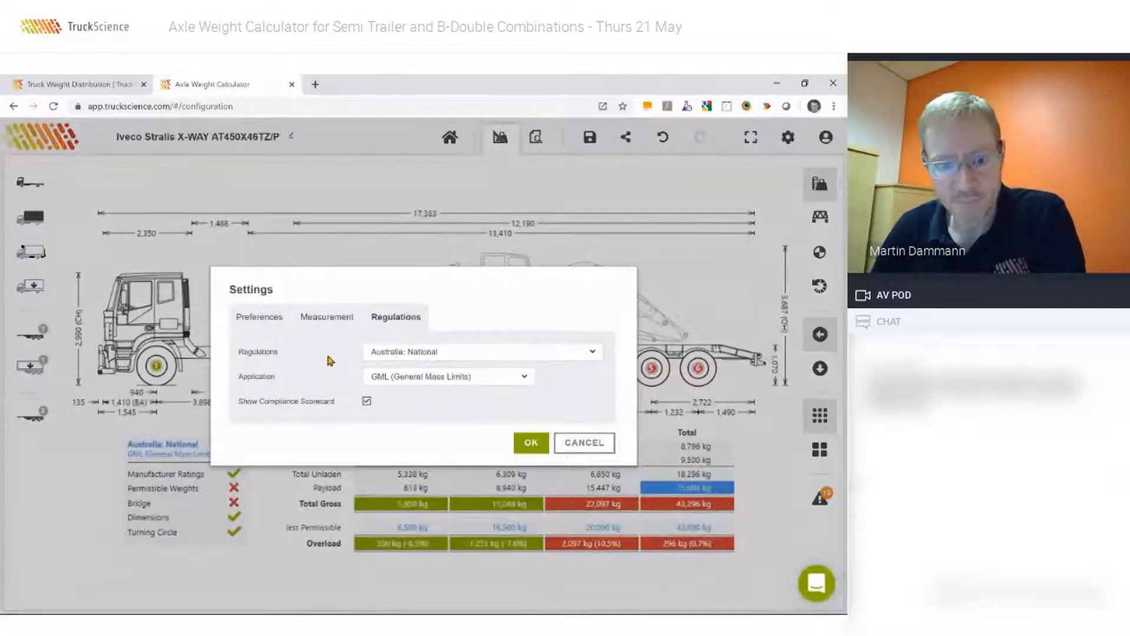
left_click(399, 353)
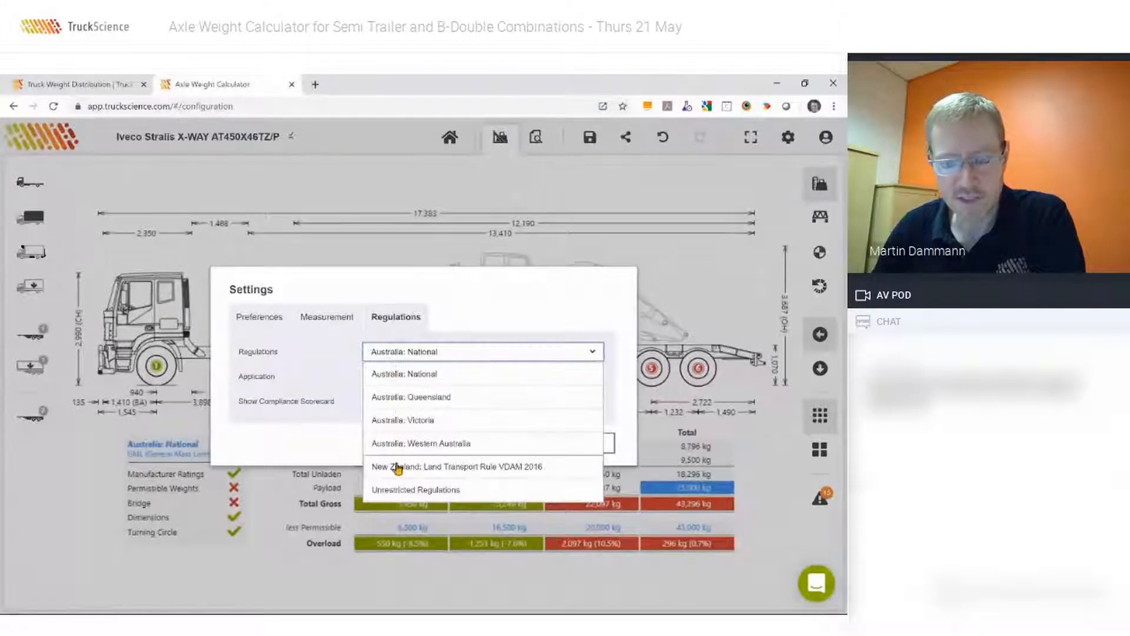
left_click(345, 355)
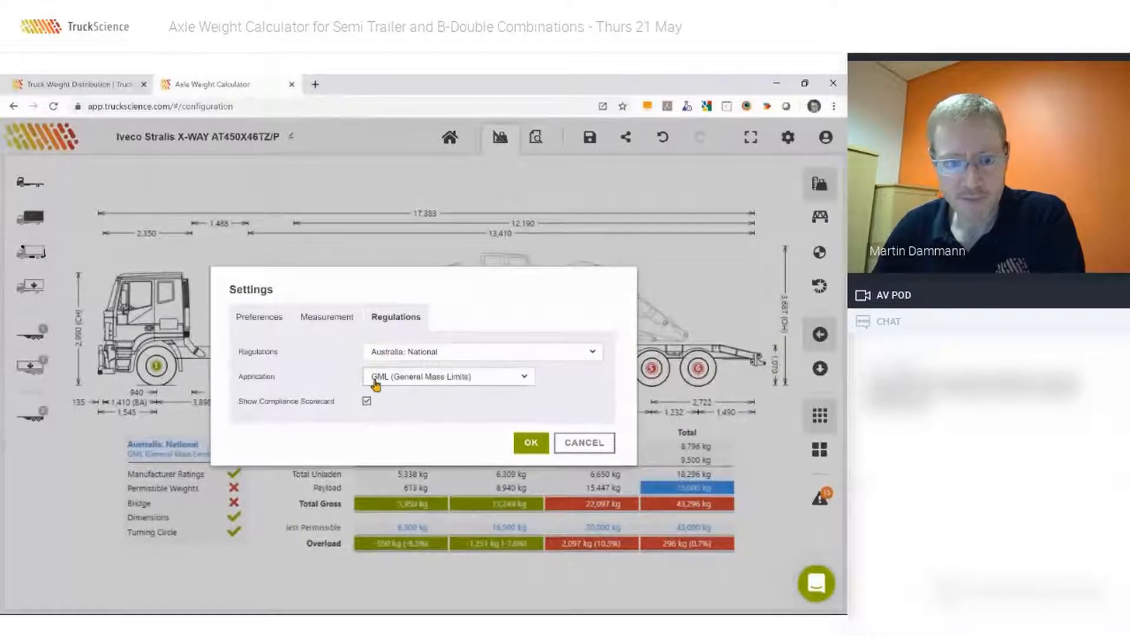
left_click(405, 380)
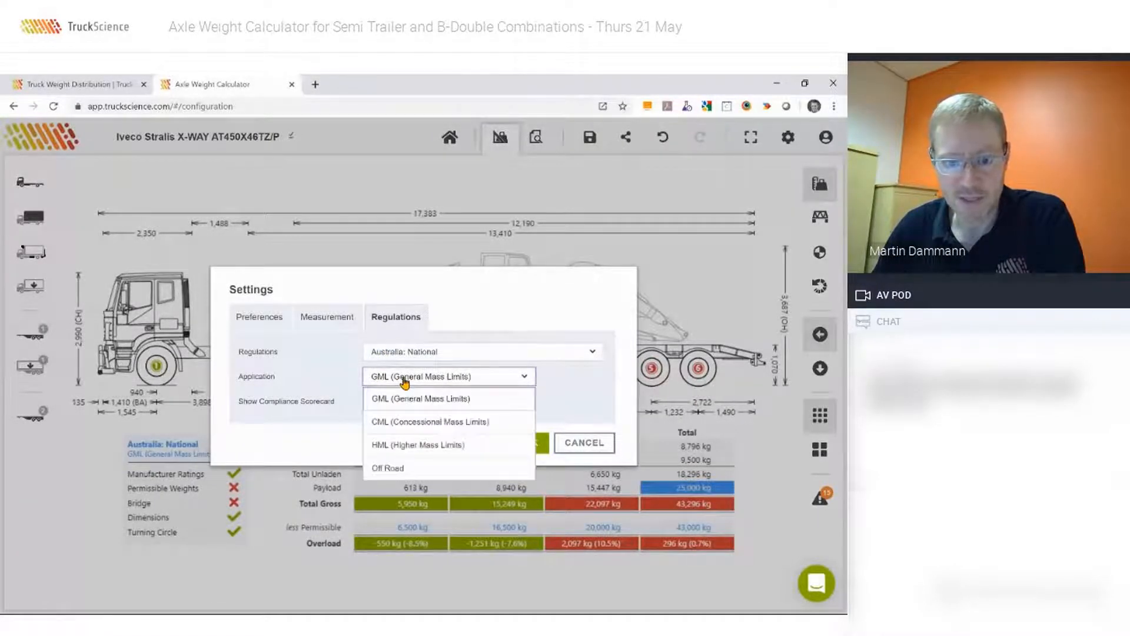
left_click(393, 422)
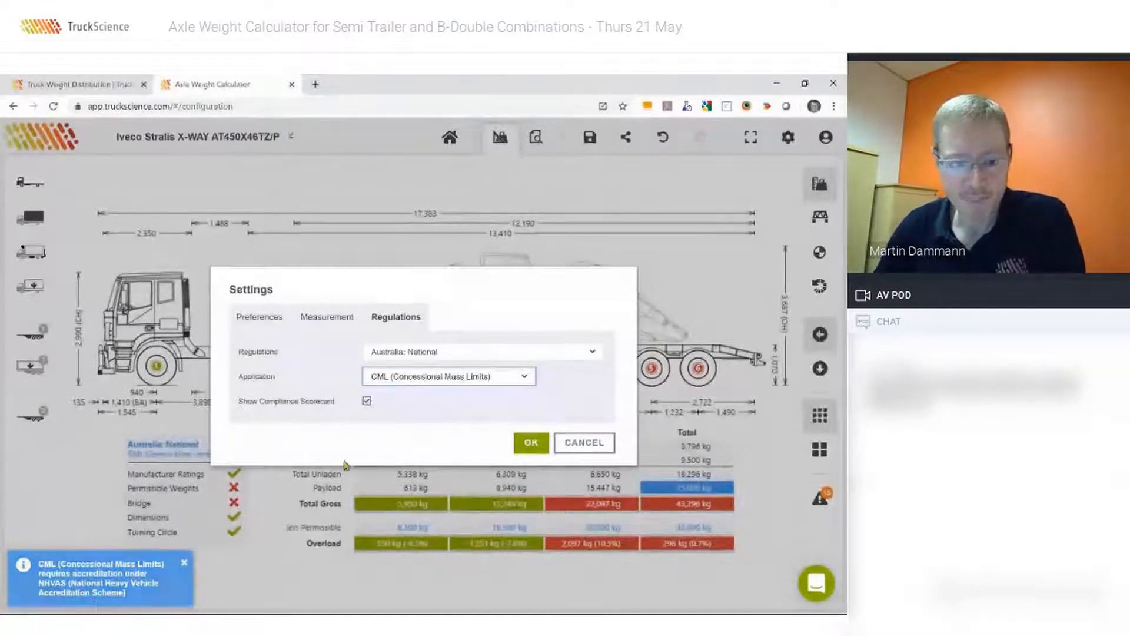
left_click(527, 443)
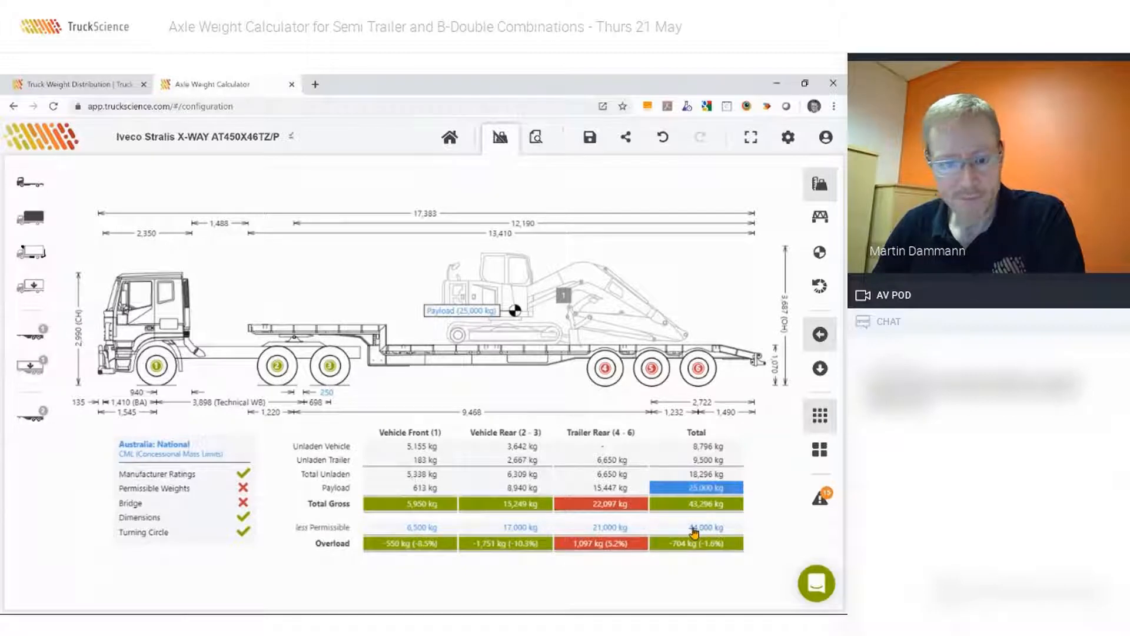
Return the regulations' application to GML (General Mass Limits).
left_click(191, 454)
left_click(429, 376)
left_click(398, 398)
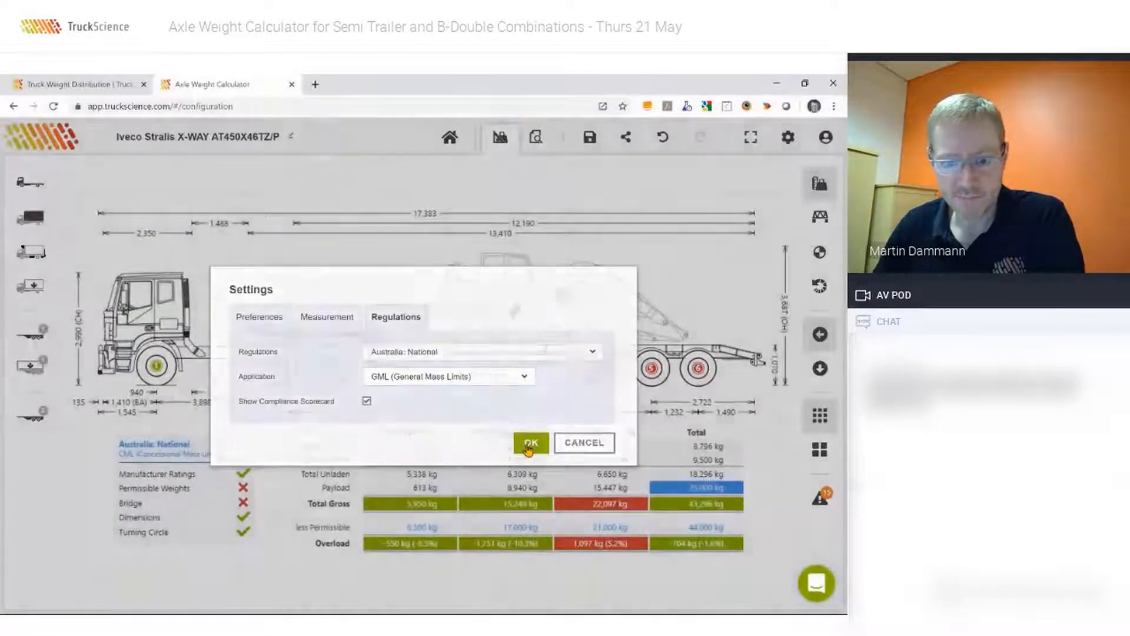
left_click(529, 445)
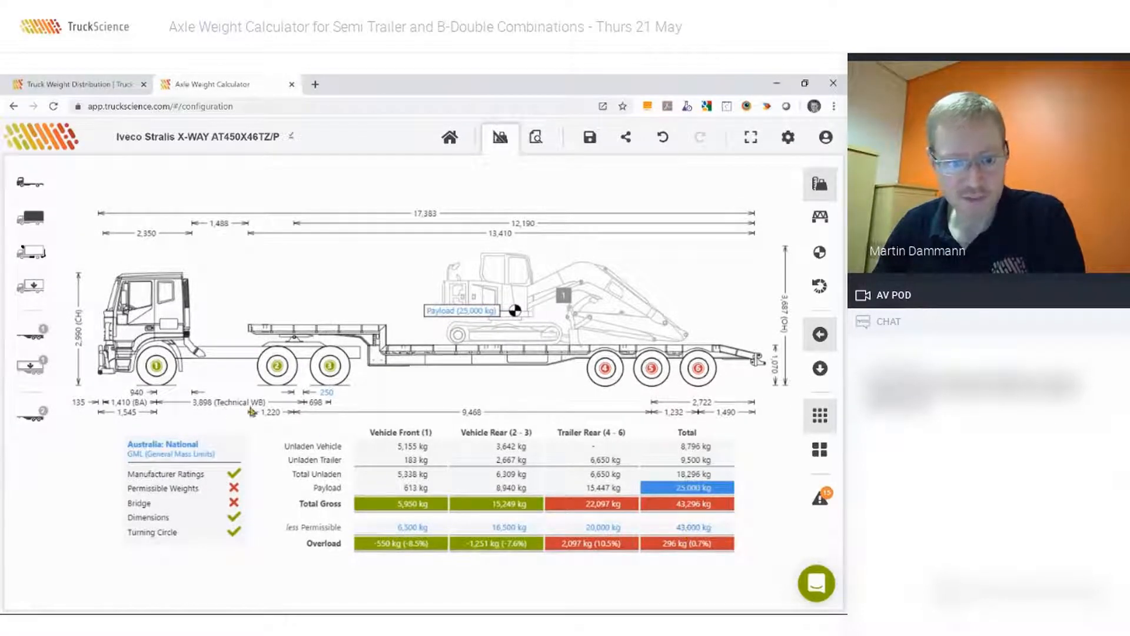
Apply CML (Concessional Mass Limits) again and move the excavator forward on the deck to bring the trailer's rear axle group within its limit.
left_click(194, 446)
left_click(403, 377)
left_click(399, 422)
left_click(526, 445)
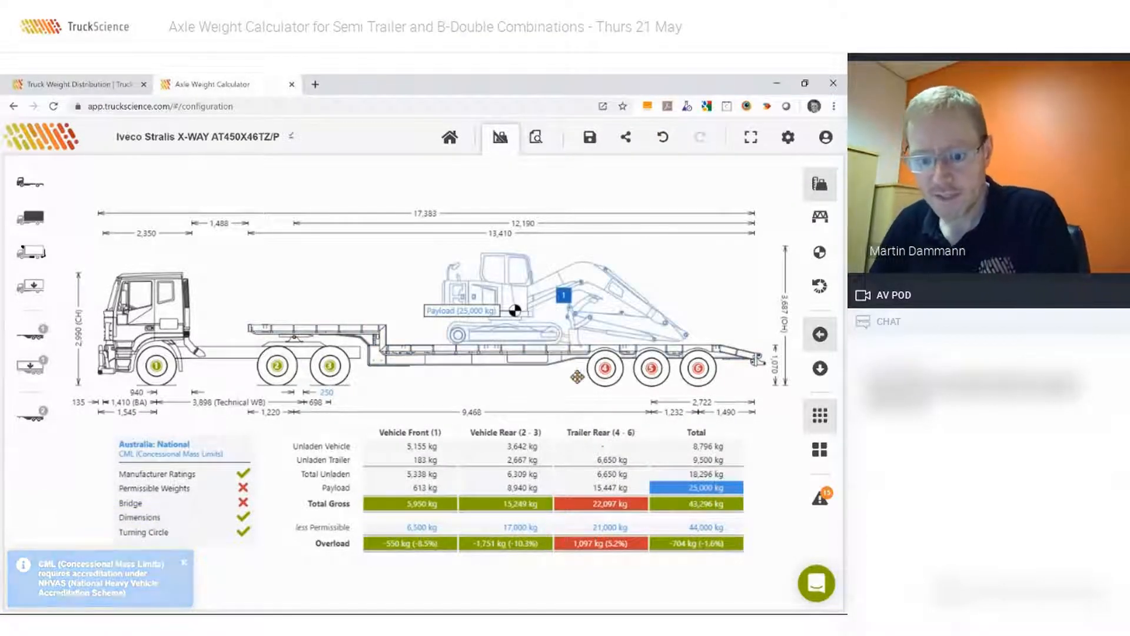
left_click_drag(524, 286, 502, 285)
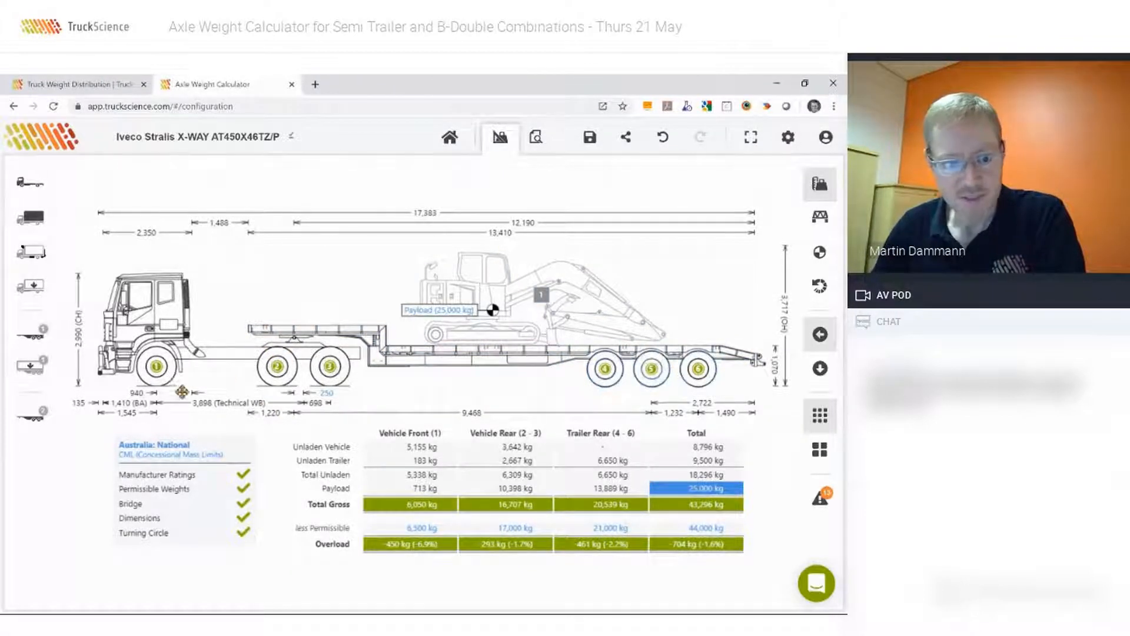
Set the application of the Australia: National regulations to HML (Higher Mass Limits).
left_click(165, 459)
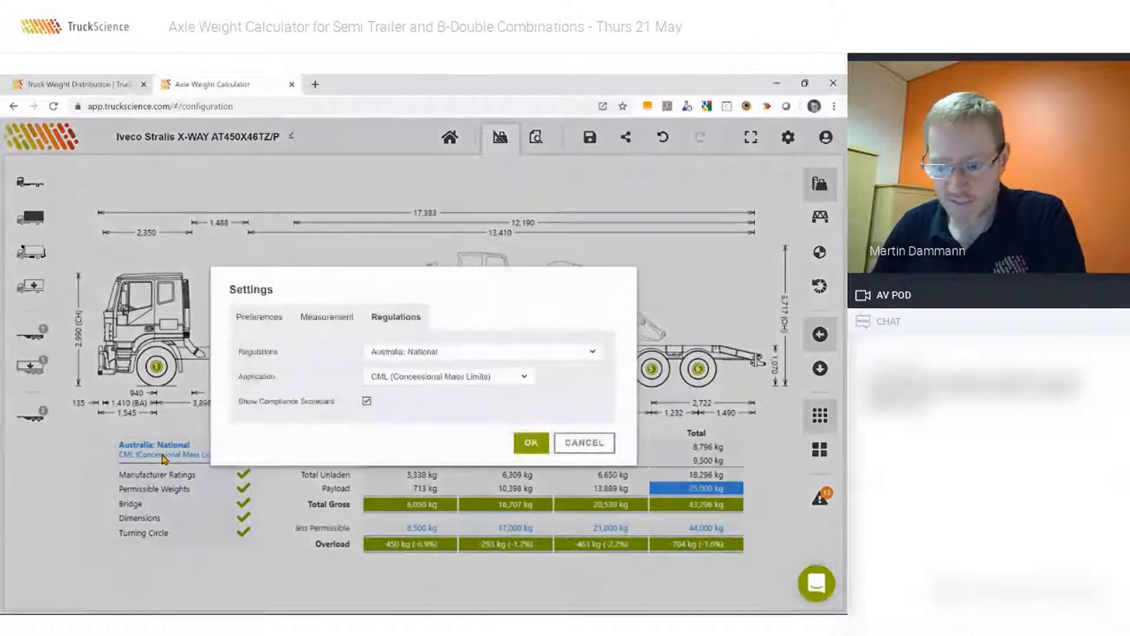
left_click(454, 381)
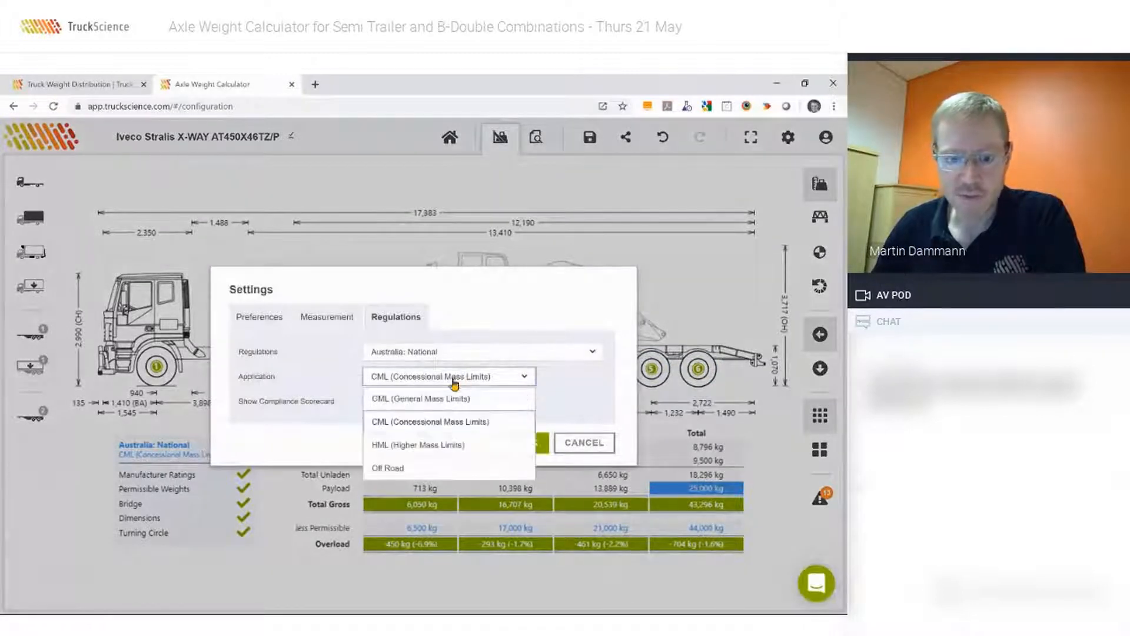
left_click(394, 447)
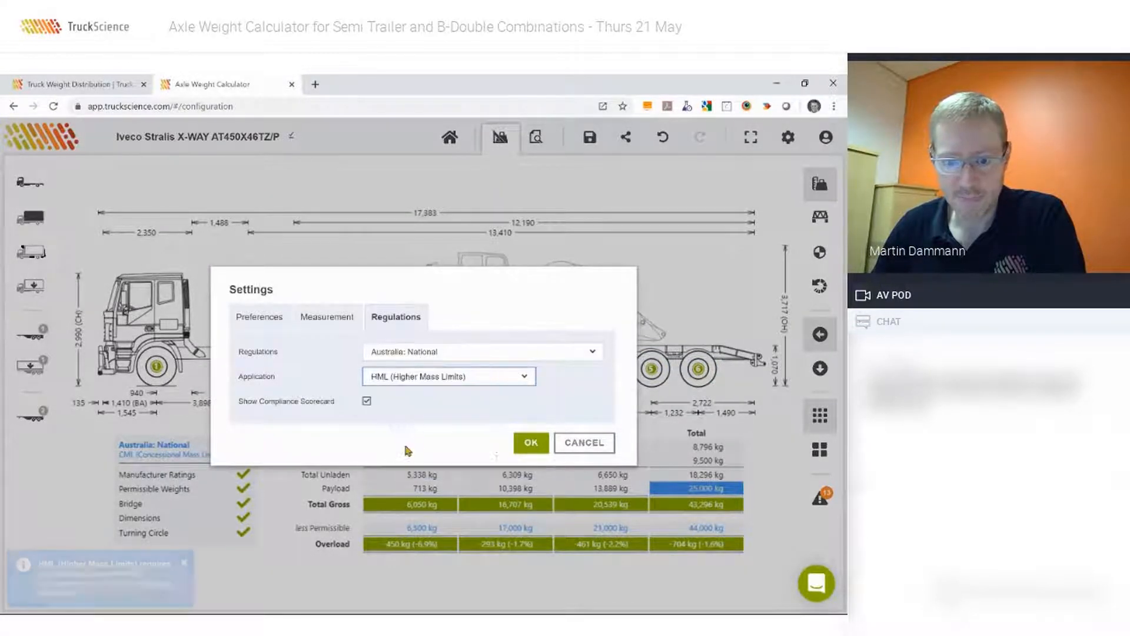
left_click(532, 442)
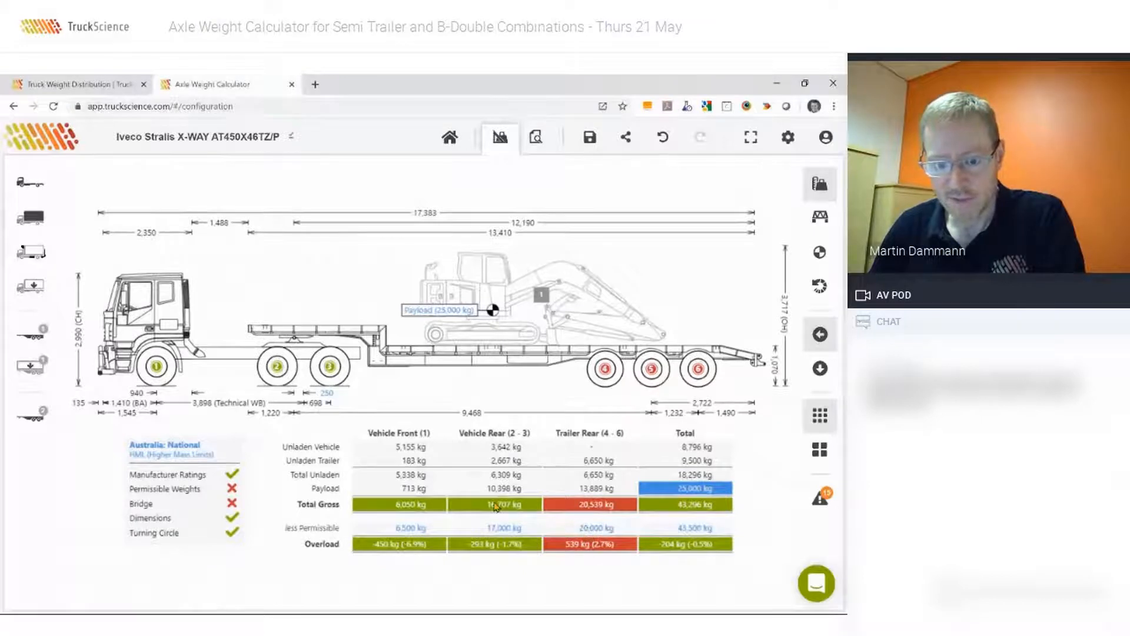
Set Rear Road-Friendly Suspension to Yes for the Beavertail trailer's rear axles 4 - 6.
left_click(592, 530)
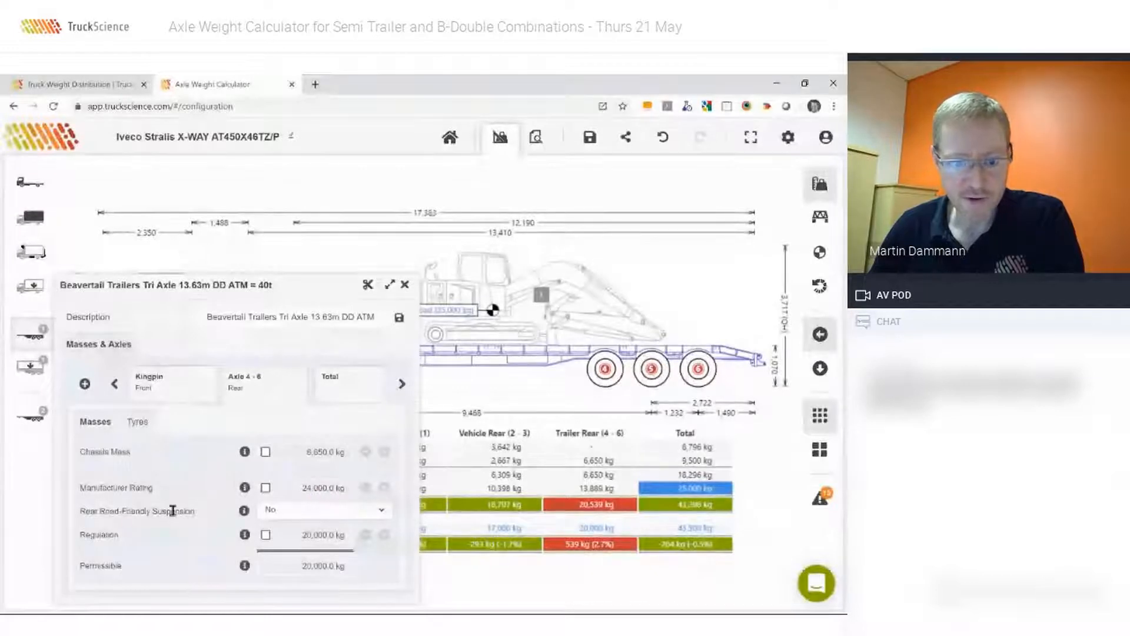
left_click(319, 517)
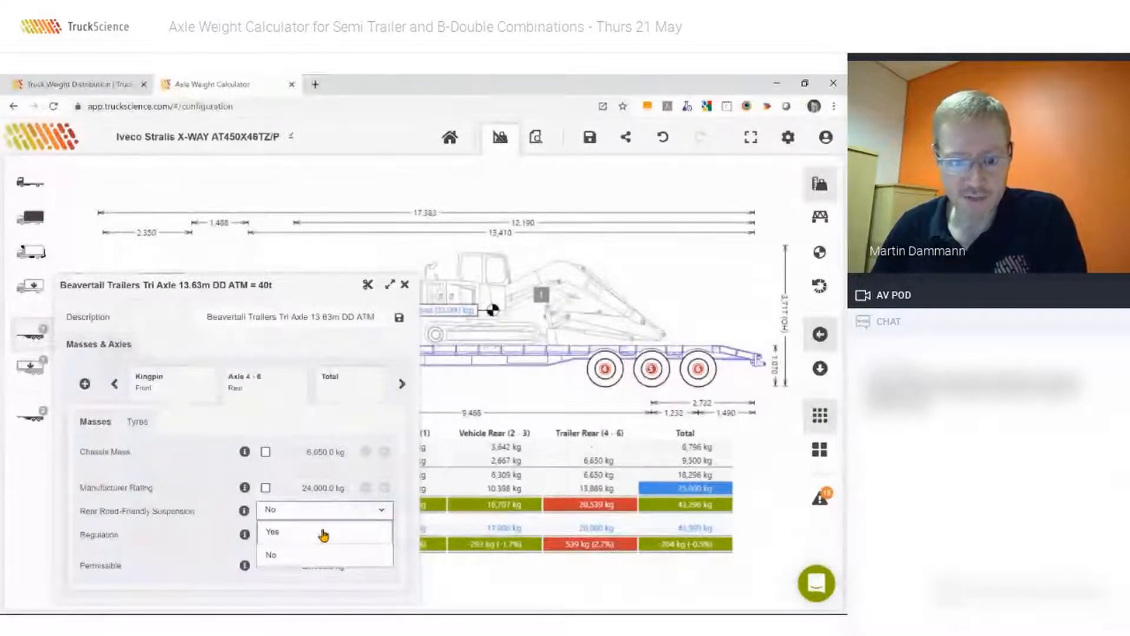
left_click(323, 532)
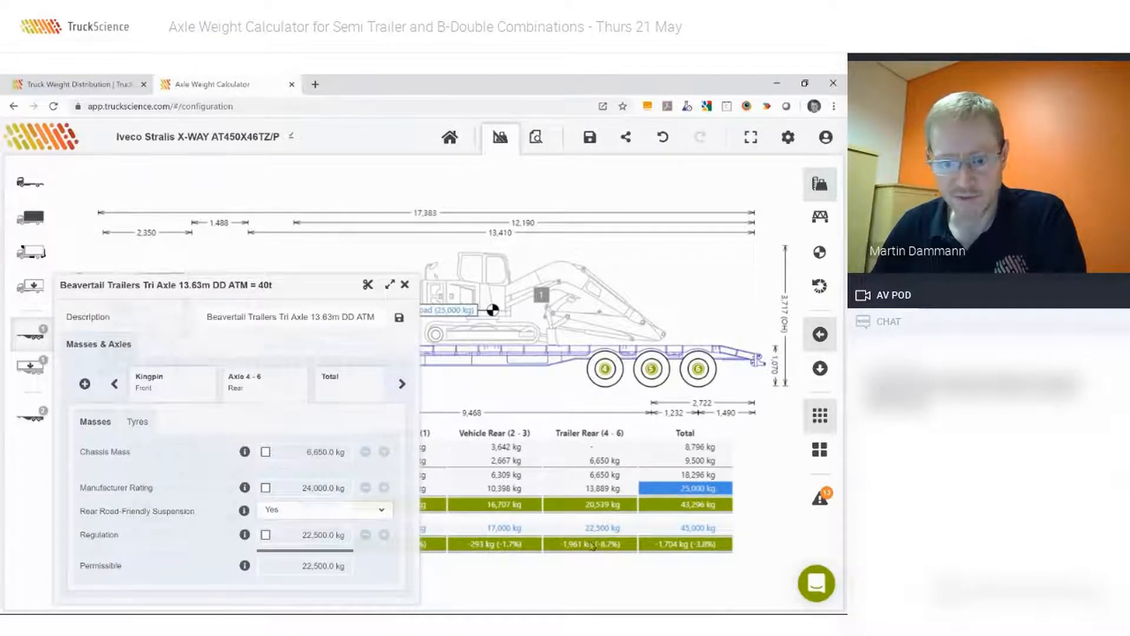
left_click(407, 287)
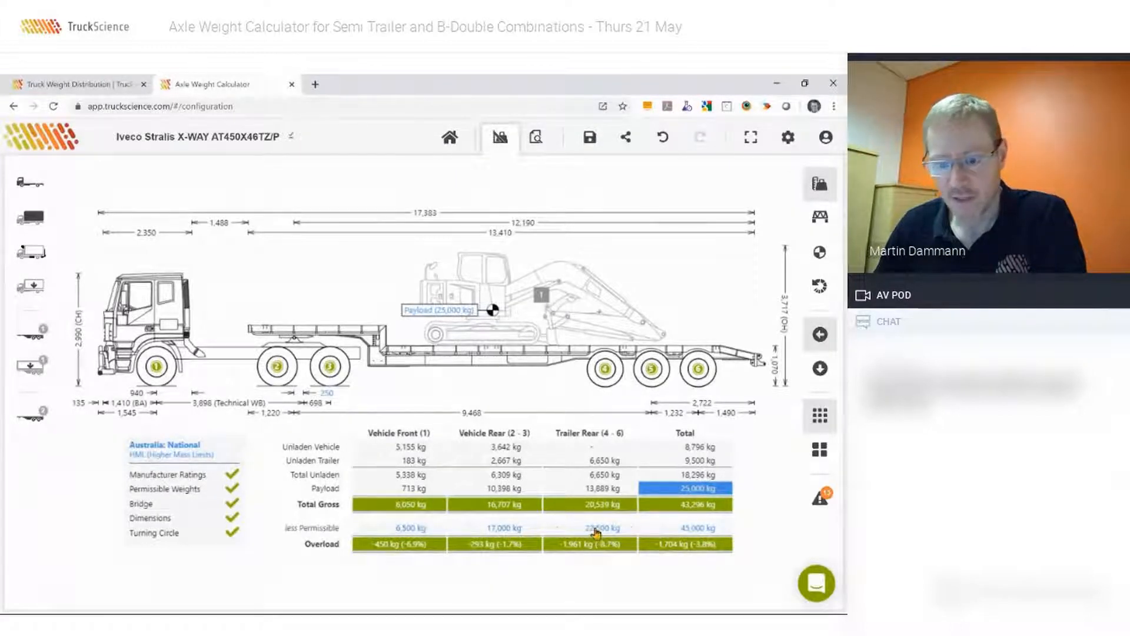
Try overriding the prime mover's Gross Combination Mass with 50000 kg, and remove the override again.
left_click(688, 534)
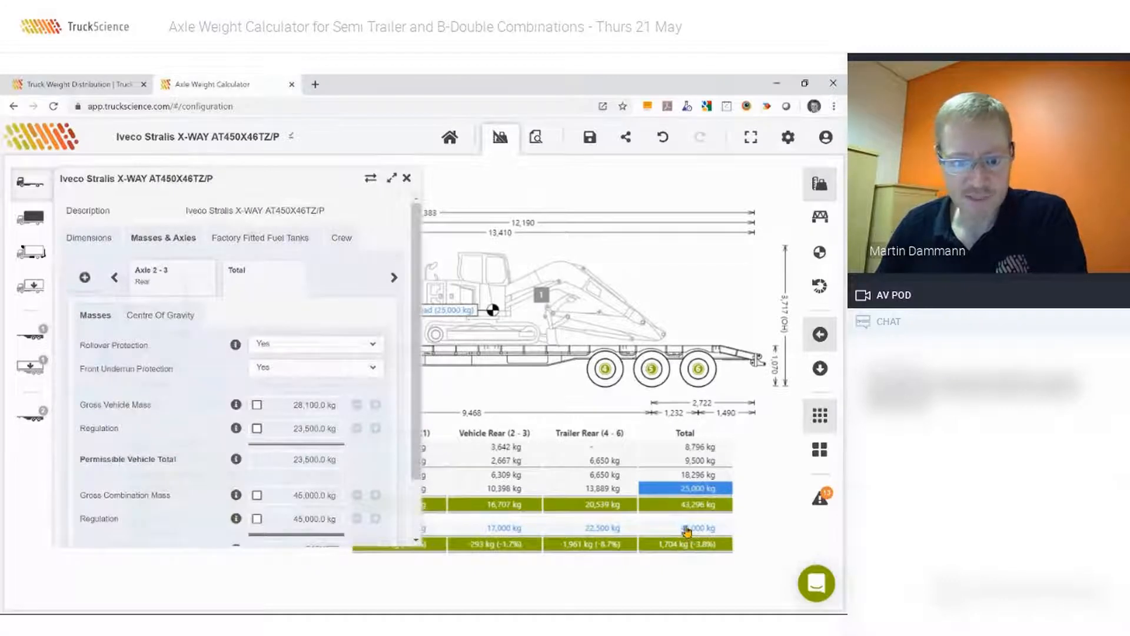
scroll(418, 411, "down", 1)
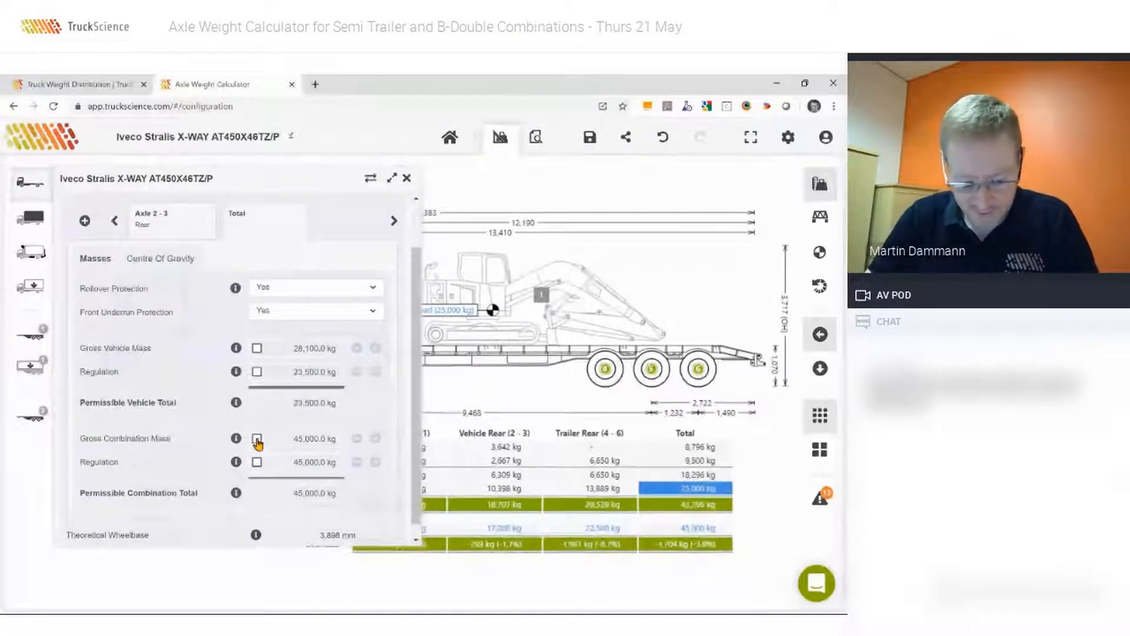
left_click(257, 439)
type("50000")
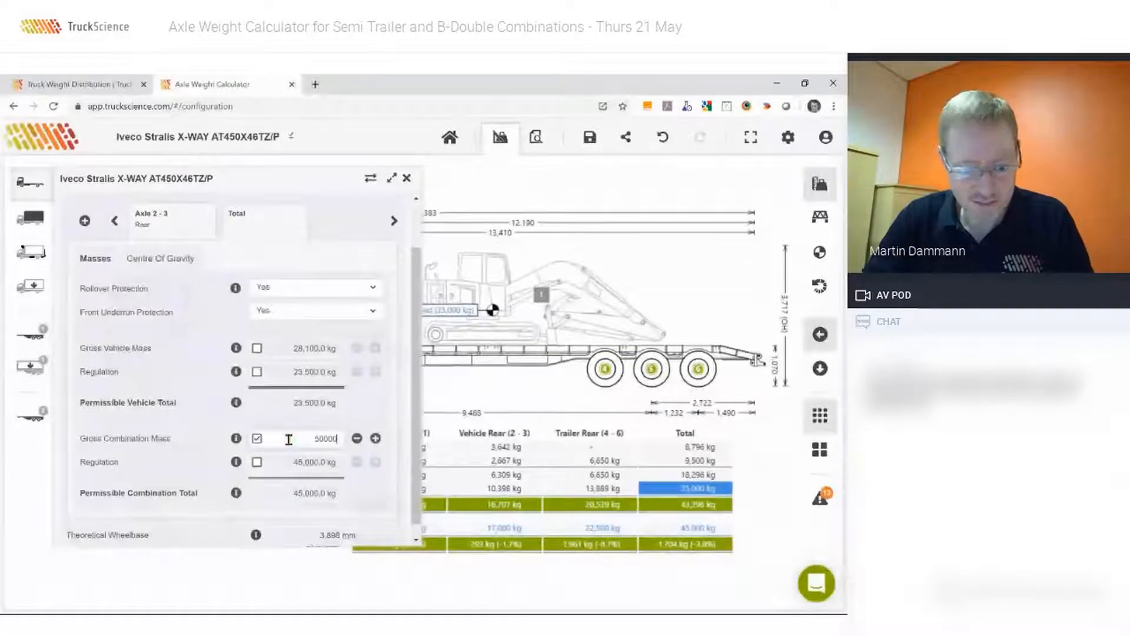
key("Return")
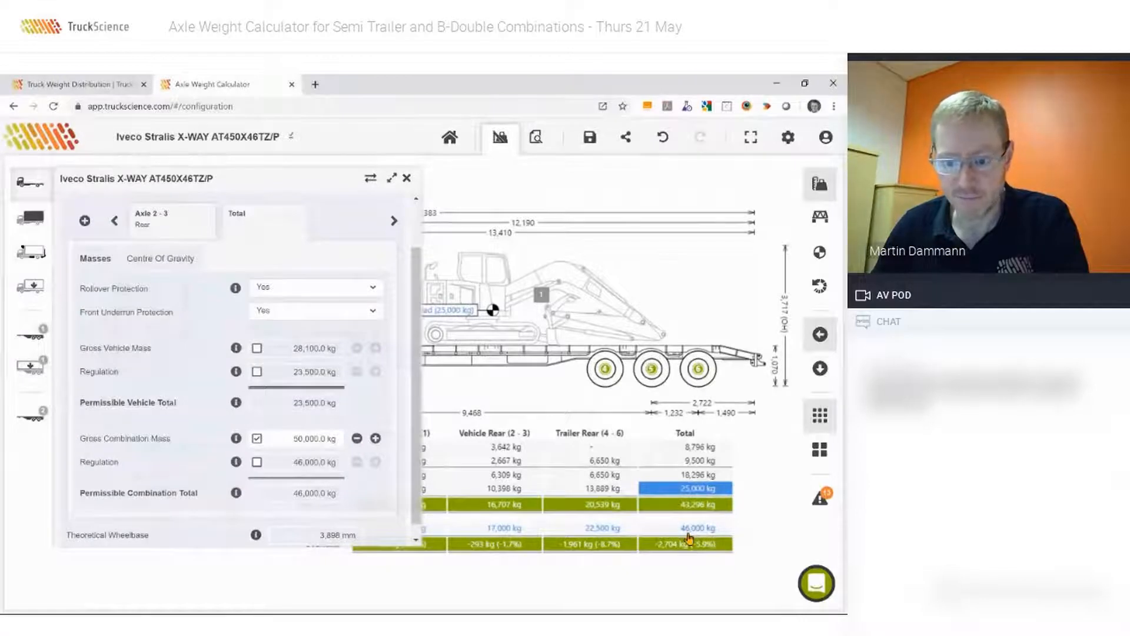
left_click(257, 439)
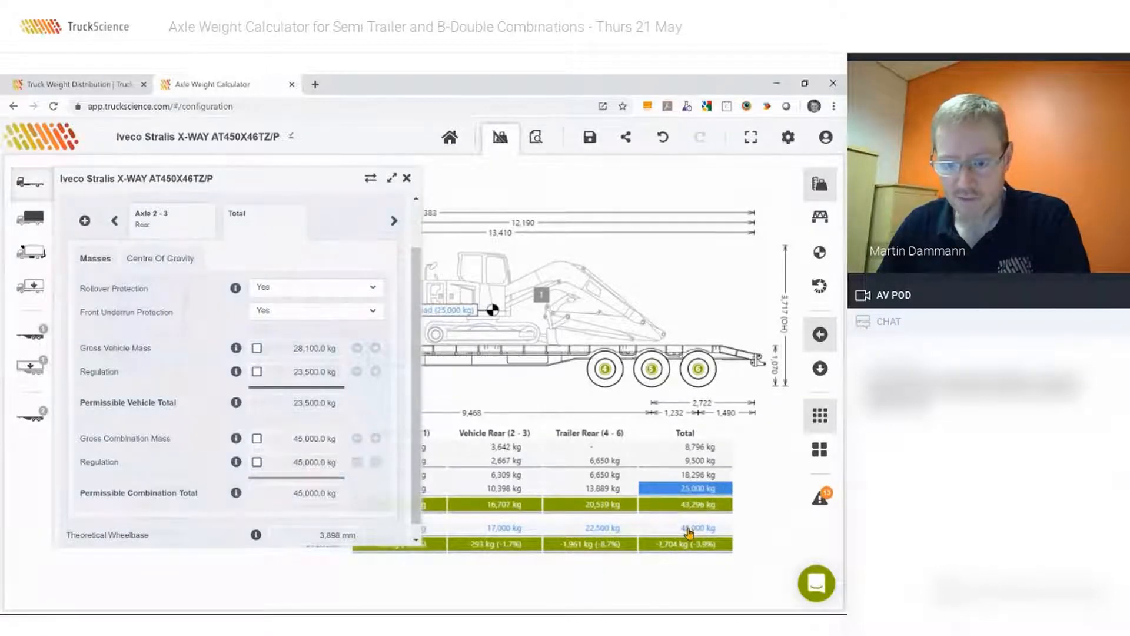
mouse_move(417, 440)
left_mouse_down()
mouse_move(419, 386)
mouse_move(423, 453)
left_mouse_up()
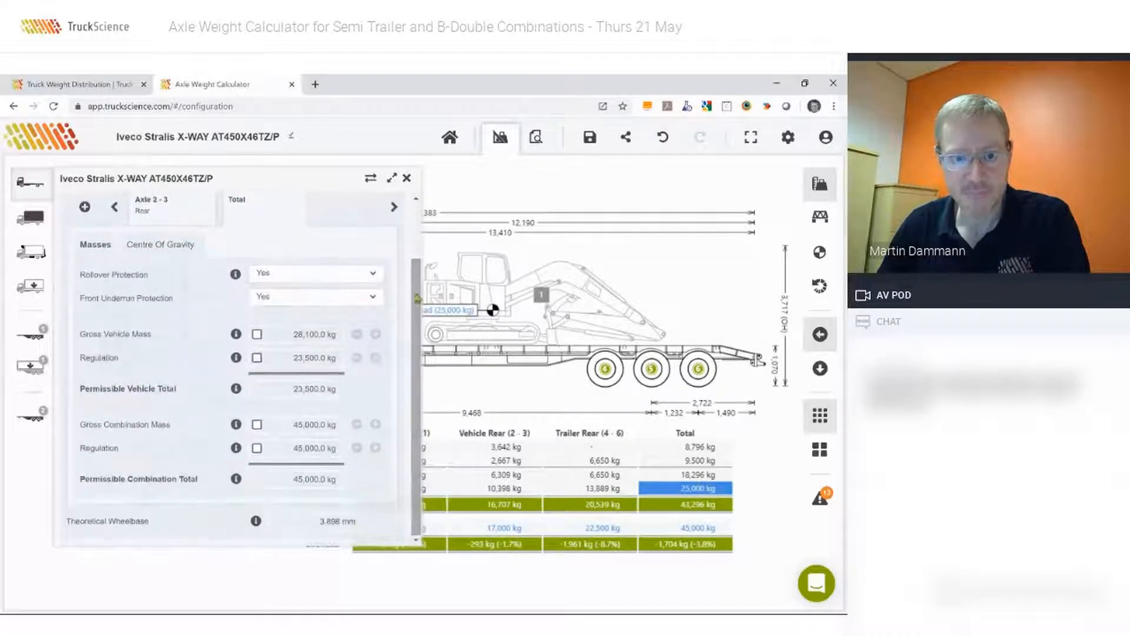
left_click(407, 180)
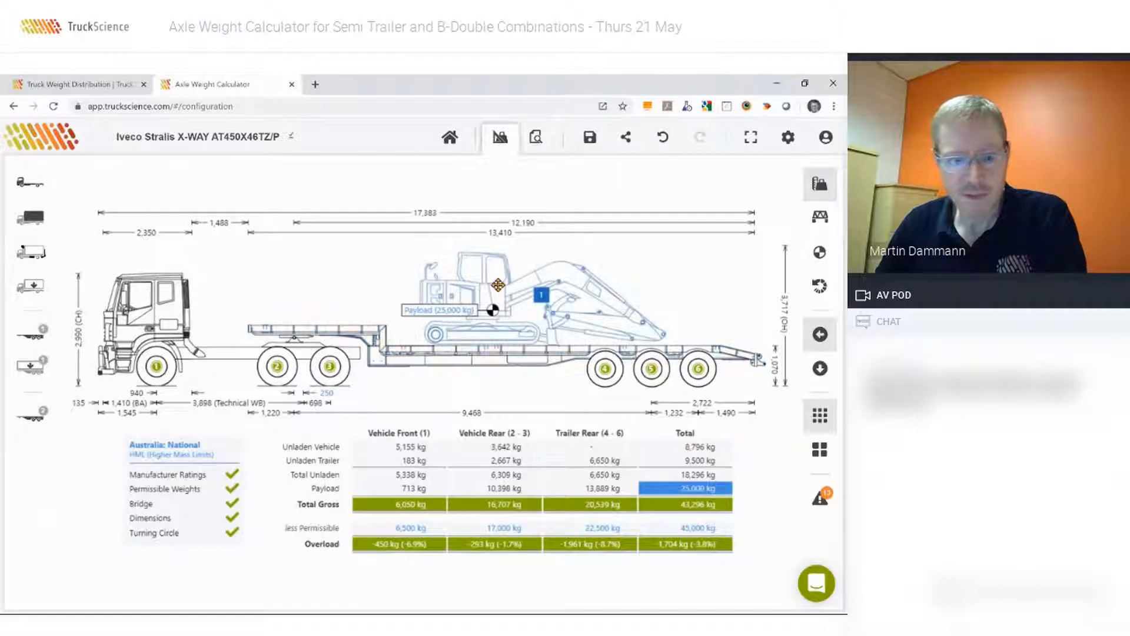
Try the New Zealand: Land Transport Rule VDAM 2016 regulations with the GML (General Mass Limits) application.
left_click(192, 447)
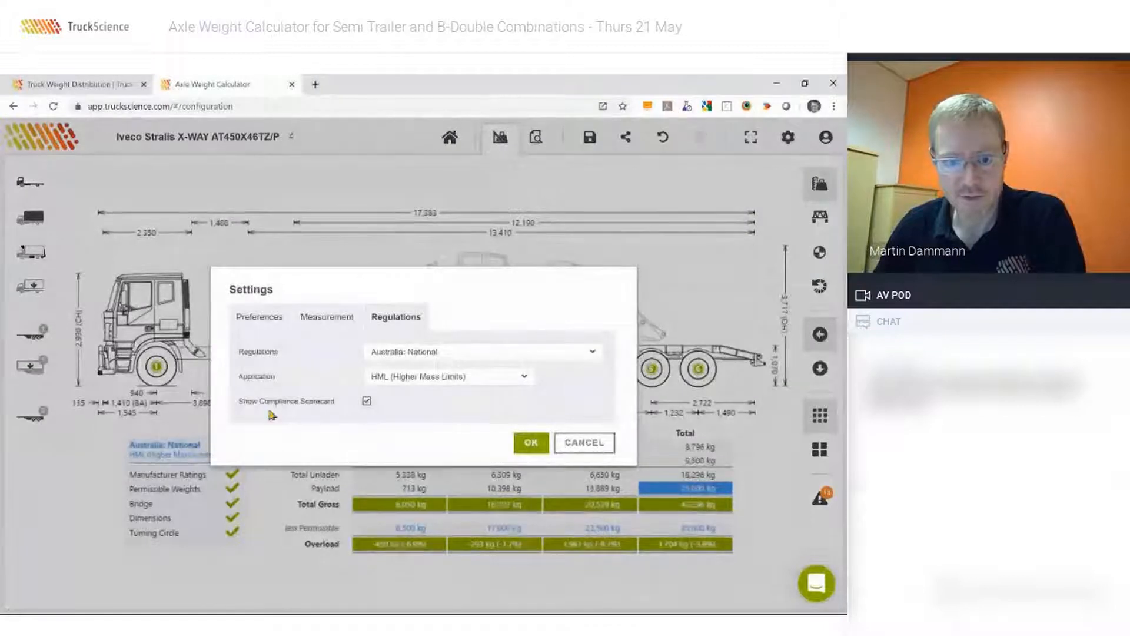
left_click(395, 355)
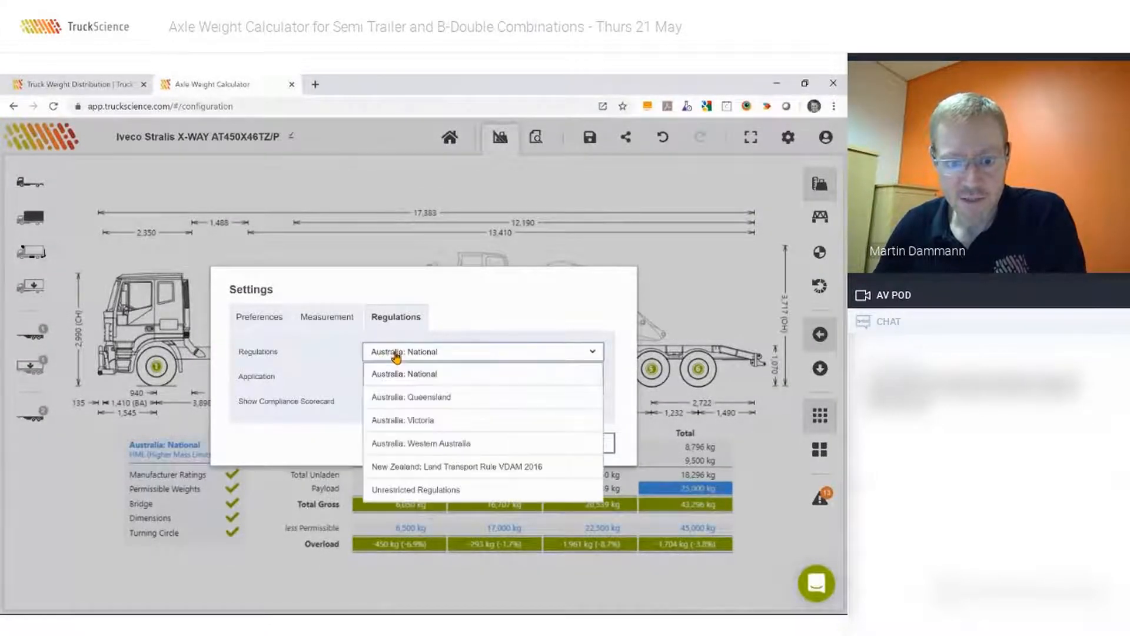
left_click(400, 468)
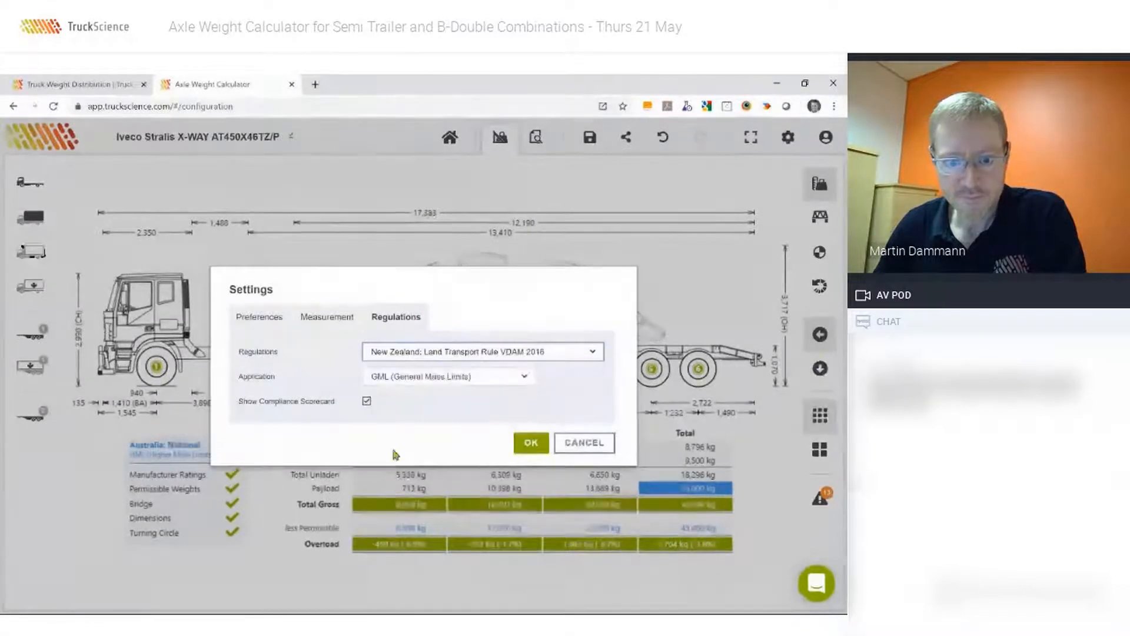
left_click(530, 446)
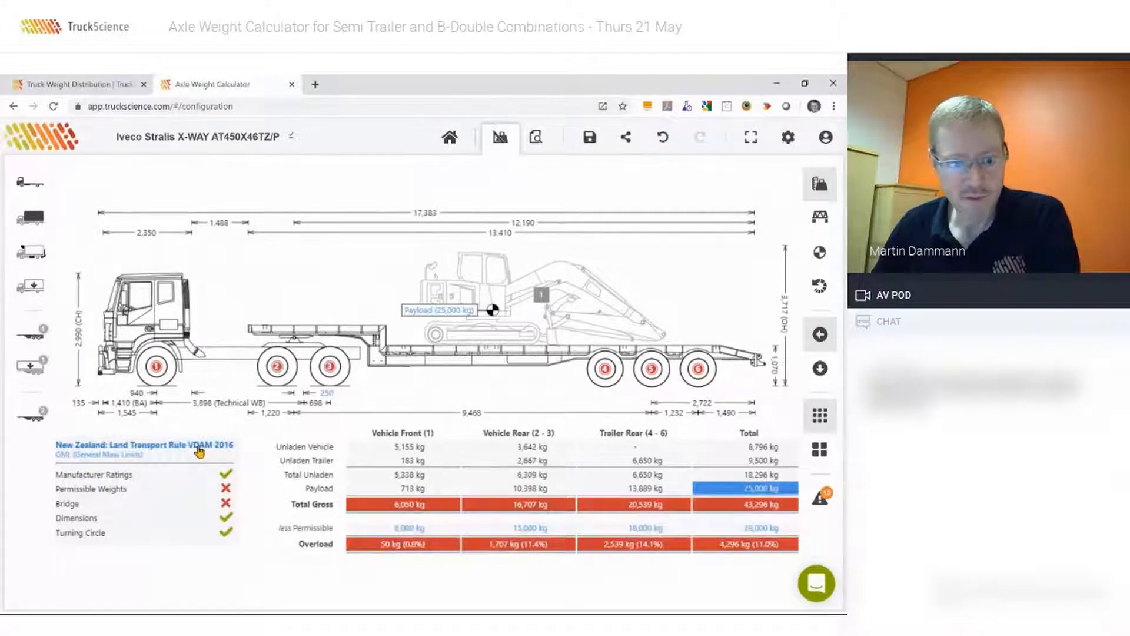
Switch the regulations back to Australia: National with the HML (Higher Mass Limits) application.
left_click(147, 449)
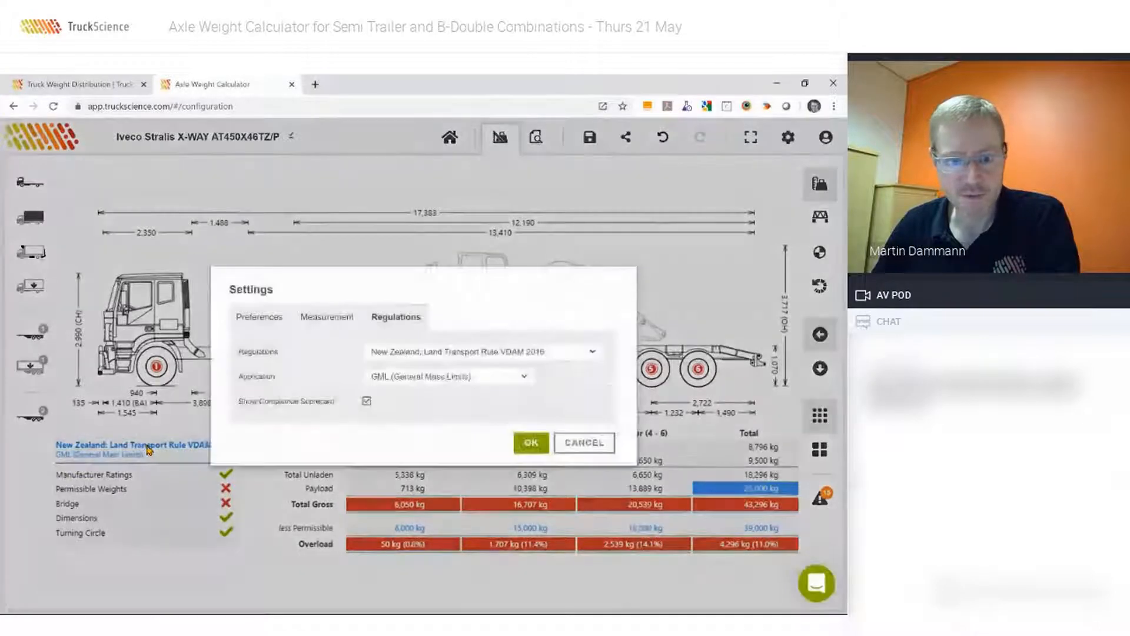
left_click(377, 353)
left_click(383, 375)
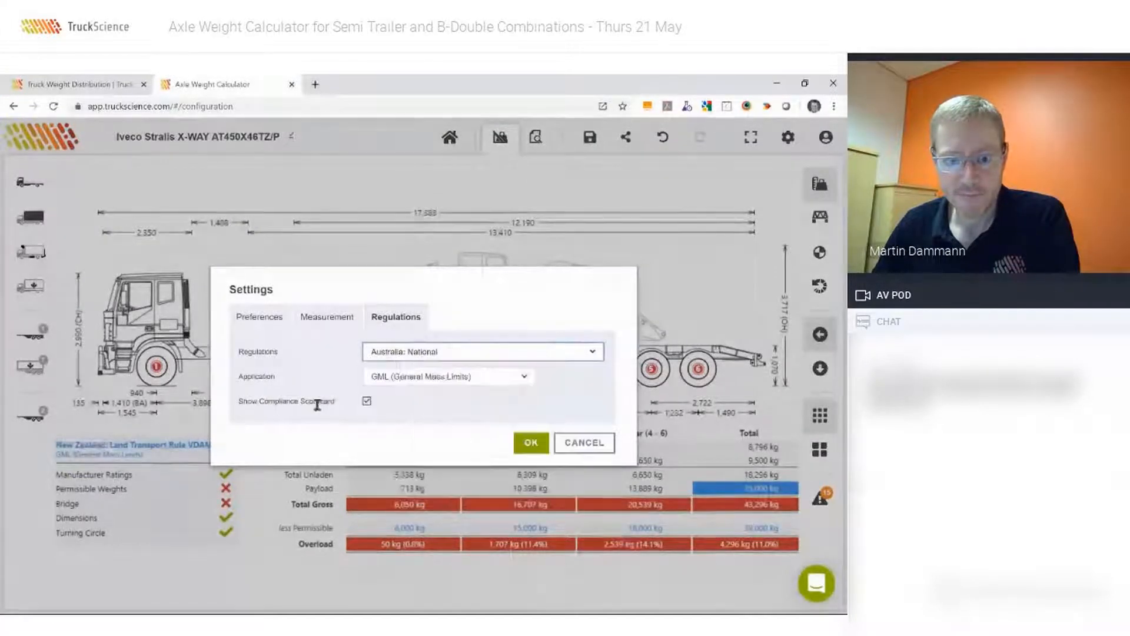
left_click(395, 380)
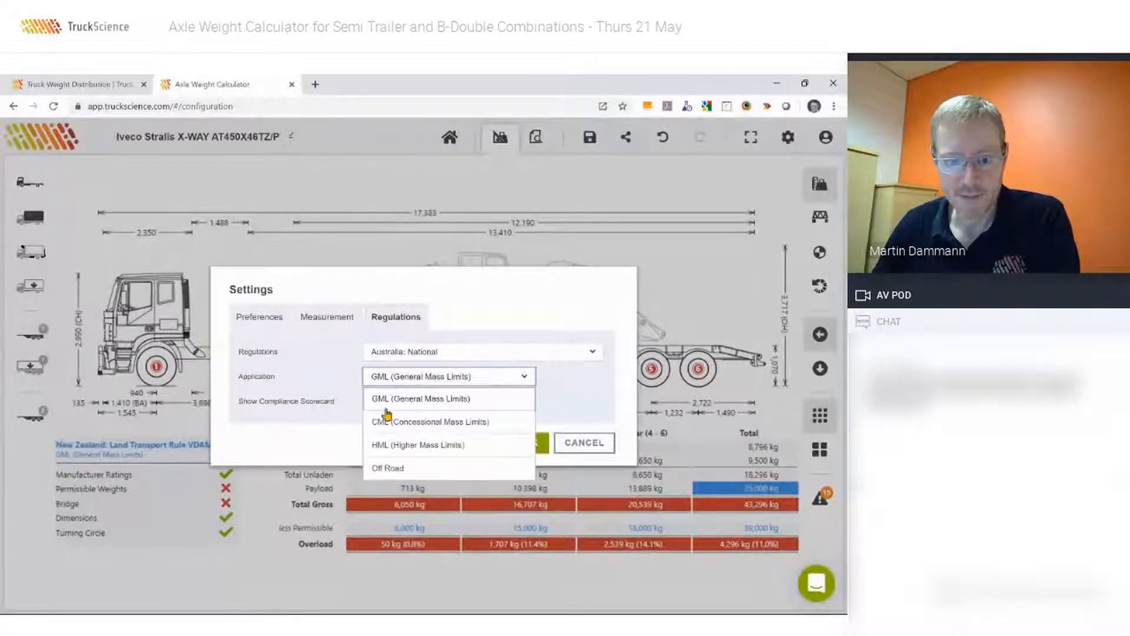
left_click(386, 445)
left_click(531, 442)
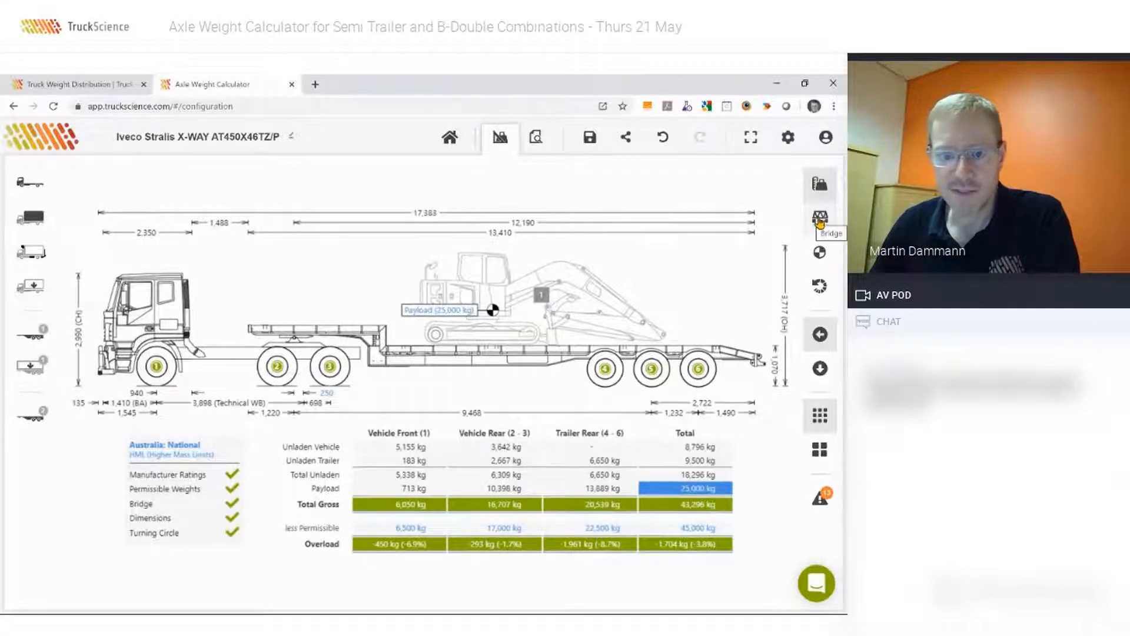
Examine the bridge formula axle group distances and the centre of gravity summary for the combination.
left_click(819, 219)
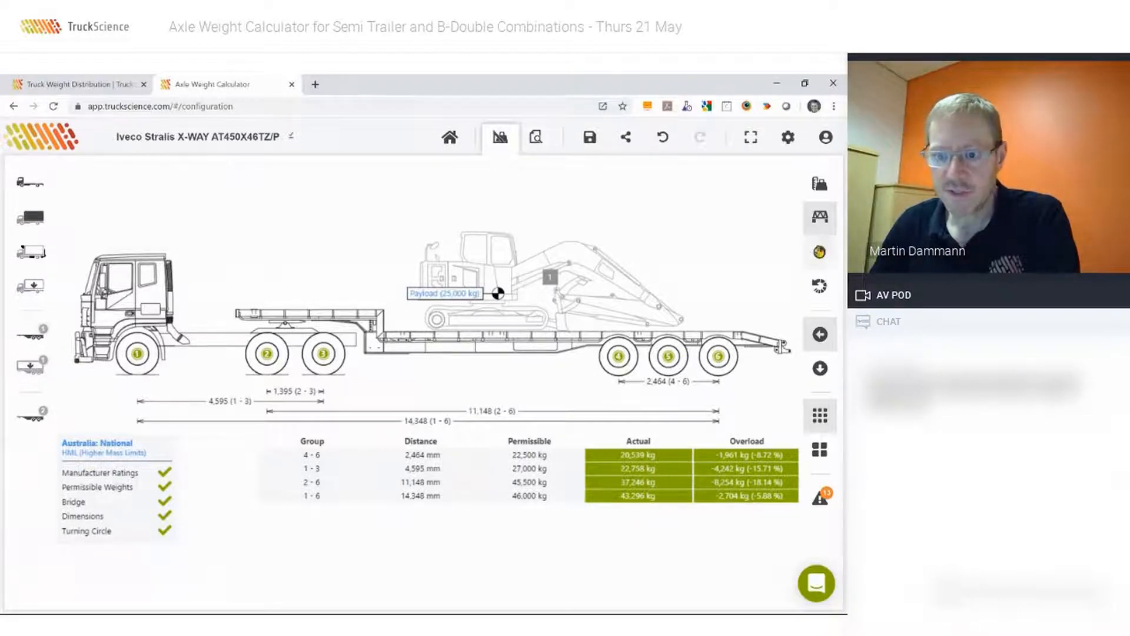
mouse_move(818, 253)
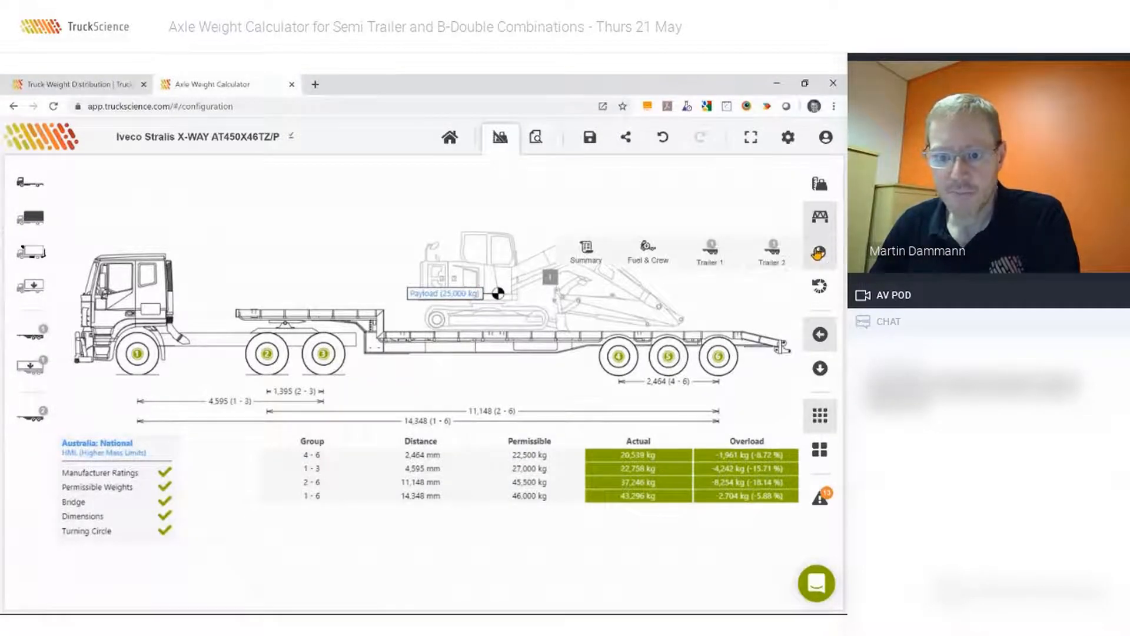
left_click(589, 255)
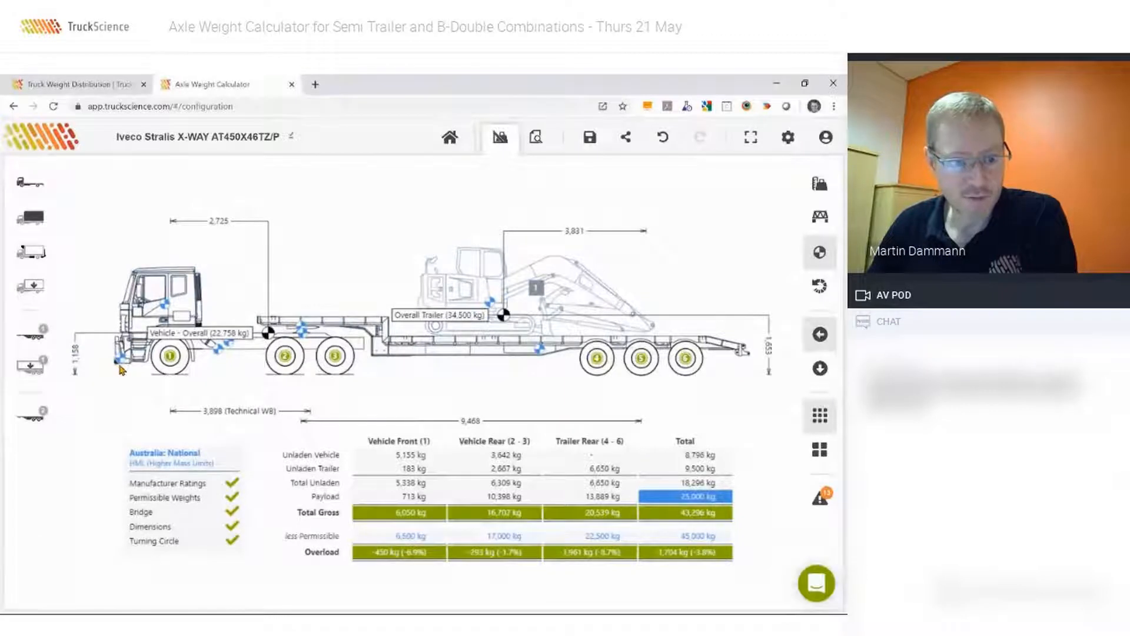
mouse_move(118, 361)
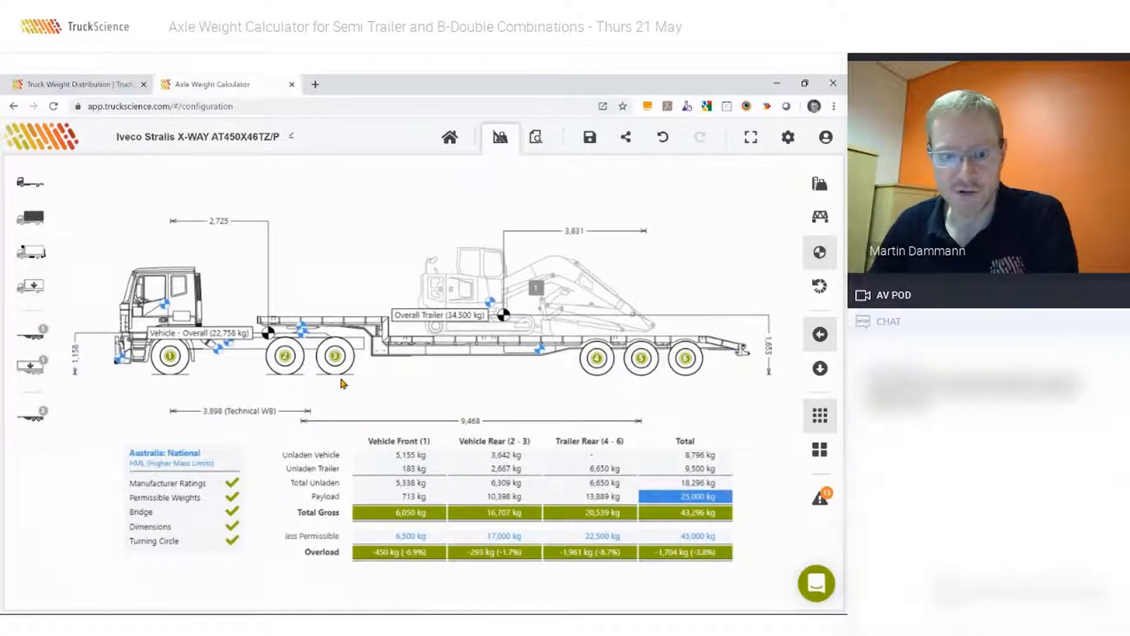
Examine the combination's turning circle against the regulation, and return to the side view.
left_click(819, 288)
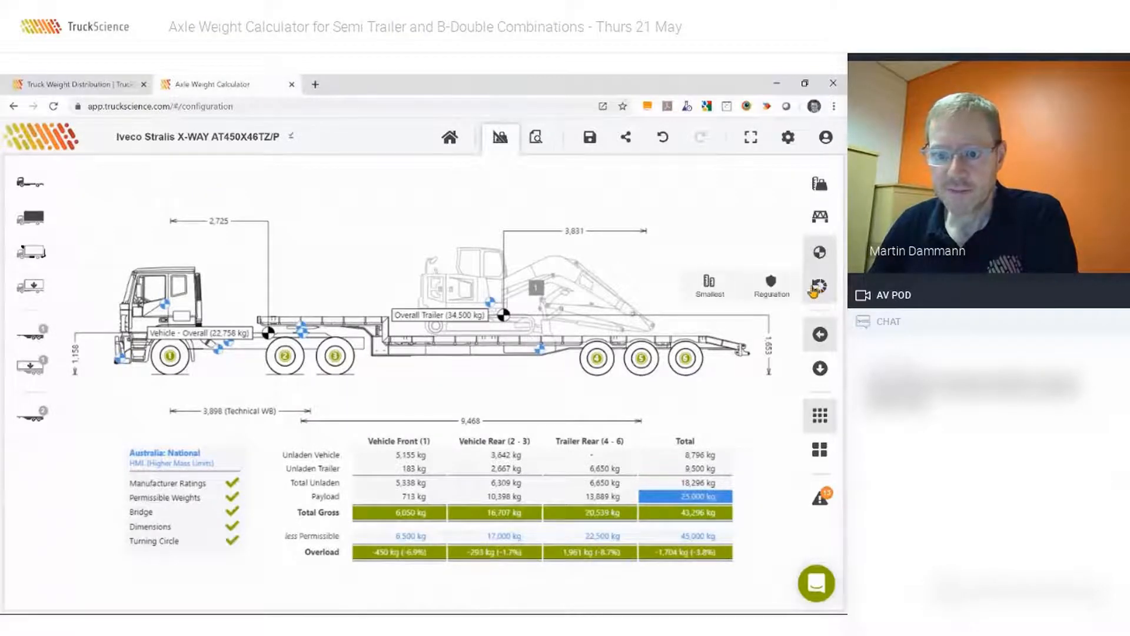
left_click(770, 287)
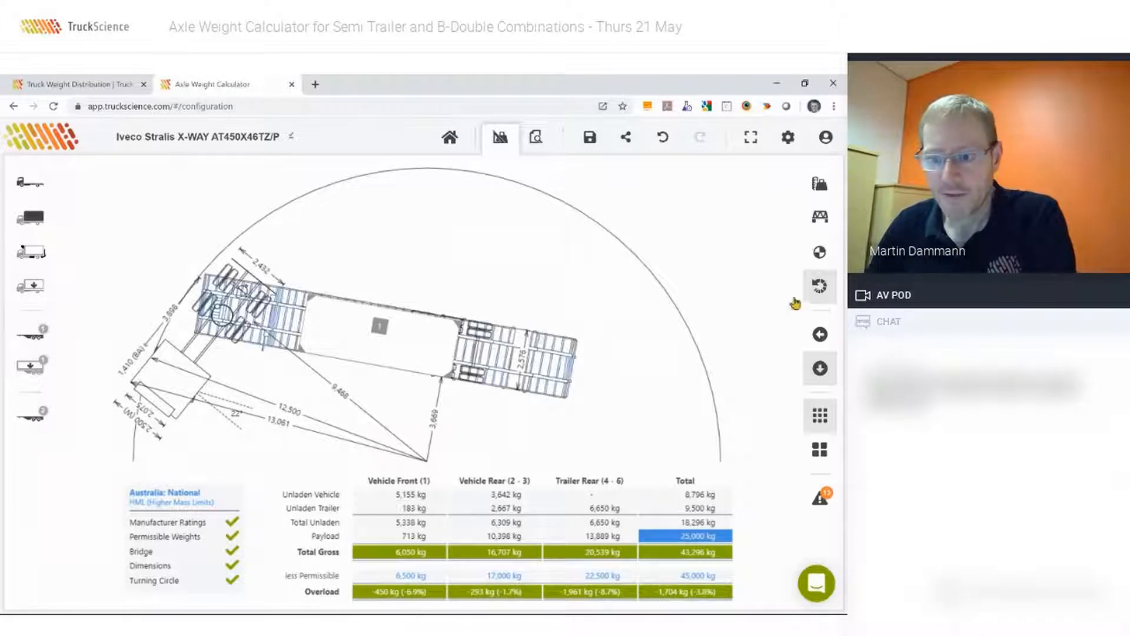
left_click(820, 335)
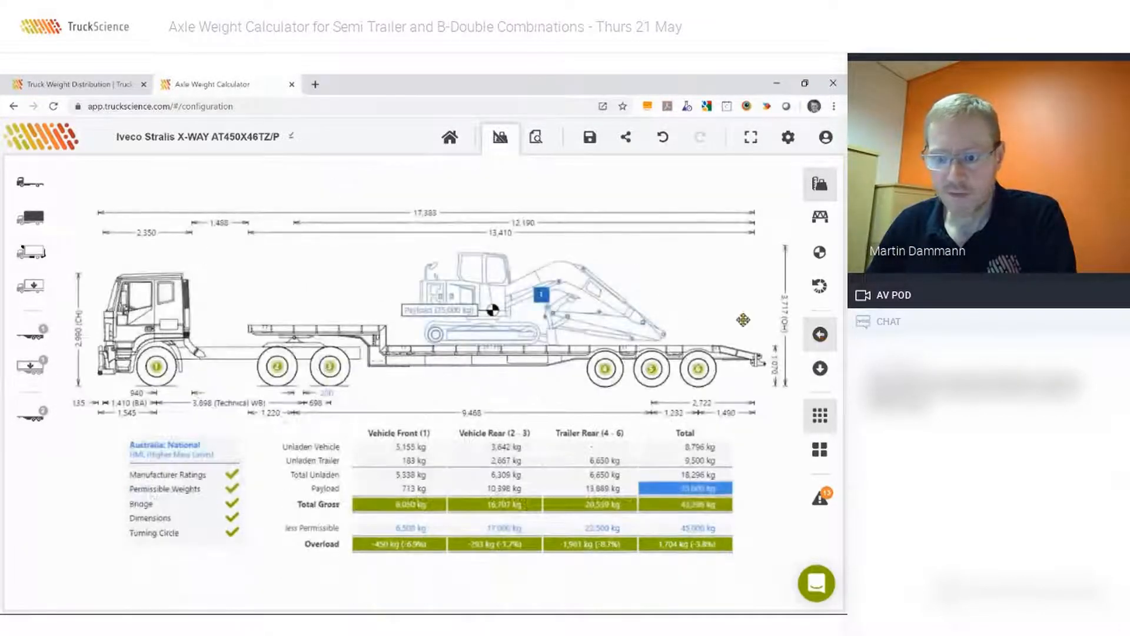
Move the payload slightly rearward on the trailer deck in the top view, and return to the side view.
left_click(821, 371)
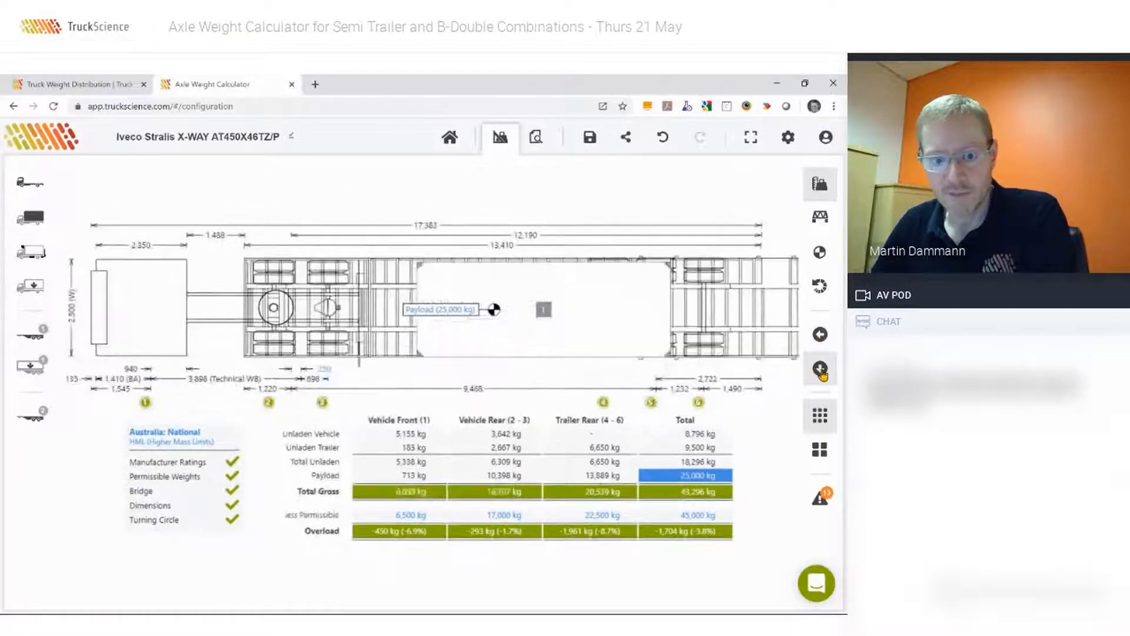
left_click_drag(571, 310, 575, 312)
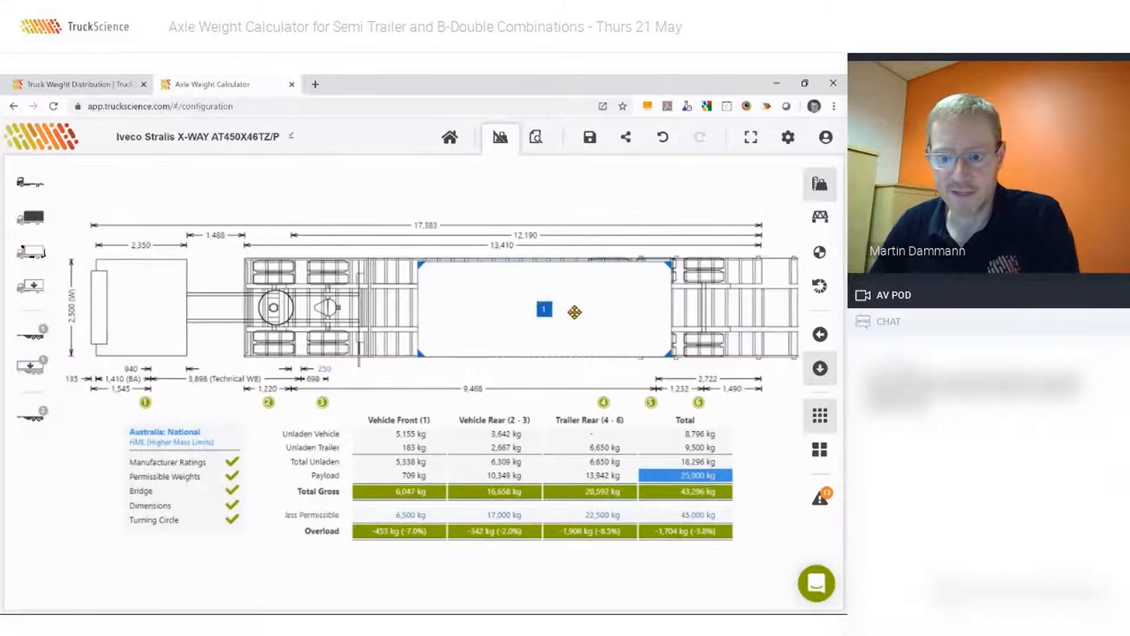
left_click(820, 337)
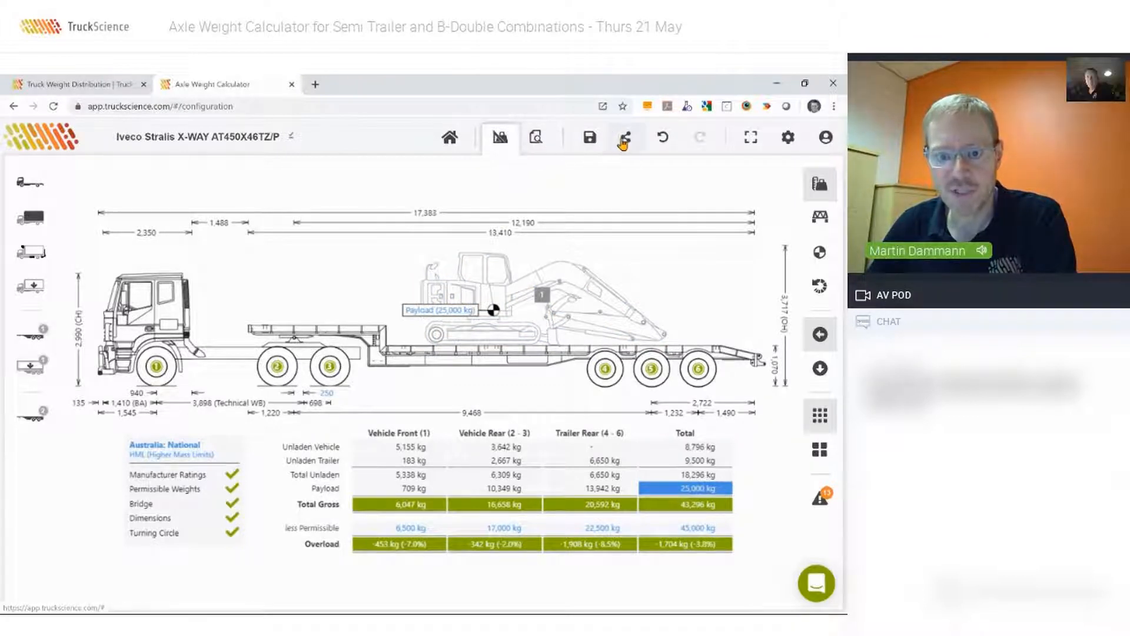
Open the Mass Distribution Estimate report preview and refresh it with the Load Plan page included.
left_click(534, 139)
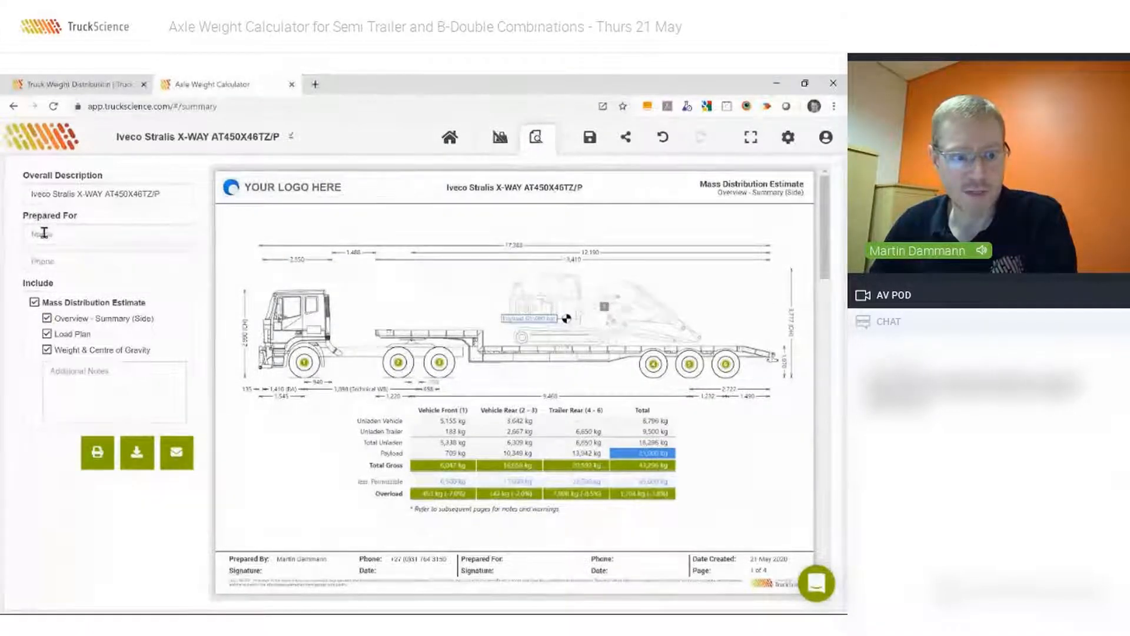
left_click(46, 335)
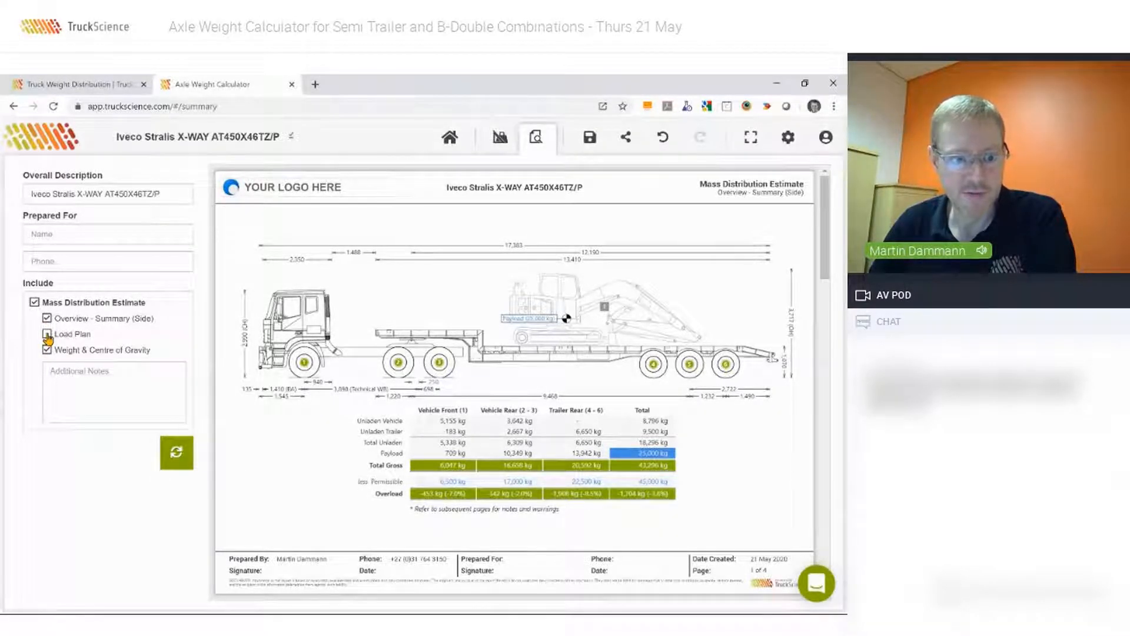
left_click(47, 334)
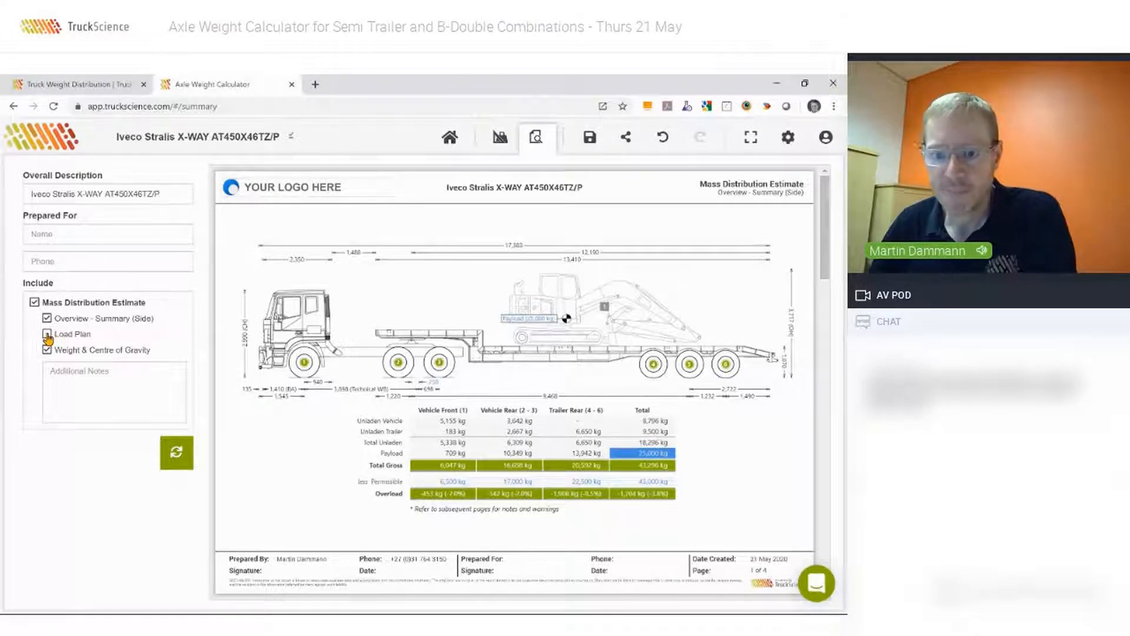
left_click(177, 452)
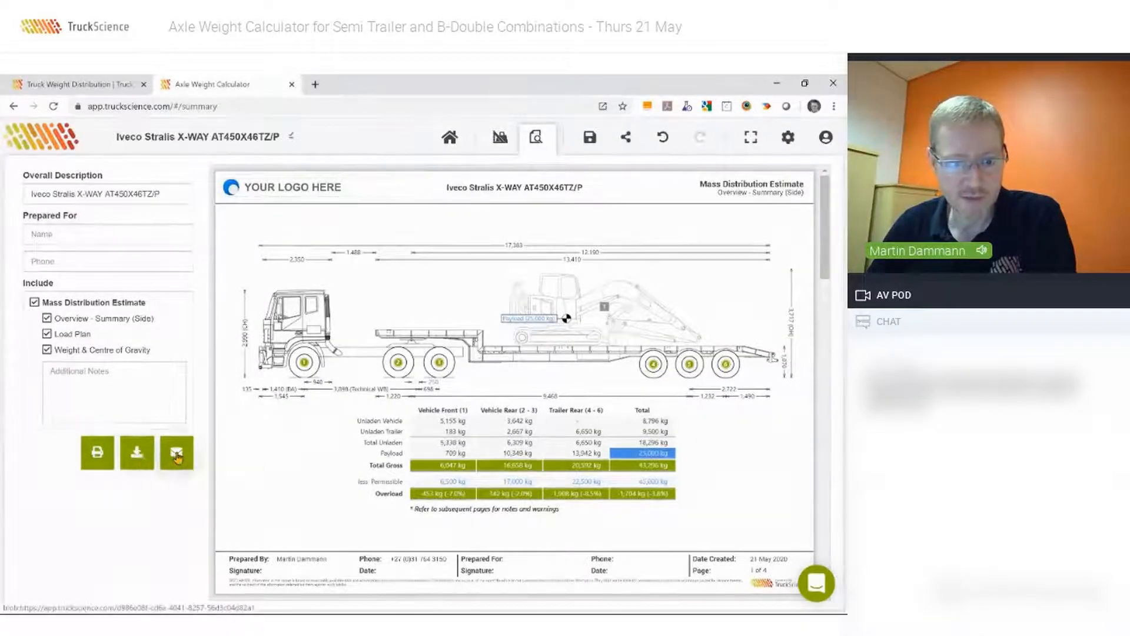
Download the report as Iveco Stralis X-WAY AT450X46TZP.pdf into the Downloads folder.
left_click(137, 453)
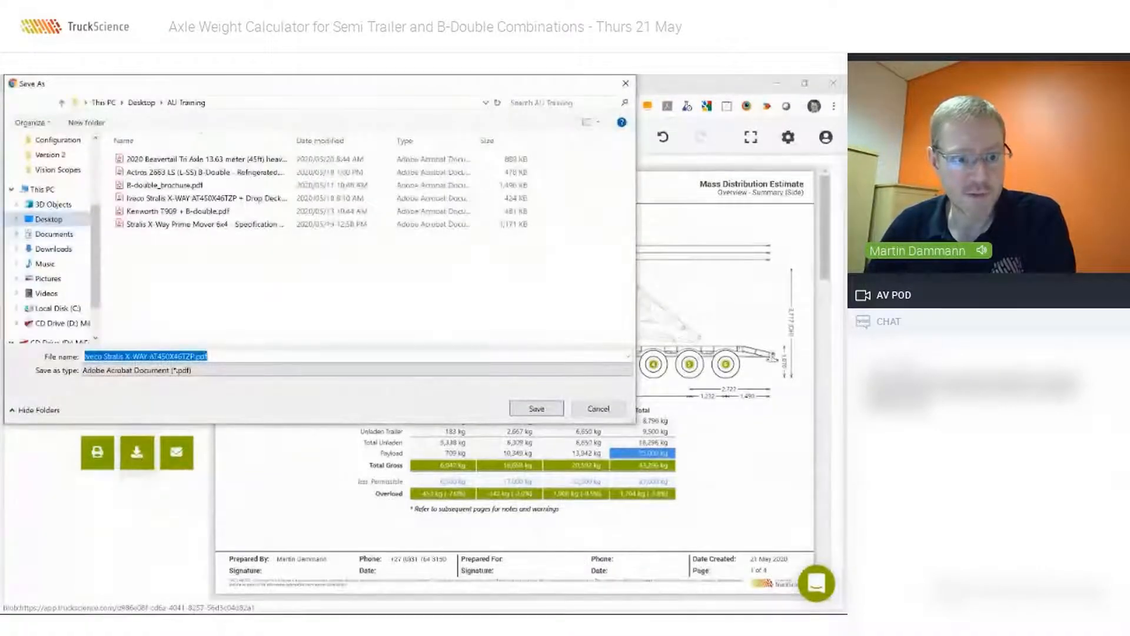
left_click(53, 248)
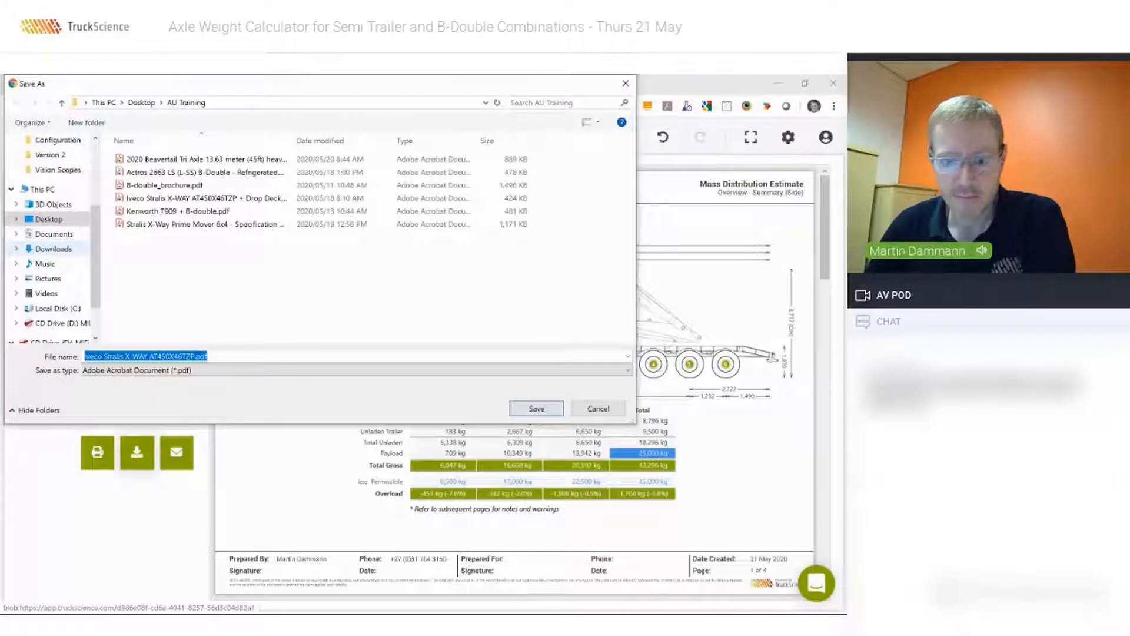
left_click(536, 409)
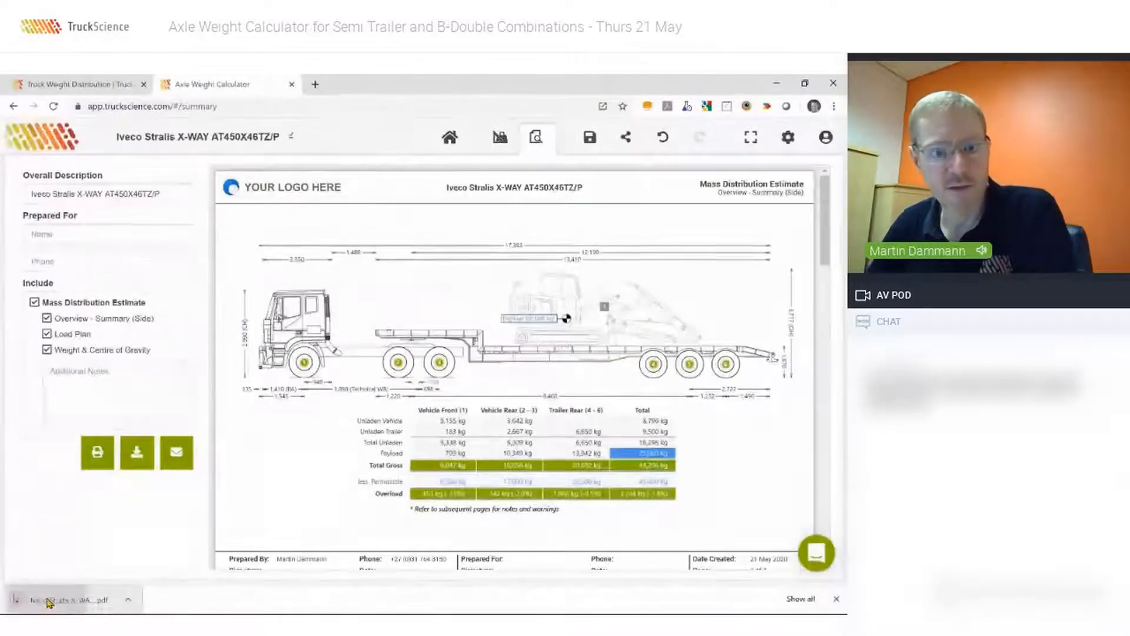
Open the downloaded PDF report, look through its pages and close it again.
left_click(33, 598)
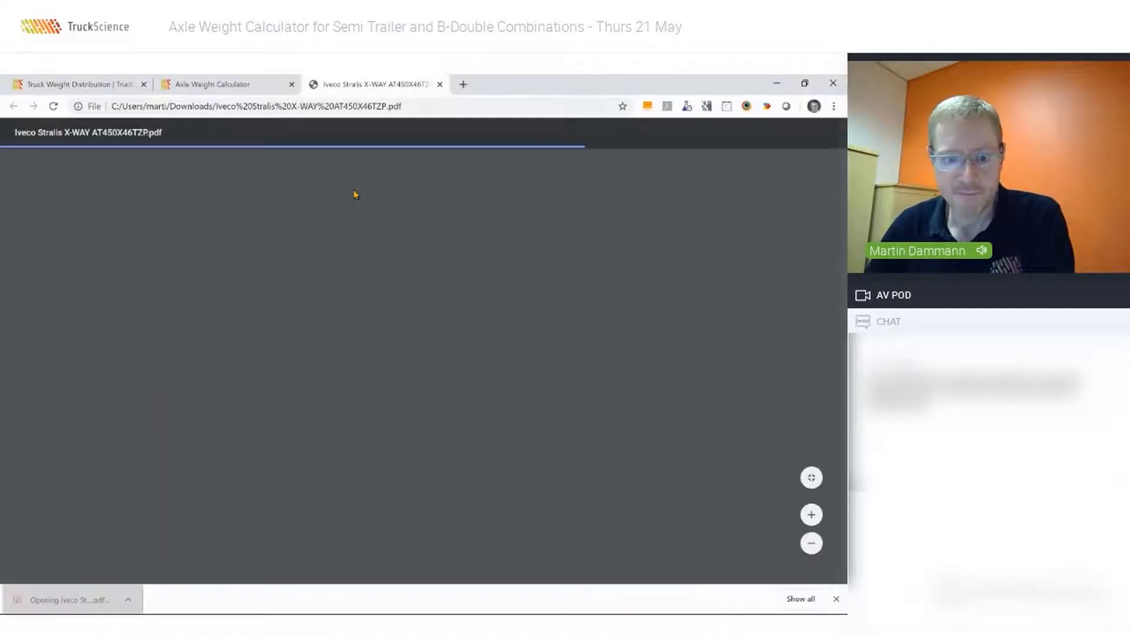
scroll(383, 282, "down", 20)
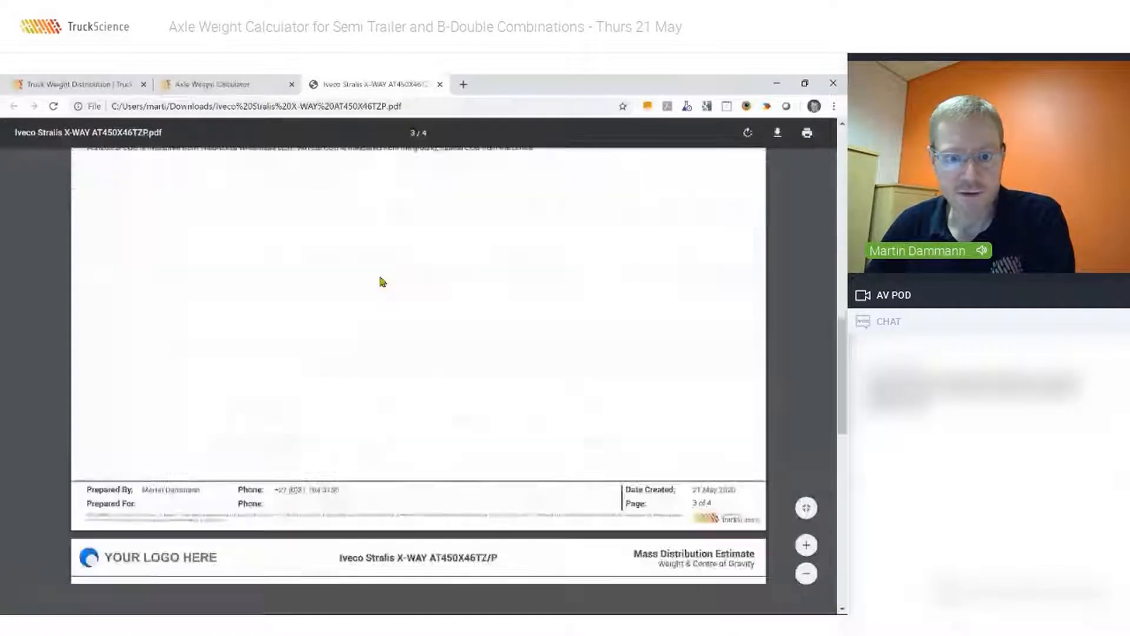
scroll(383, 282, "up", 20)
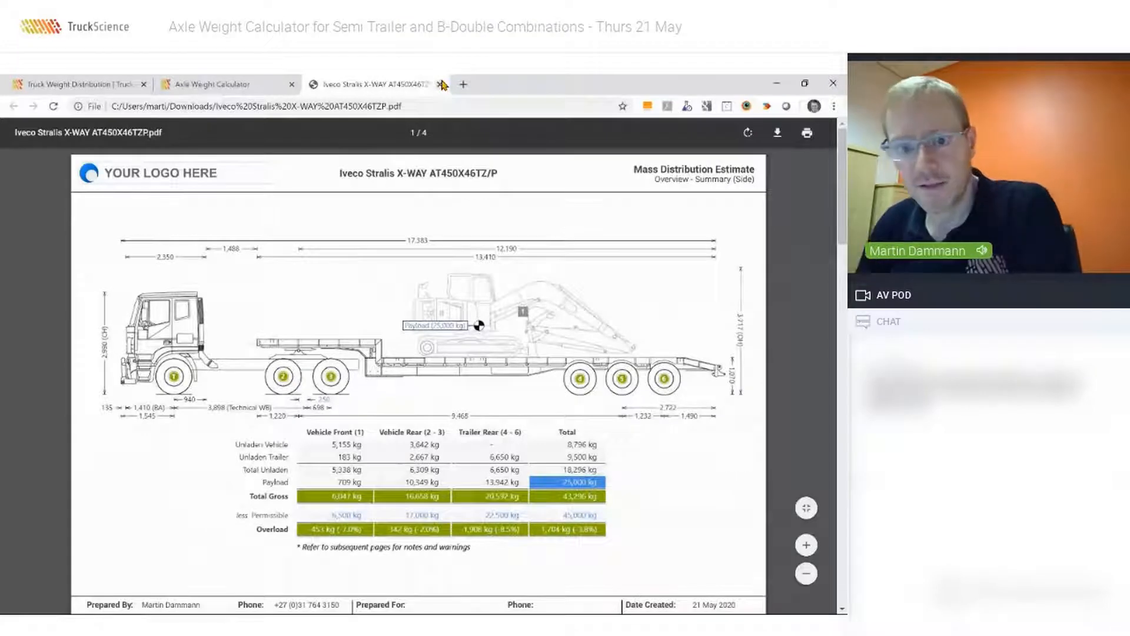
left_click(442, 84)
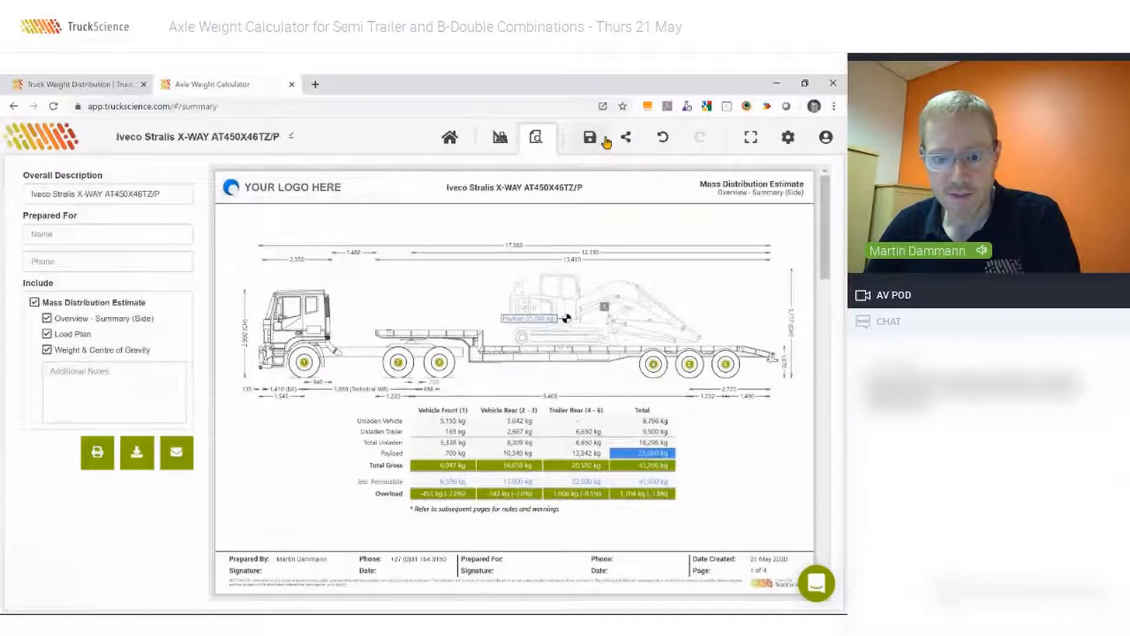
Save the calculation with the overall description Iveco Stralis X-WAY AT450X46TZ/P - today.
left_click(605, 139)
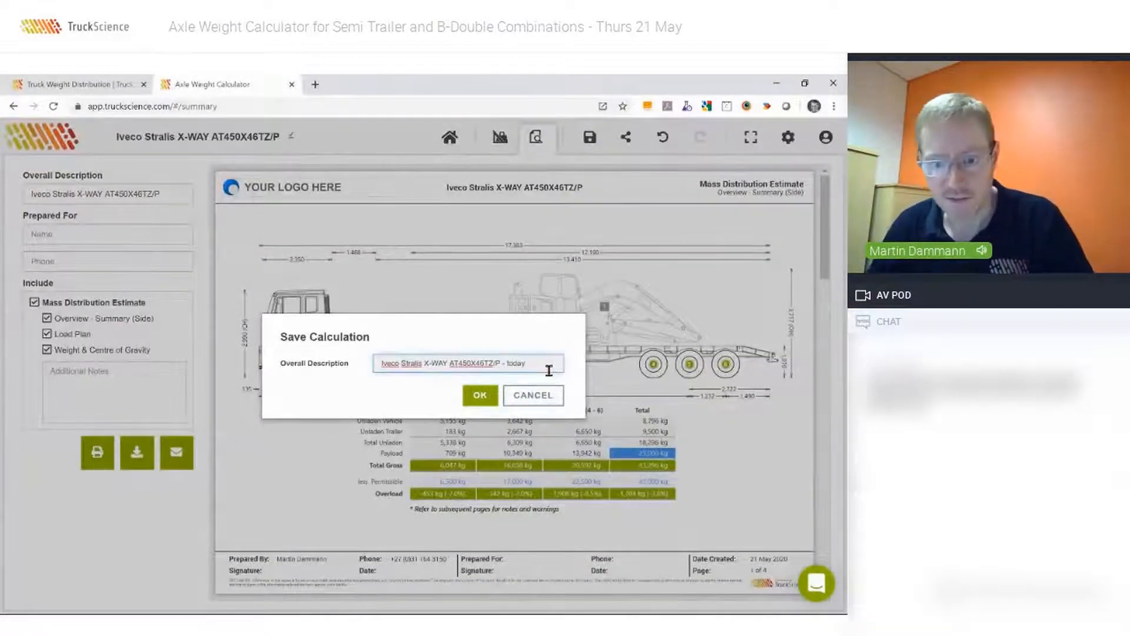
left_click(480, 398)
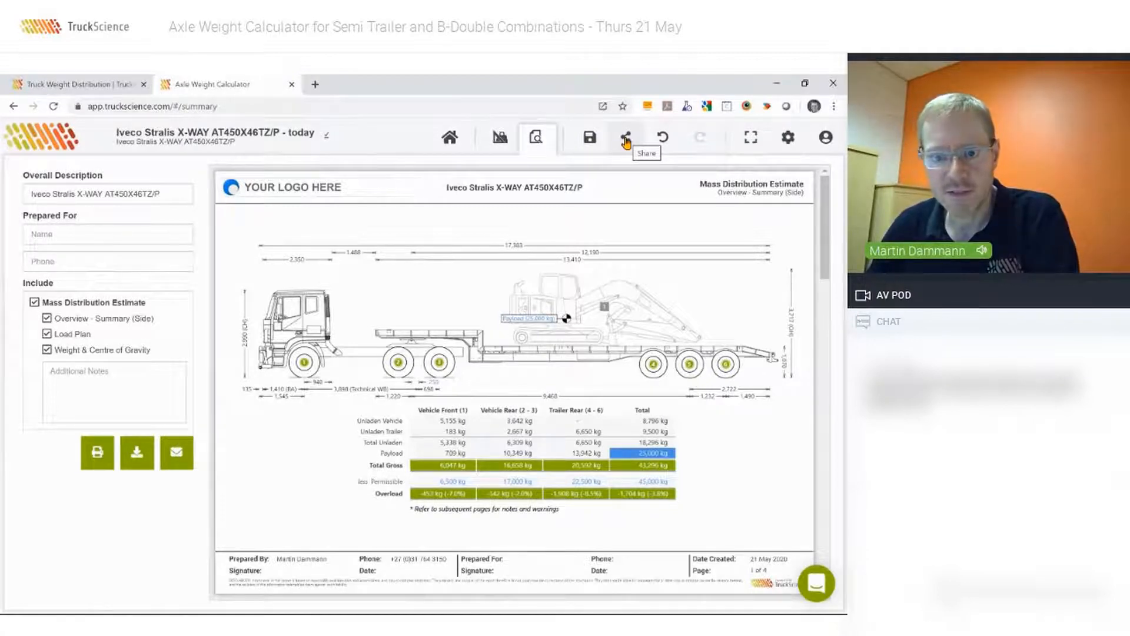
Share the calculation with a colleague from the suggested contacts, adding the comment "Please", and send the invitation.
left_click(626, 140)
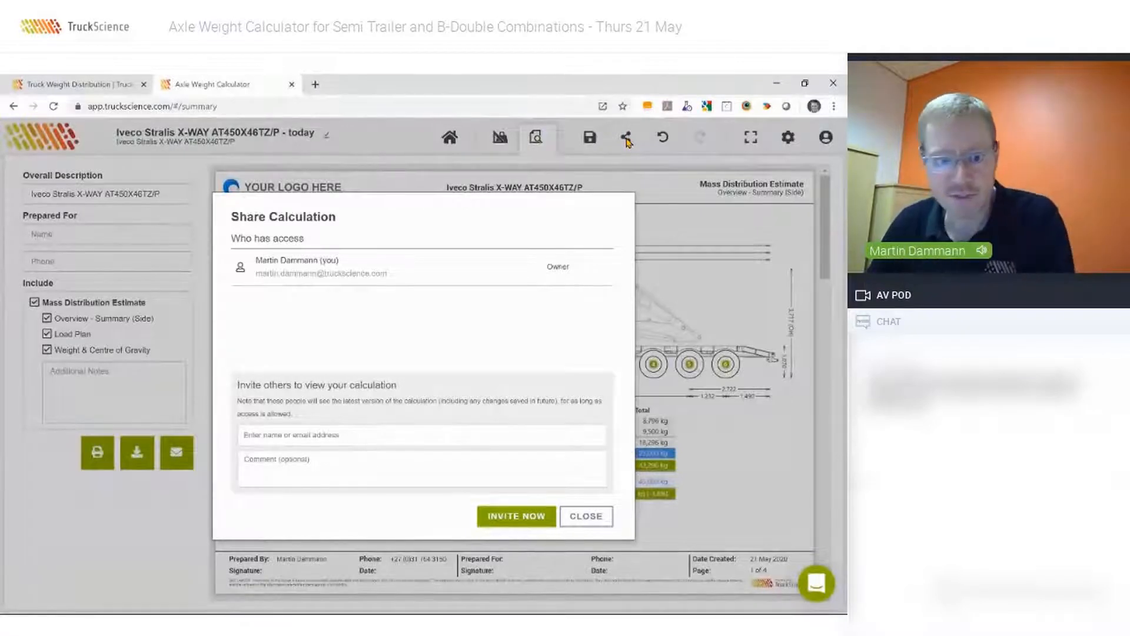
left_click(260, 436)
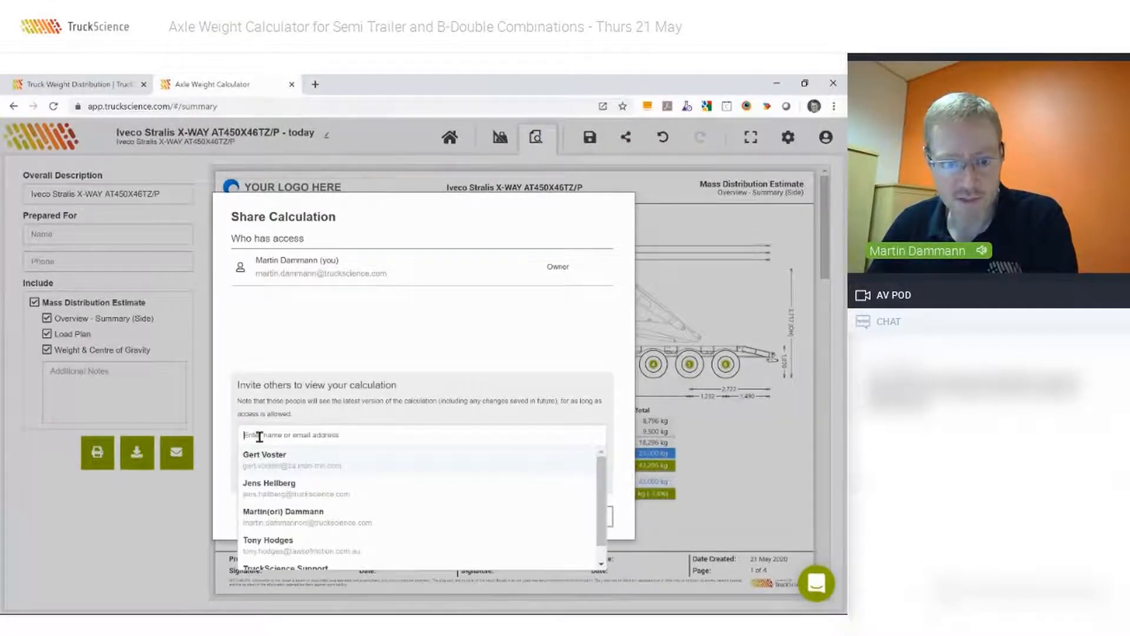
left_click(271, 493)
left_click(303, 384)
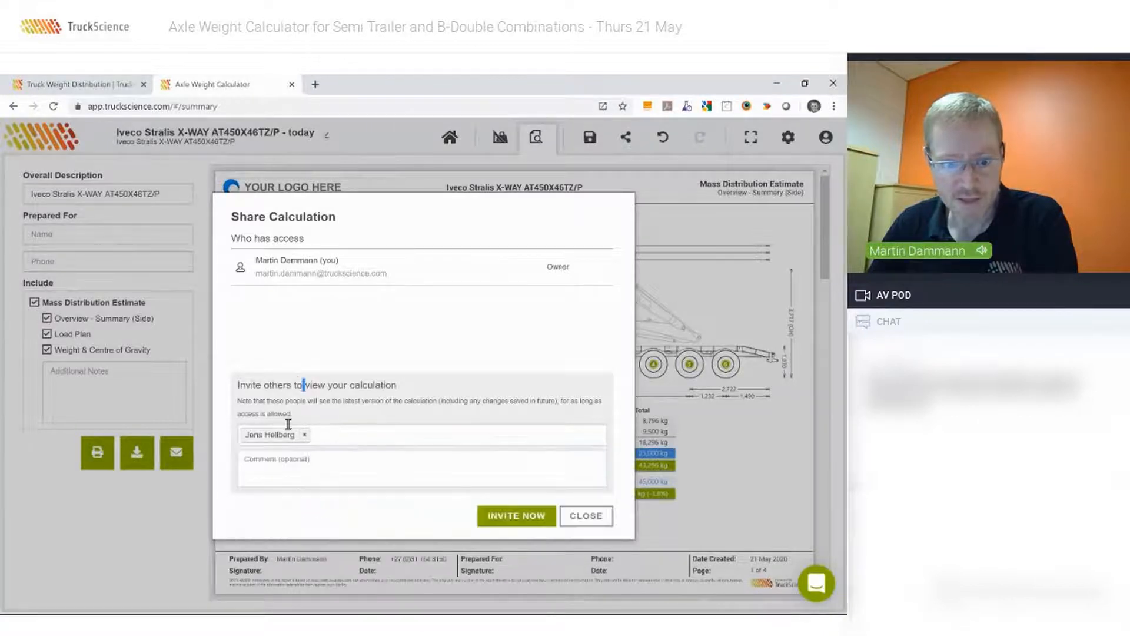
left_click(264, 465)
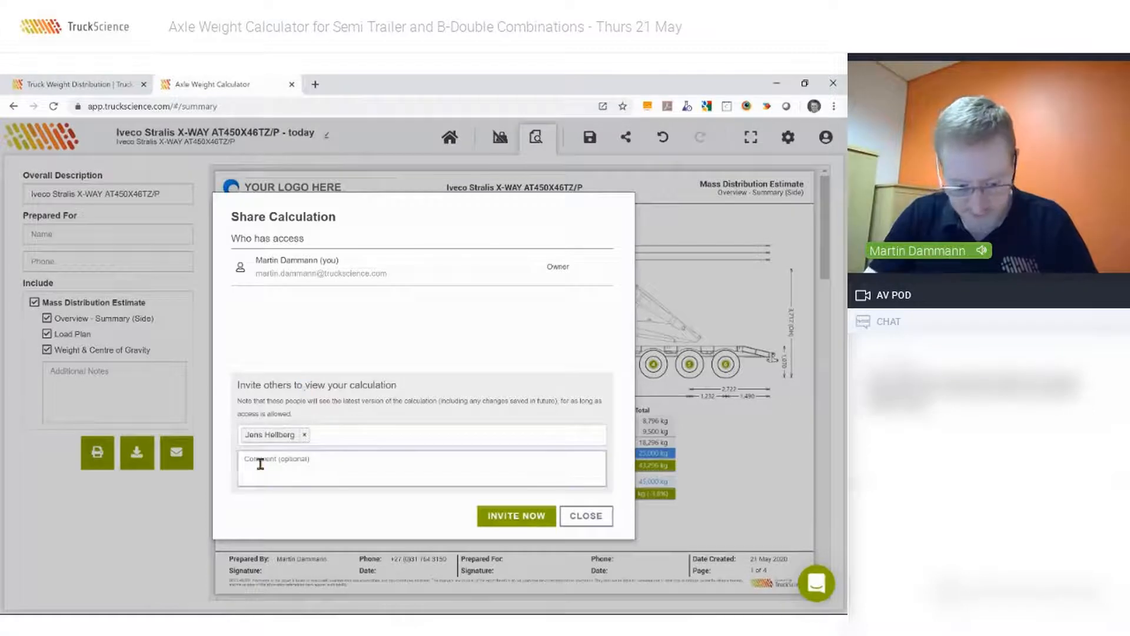
type("Please")
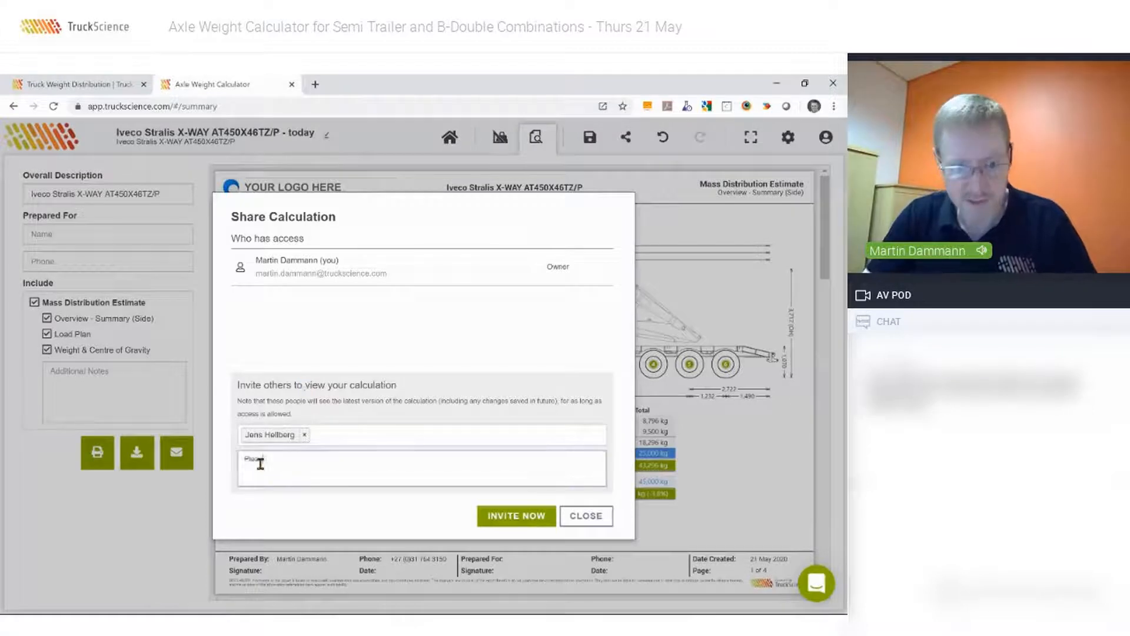
left_click(519, 518)
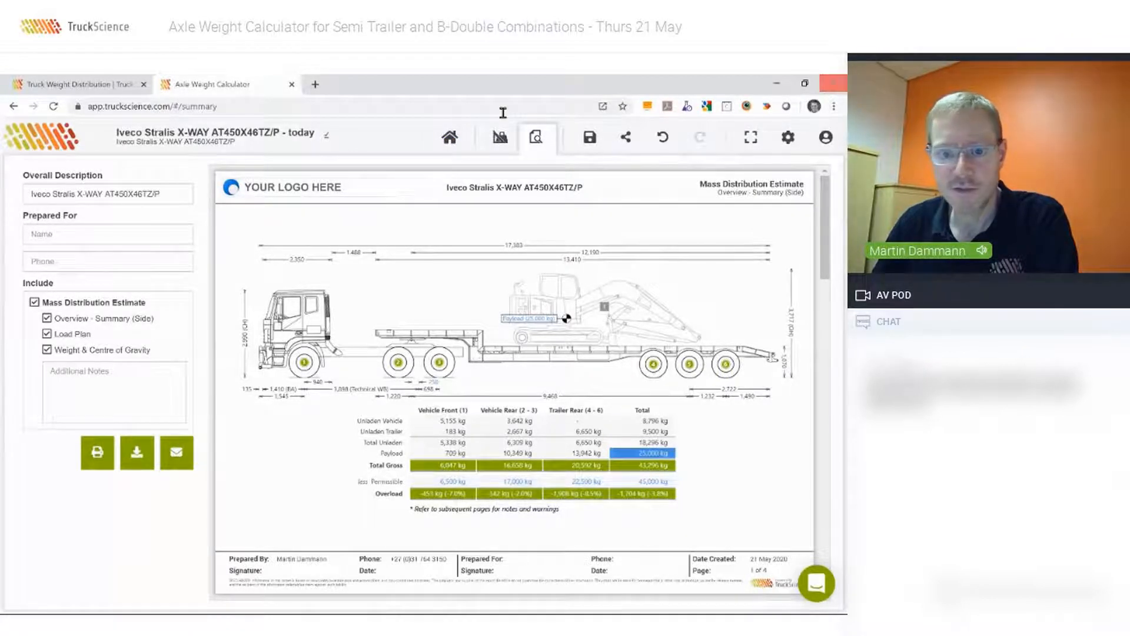
Return to the vehicle library, reset the filters and list the Mercedes-Benz Actros 6X4 models of type Prime Mover.
left_click(452, 142)
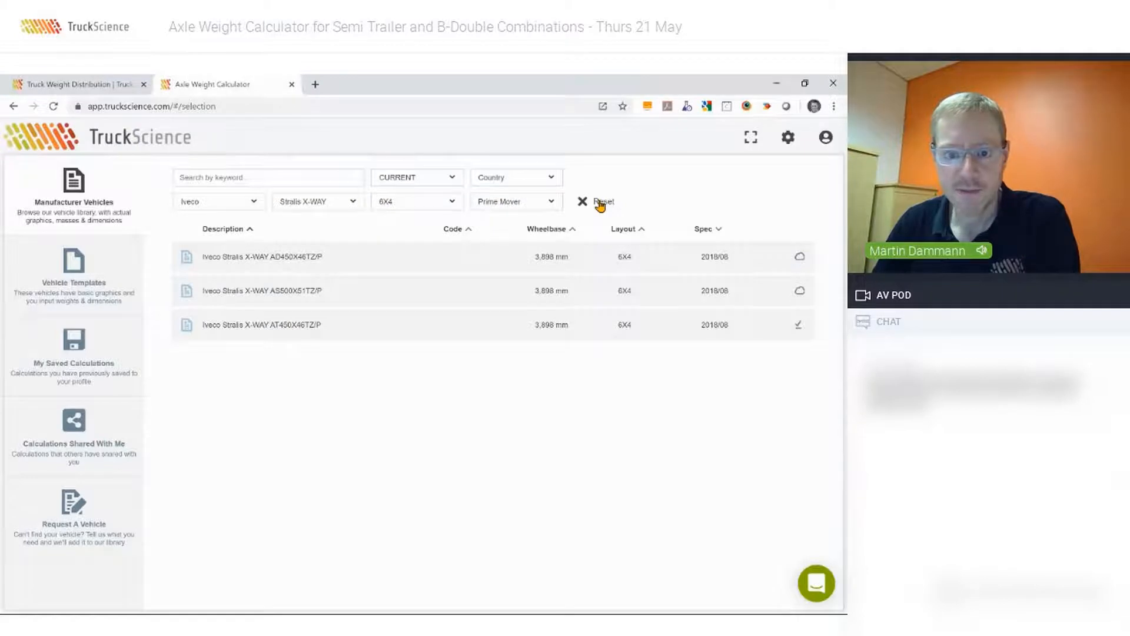
left_click(600, 204)
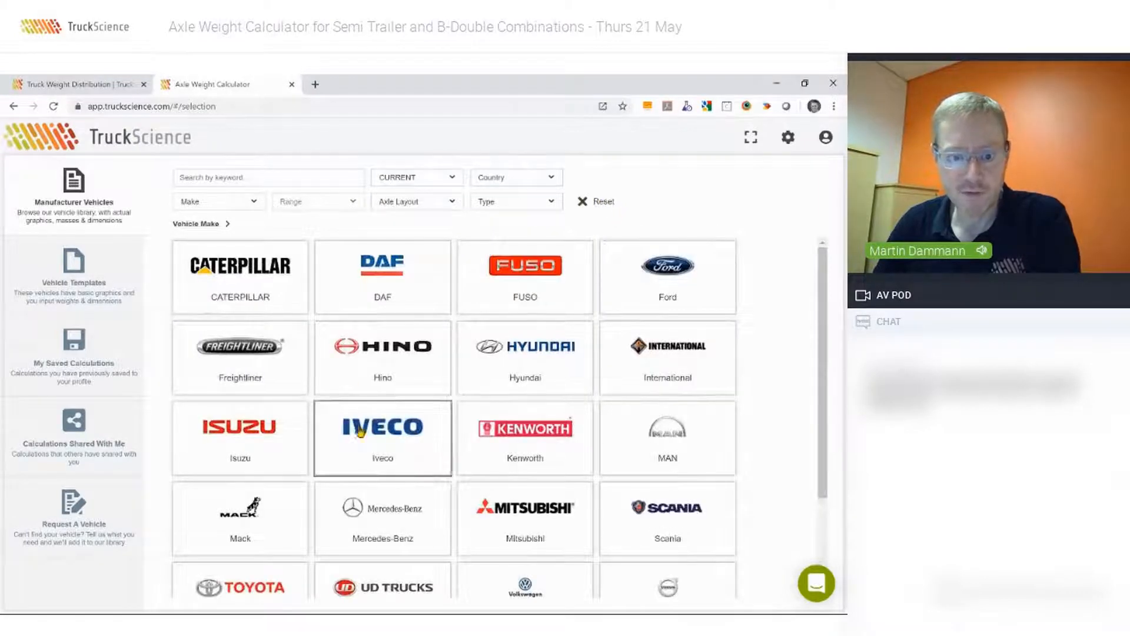
scroll(380, 519, "down", 1)
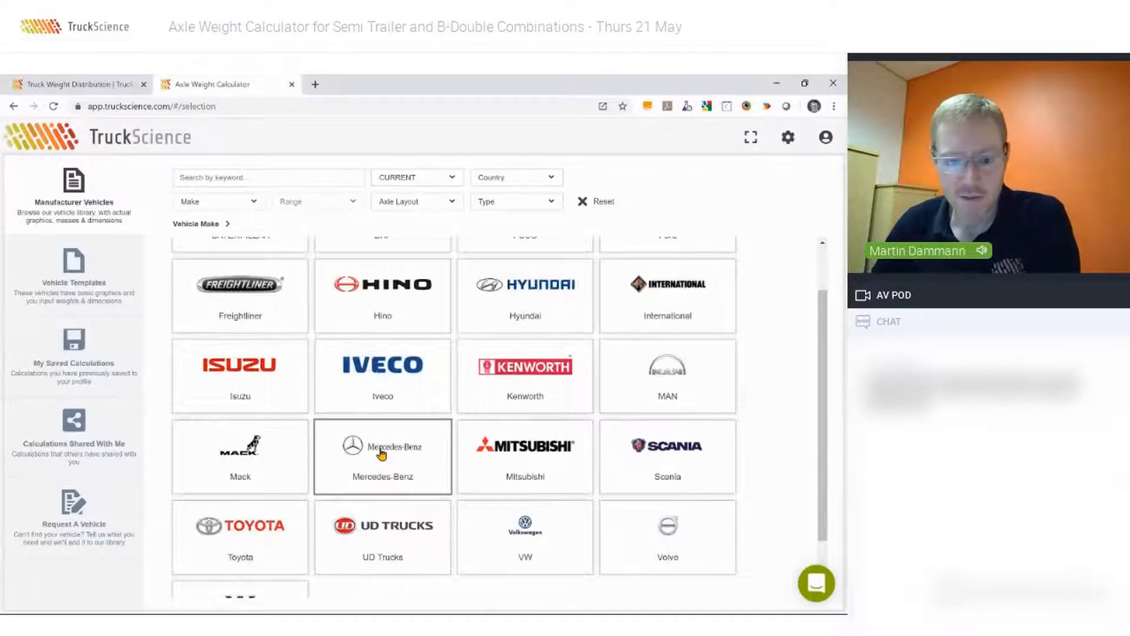
left_click(381, 454)
left_click(250, 283)
left_click(370, 278)
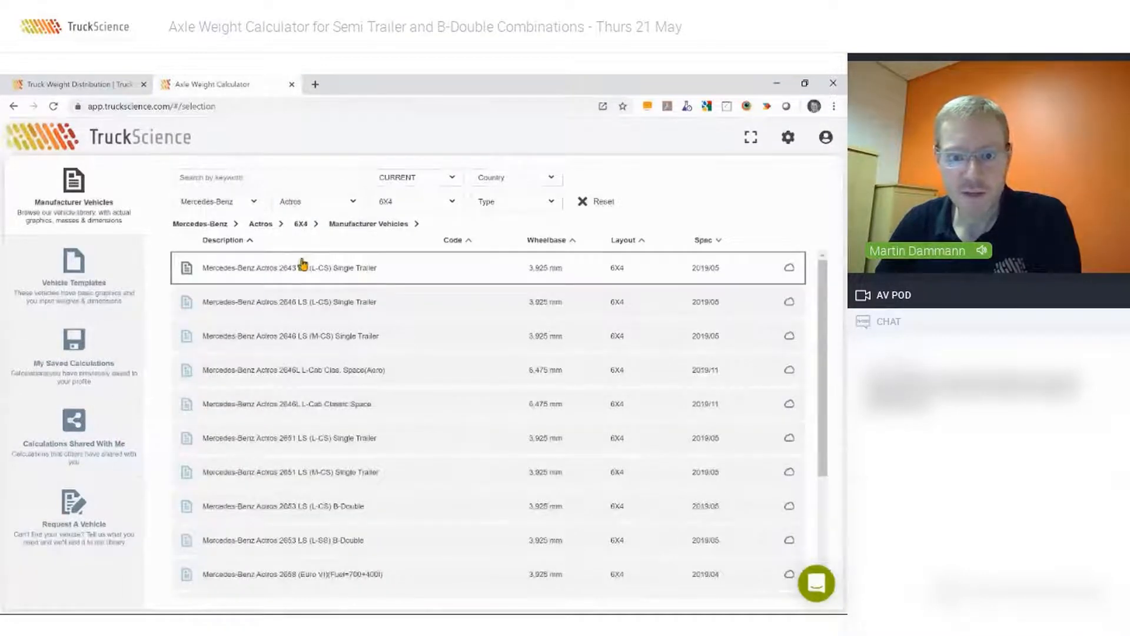
left_click(539, 205)
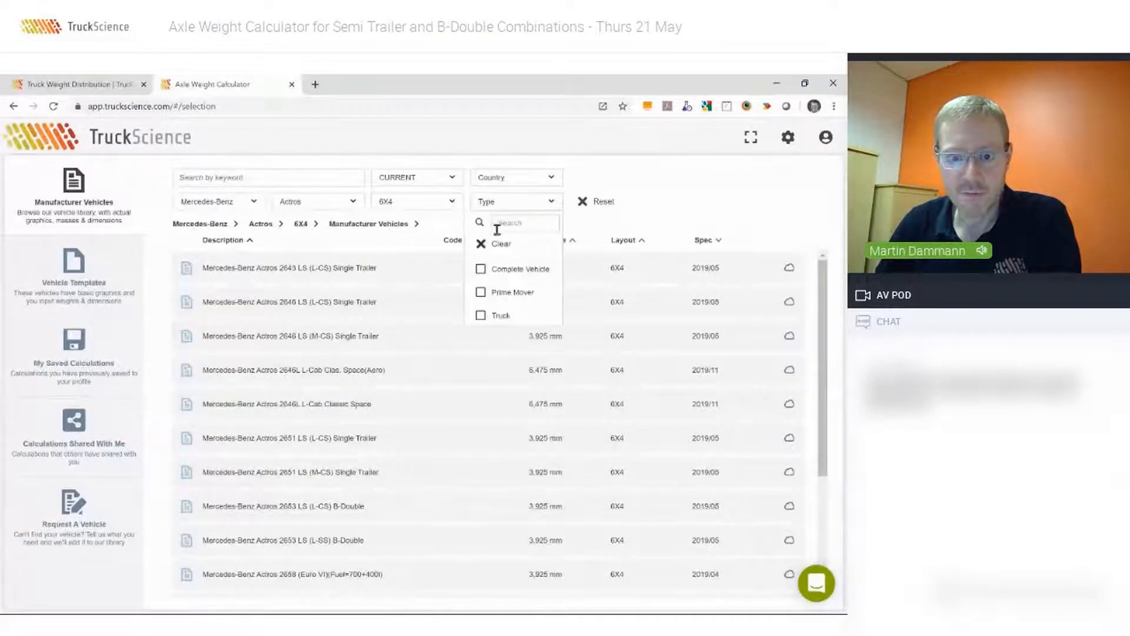
left_click(481, 293)
left_click(703, 185)
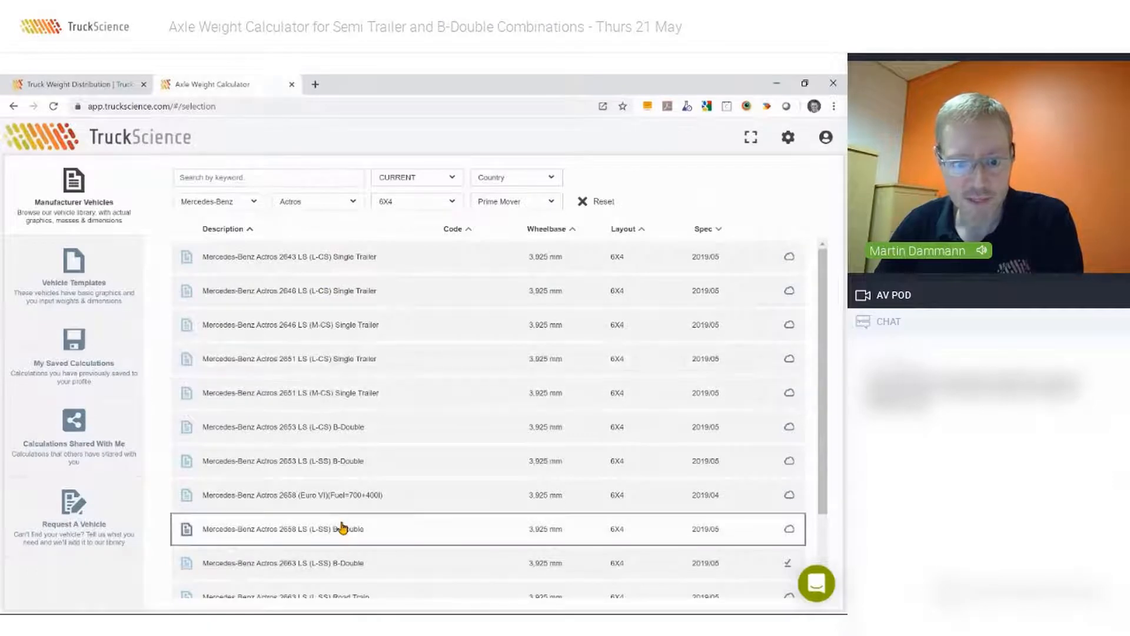
Narrow the vehicle list with the keyword "b-do" and open the Mercedes-Benz Actros 2663 LS (L-SS) B-Double.
scroll(342, 527, "down", 3)
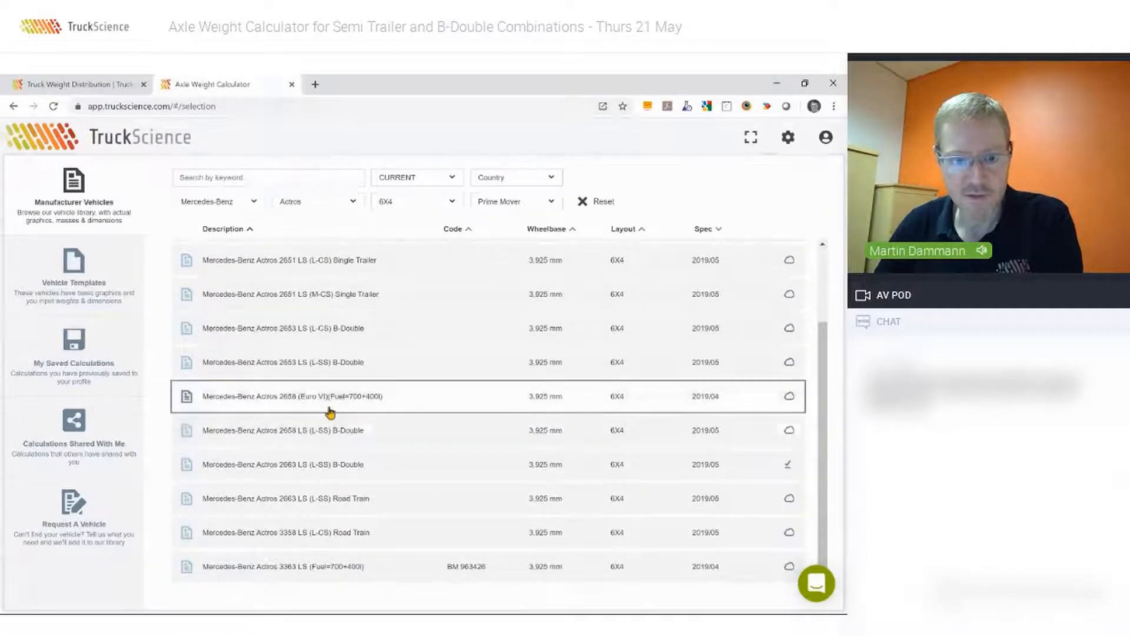
scroll(330, 412, "up", 3)
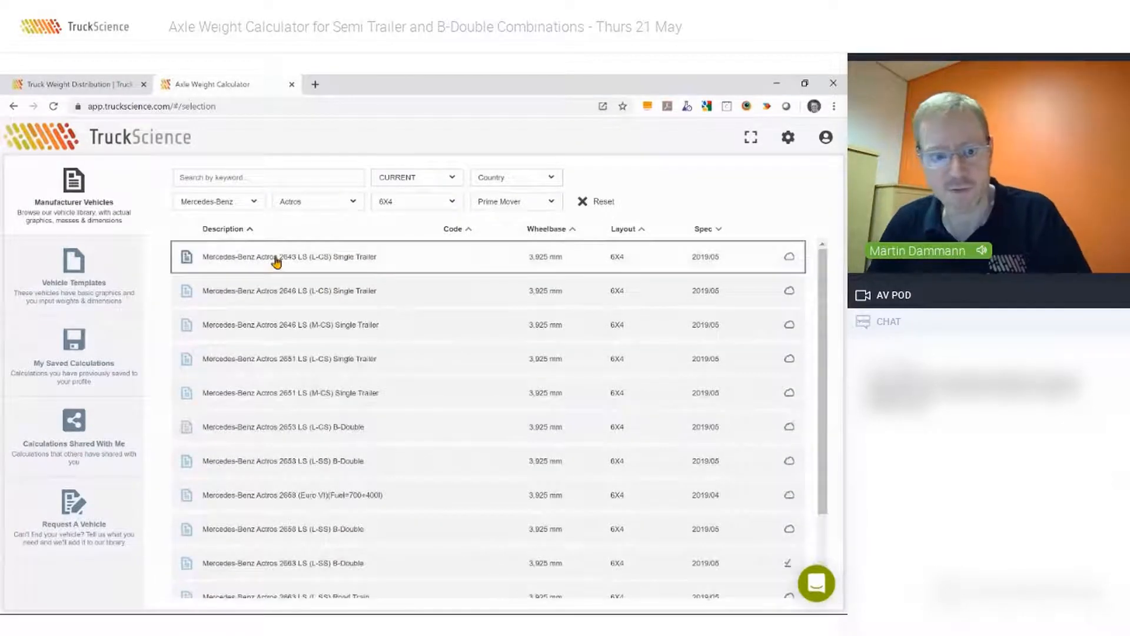
left_click(225, 175)
type("b-do")
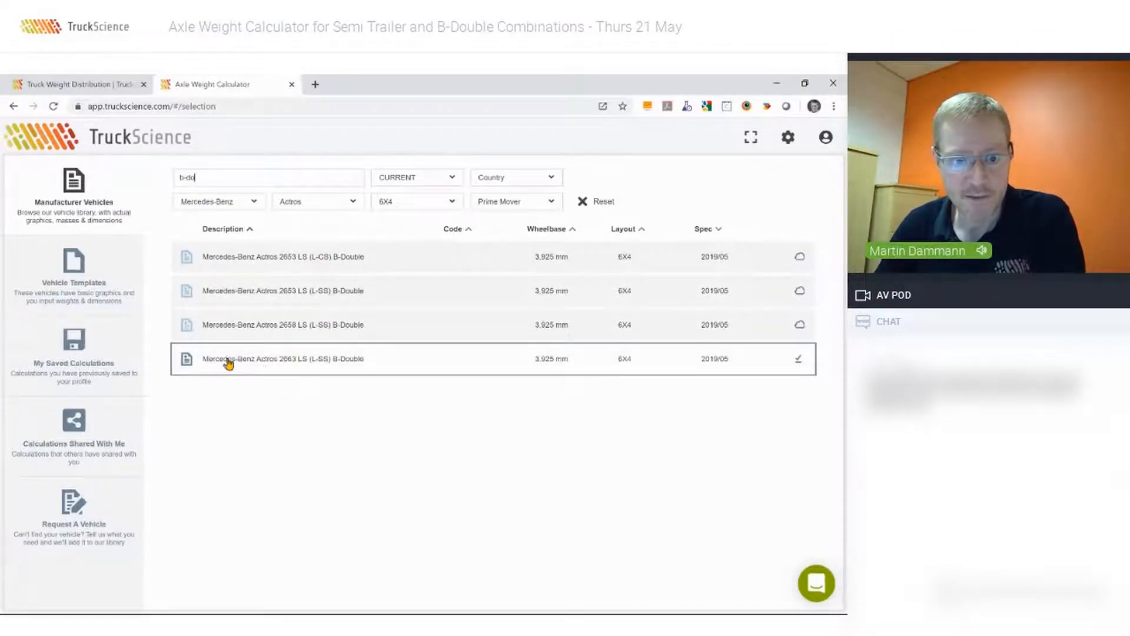
left_click(288, 360)
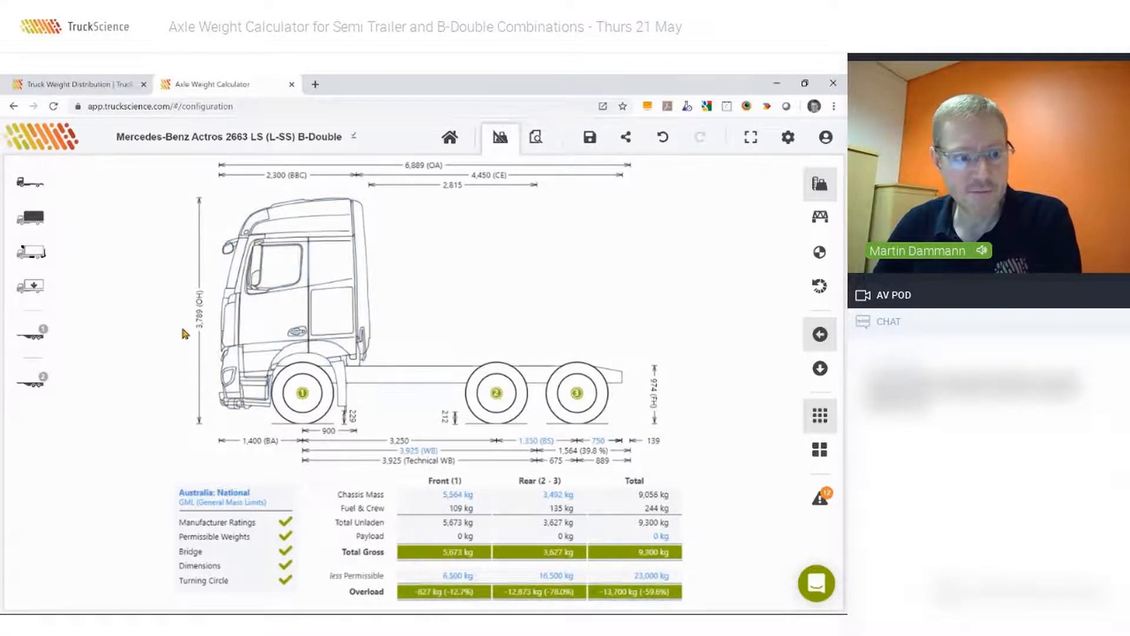
Add a fifth wheel to the prime mover using the Fifth Wheel Template.
left_click(30, 252)
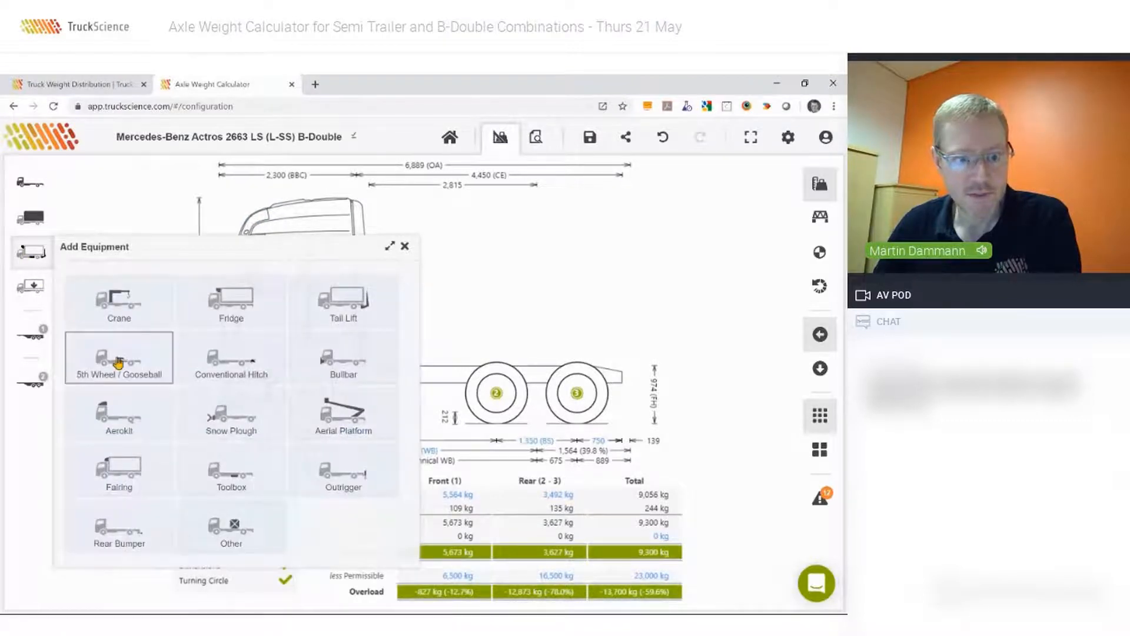
left_click(118, 363)
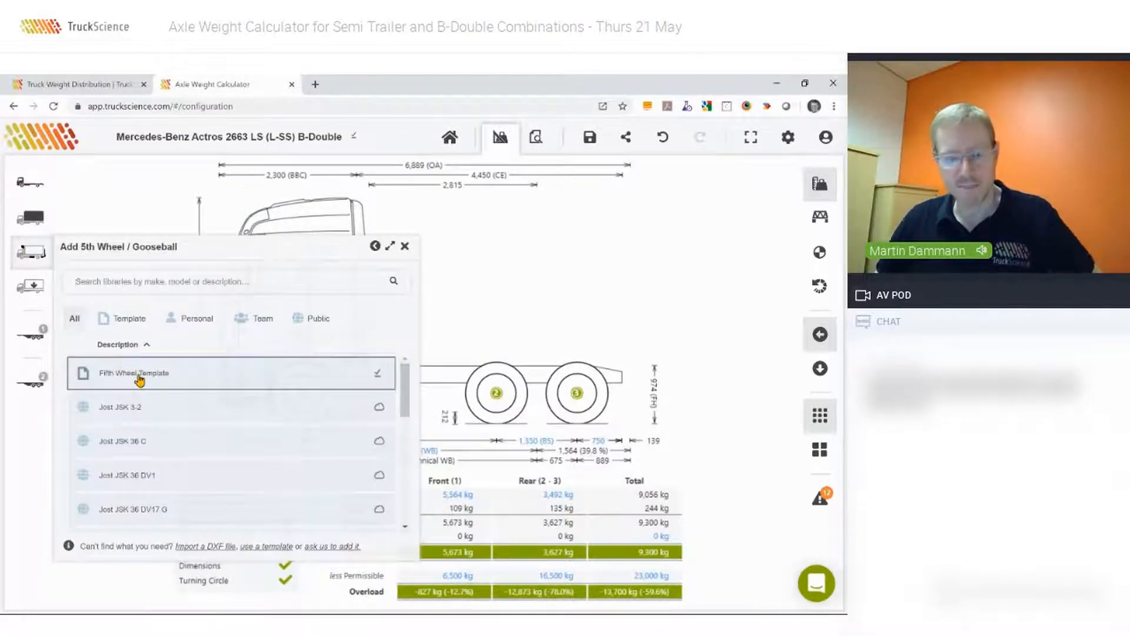
left_click(139, 379)
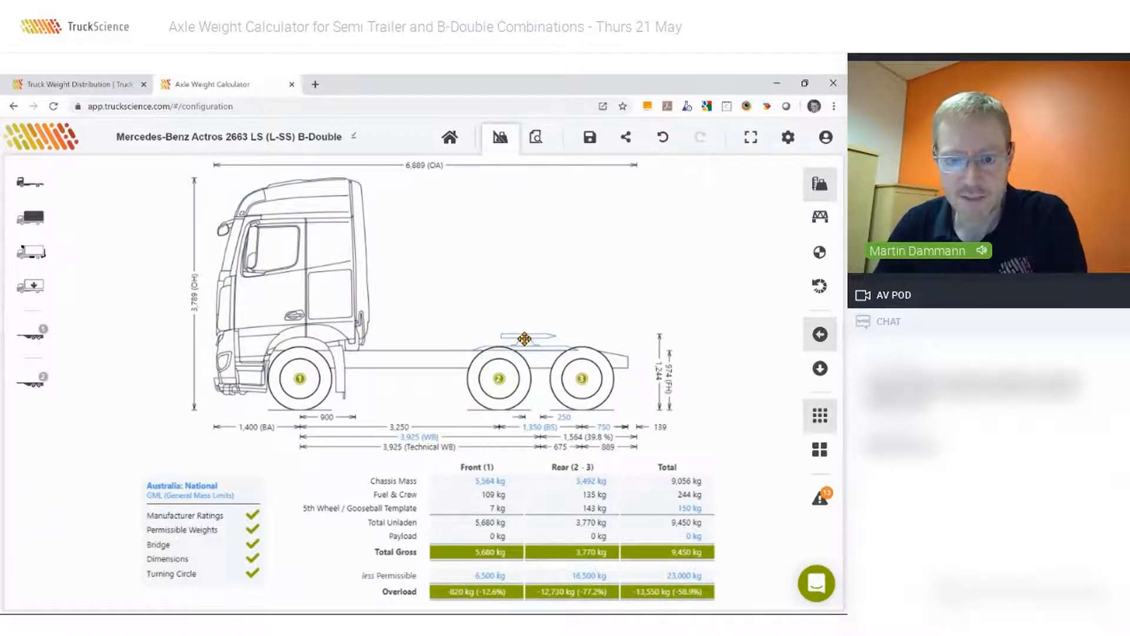
Set the fifth wheel's subframe height to 152 mm and close its equipment settings.
double_click(524, 338)
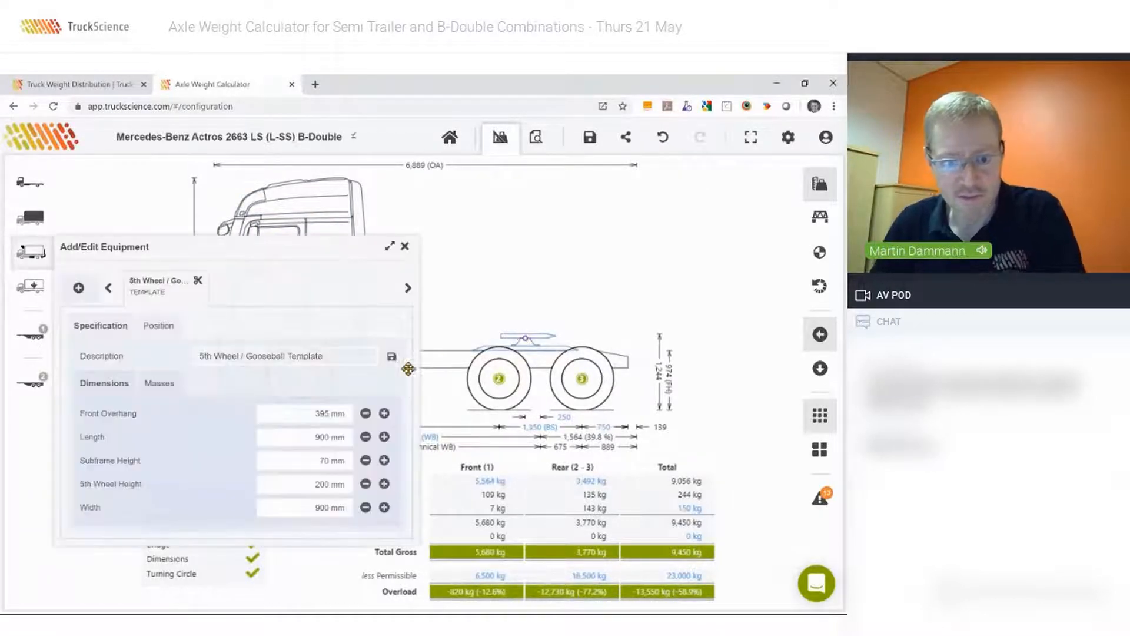
left_click(301, 461)
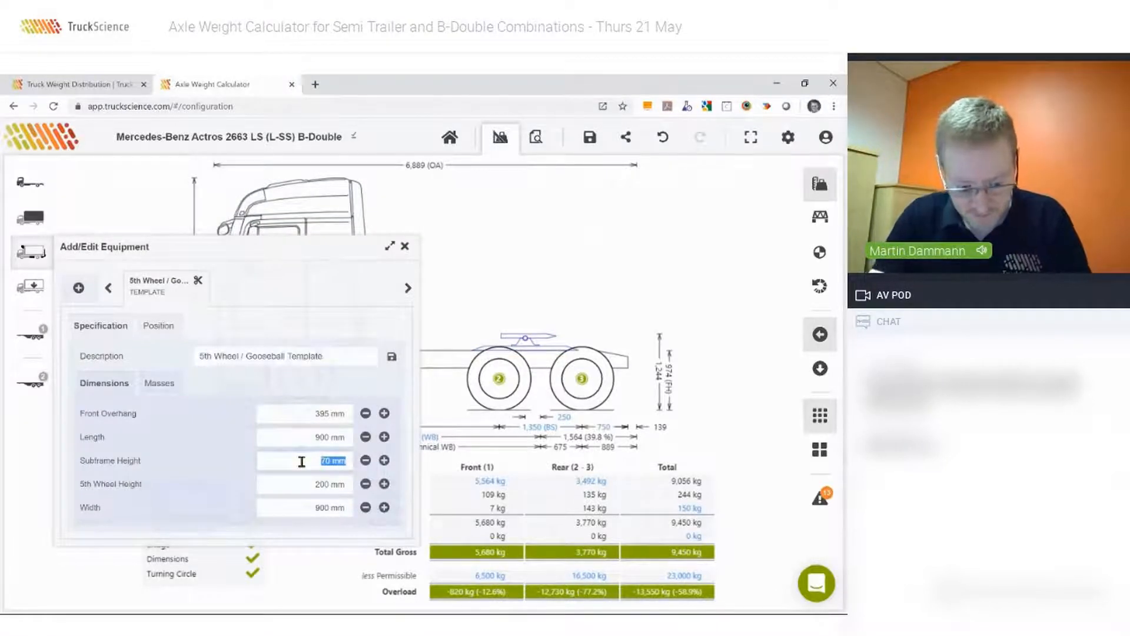
type("152")
key("Tab")
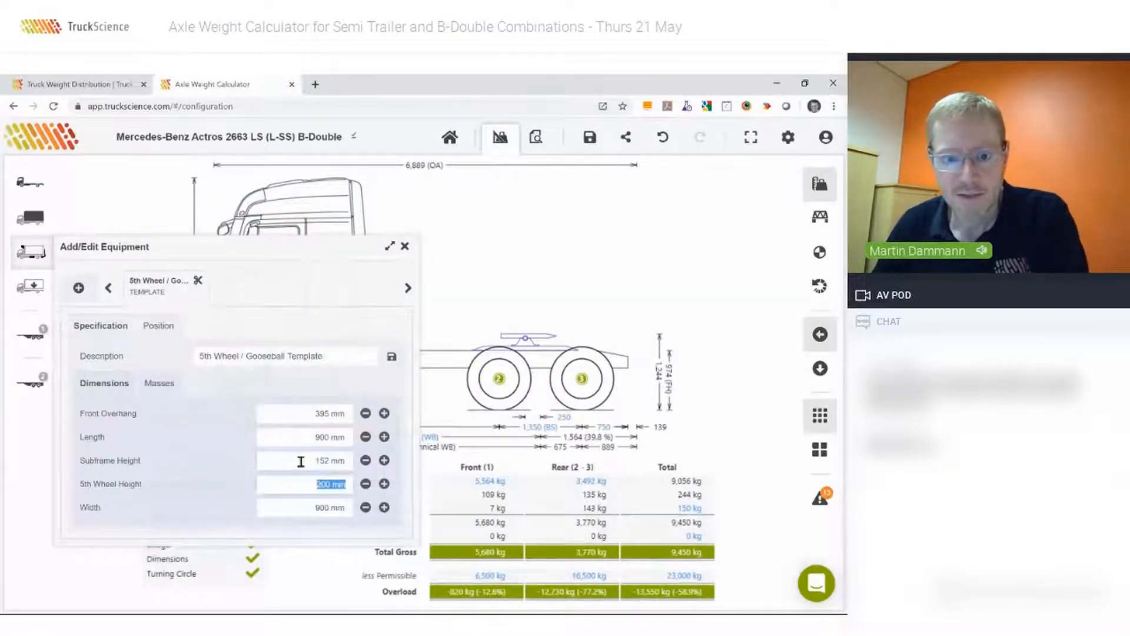
left_click(404, 246)
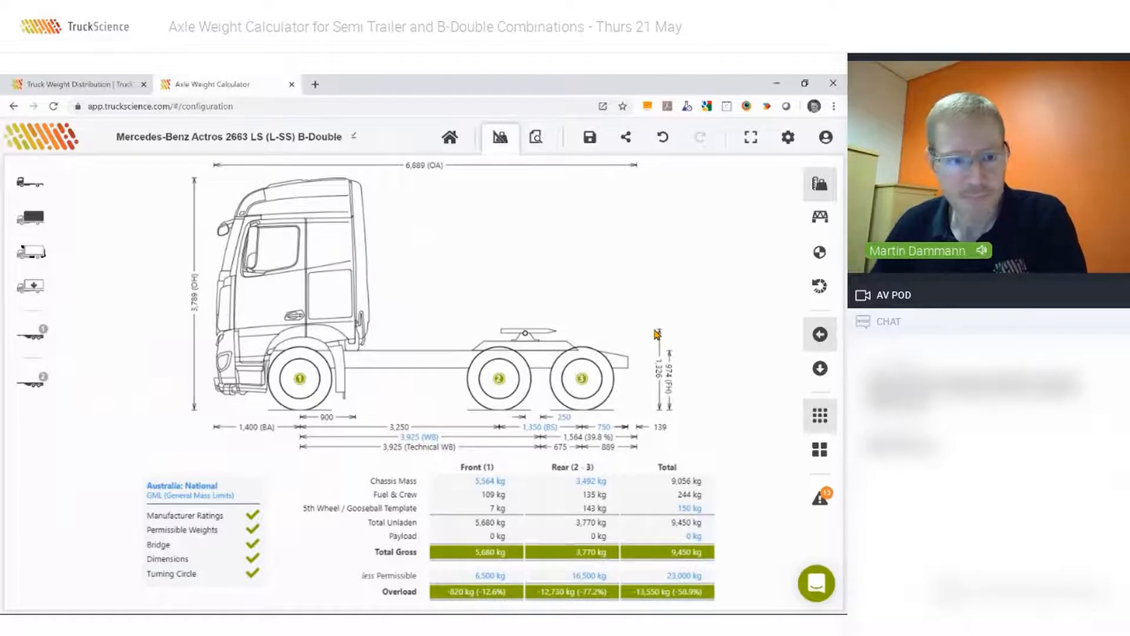
Look through the A trailer library and add the 3-axle A Trailer Template as the first trailer.
left_click(30, 340)
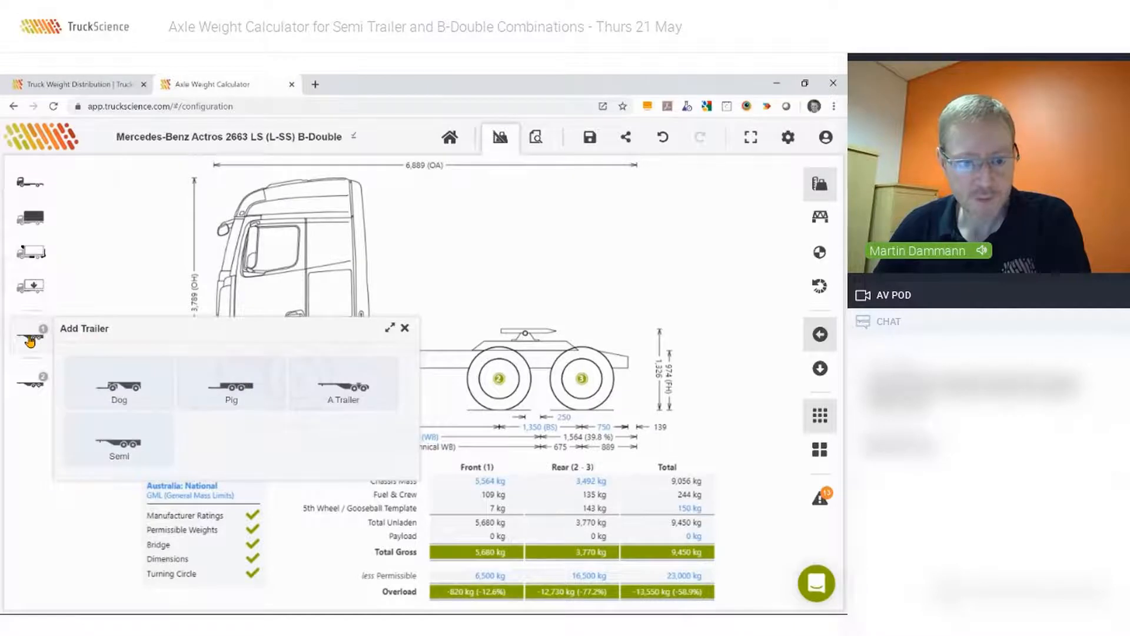
left_click(348, 387)
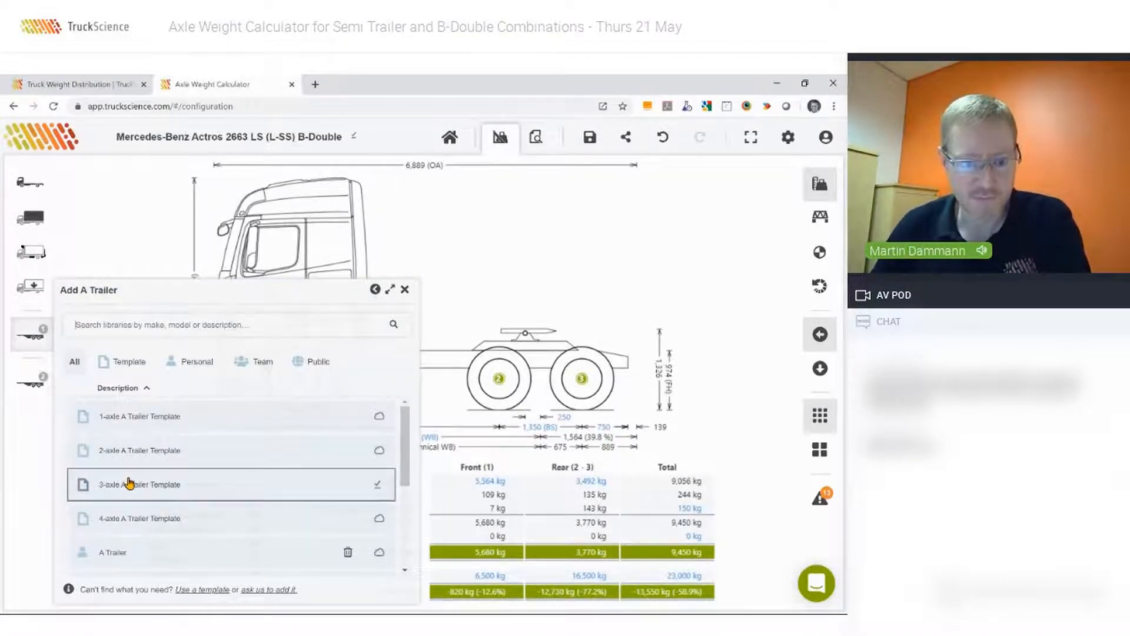
scroll(391, 461, "down", 5)
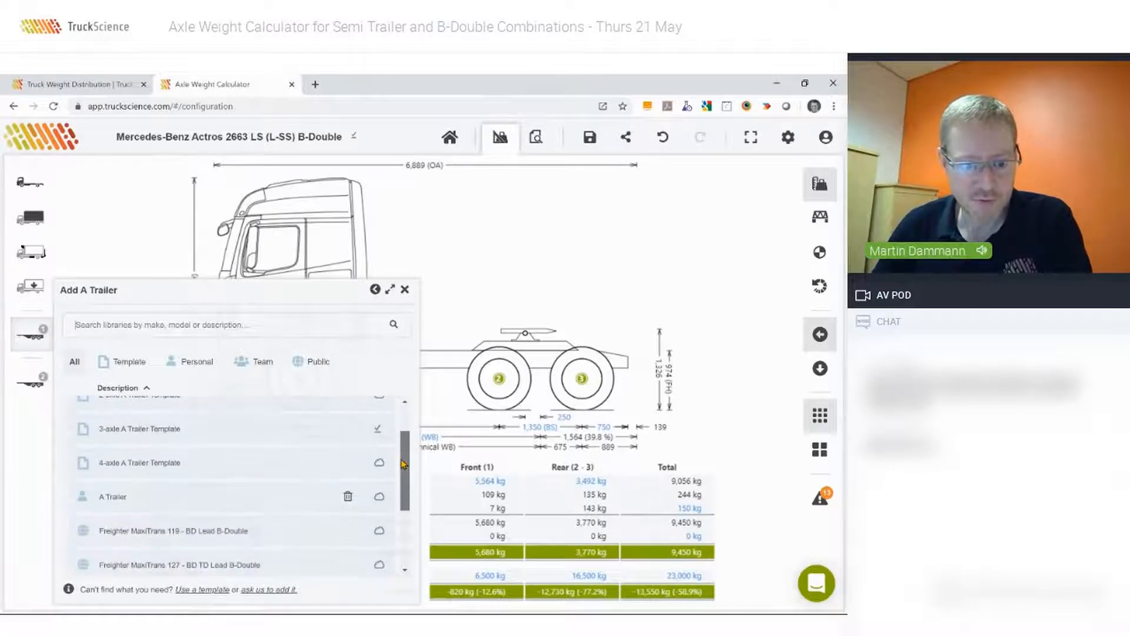
scroll(383, 483, "up", 5)
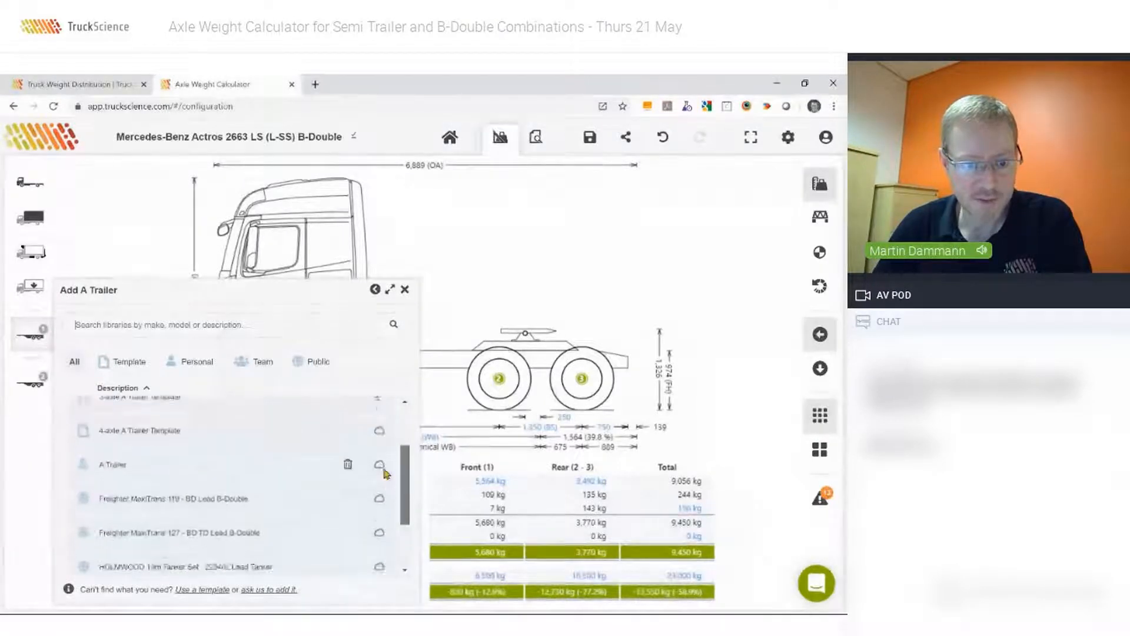
scroll(384, 438, "down", 4)
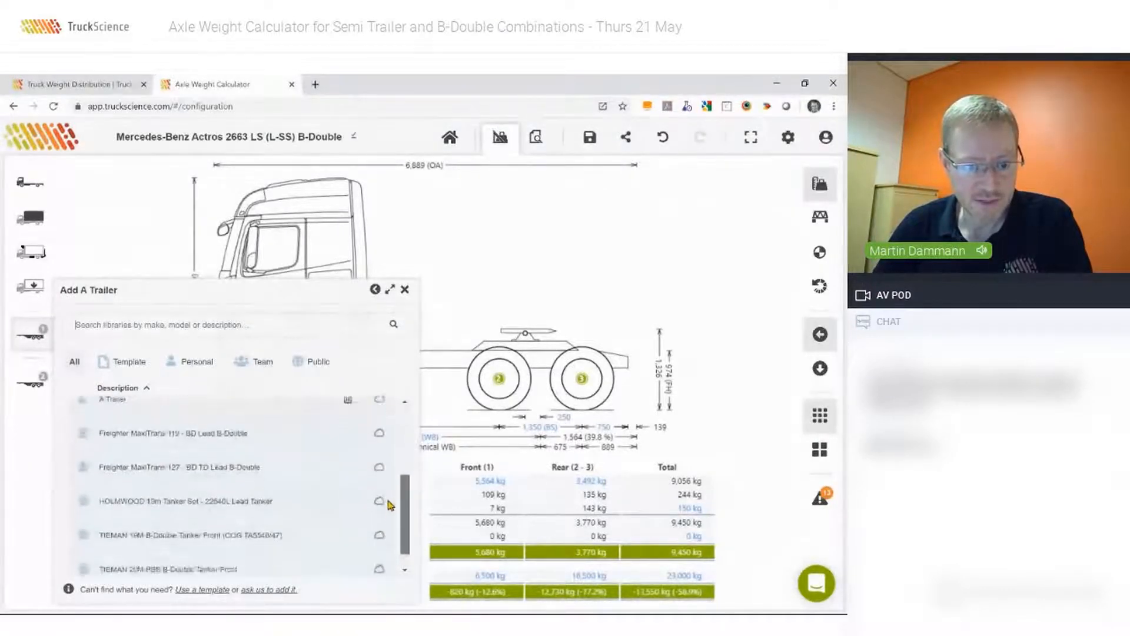
scroll(386, 460, "up", 4)
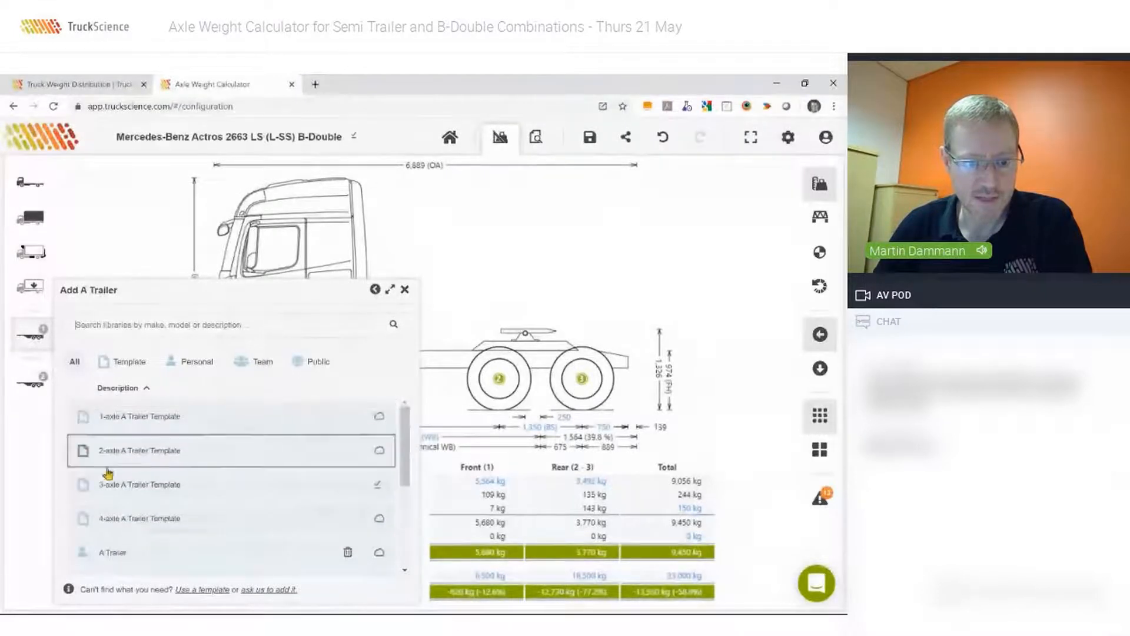
left_click(129, 488)
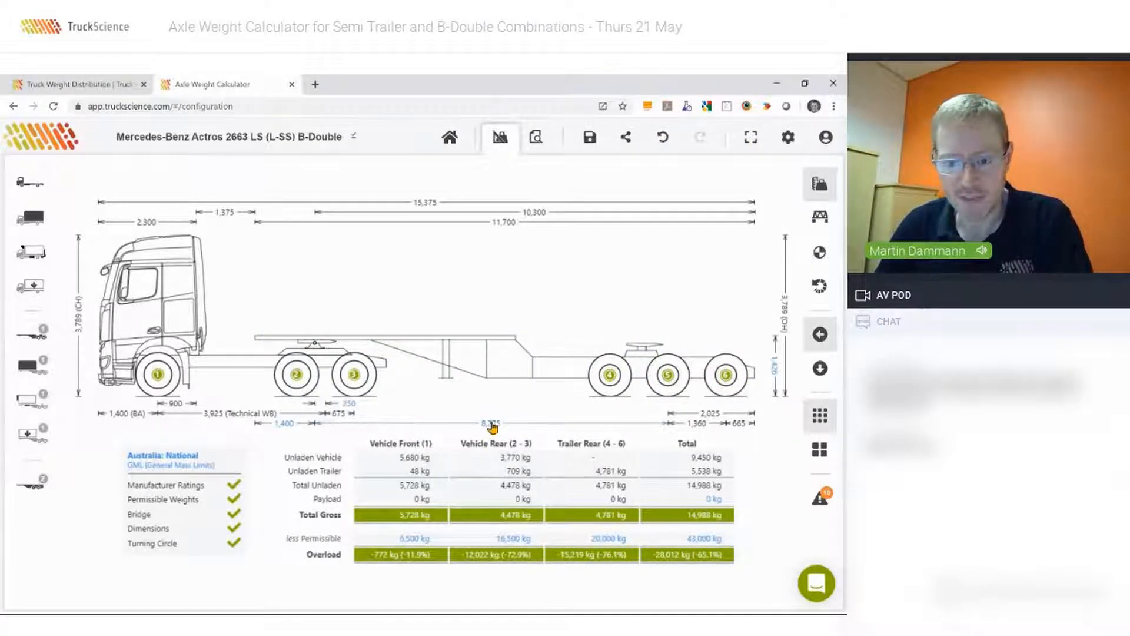
Set the A trailer's front overhang to 1,430 mm and its wheelbase to 8,000 mm.
left_click(477, 360)
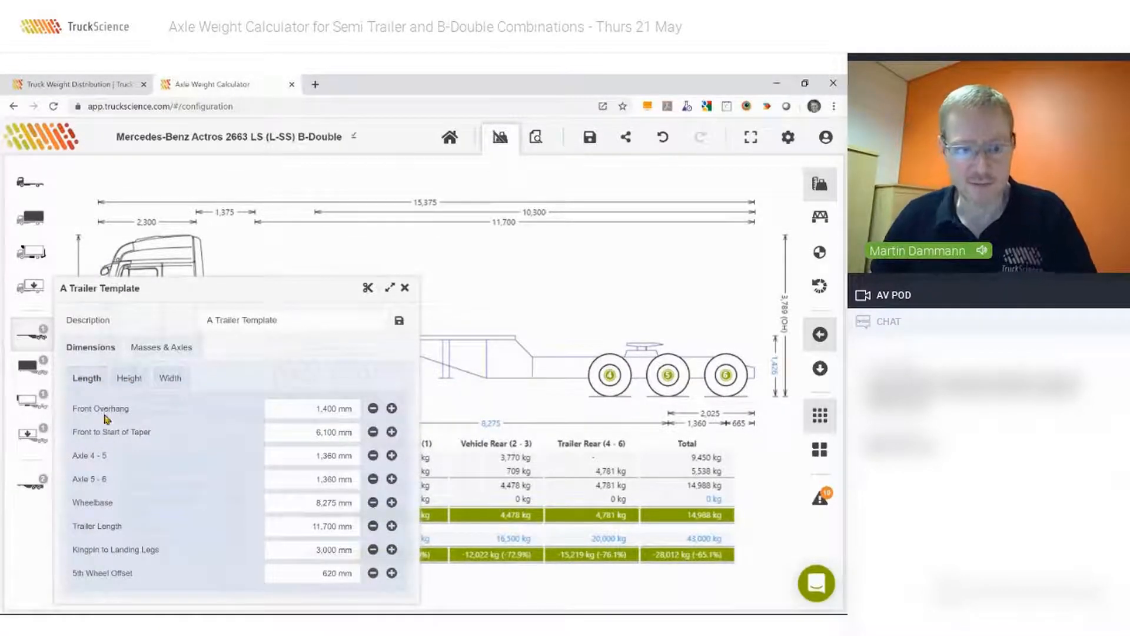
left_click(312, 410)
type("1430")
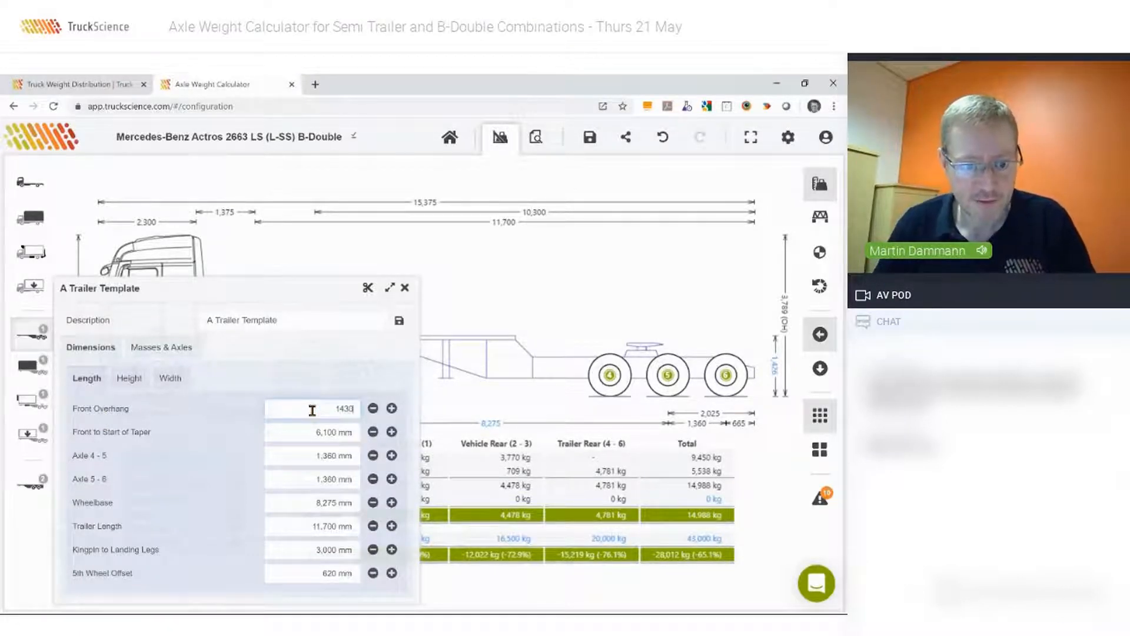
key("Tab")
left_click(307, 503)
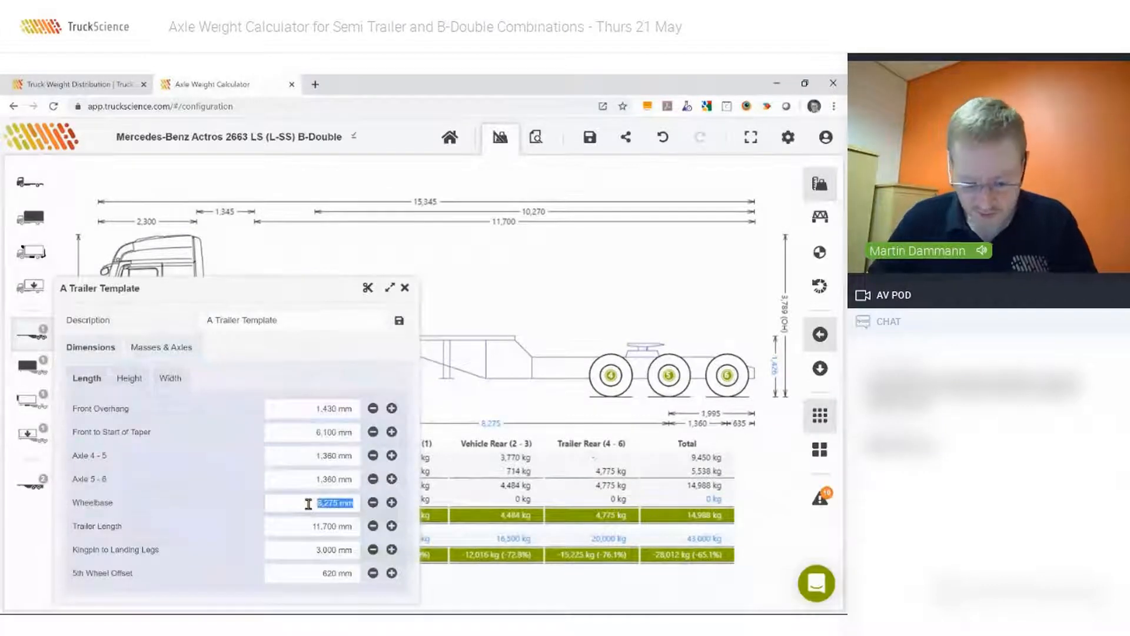
type("8000")
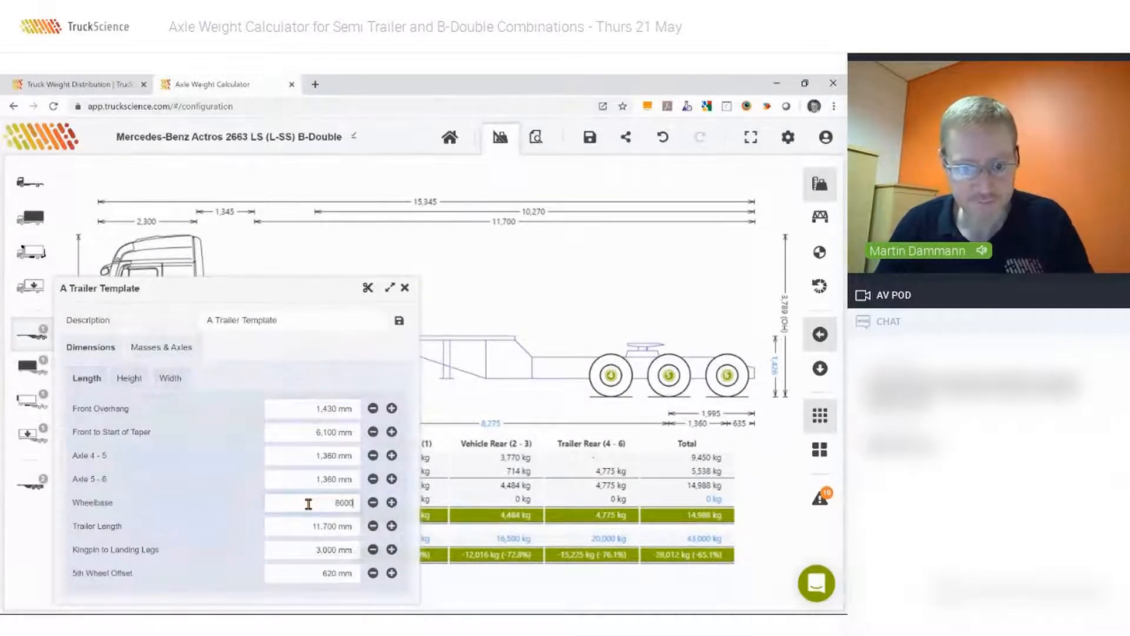
key("Tab")
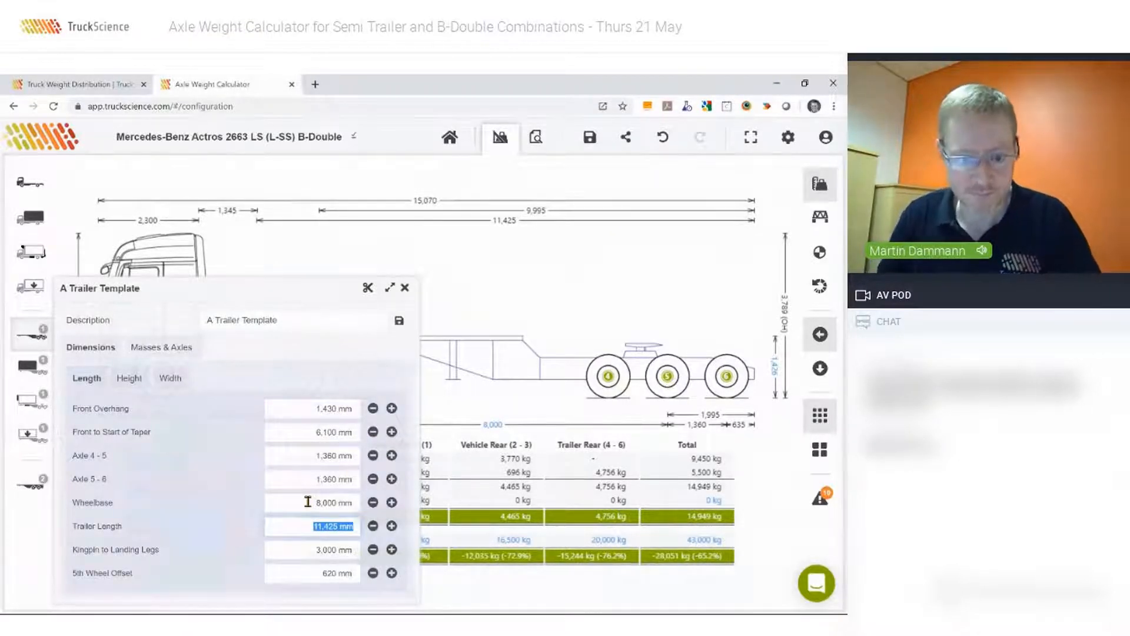
Set the A trailer's 5th wheel offset to -200 mm.
left_click(305, 549)
left_click(308, 572)
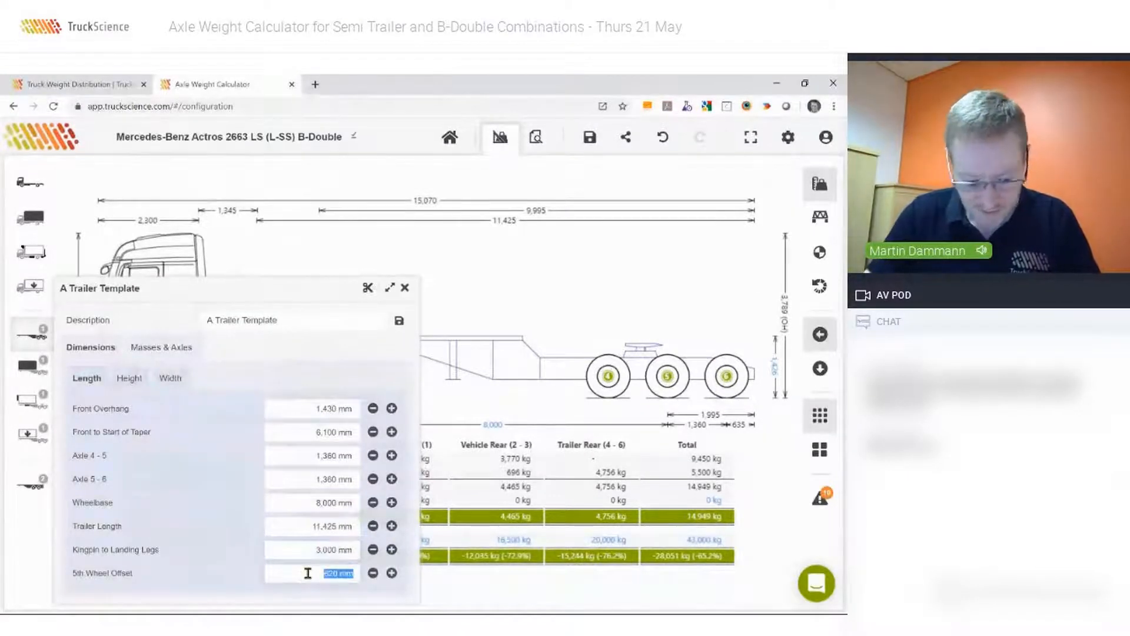
type("-200")
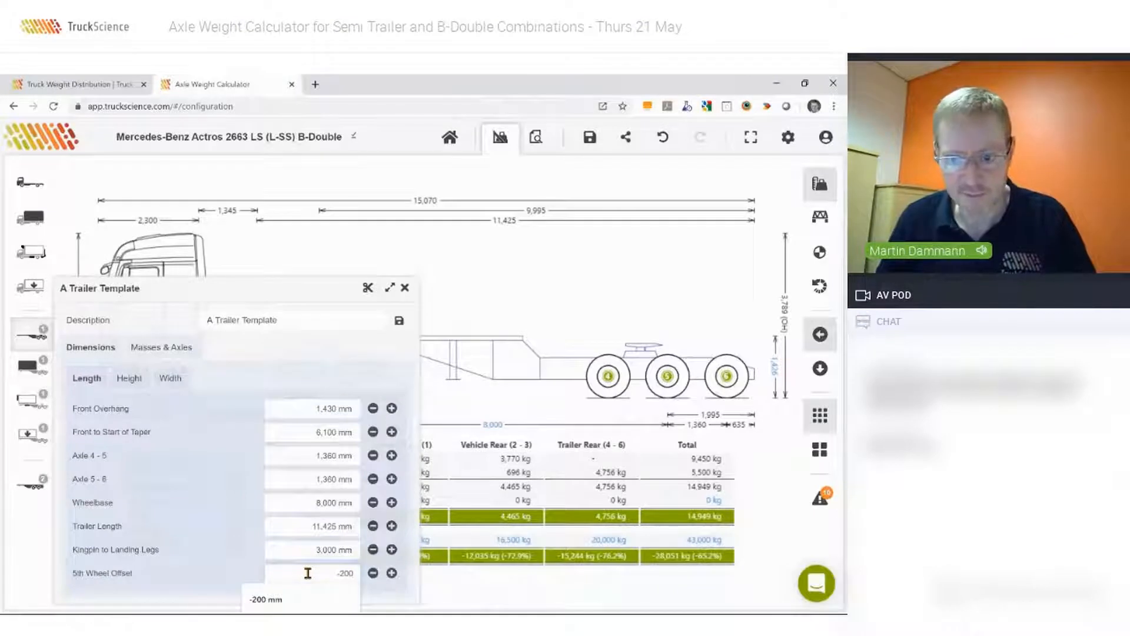
key("Return")
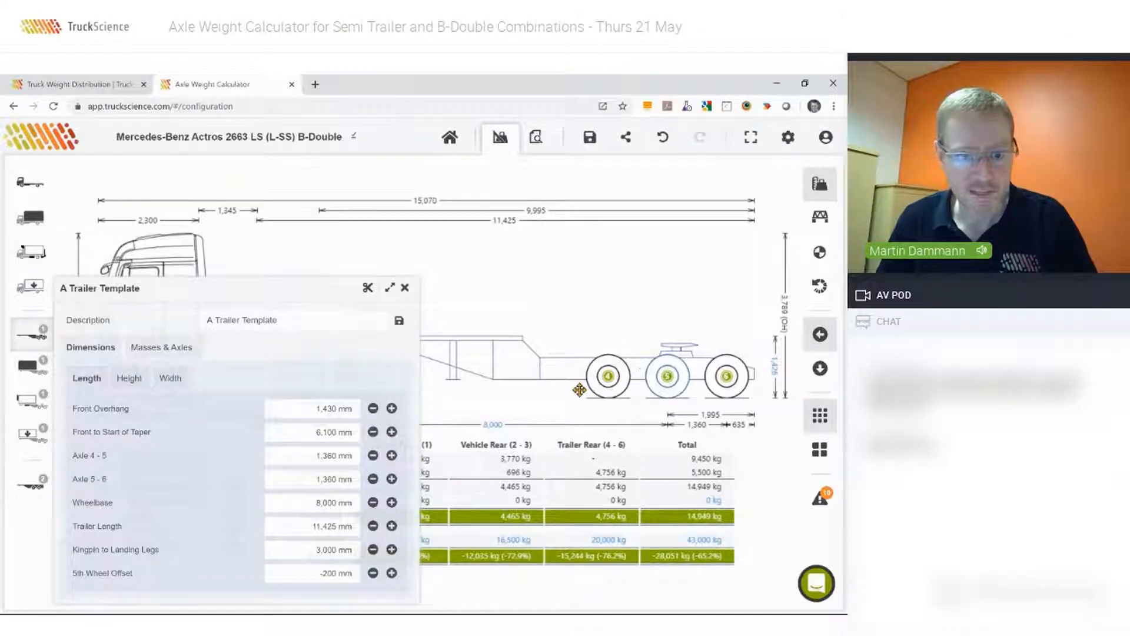
Review the A trailer's height and width dimensions and the chassis masses on its kingpin and rear axle group.
left_click(129, 378)
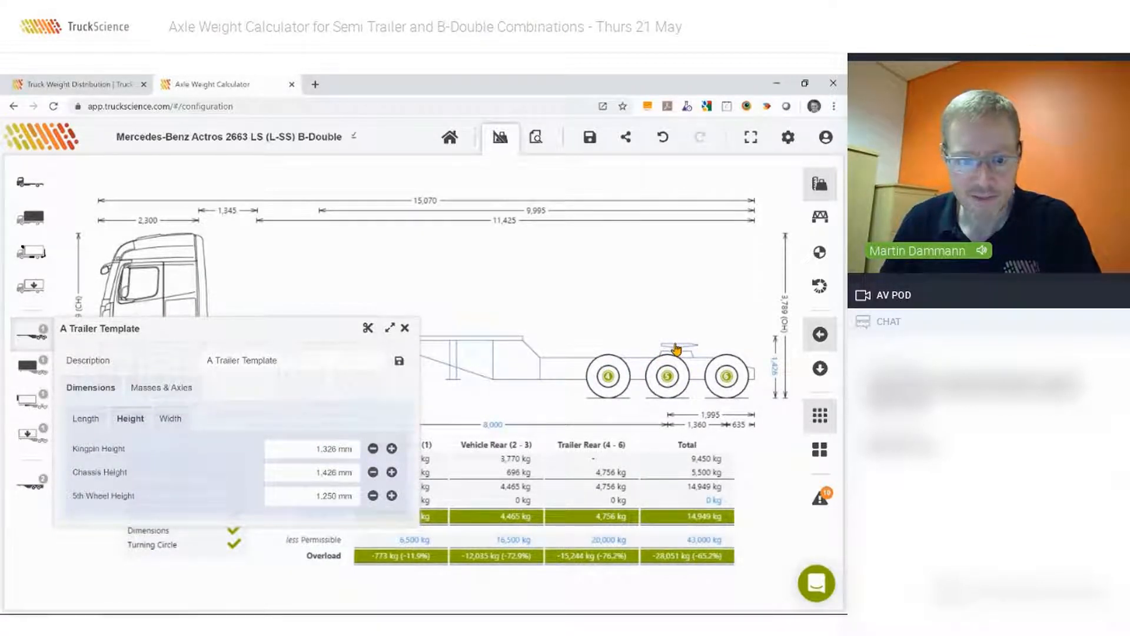
left_click(308, 495)
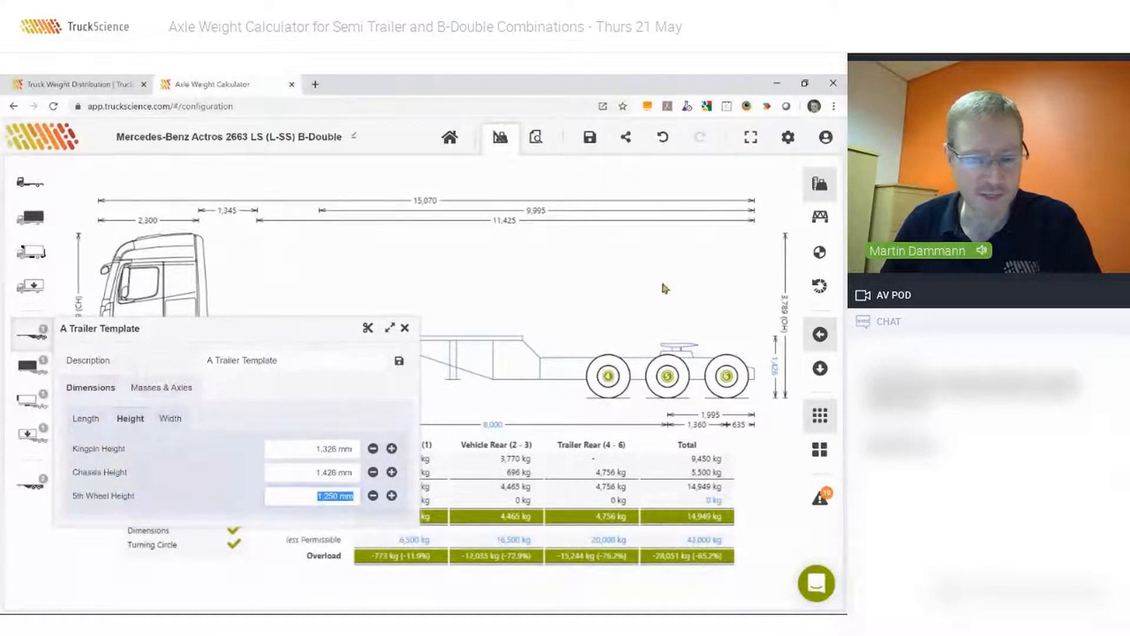
left_click(171, 419)
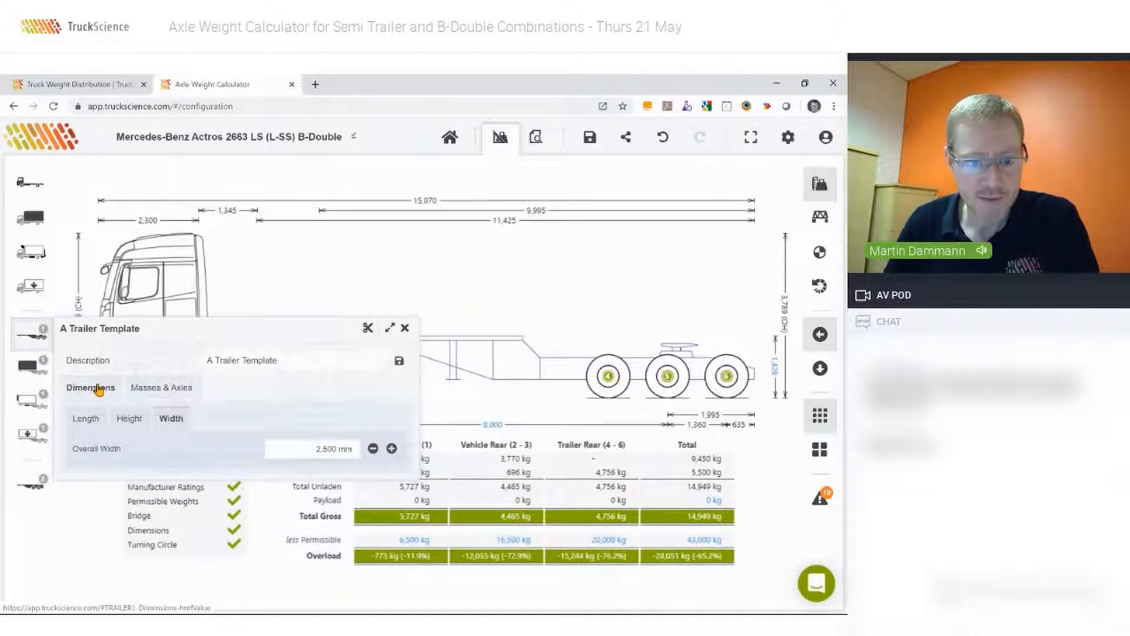
left_click(161, 387)
left_click(167, 429)
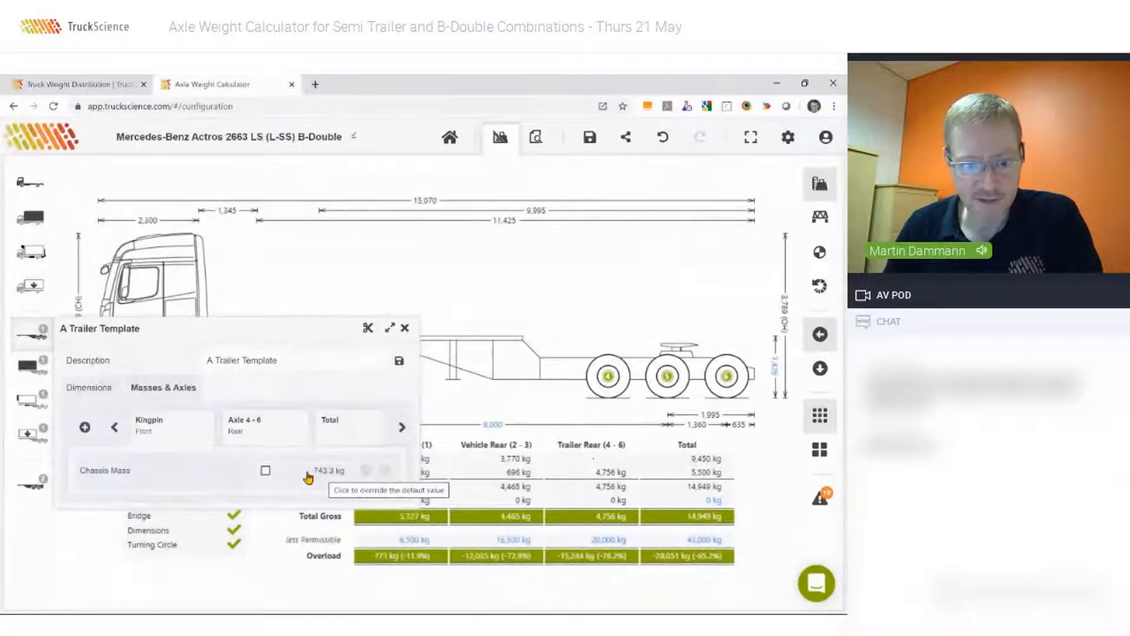
left_click(266, 425)
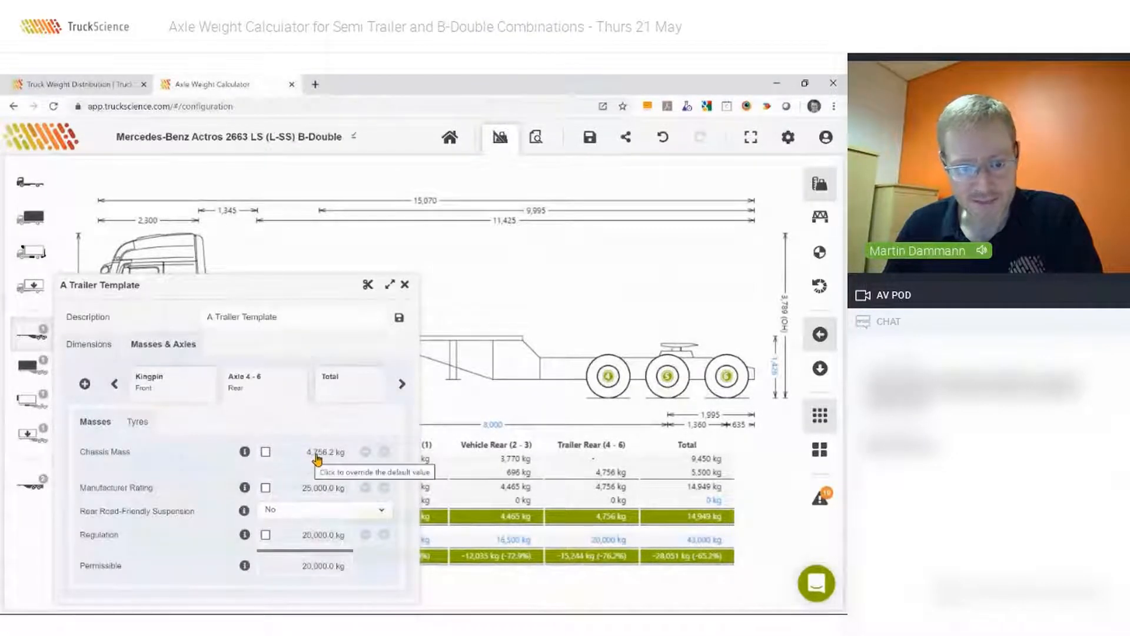
left_click(170, 383)
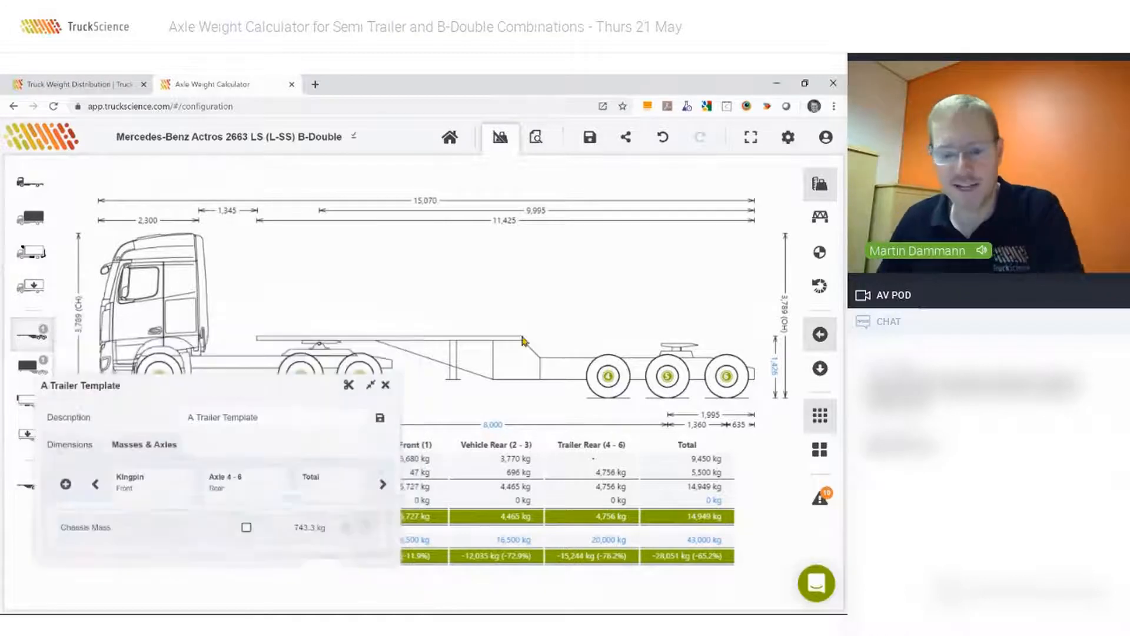
left_click_drag(290, 323, 271, 380)
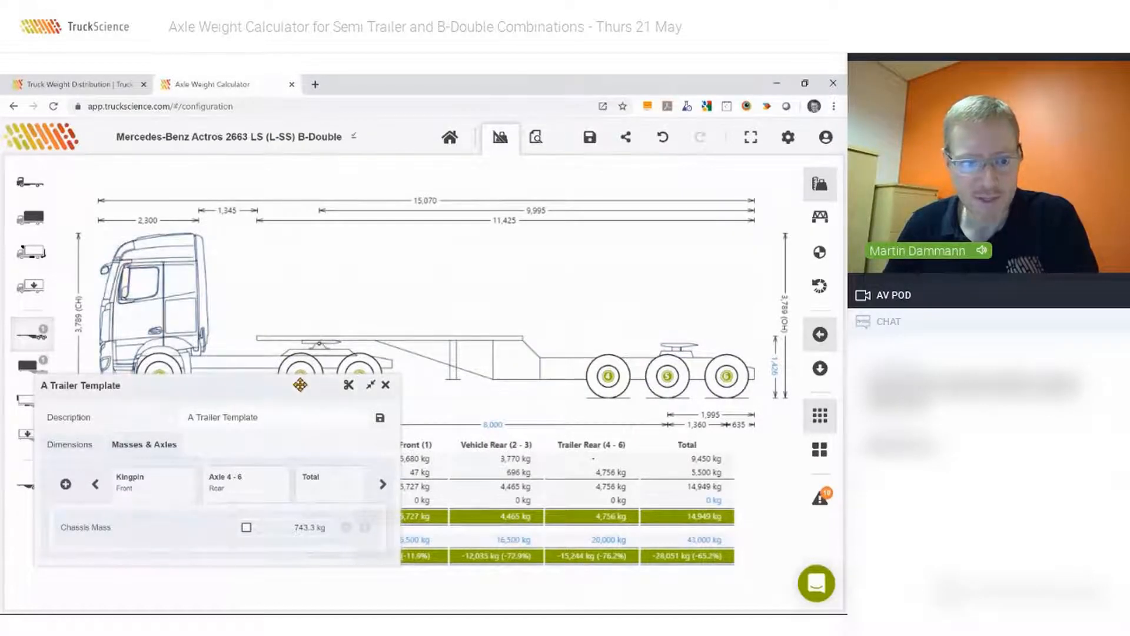
left_click_drag(300, 382, 279, 405)
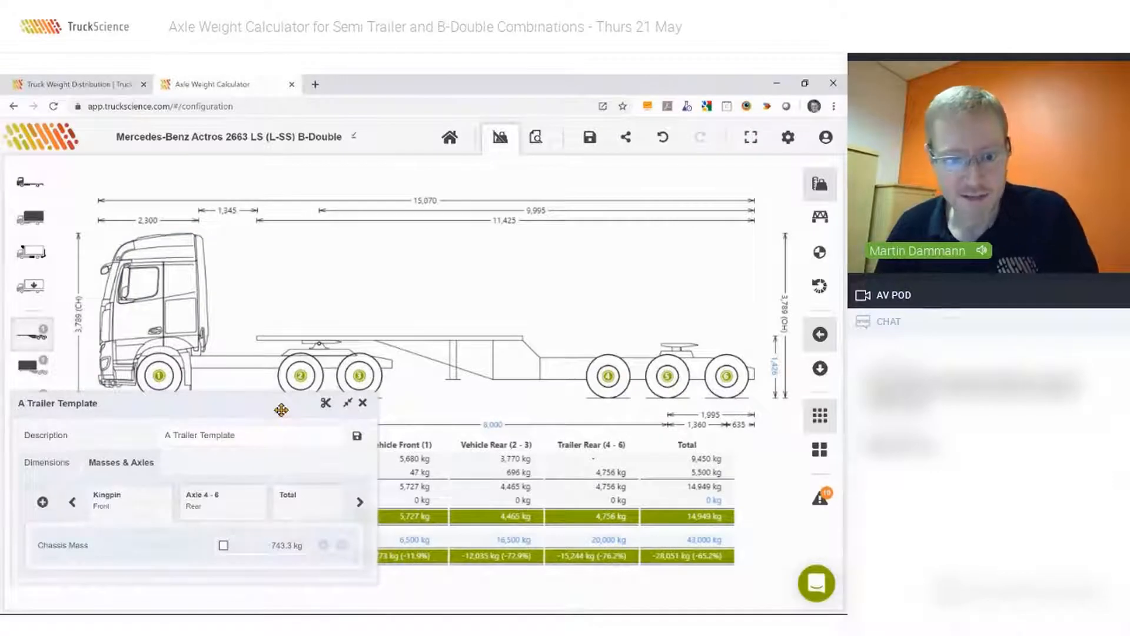
left_click_drag(279, 409, 366, 384)
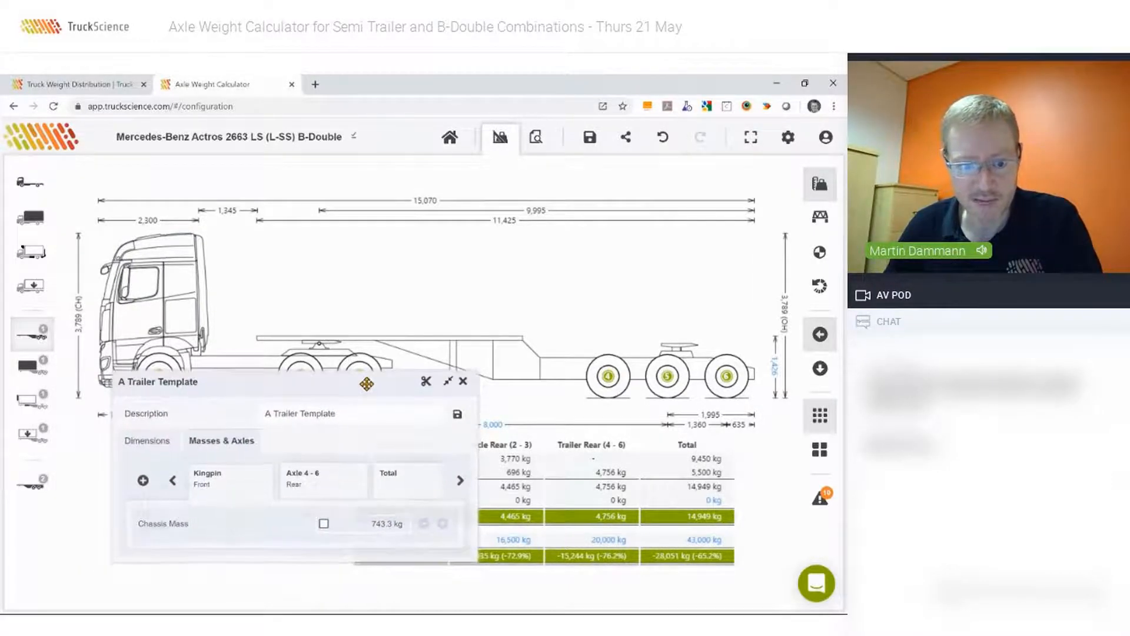
Try overriding the default chassis mass on the A trailer's kingpin.
left_click(324, 524)
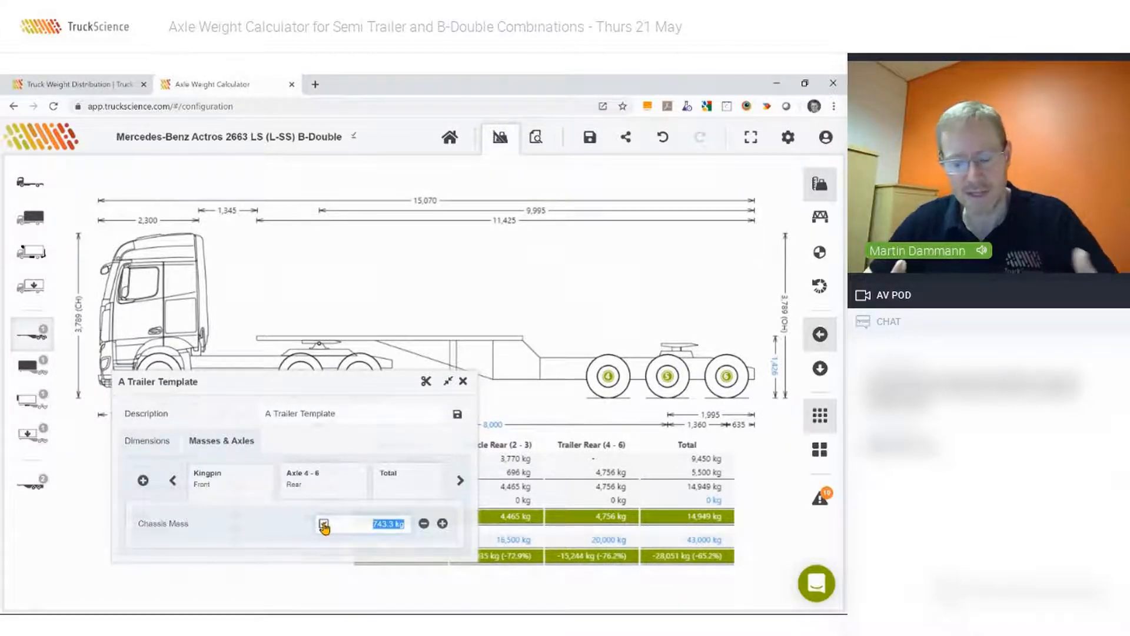
left_click(324, 491)
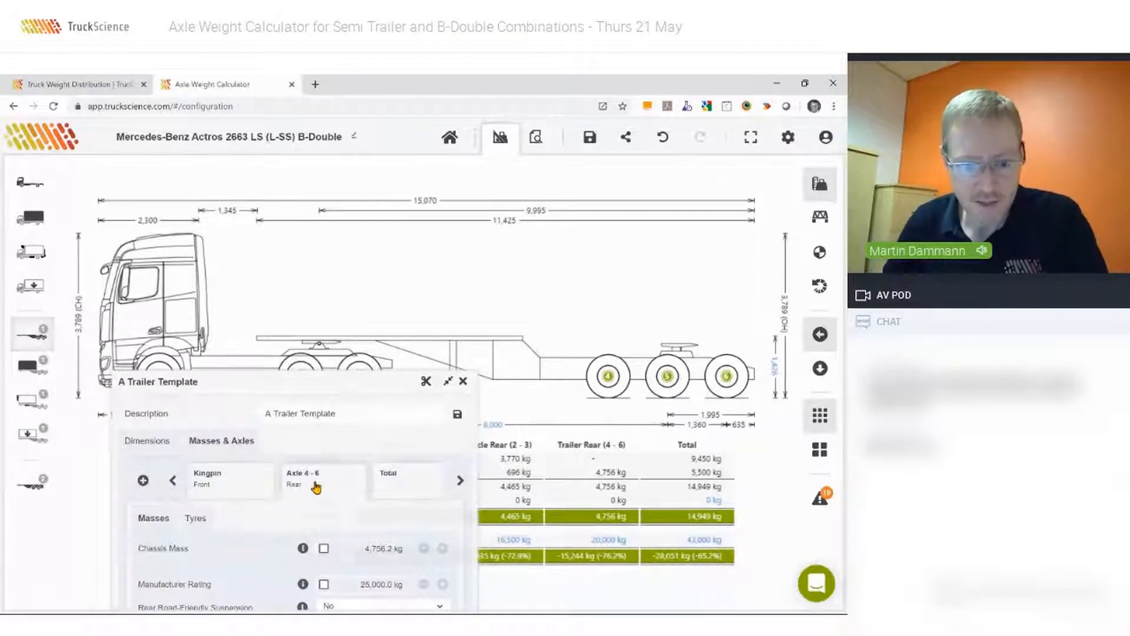
left_click(222, 489)
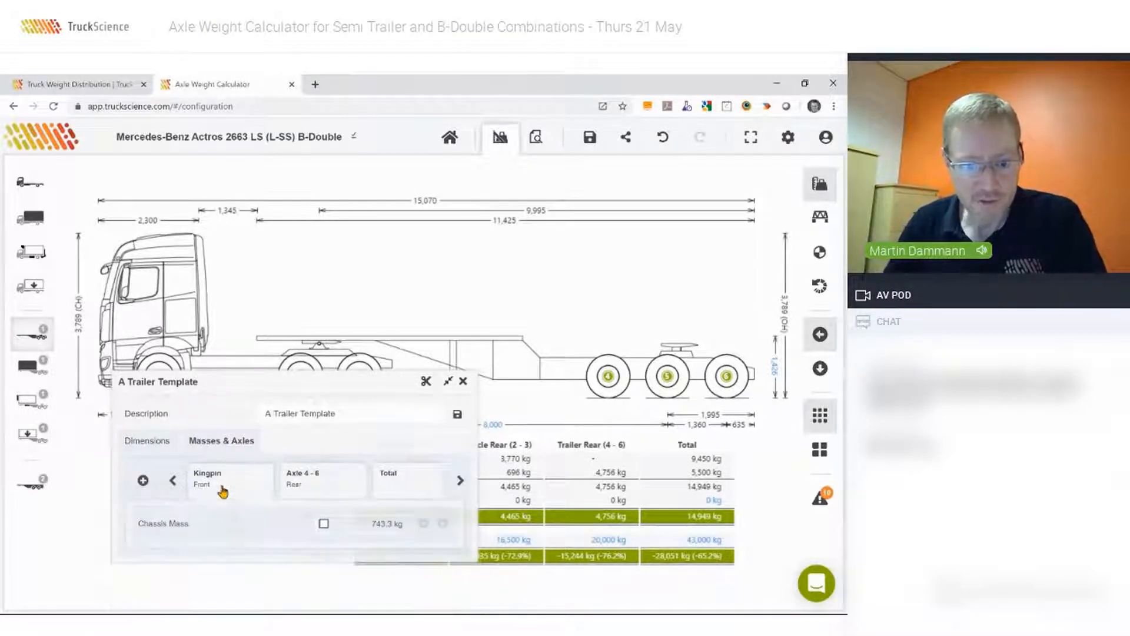
Set Rear Road-Friendly Suspension to Yes for the A trailer's axles 4 - 6 and close the trailer settings.
left_click(325, 491)
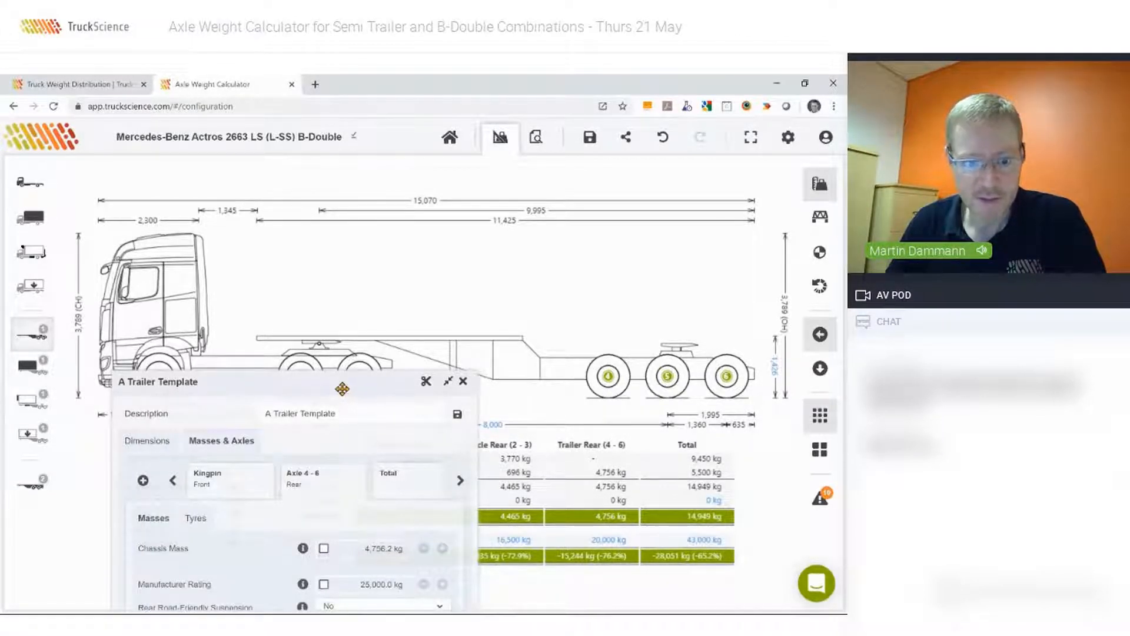
left_click_drag(342, 388, 329, 293)
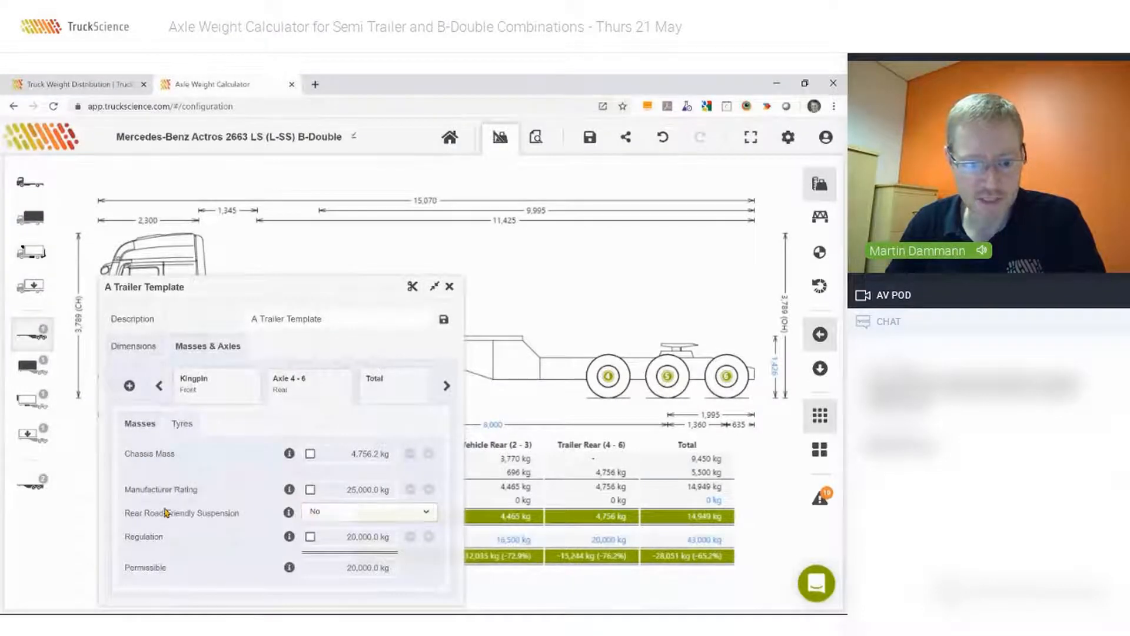
left_click(356, 517)
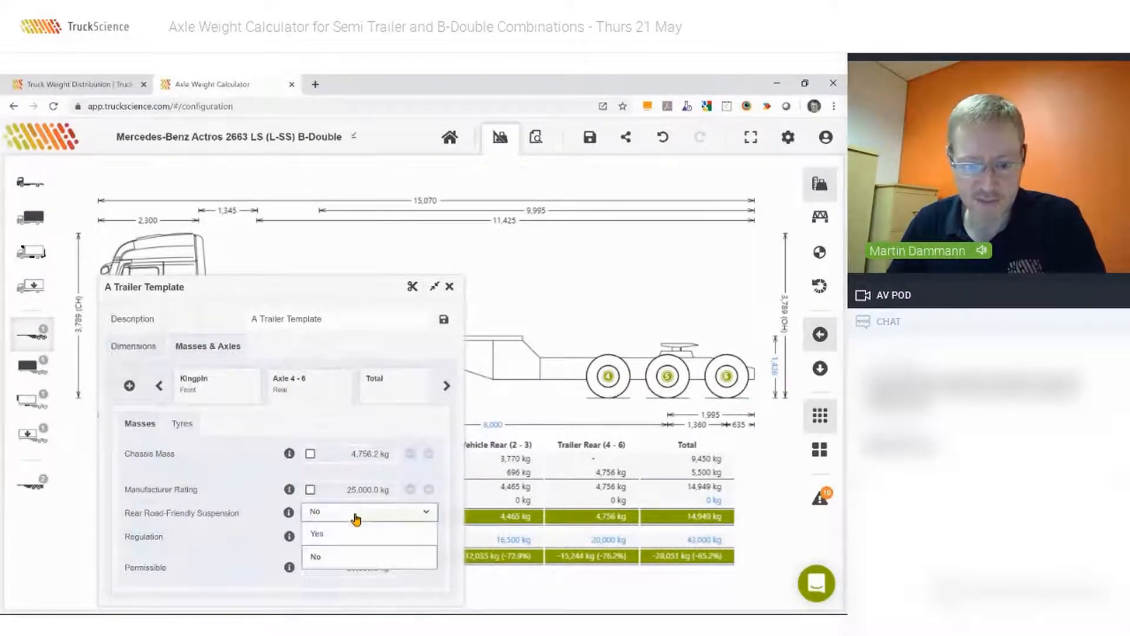
left_click(318, 534)
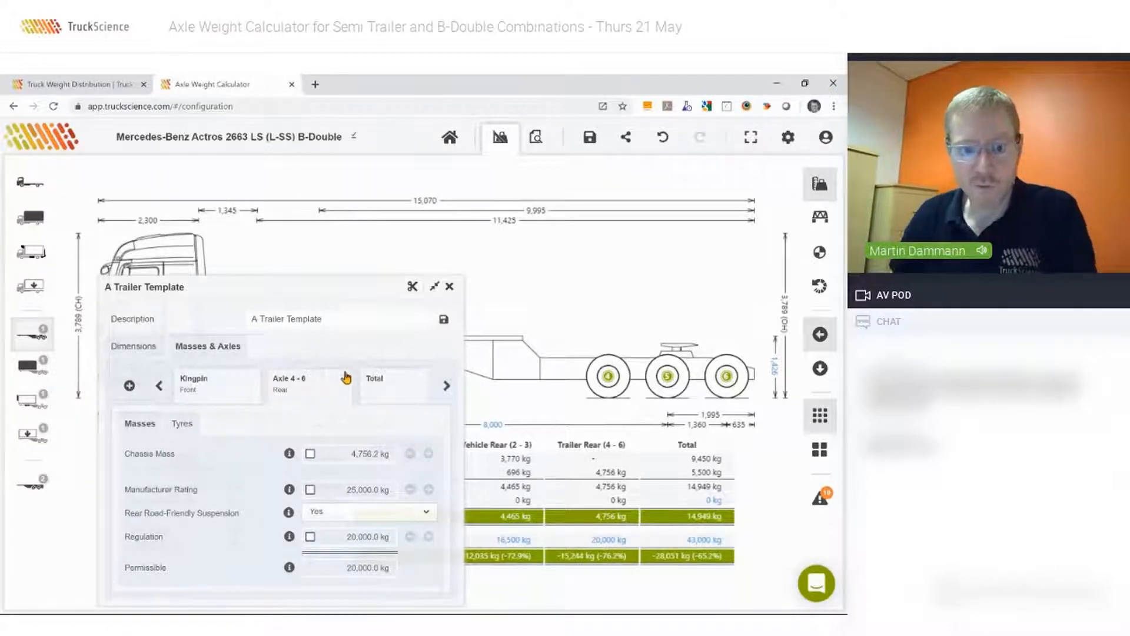
left_click(448, 287)
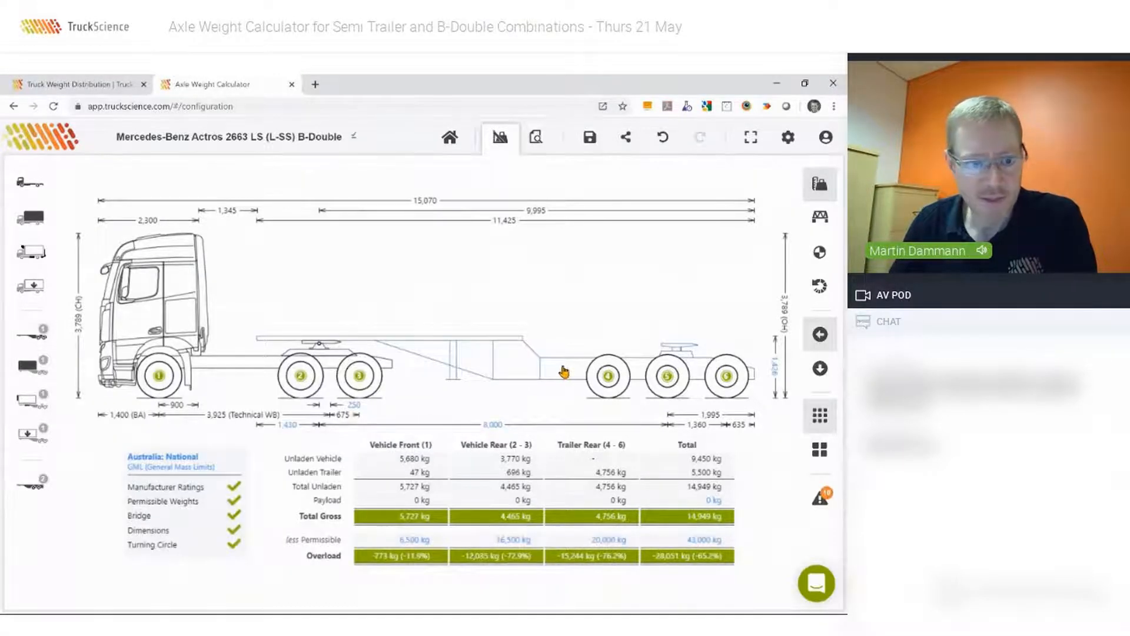
Start adding a box van body to the A trailer by importing the DXF file 12plt-BODY.dxf, accepting the unsupported text objects.
left_click(23, 370)
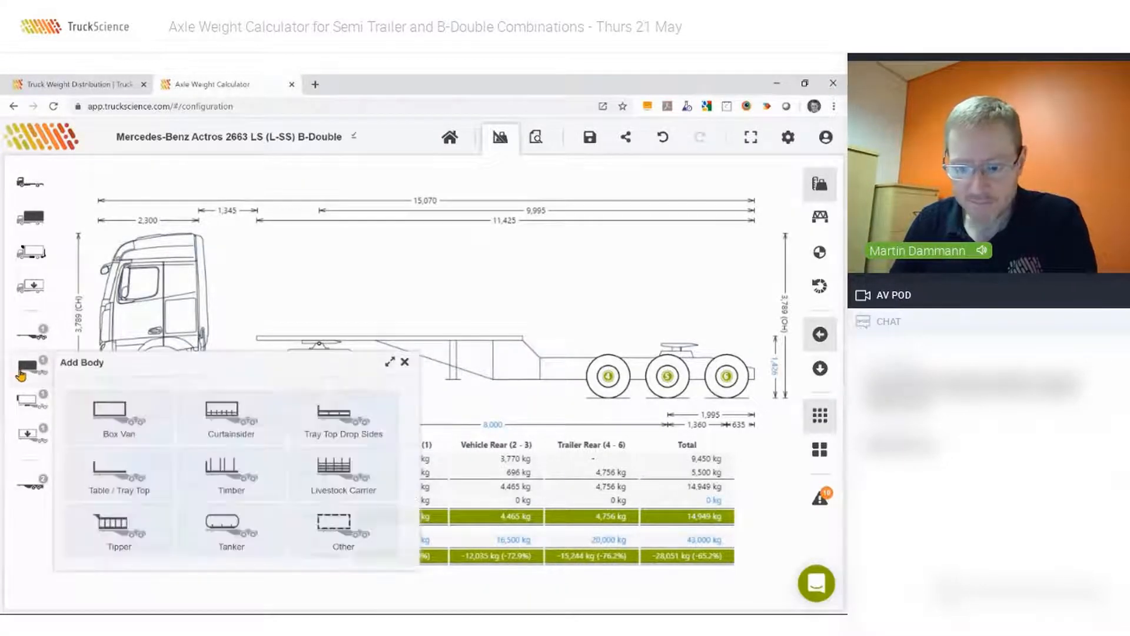
left_click(112, 422)
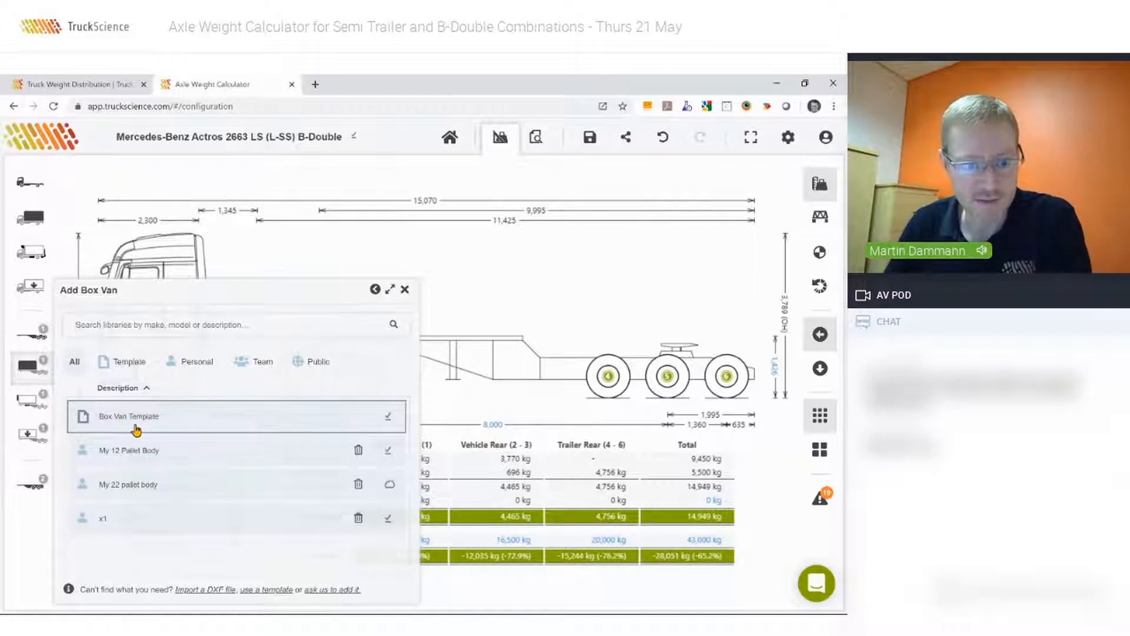
left_click(197, 590)
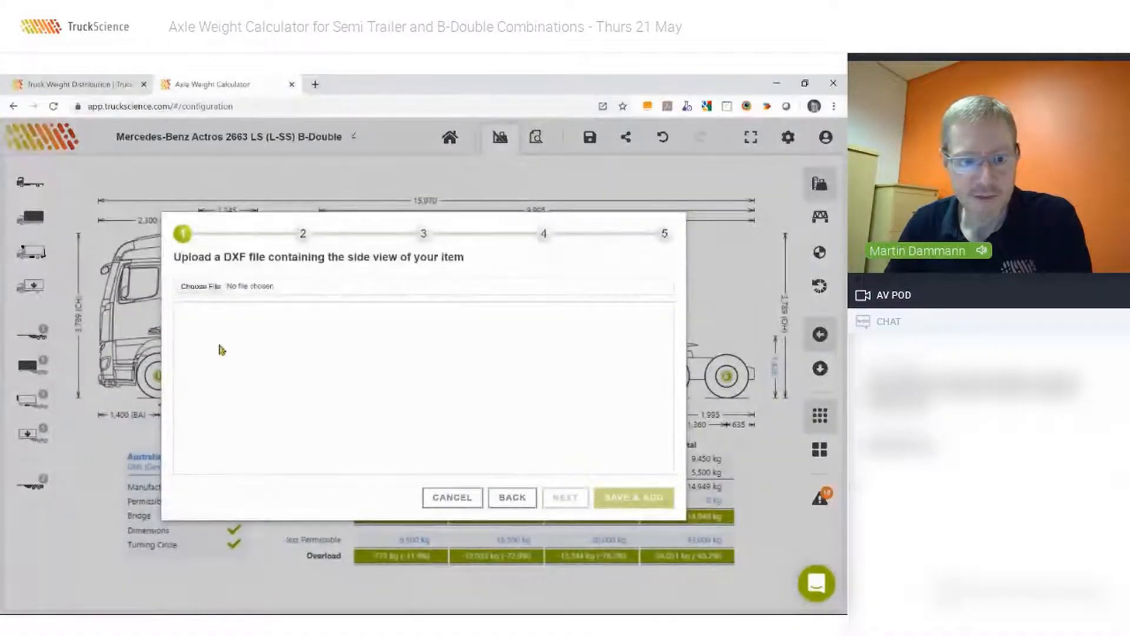
left_click(202, 287)
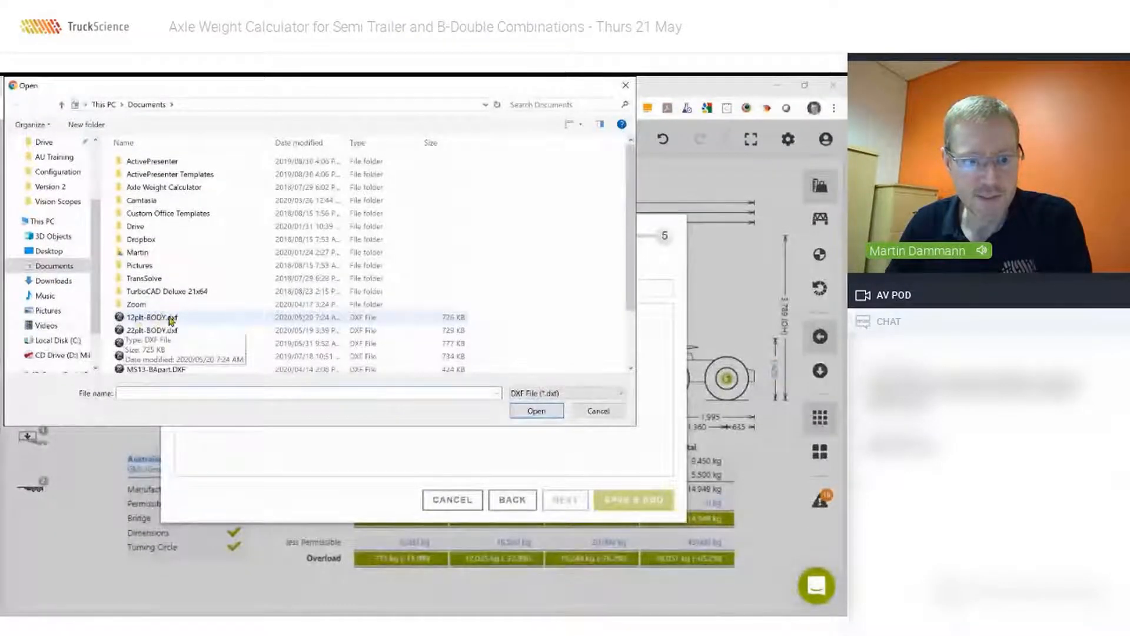
left_click(151, 319)
double_click(150, 318)
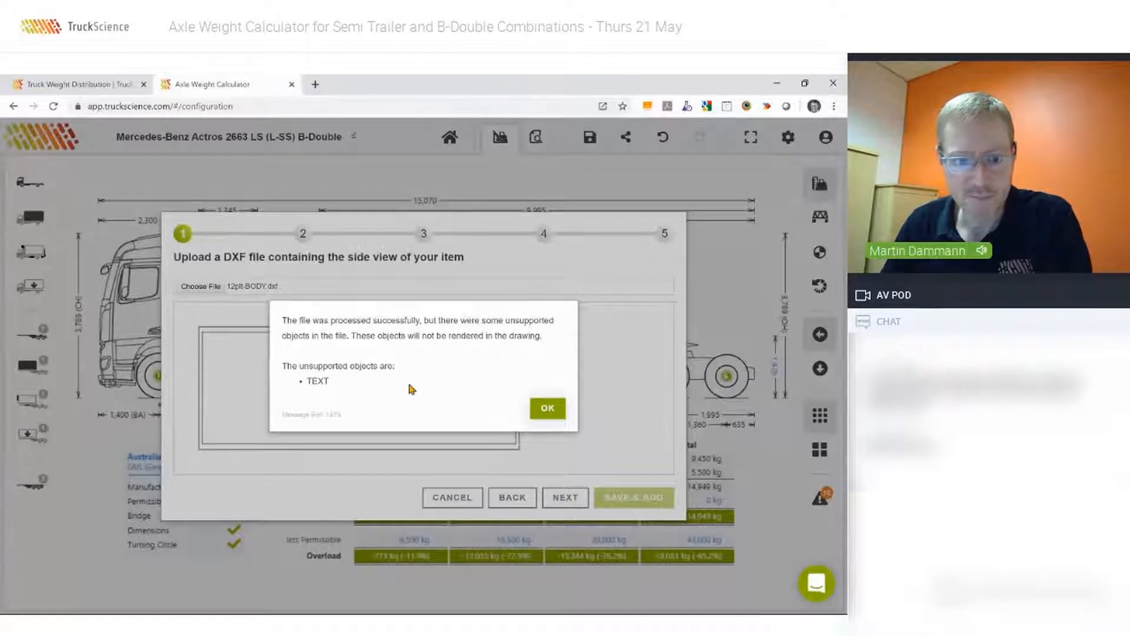
left_click_drag(396, 366, 291, 366)
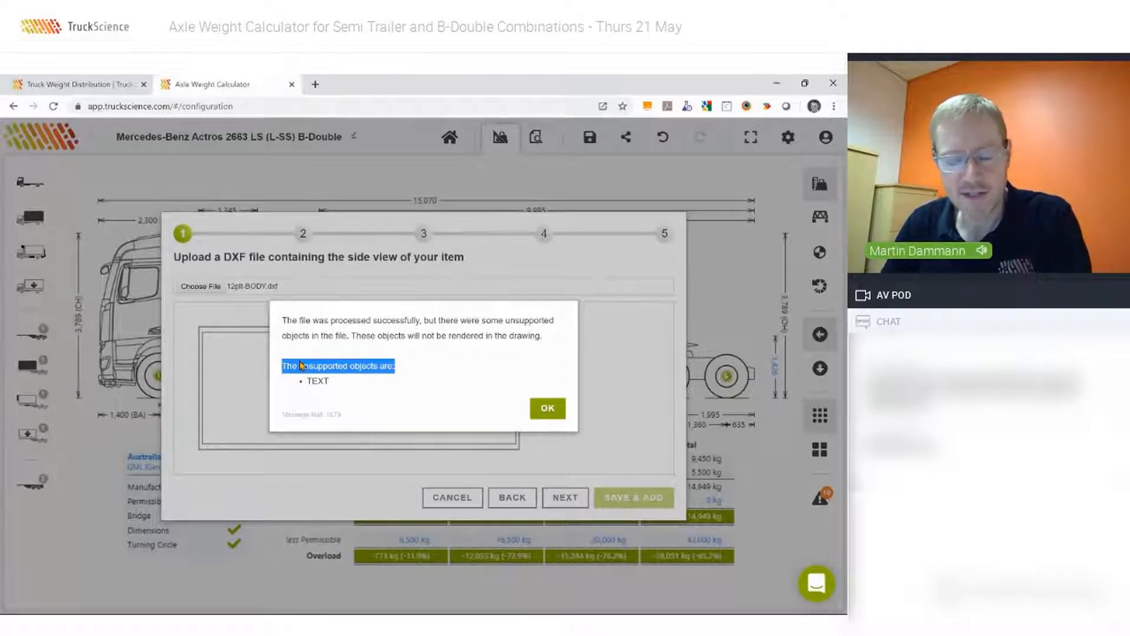
key("Return")
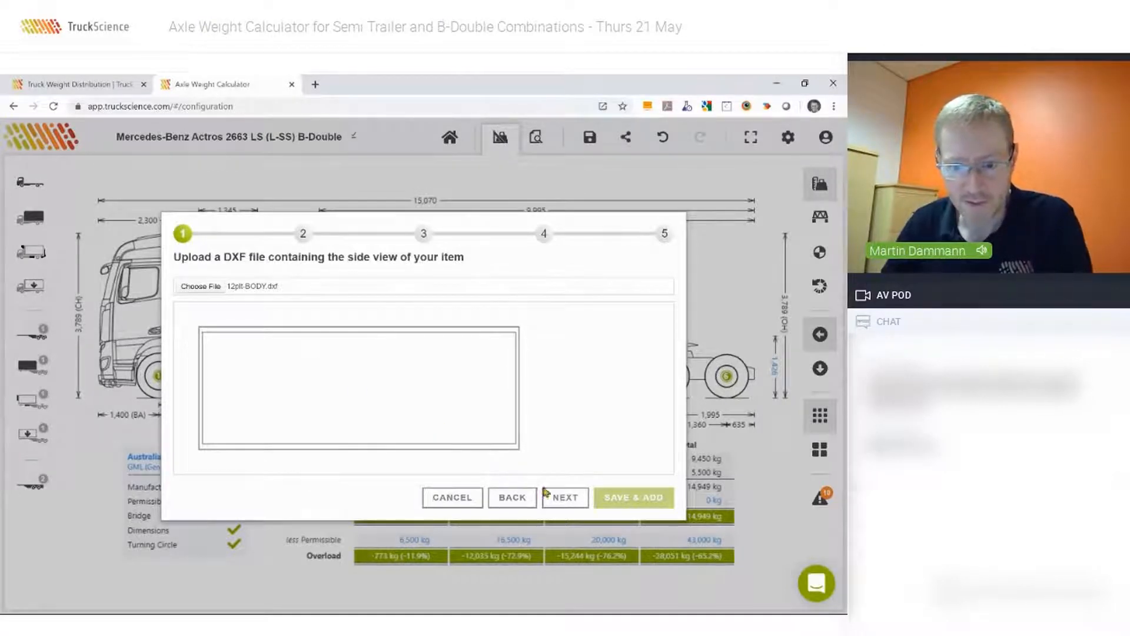
Keep the imported body's origin and set its external length to 7,500 mm, headboard to 50 mm and tailboard to 100 mm.
left_click(561, 497)
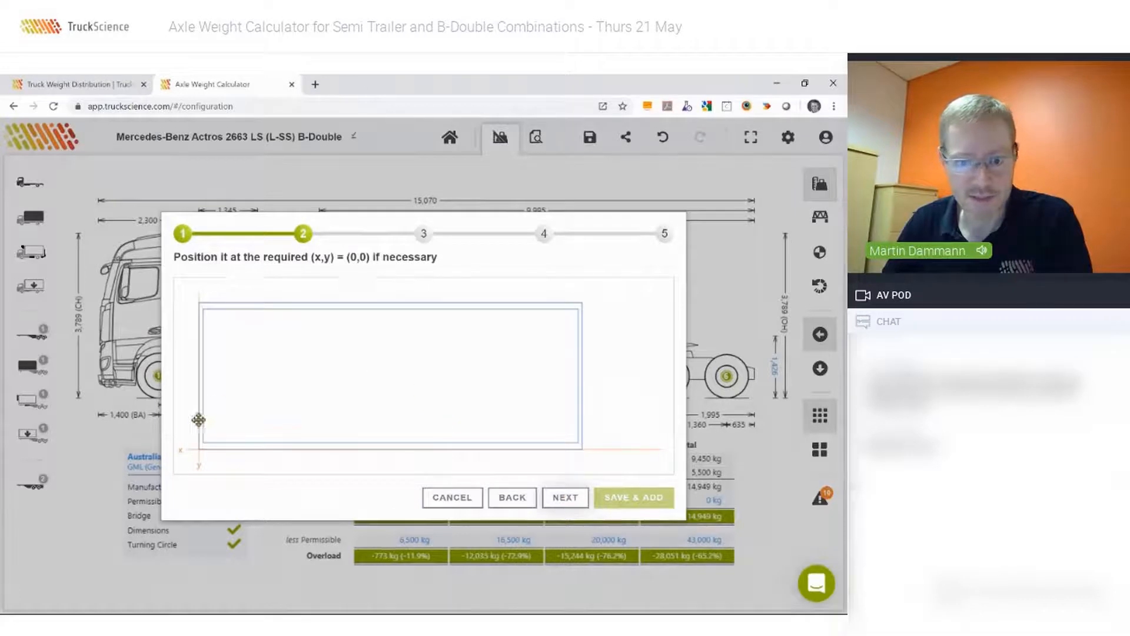
left_click(566, 498)
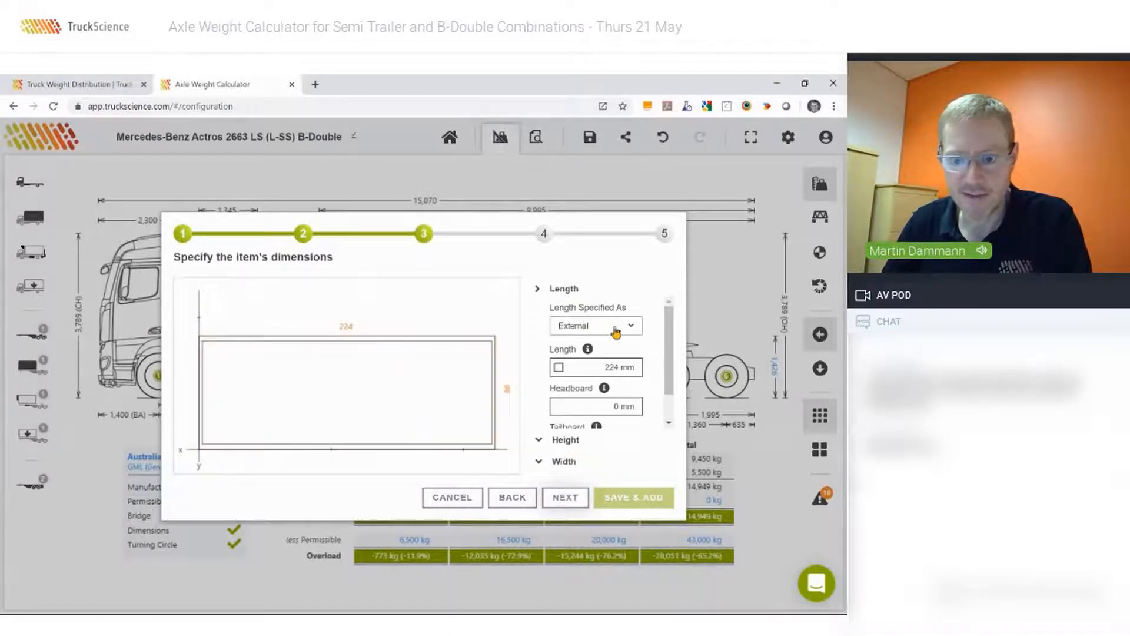
left_click(559, 369)
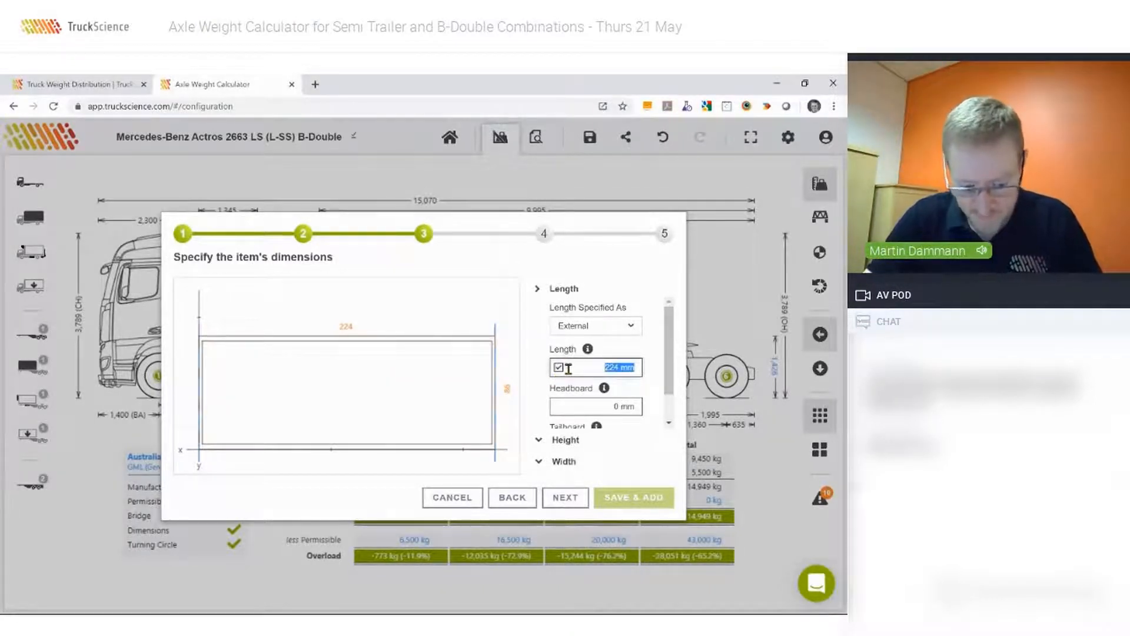
type("7500")
key("Tab")
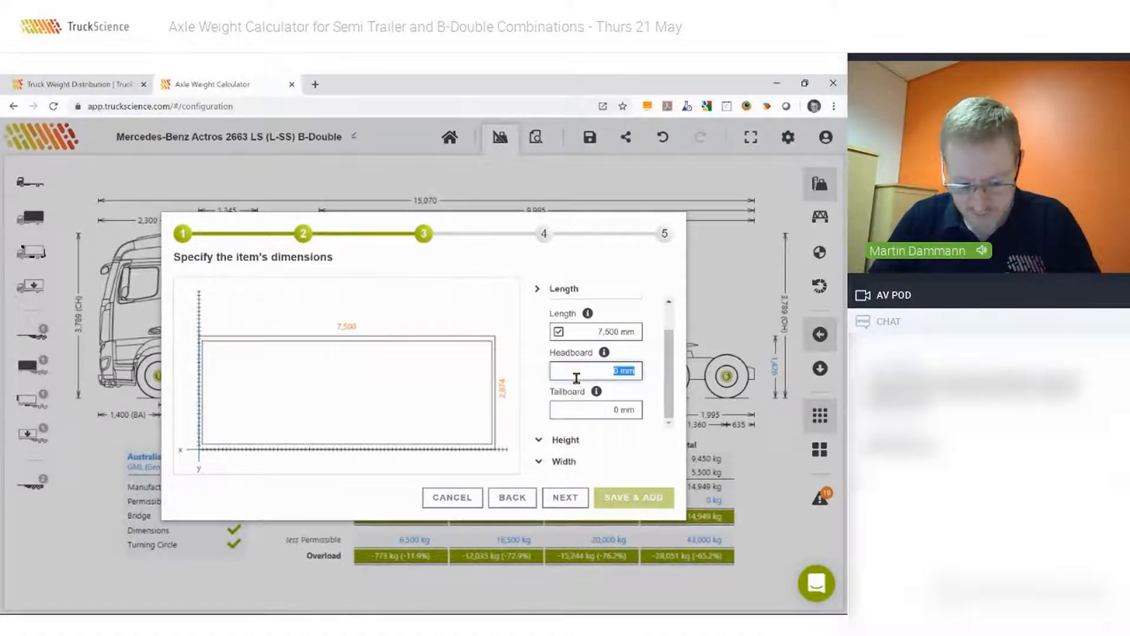
type("50")
key("Tab")
type("100")
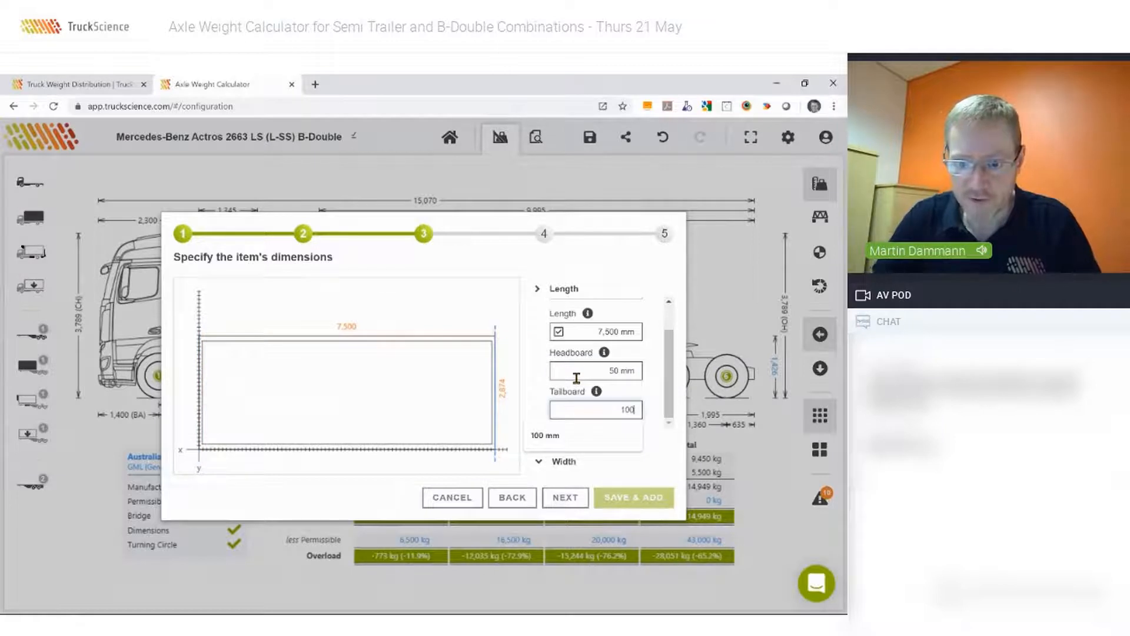
key("Tab")
Set the imported body's substructure height to 150 mm and its roof thickness to 100 mm.
left_click(563, 440)
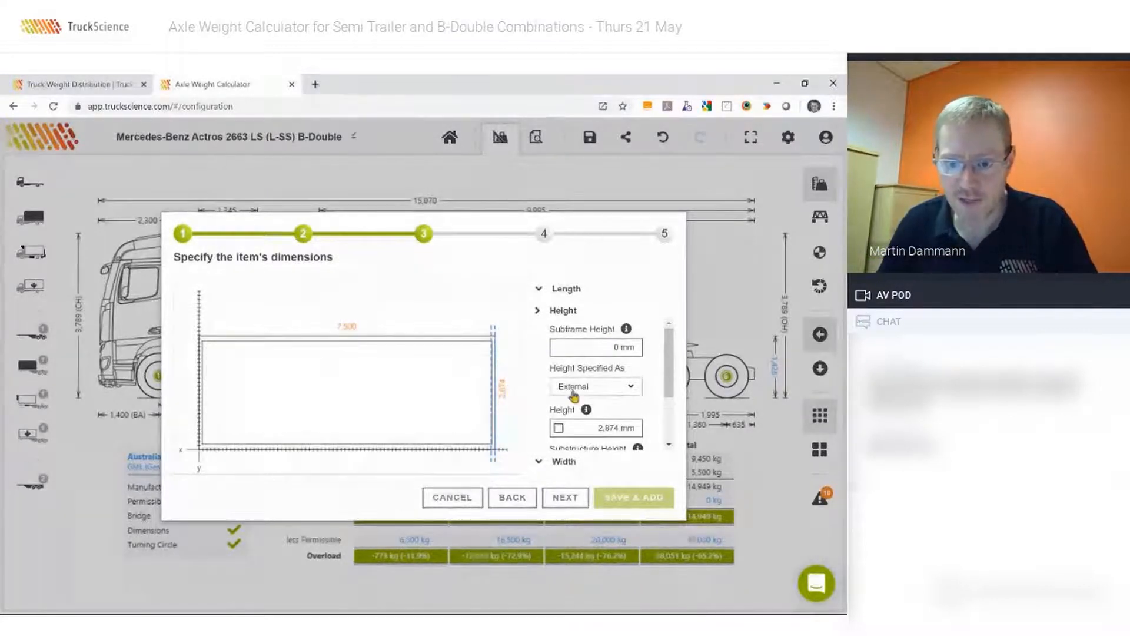
scroll(585, 404, "down", 1)
left_click(584, 405)
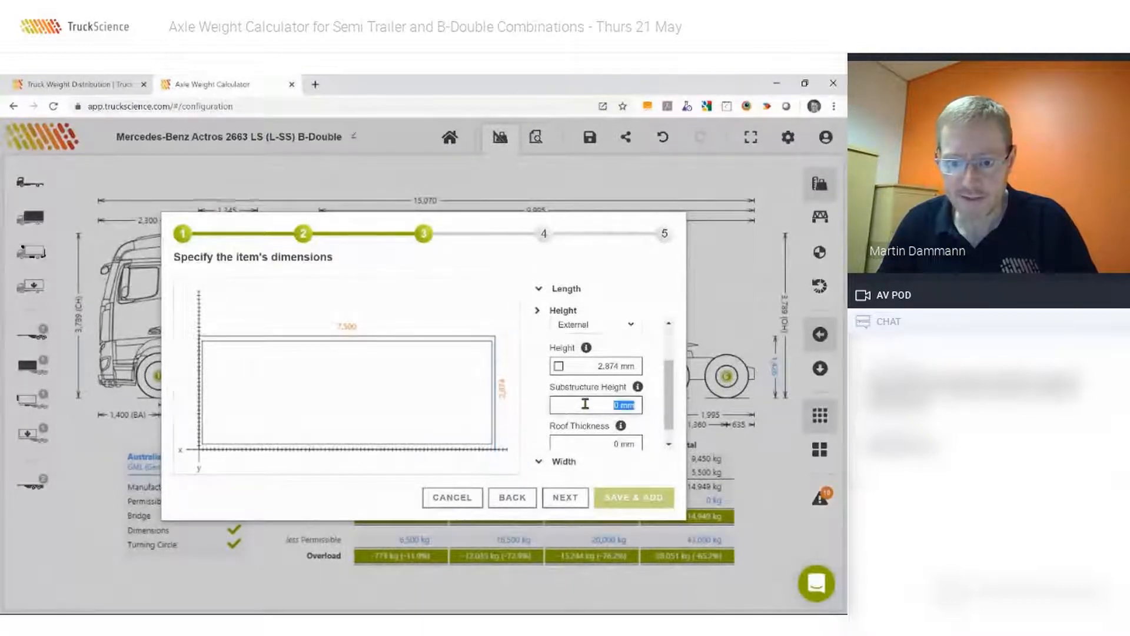
type("15")
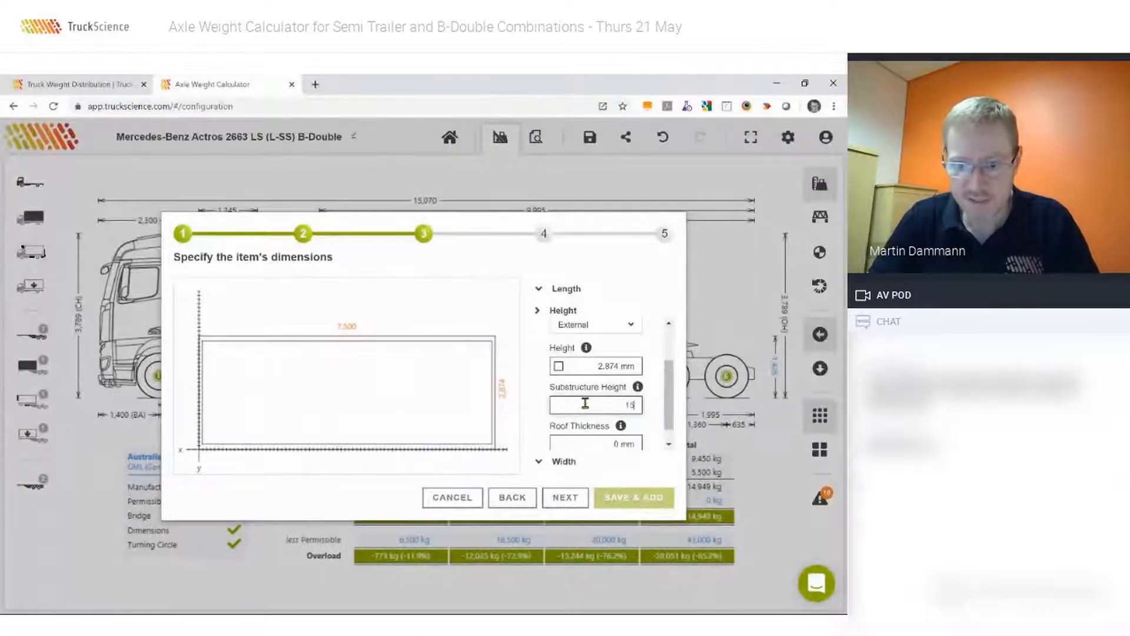
type("0")
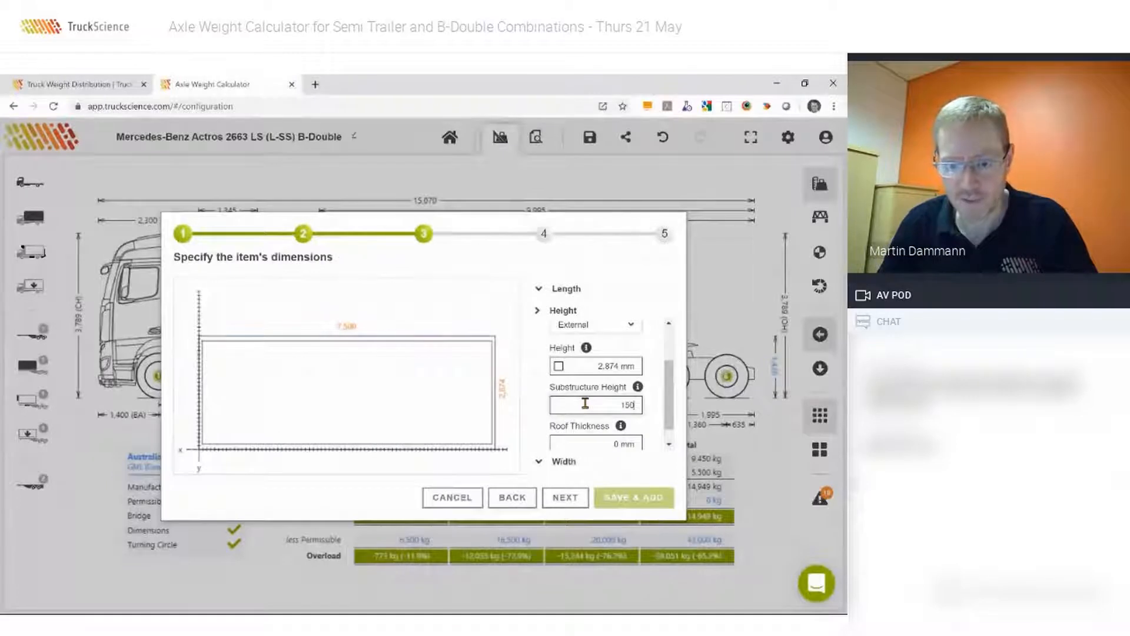
key("Tab")
type("100")
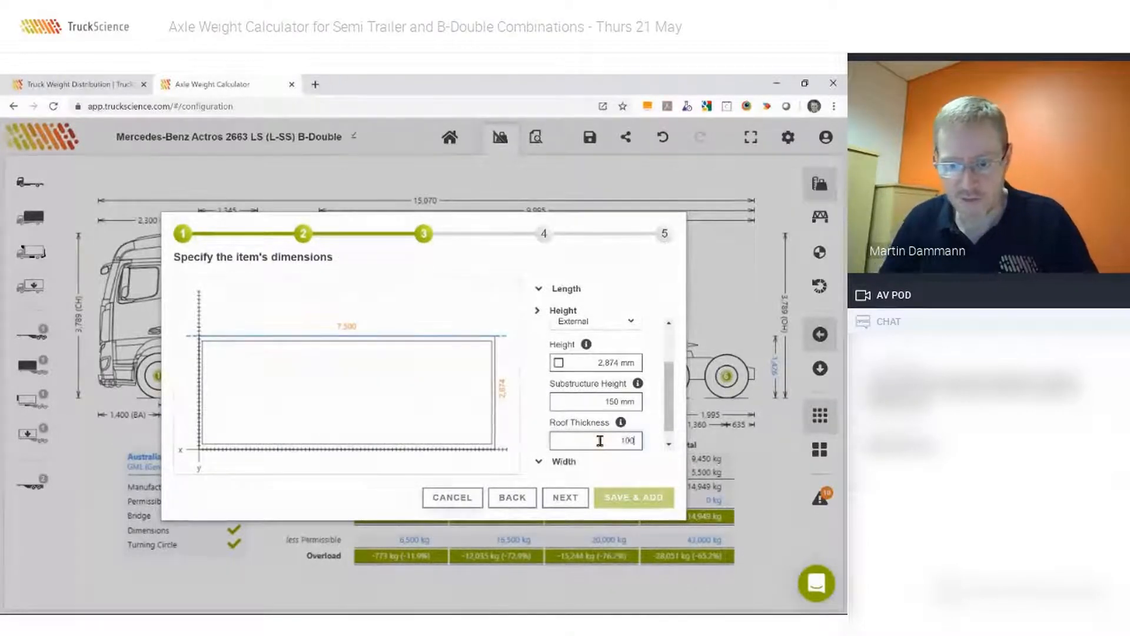
key("Tab")
Set the body's external width to 2,500 mm with 50 mm left and right sidewalls, and proceed to its mass settings.
left_click(560, 462)
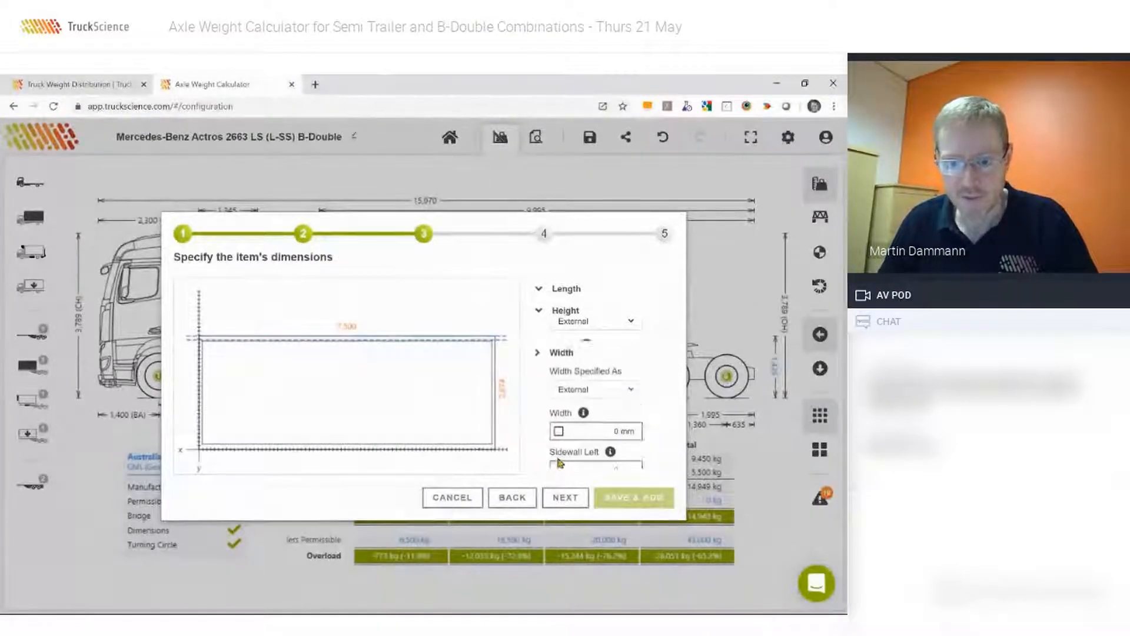
left_click(562, 416)
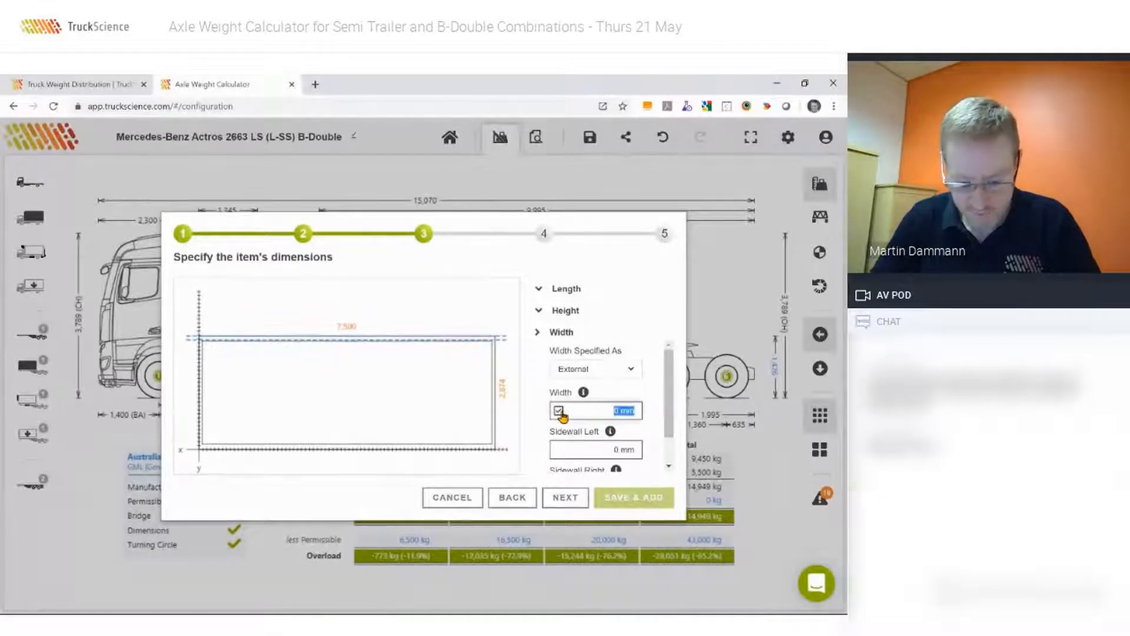
type("2,5")
type("00")
key("Tab")
type("50")
key("Tab")
type("50")
key("Tab")
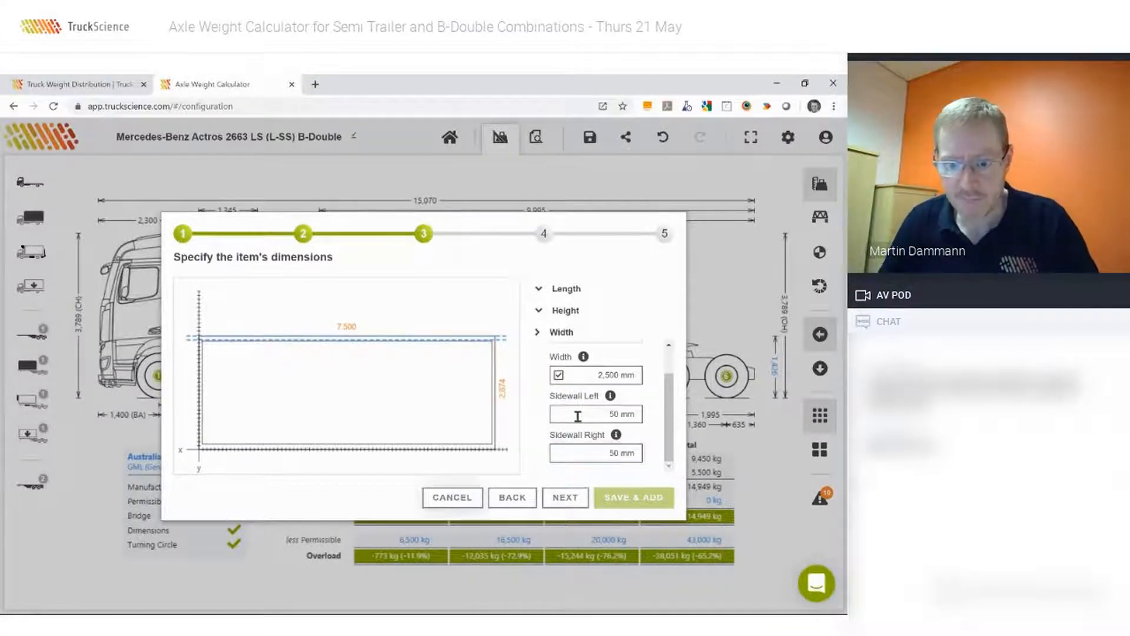
left_click(559, 498)
Set the body mass to 2,700 kg, keep the default centres of gravity and proceed to the naming stage.
left_click(577, 328)
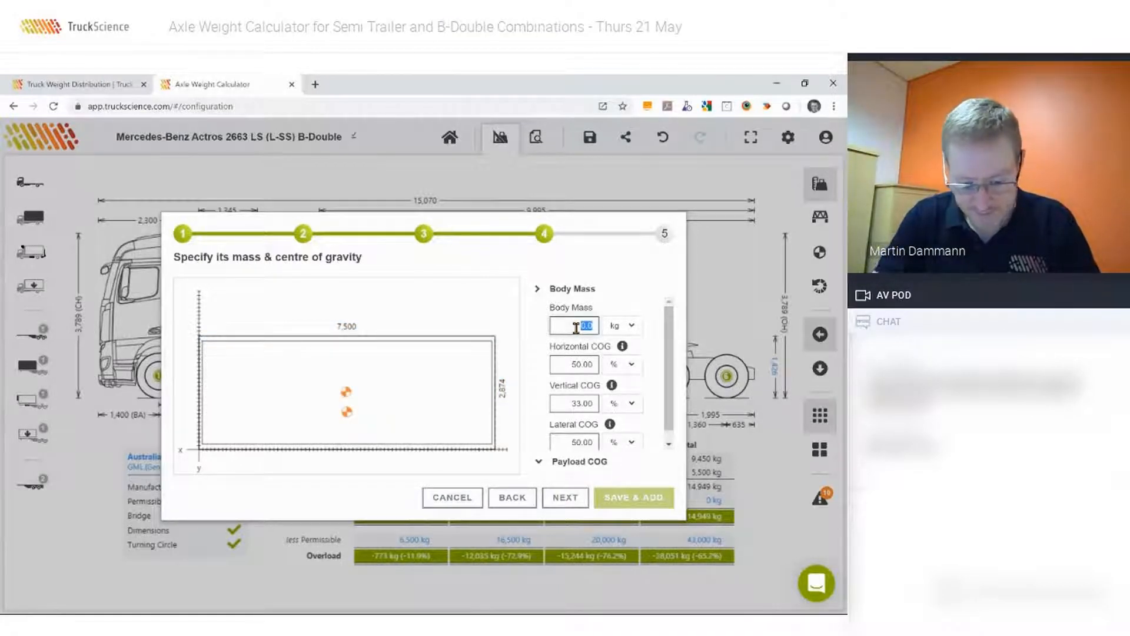
type("27")
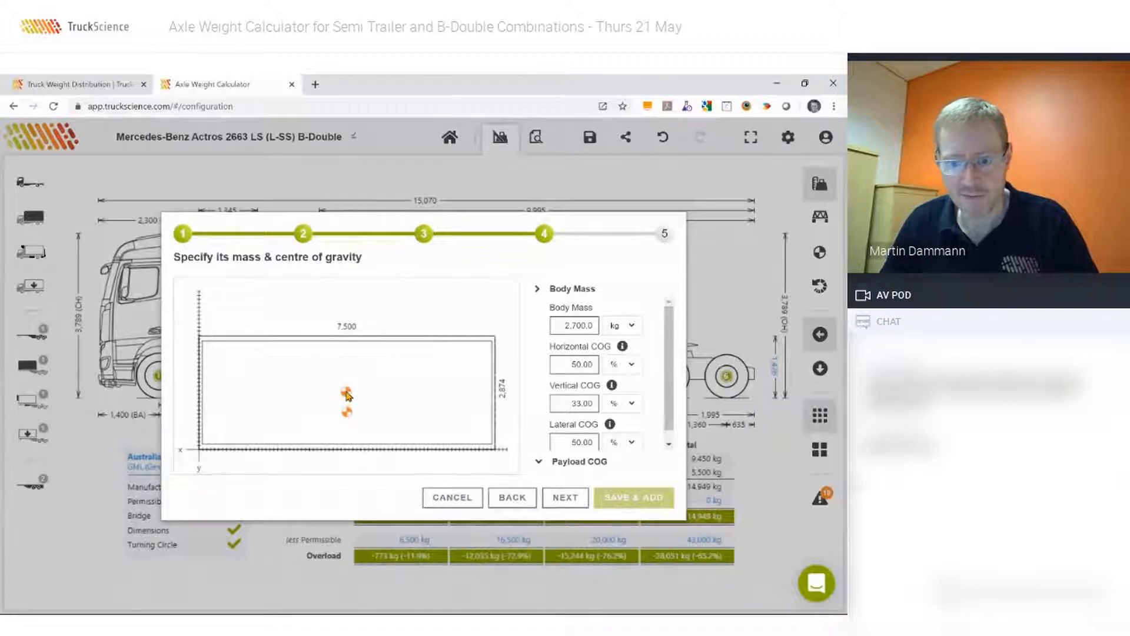
left_click(564, 498)
Describe the imported item as a "12 pallet body", then save it and add it to the A trailer.
left_click(277, 285)
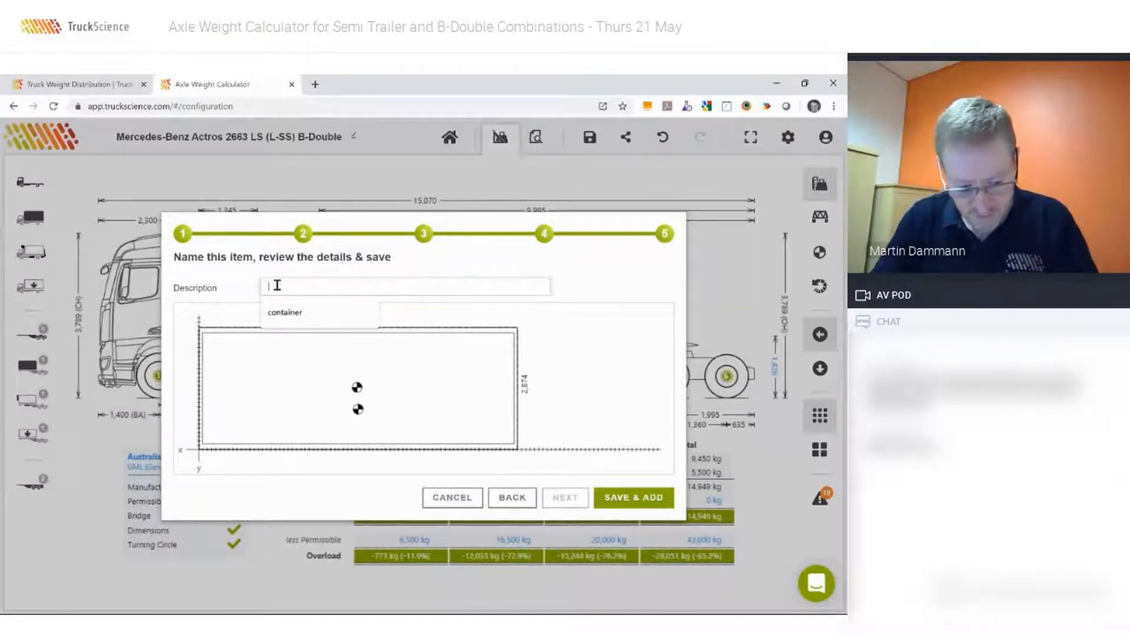
type("12")
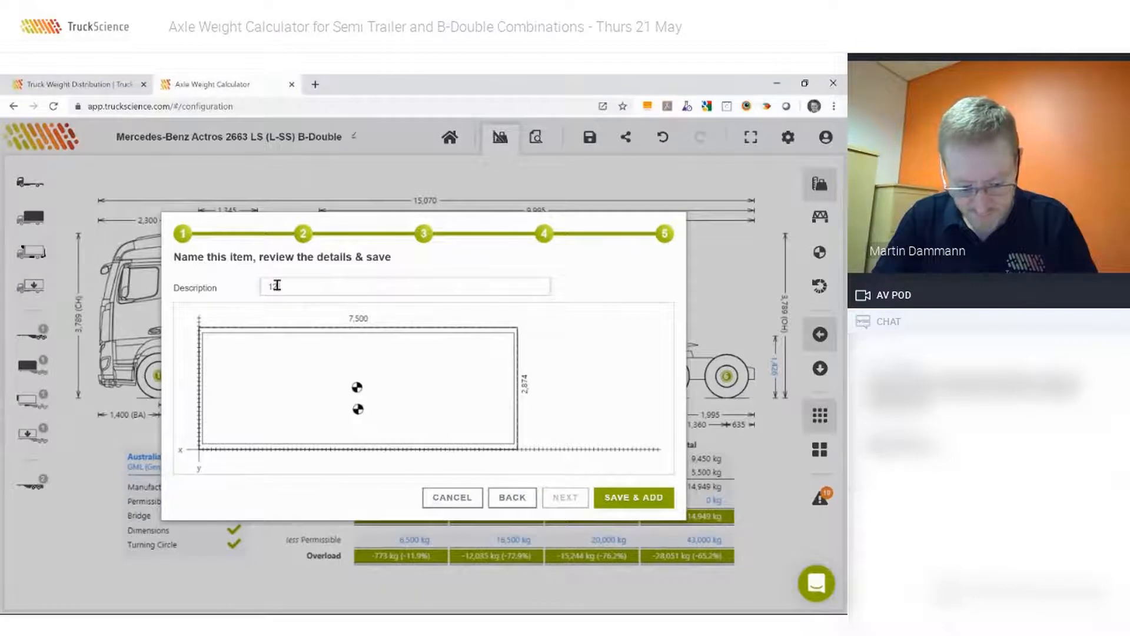
type(" pallet body -")
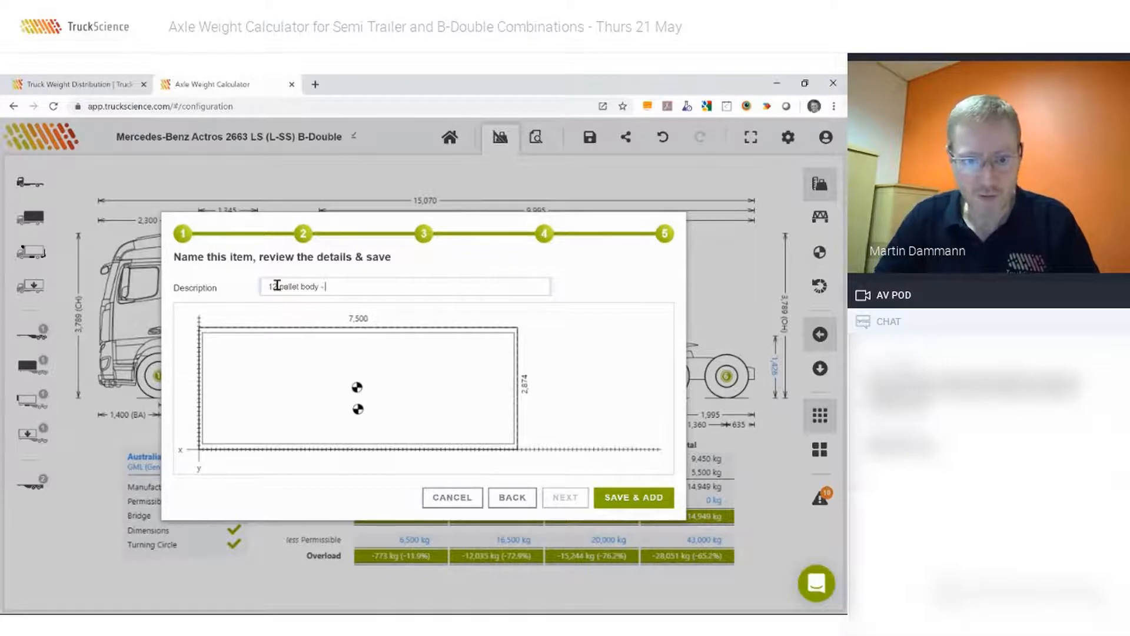
left_click(607, 498)
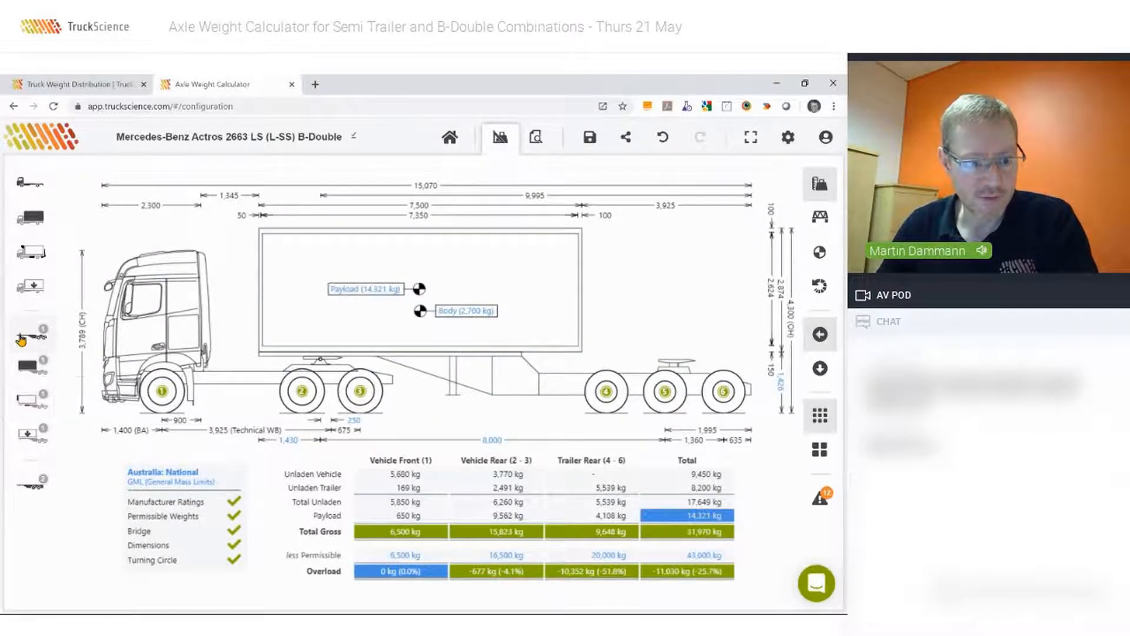
Find the THERMOKING SL-400e standby fridge by searching for "th sl 400" and mount it on the front of the A trailer's body.
left_click(27, 403)
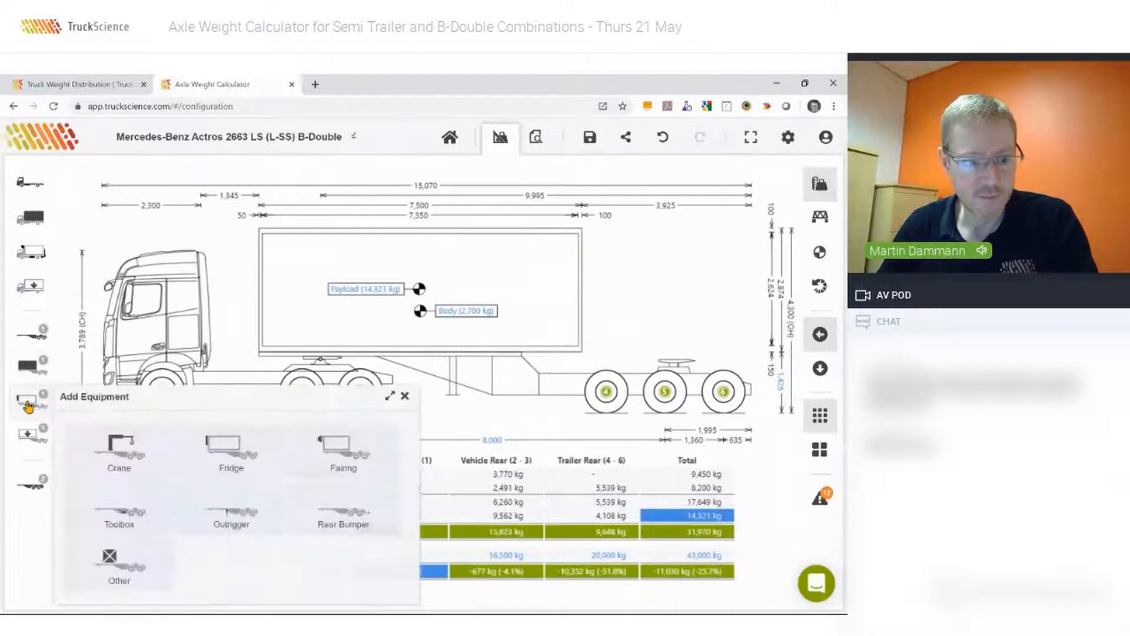
left_click(243, 452)
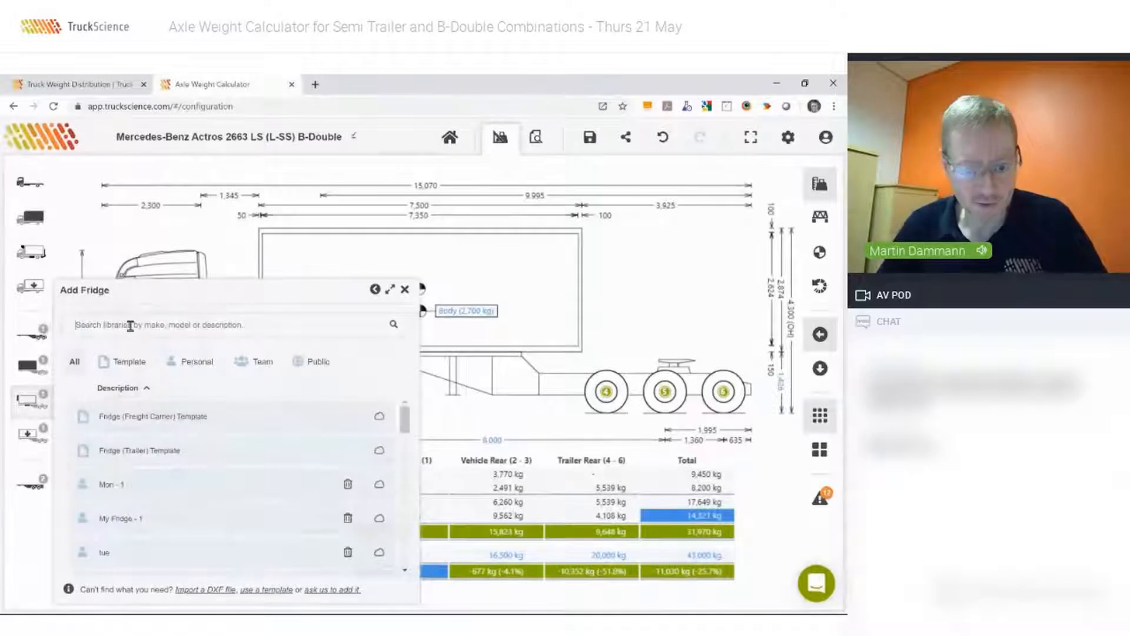
type("H")
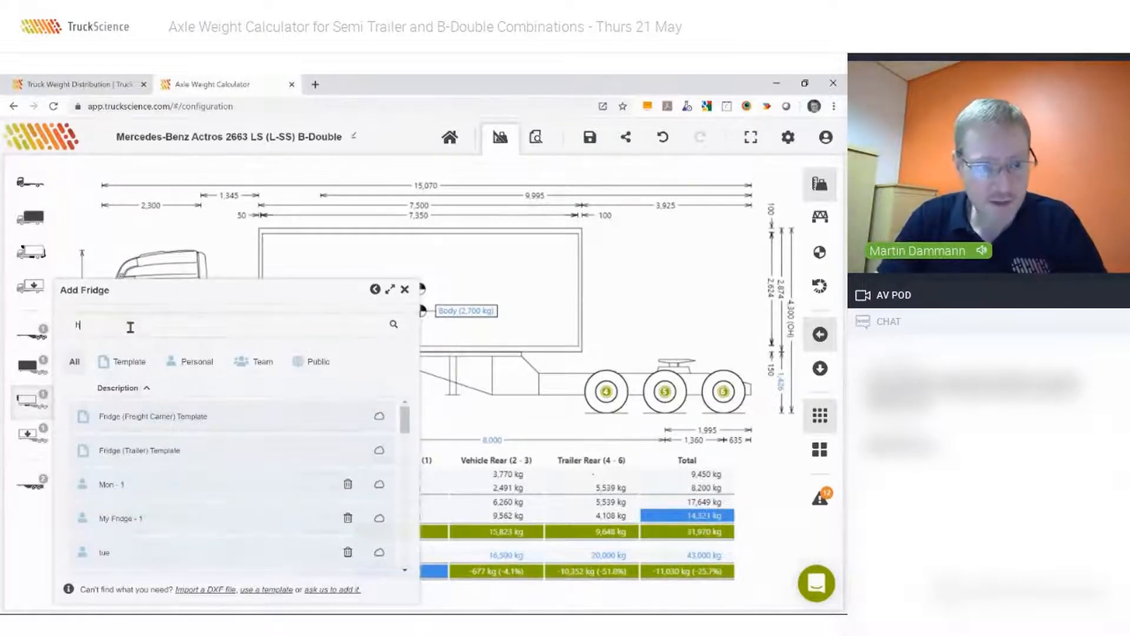
key("BackSpace")
type("th")
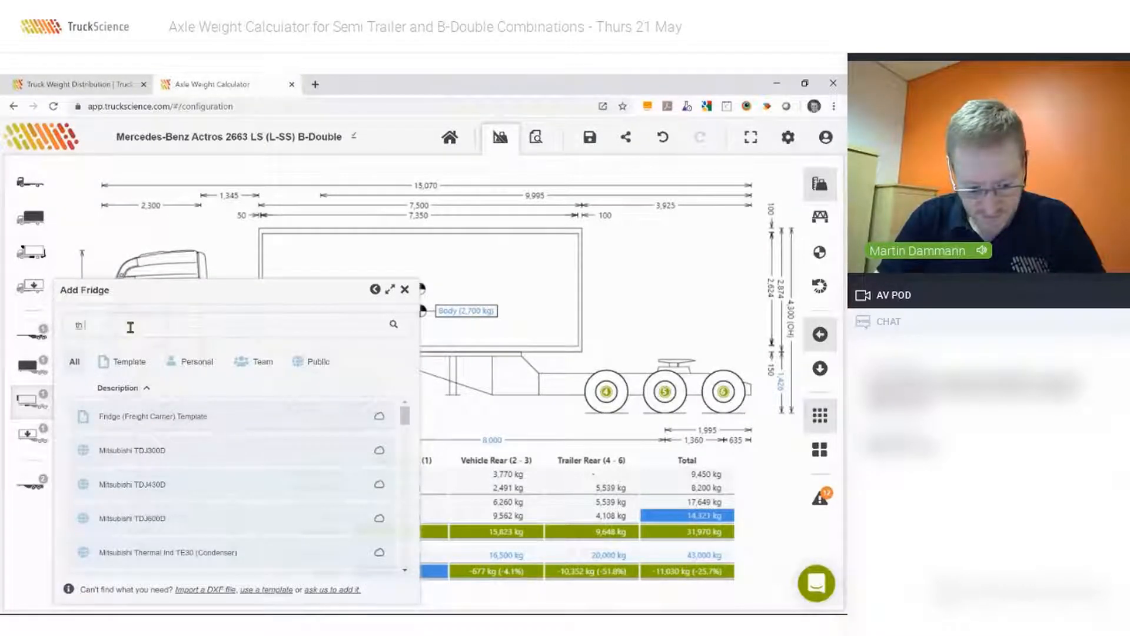
type(" sl 400")
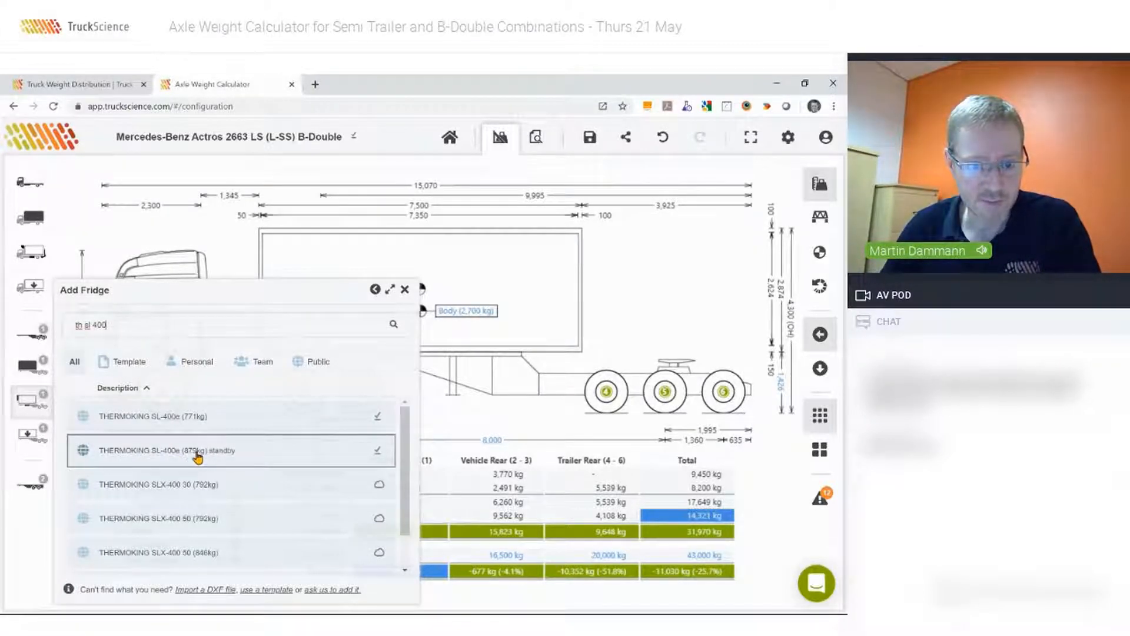
left_click(170, 452)
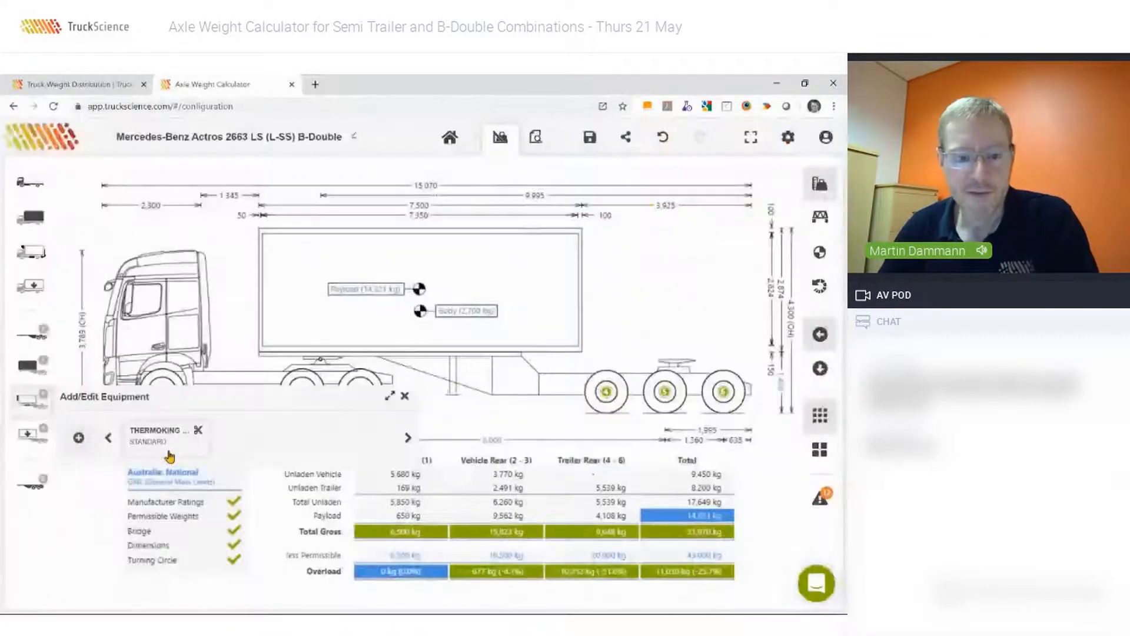
left_click_drag(170, 456, 250, 271)
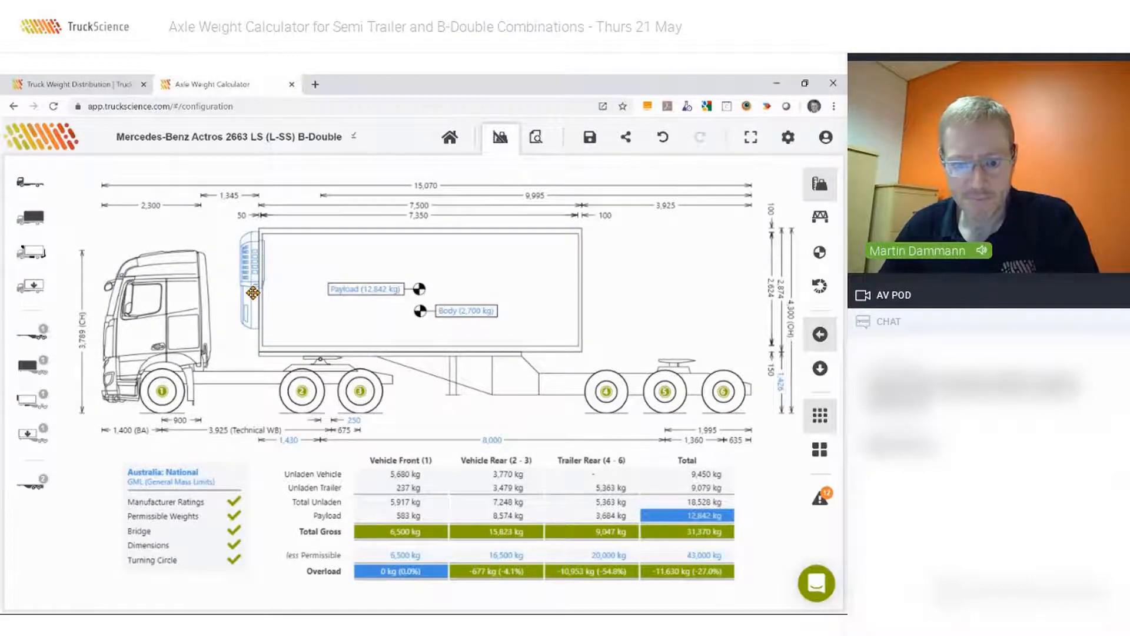
Add the saved trailer named "B Trailer" from the personal library as the combination's second trailer.
left_click(31, 493)
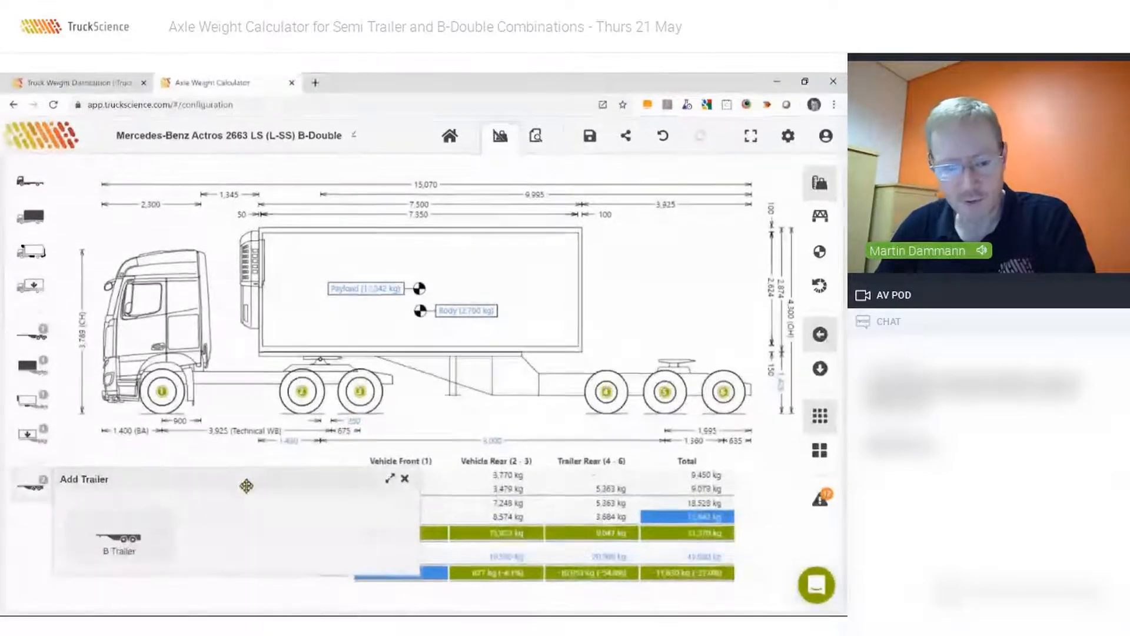
left_click(130, 538)
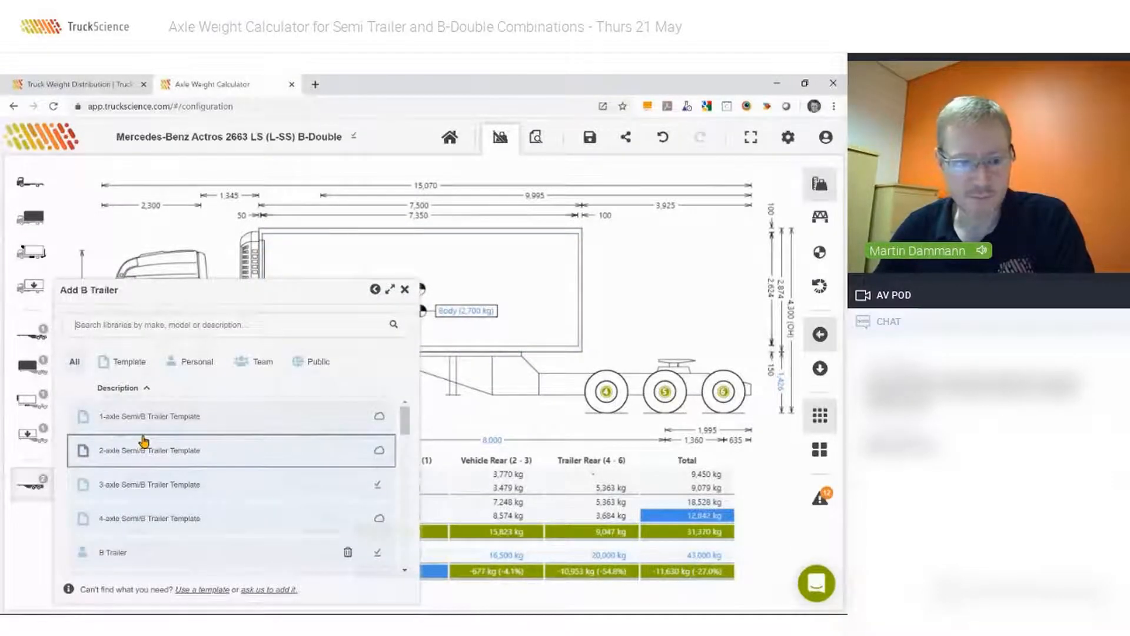
left_click(196, 365)
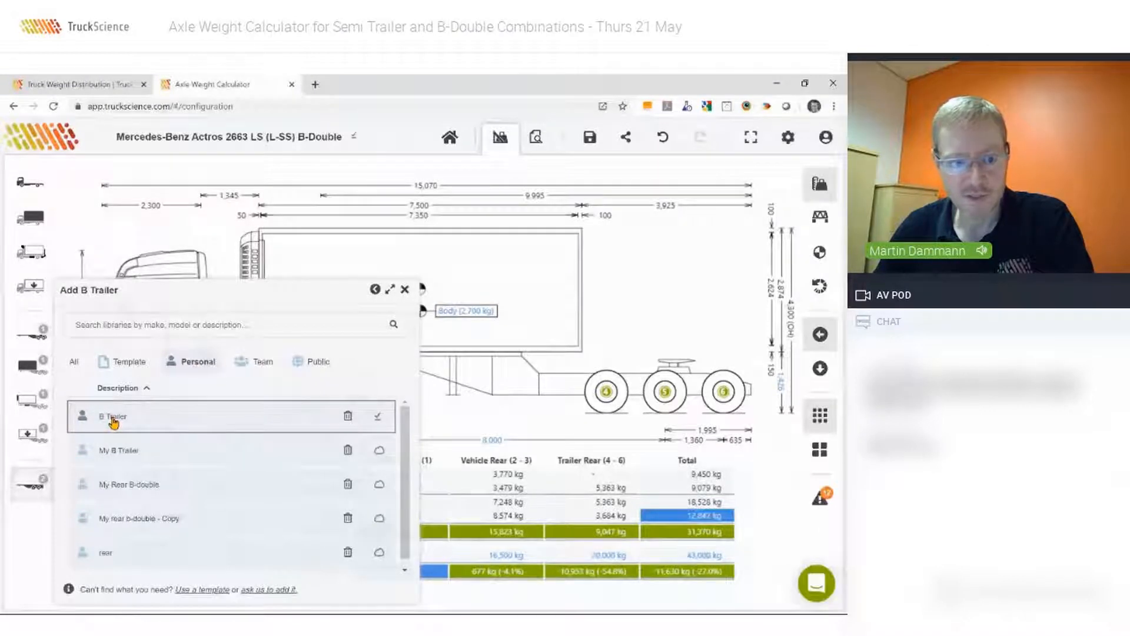
left_click(123, 364)
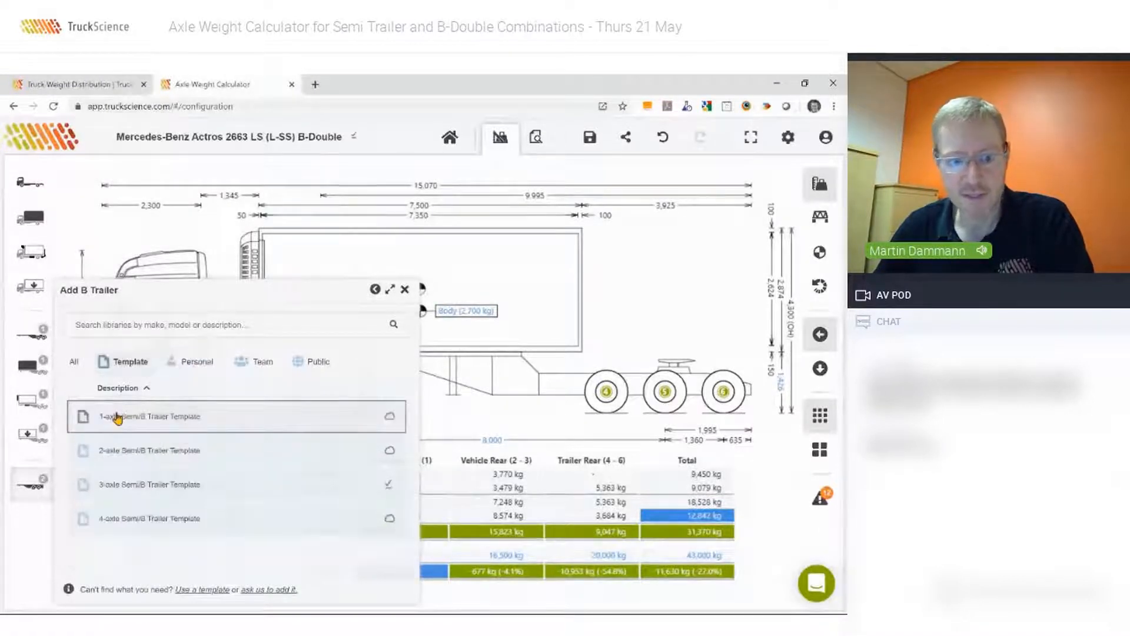
left_click(189, 368)
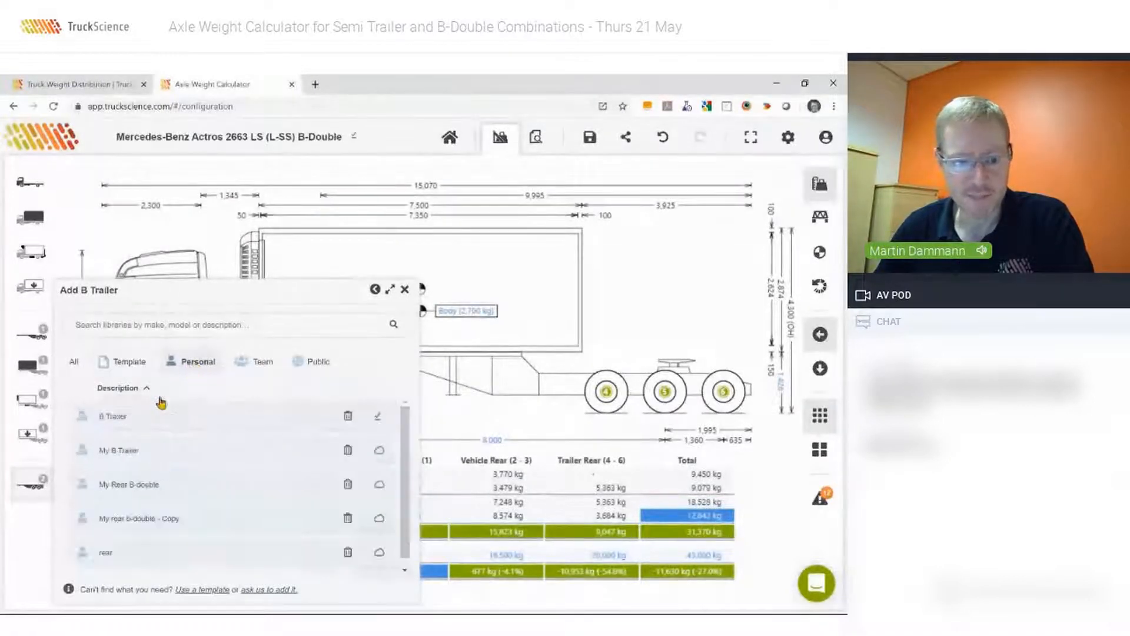
left_click(113, 424)
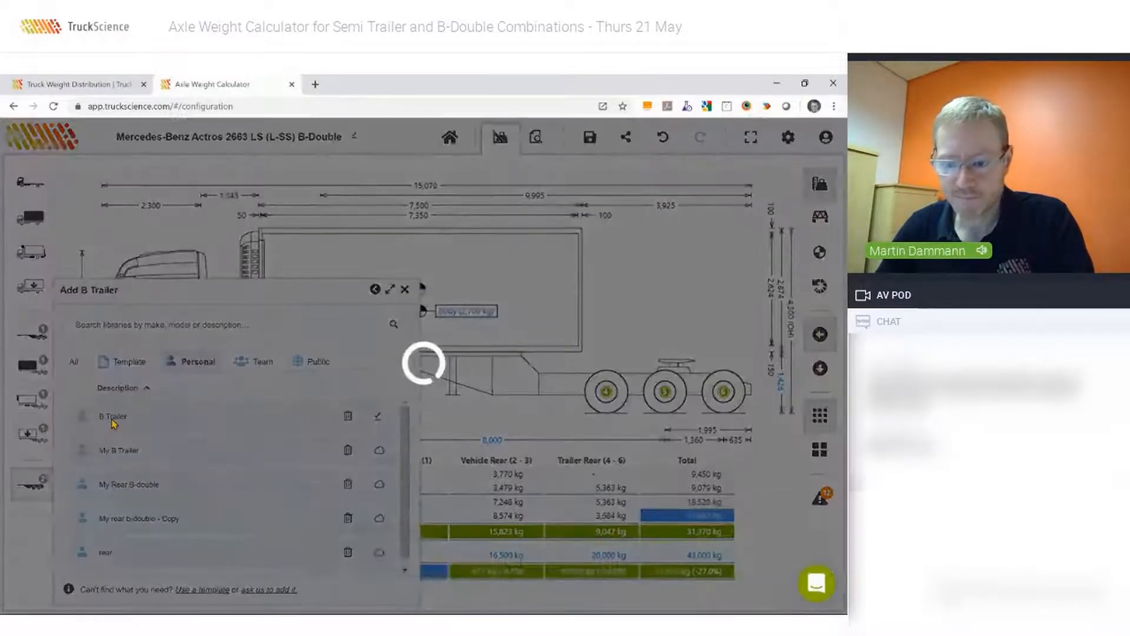
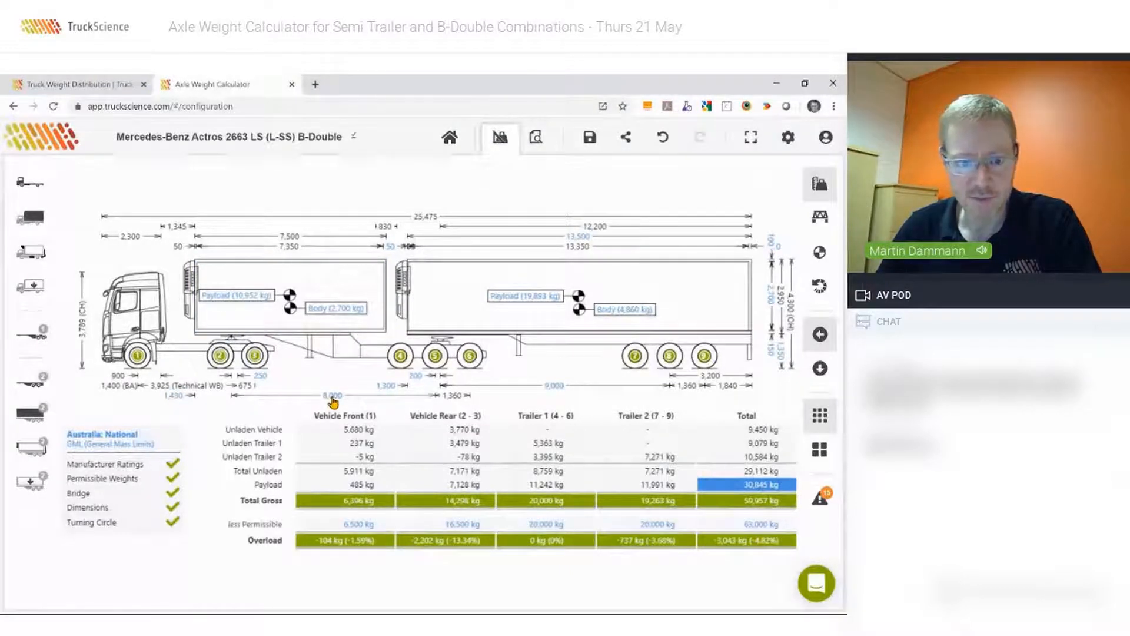
Set the A trailer's wheelbase to 8,300 mm.
left_click(332, 399)
left_click(316, 501)
type("8,300")
key("Tab")
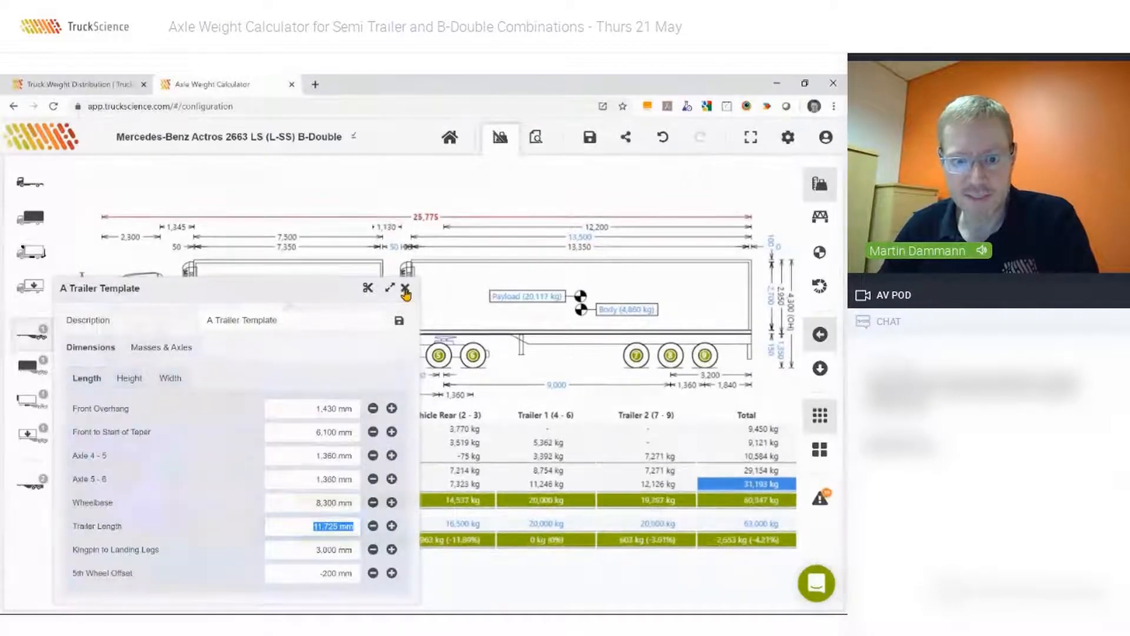
left_click(405, 287)
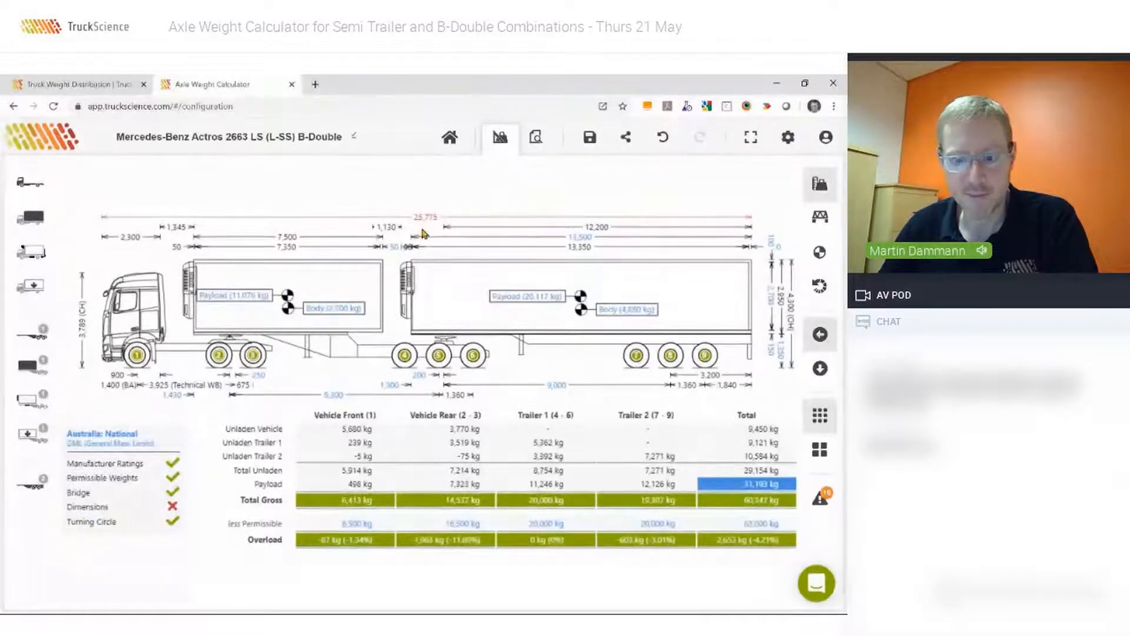
Review the combination's compliance warnings and undo the A trailer wheelbase change.
left_click(821, 502)
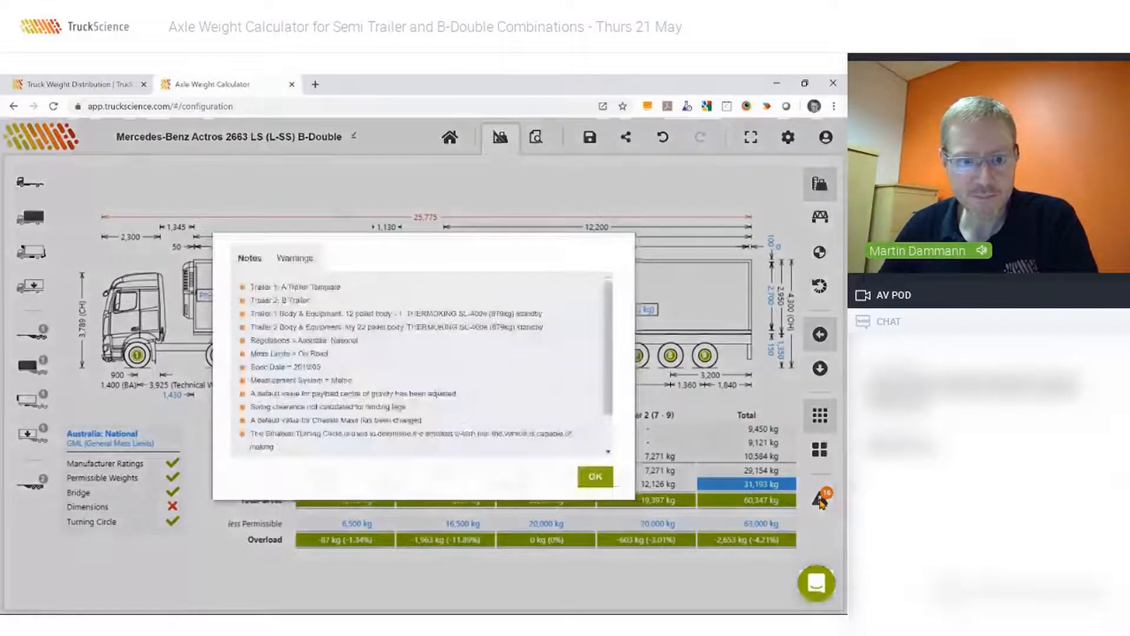
left_click(295, 258)
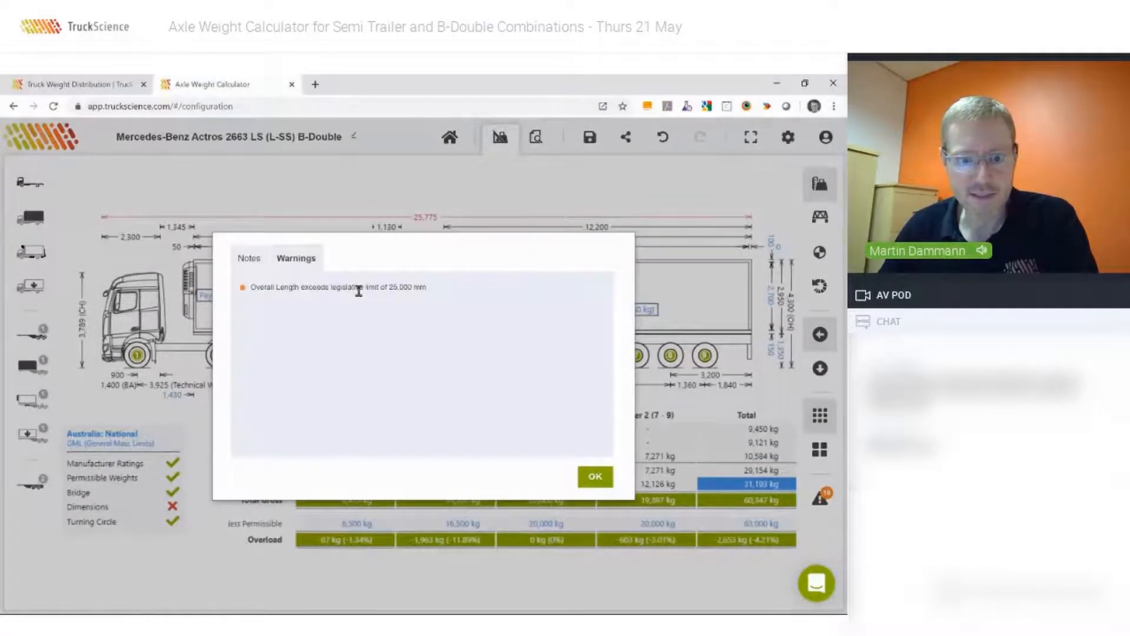
left_click(596, 477)
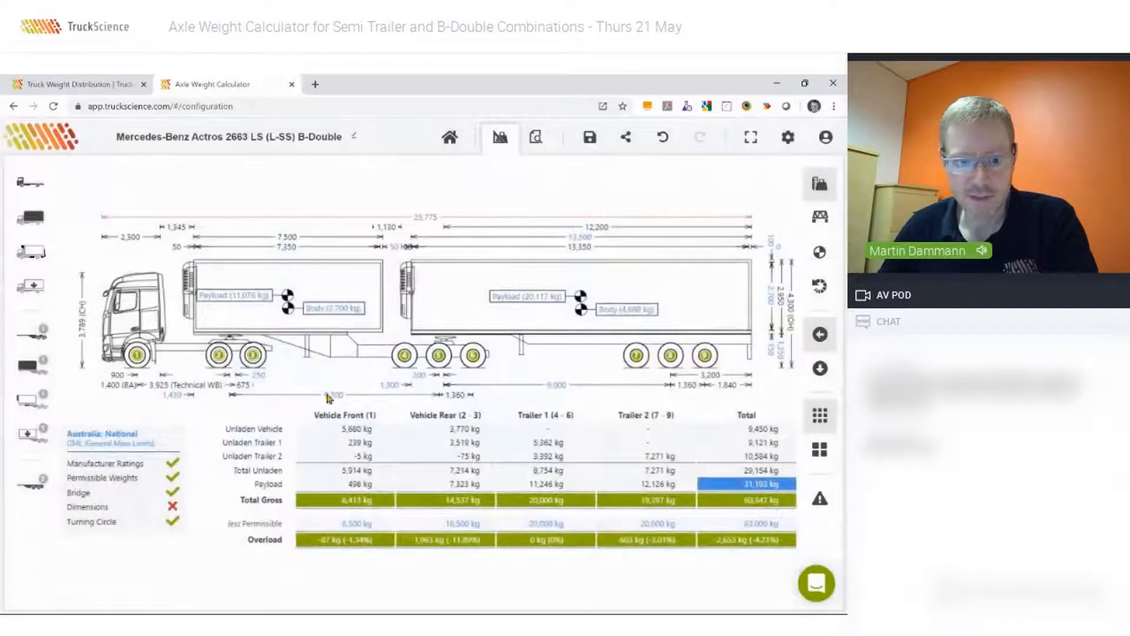
left_click(662, 138)
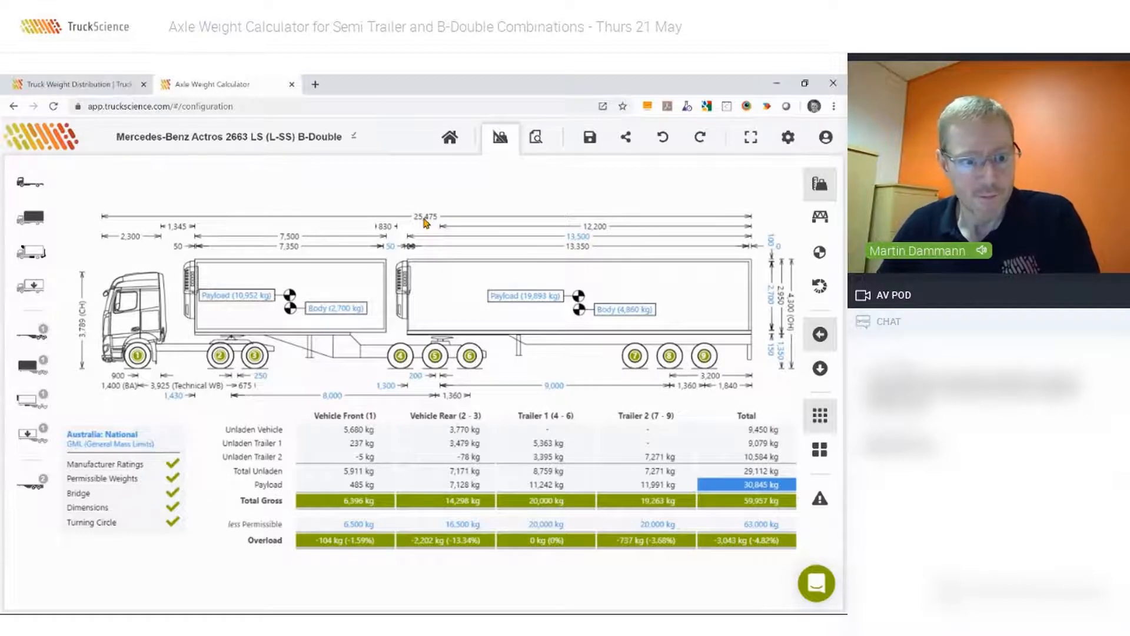
Add the Whitlock Bull Bars - MB844FC bullbar to the prime mover and position it about 142 mm ahead of the cab.
left_click(29, 255)
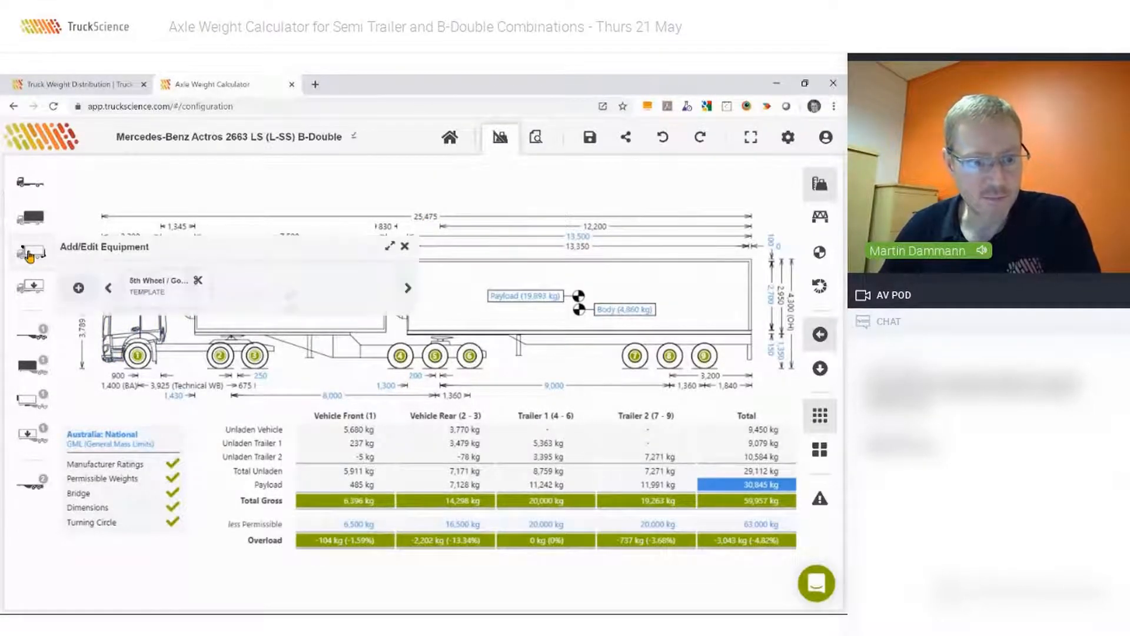
left_click(75, 289)
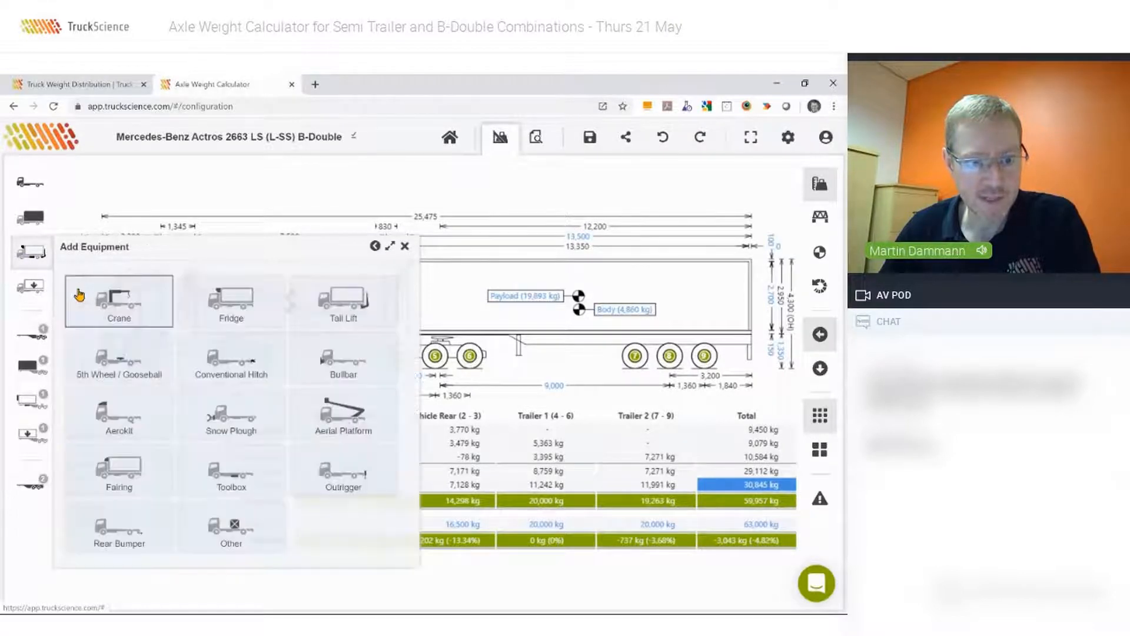
left_click(353, 357)
scroll(171, 400, "down", 2)
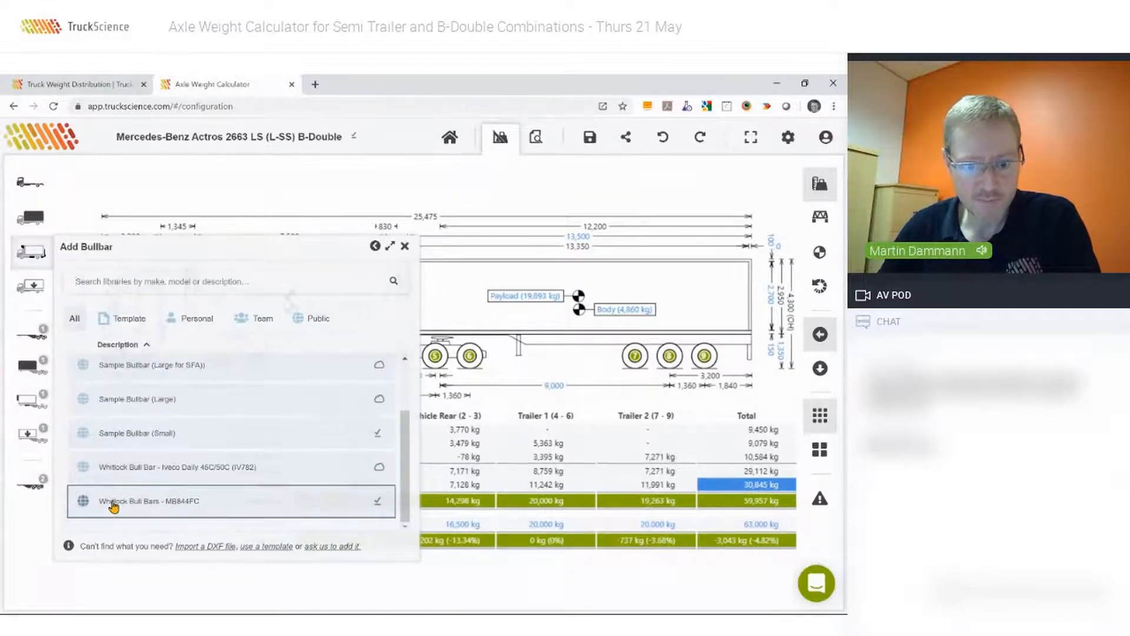
left_click(113, 501)
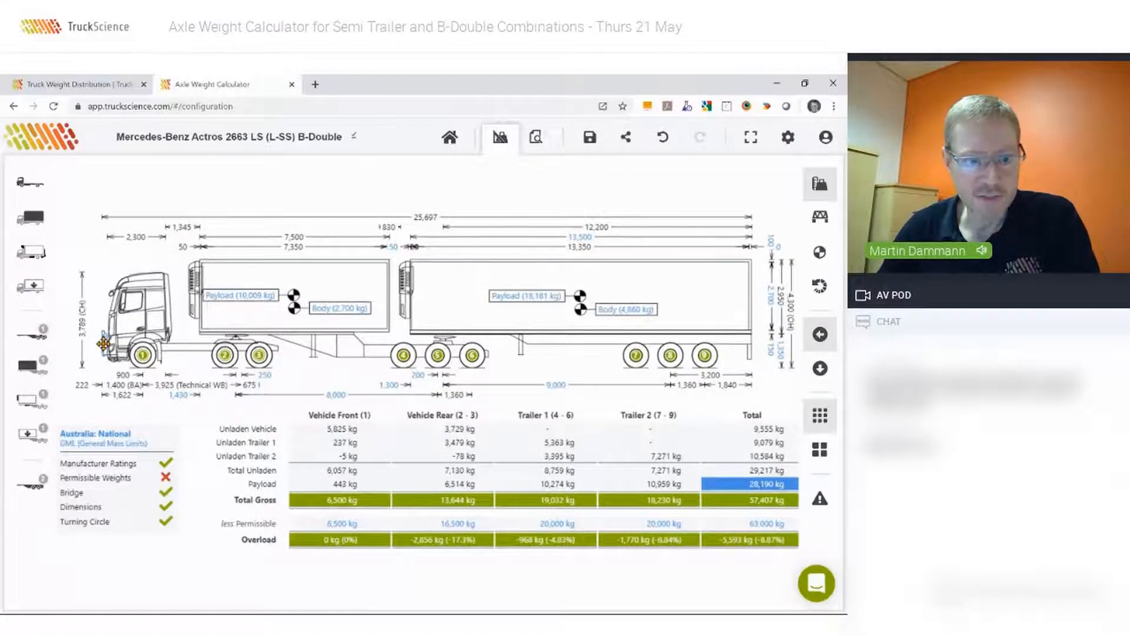
left_click_drag(103, 343, 84, 341)
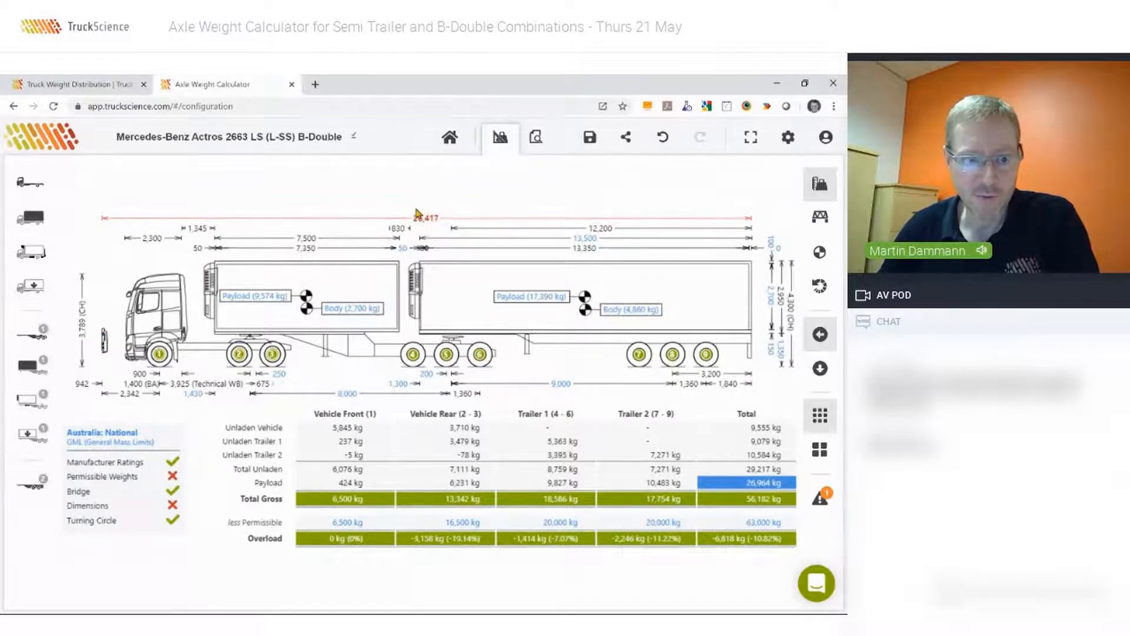
left_click_drag(106, 341, 123, 350)
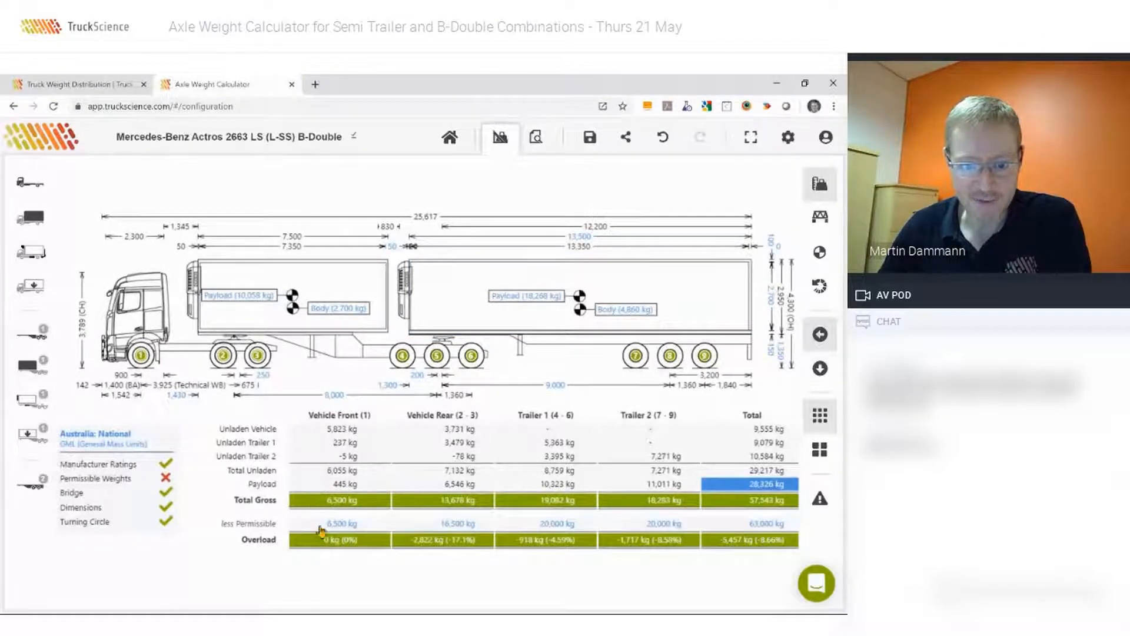
Set the prime mover's fifth wheel offset to 150 mm.
left_click(262, 381)
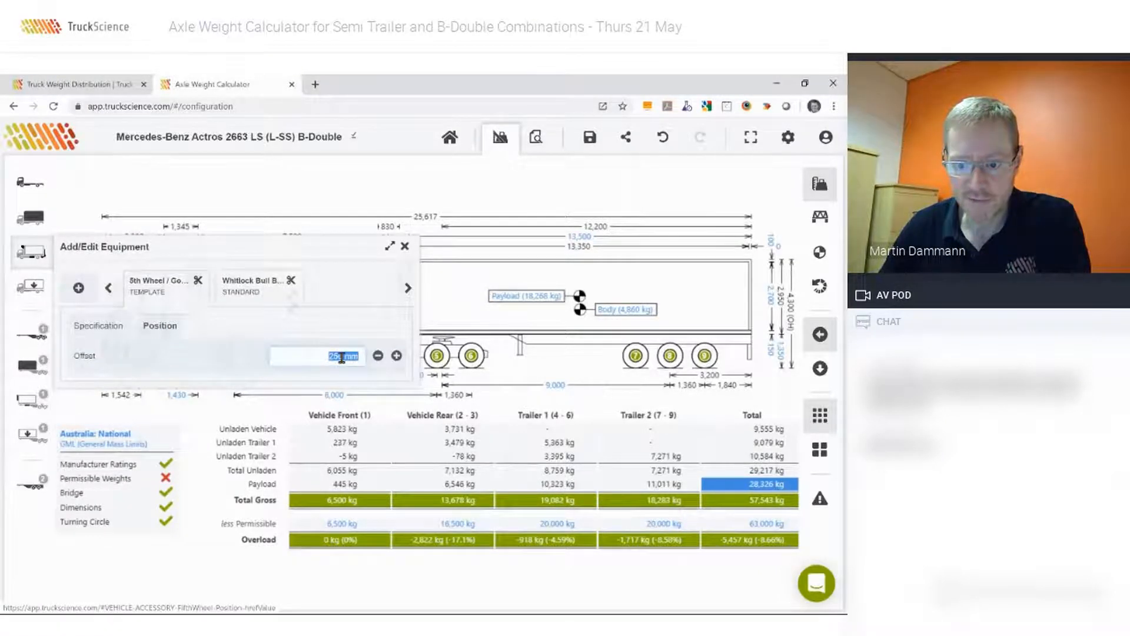
left_click_drag(342, 358, 635, 433)
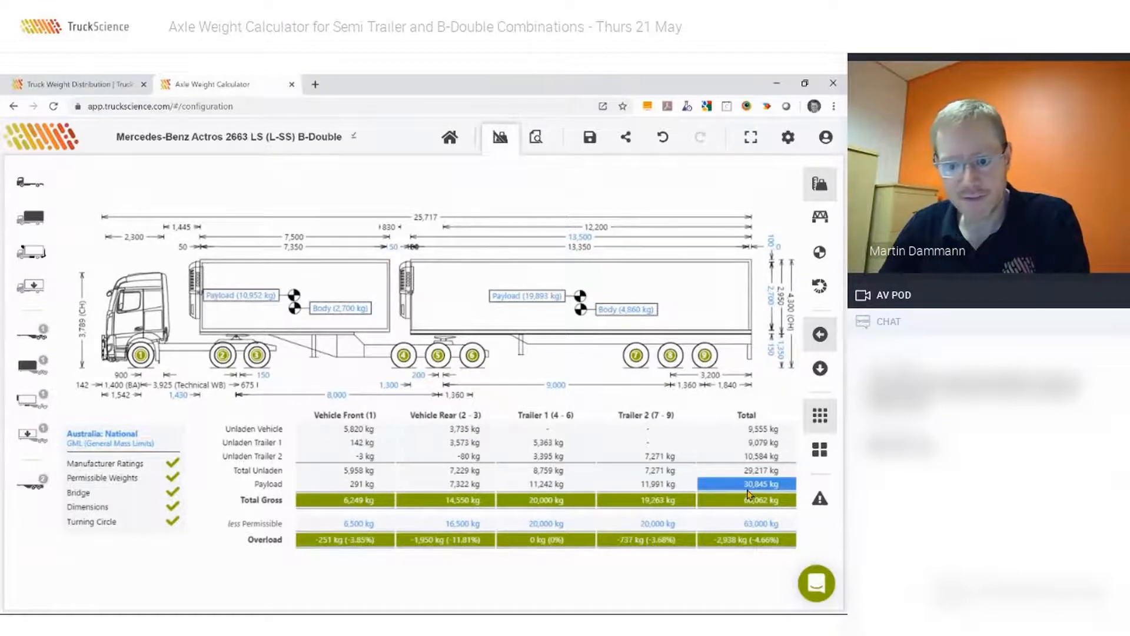
Change the regulations application for Australia: National to HML (Higher Mass Limits).
left_click(108, 445)
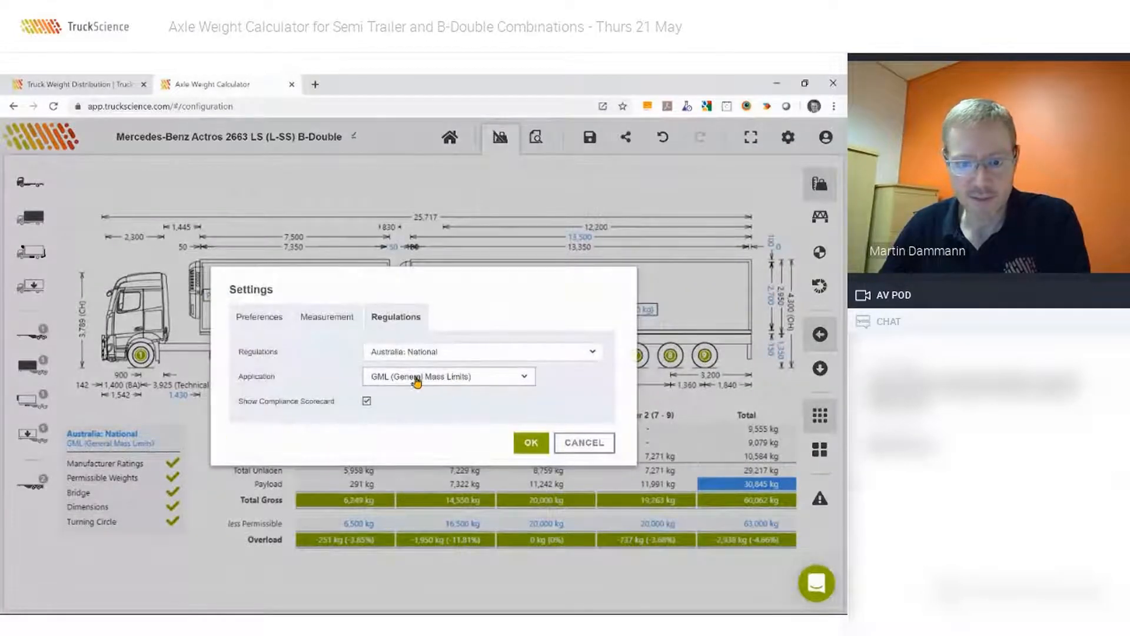
left_click(405, 382)
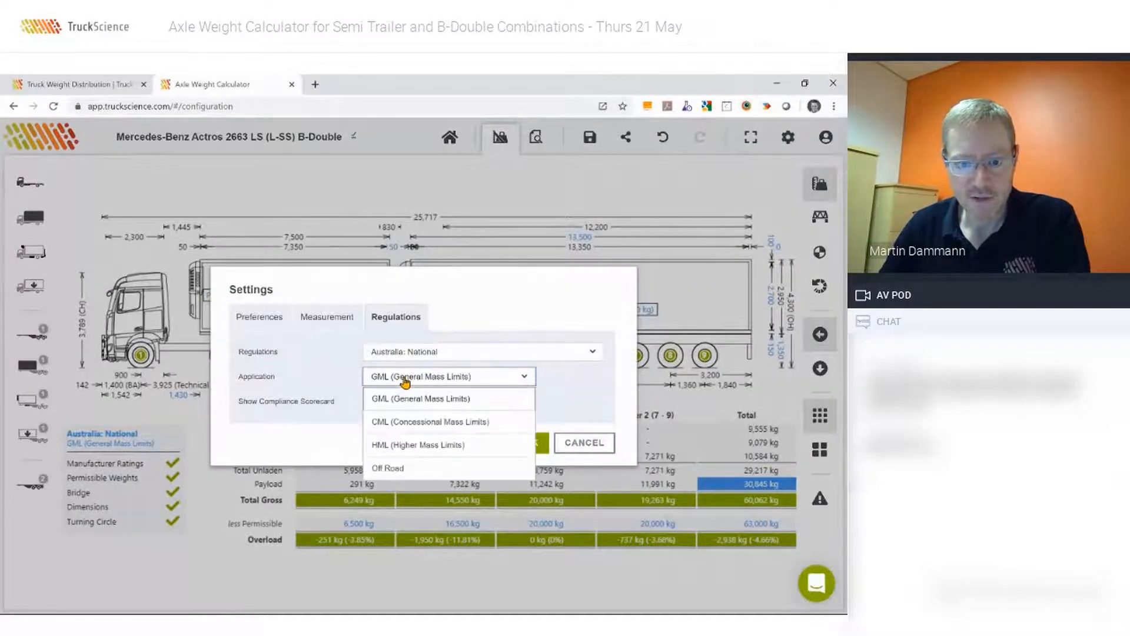
left_click(384, 447)
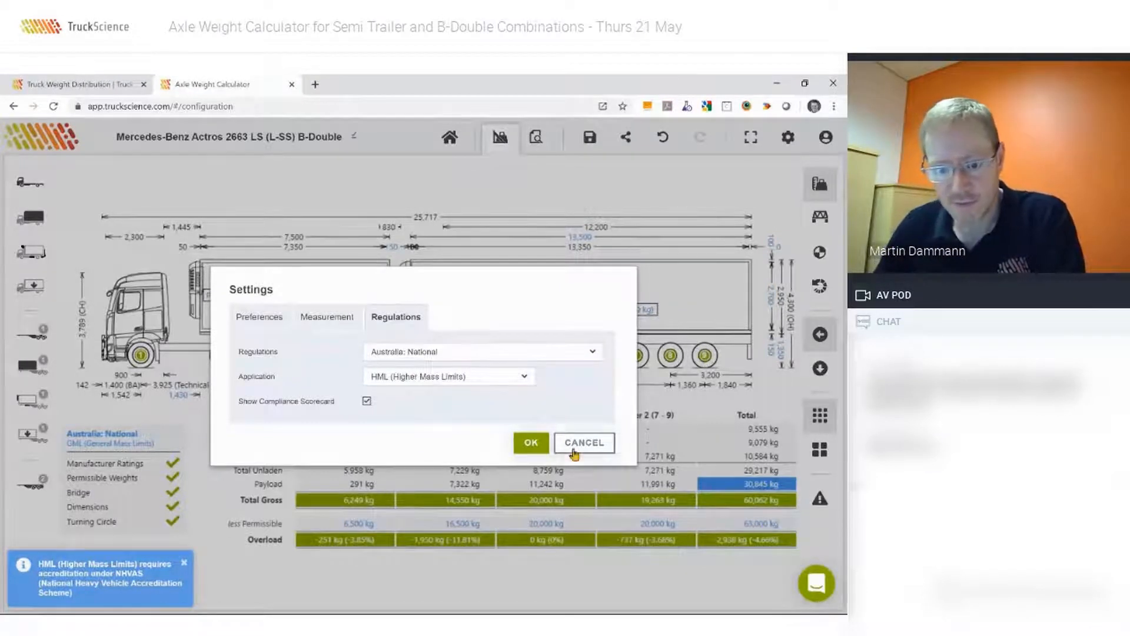
left_click(532, 442)
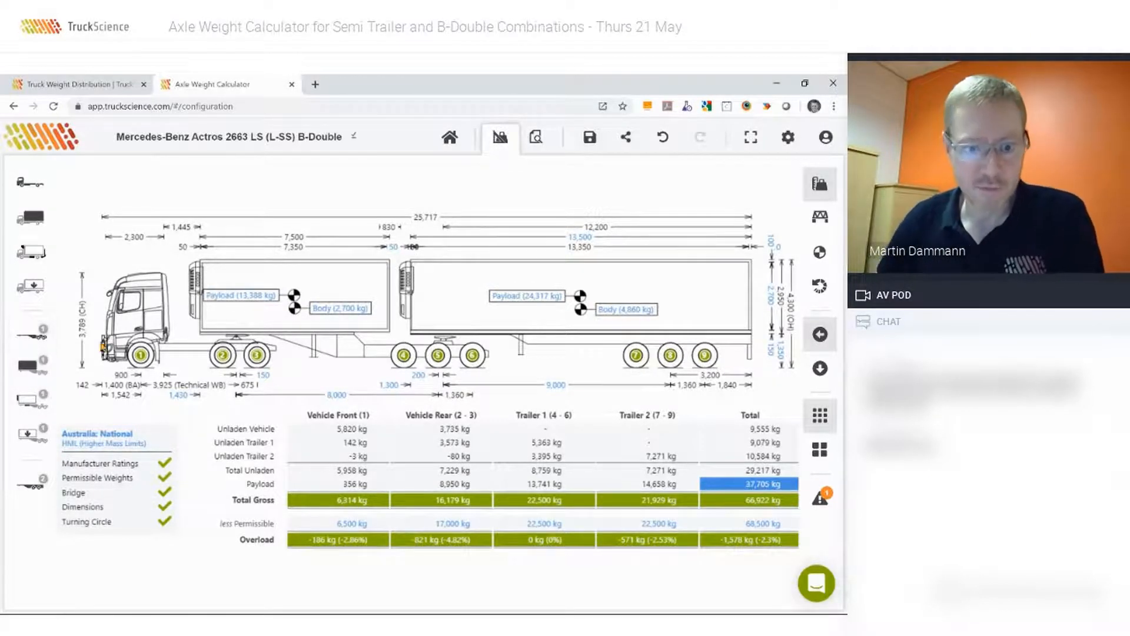
Switch the A trailer to a detailed payload, search for "12 pal" and add Pallets - 12 (1165mm x 1165mm each).
mouse_move(295, 301)
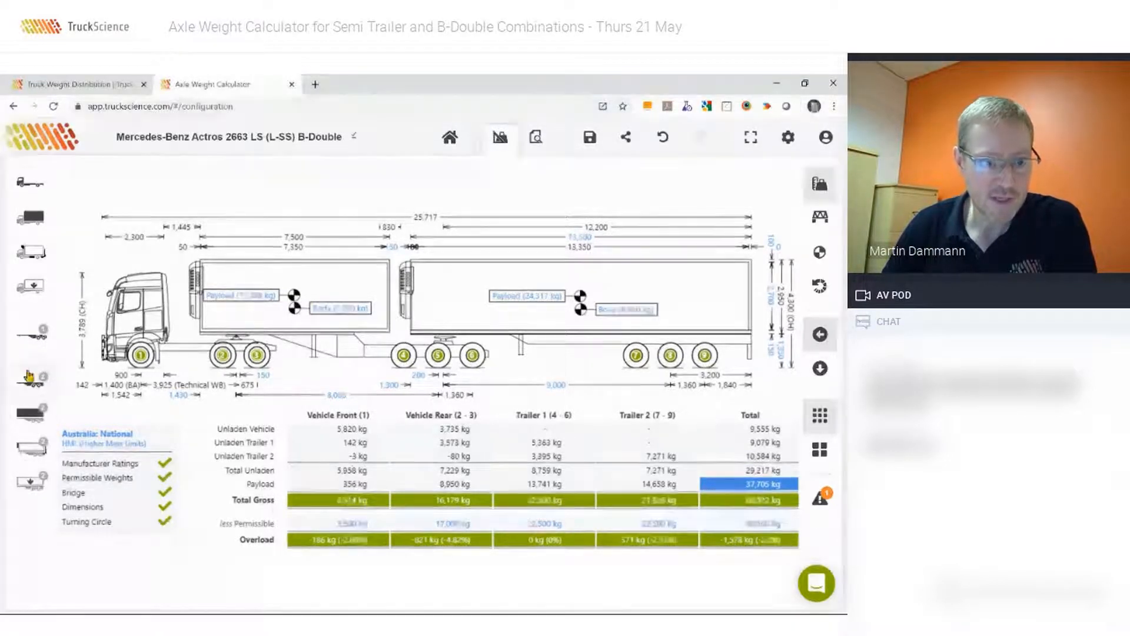
left_click(29, 338)
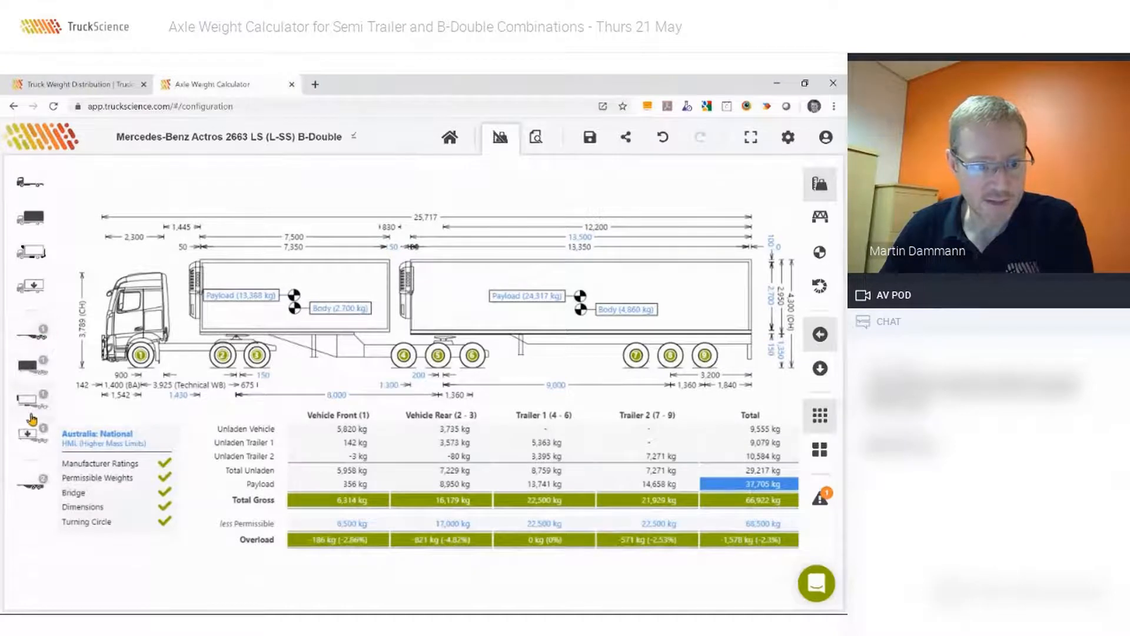
left_click(26, 438)
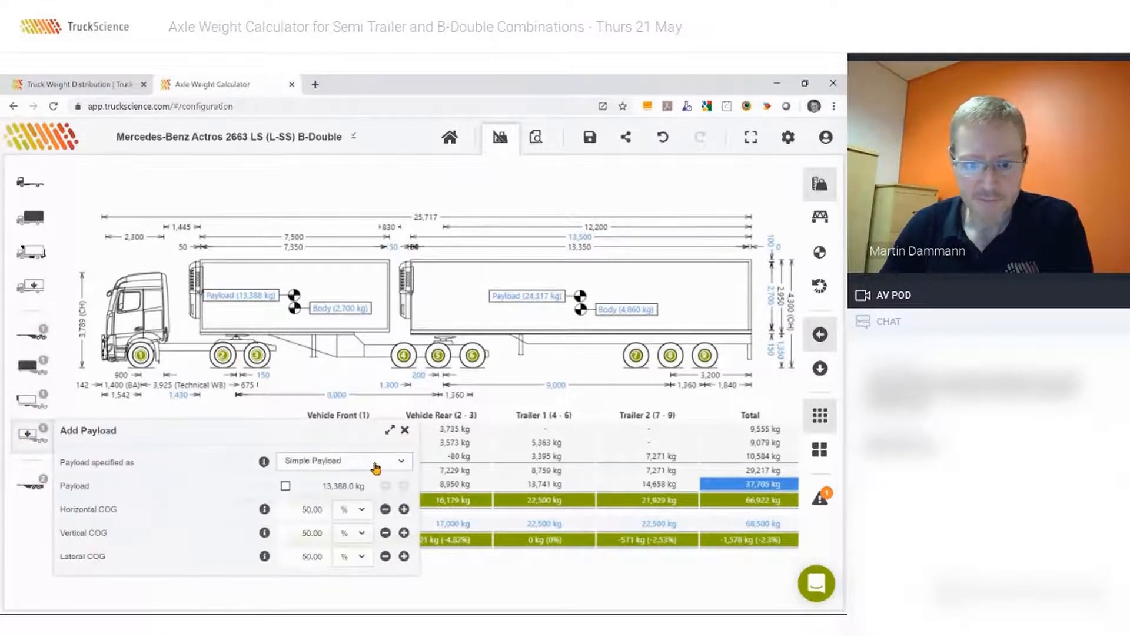
left_click(352, 461)
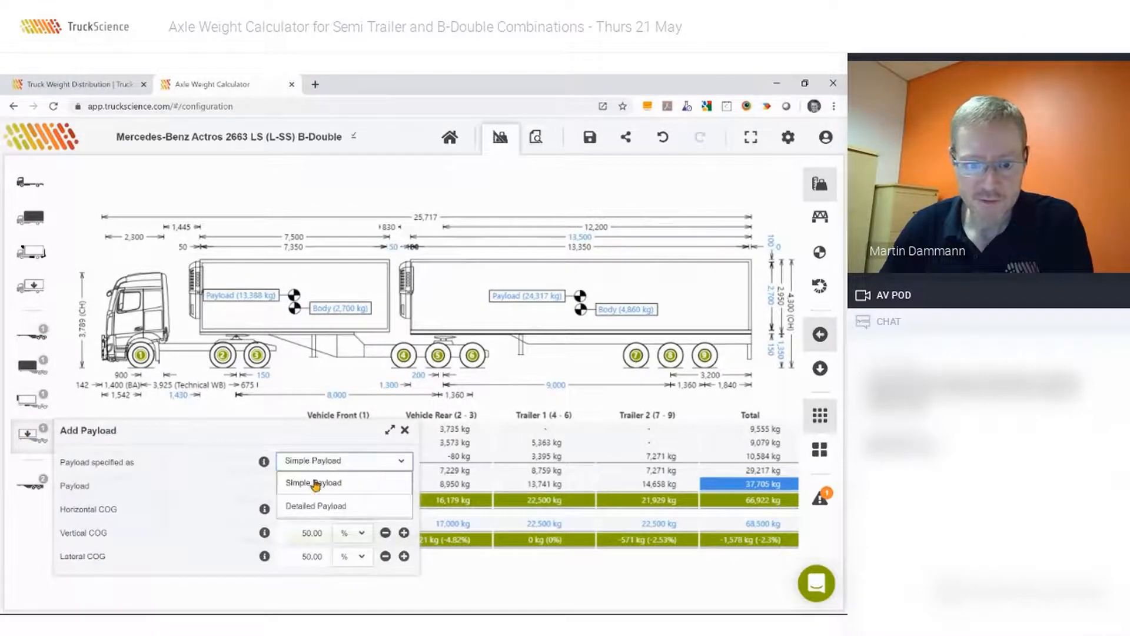
left_click(297, 509)
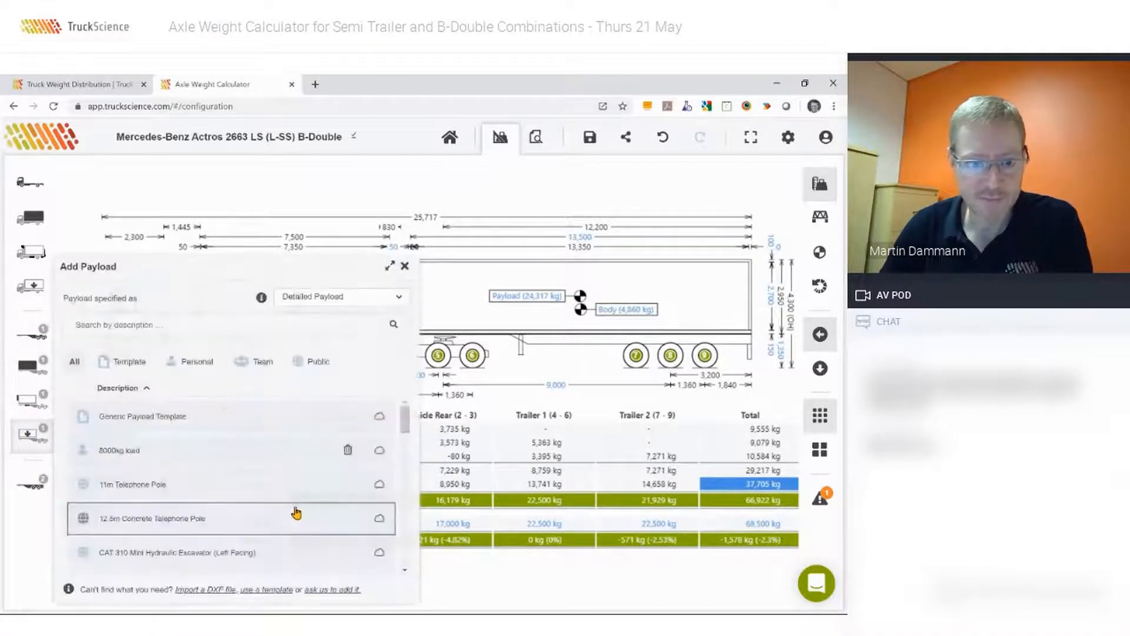
left_click(133, 325)
type("l")
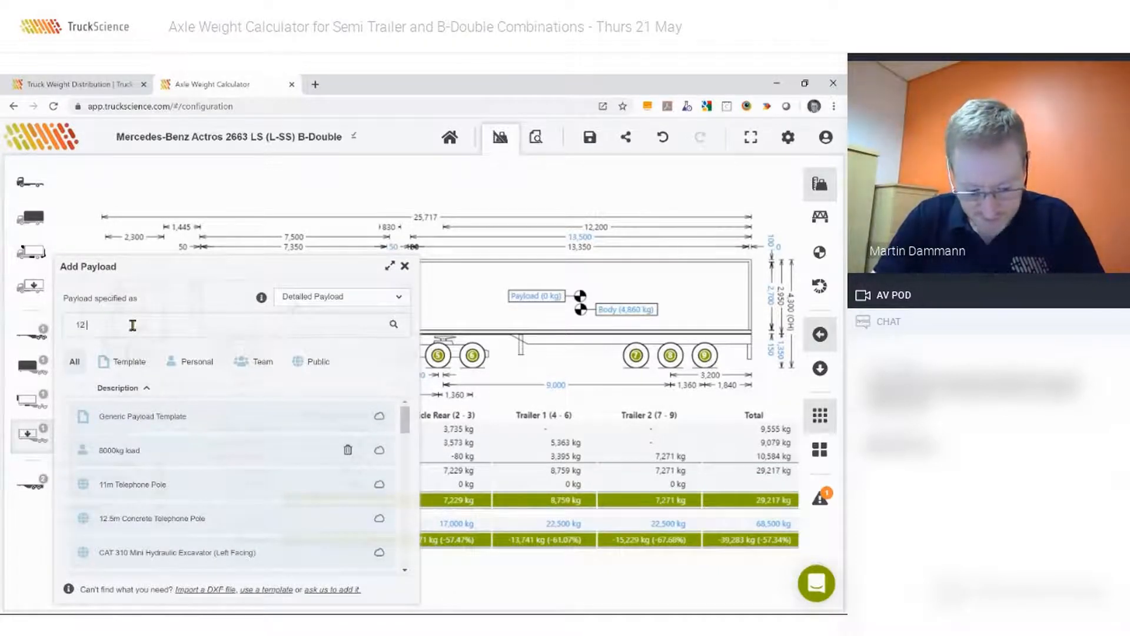
type("2 pal")
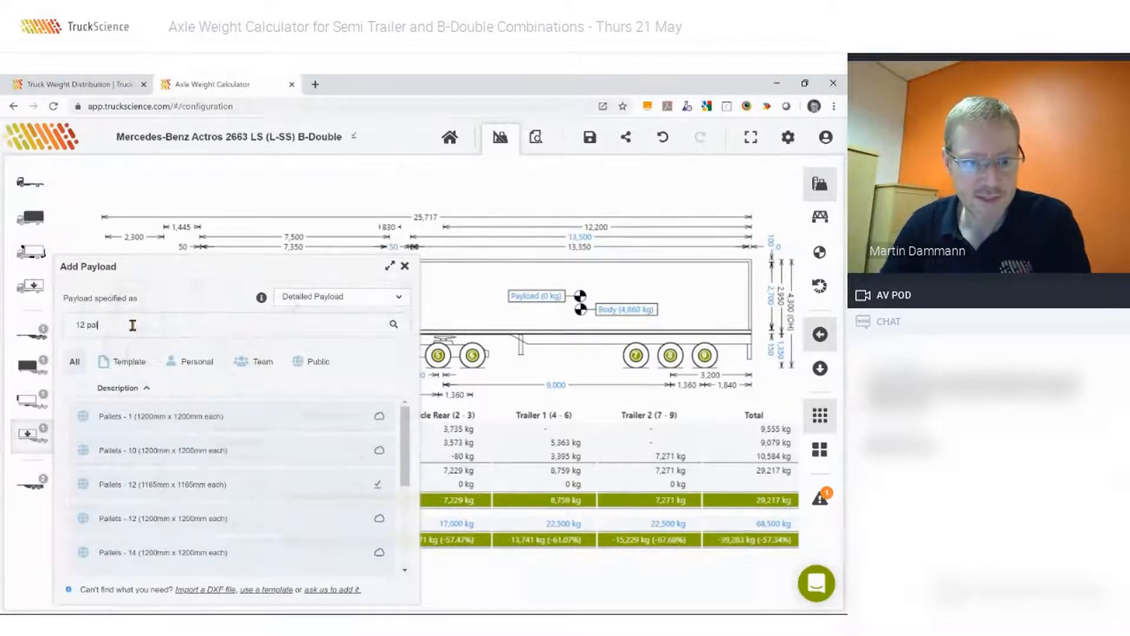
left_click(175, 488)
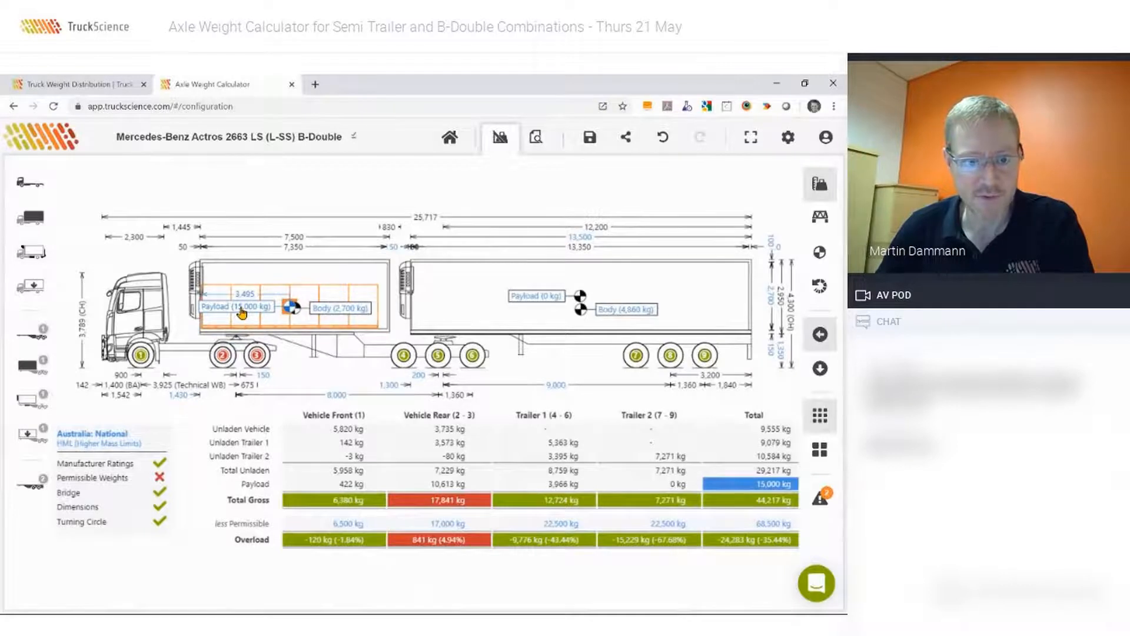
Set the A trailer's pallet load quantity to 13500 kg and shift the pallets slightly rearward inside the body.
double_click(239, 314)
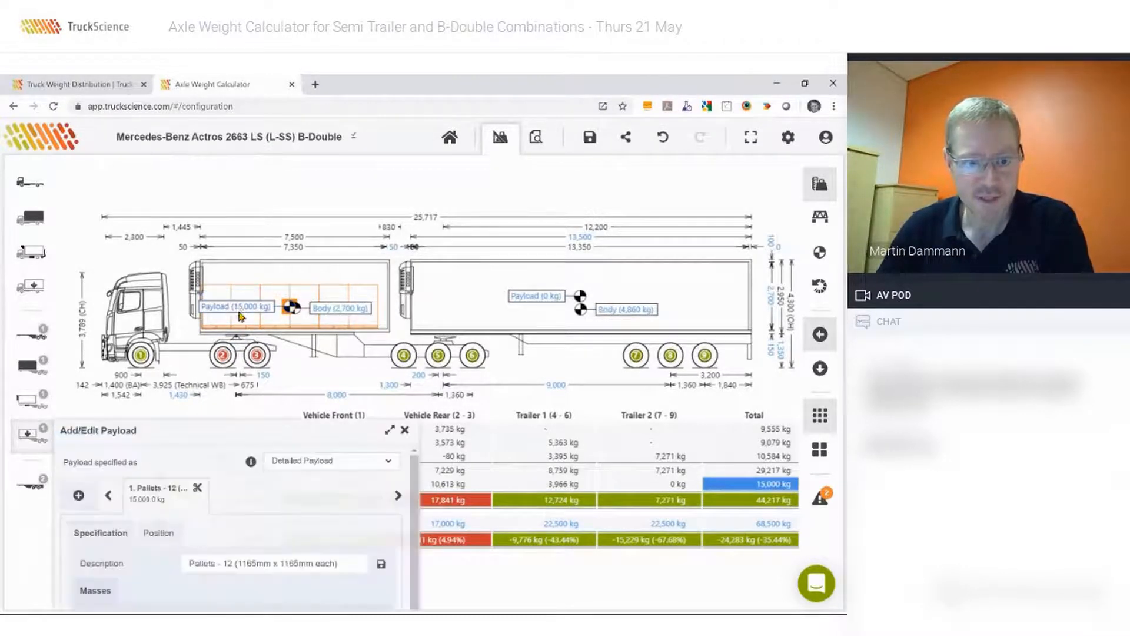
left_click(274, 449)
type("13500")
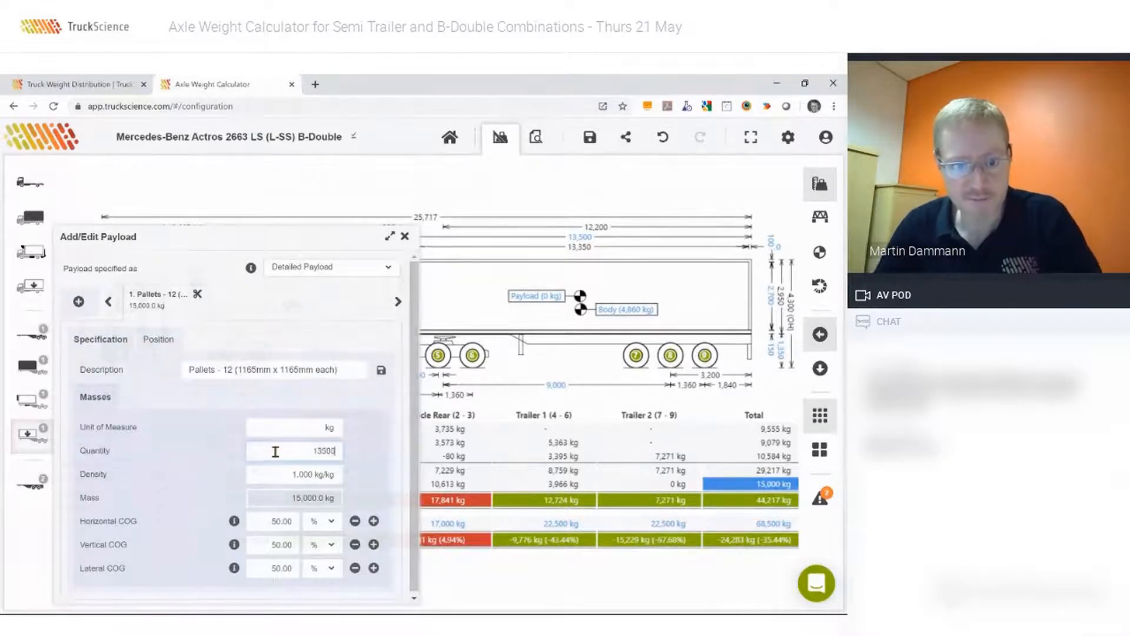
key("Tab")
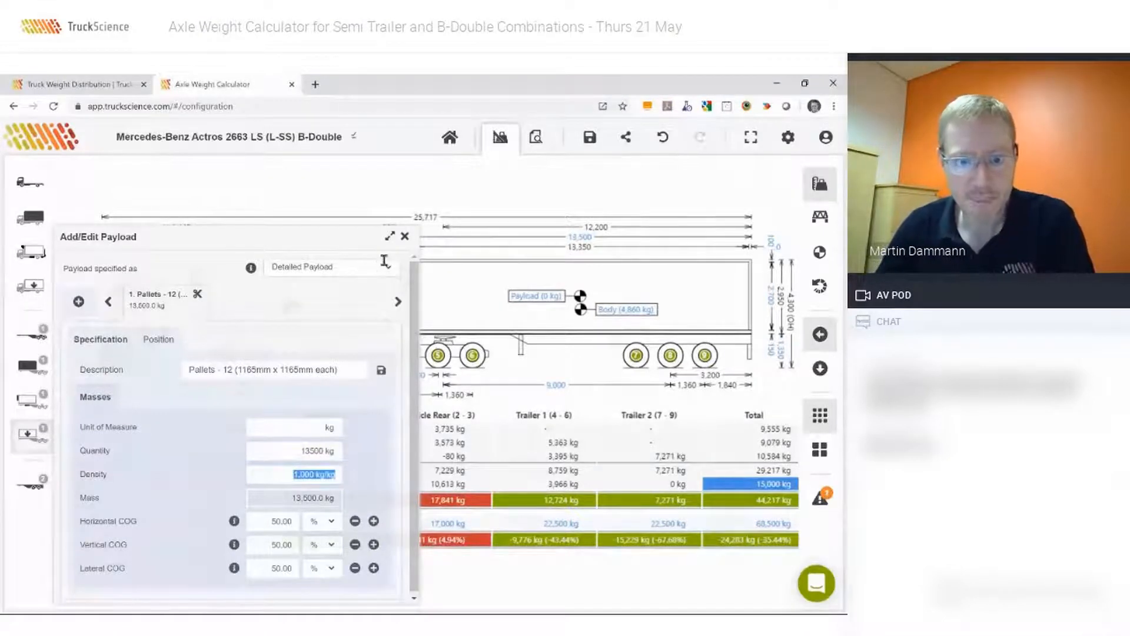
left_click(405, 238)
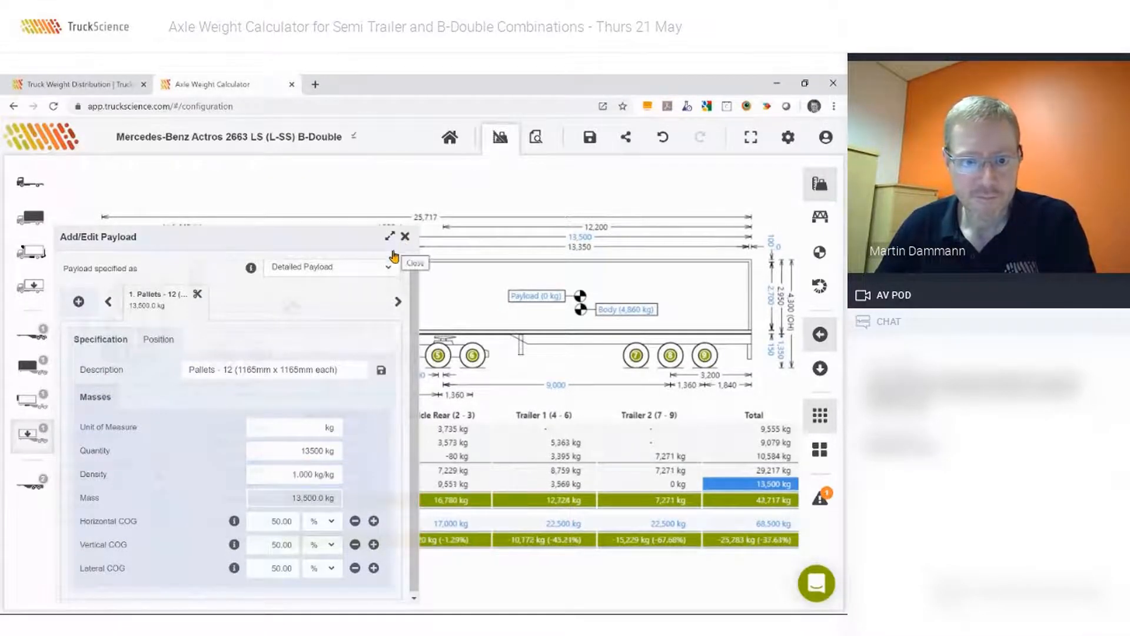
left_click_drag(255, 293, 256, 294)
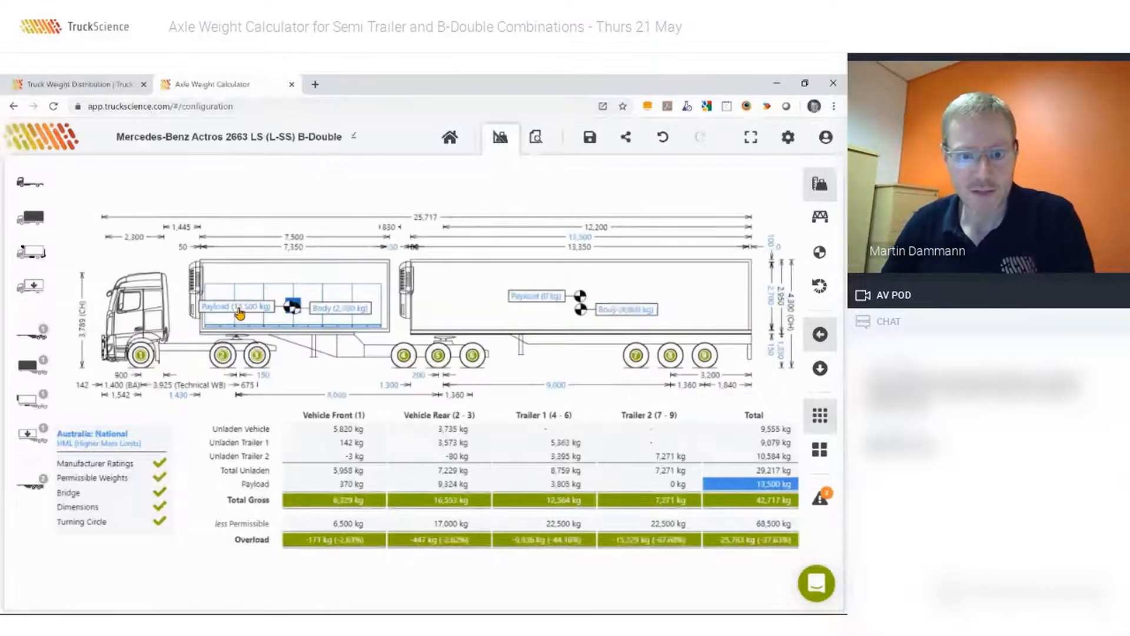
Switch the B trailer to a detailed payload, search for "22 pal" and add Pallets - 22 (1165mm x 1165mm each).
left_click(30, 491)
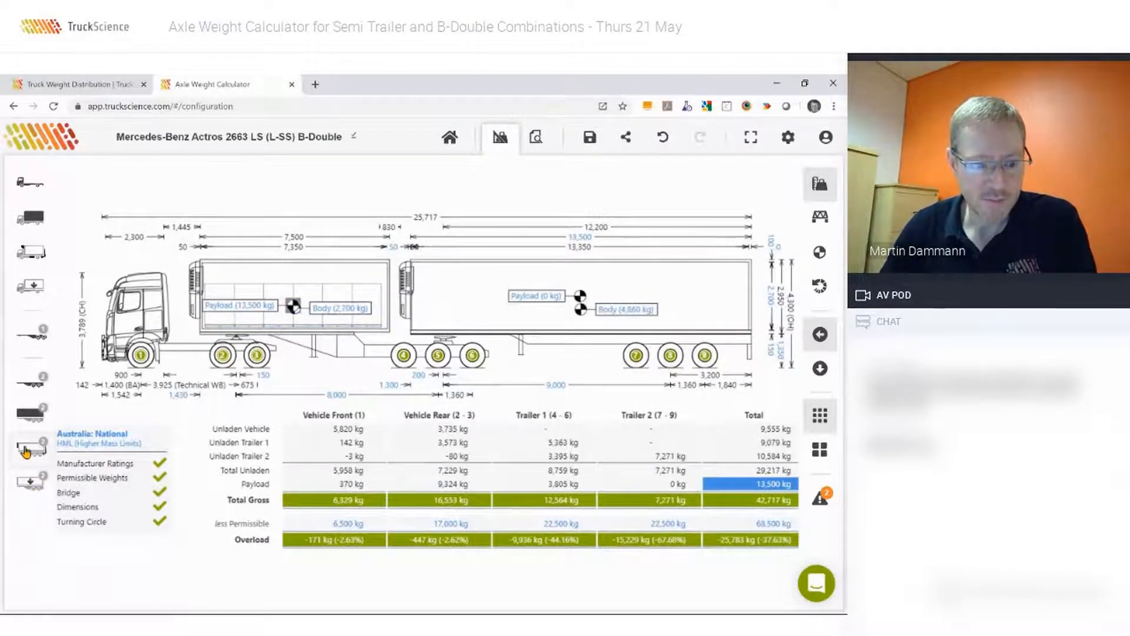
left_click(27, 489)
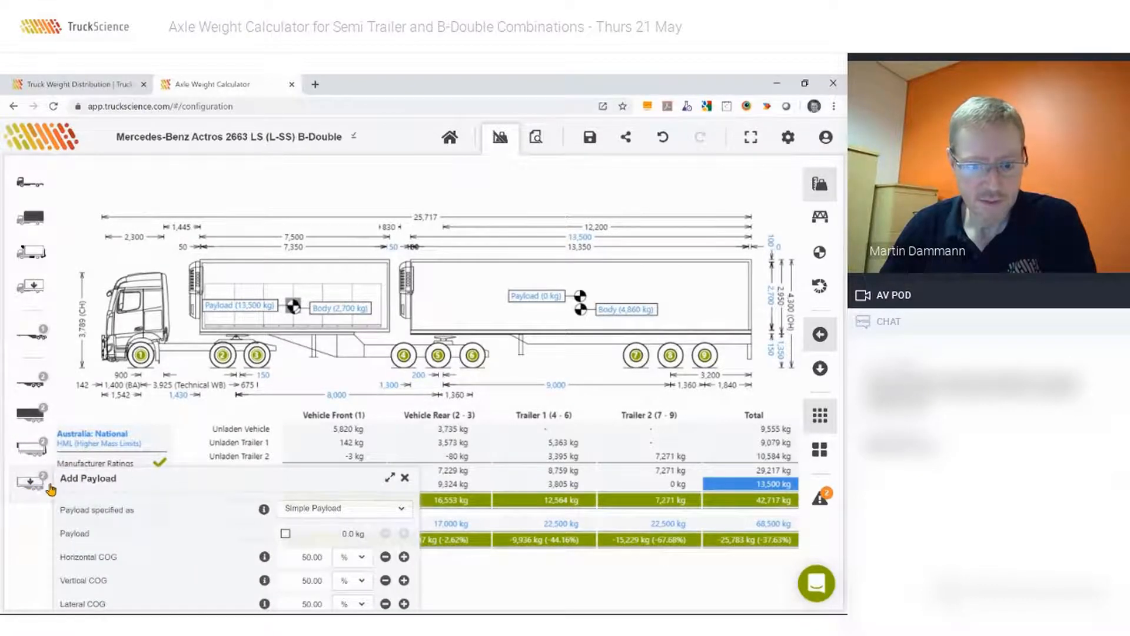
left_click(357, 491)
left_click(302, 534)
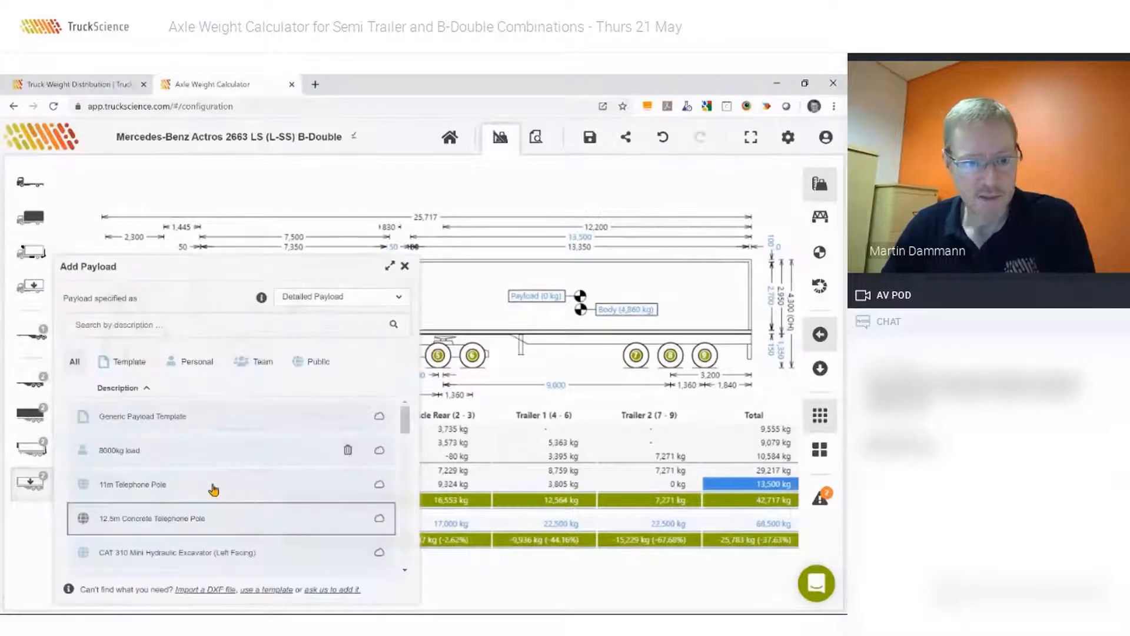
left_click(113, 324)
type("22 pal")
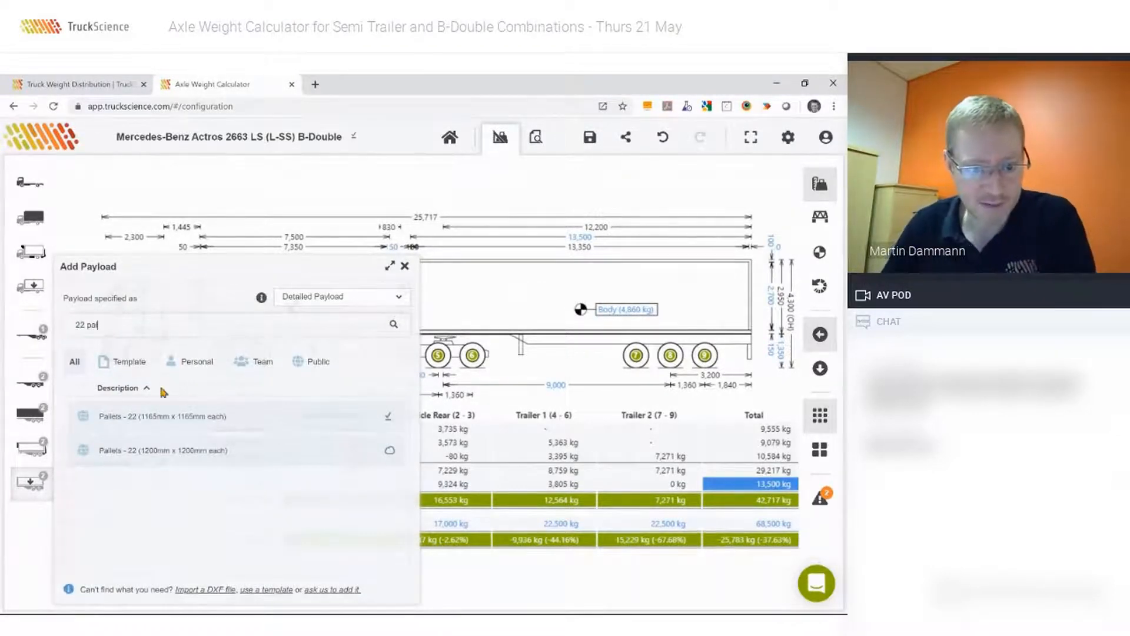
left_click(153, 416)
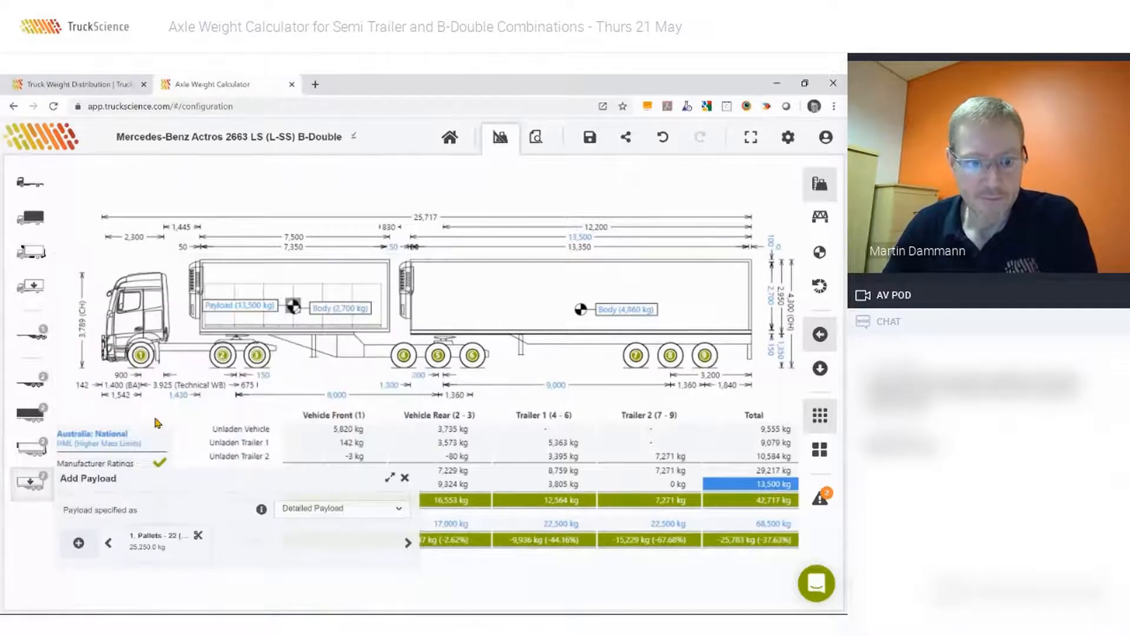
Set the B trailer's pallet load quantity to 24500 kg.
left_click_drag(445, 319, 447, 319)
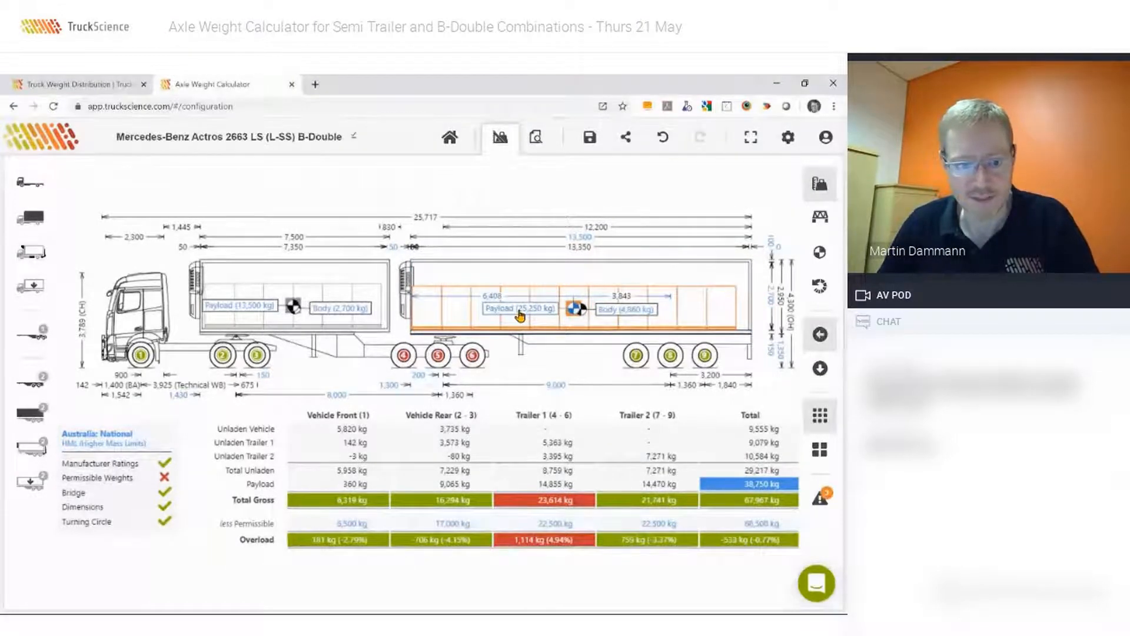
double_click(511, 317)
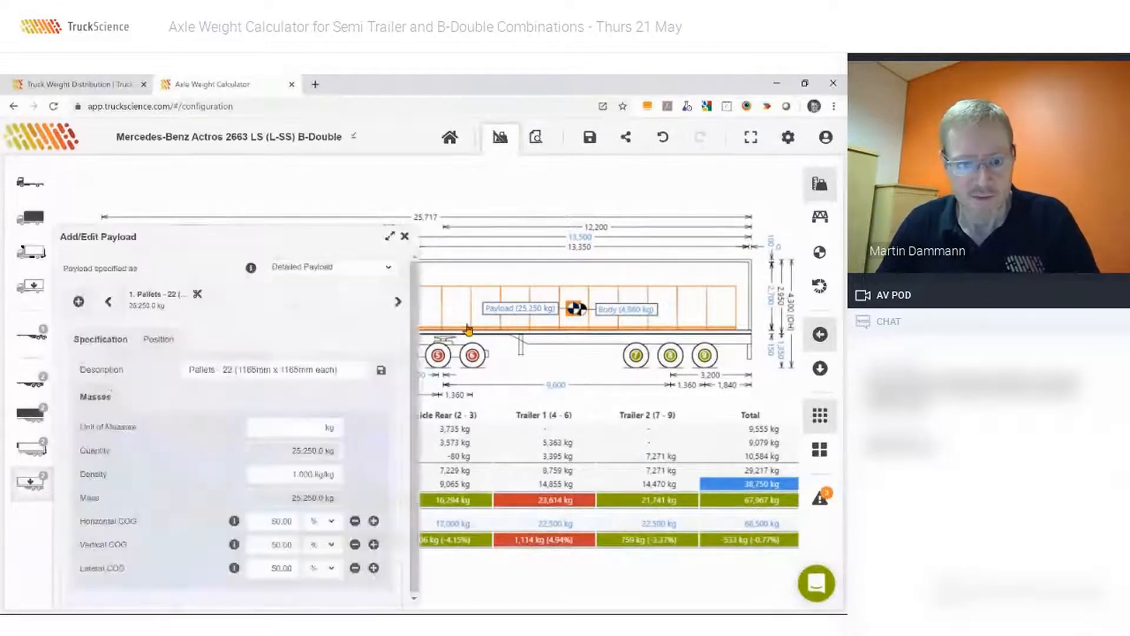
left_click(277, 450)
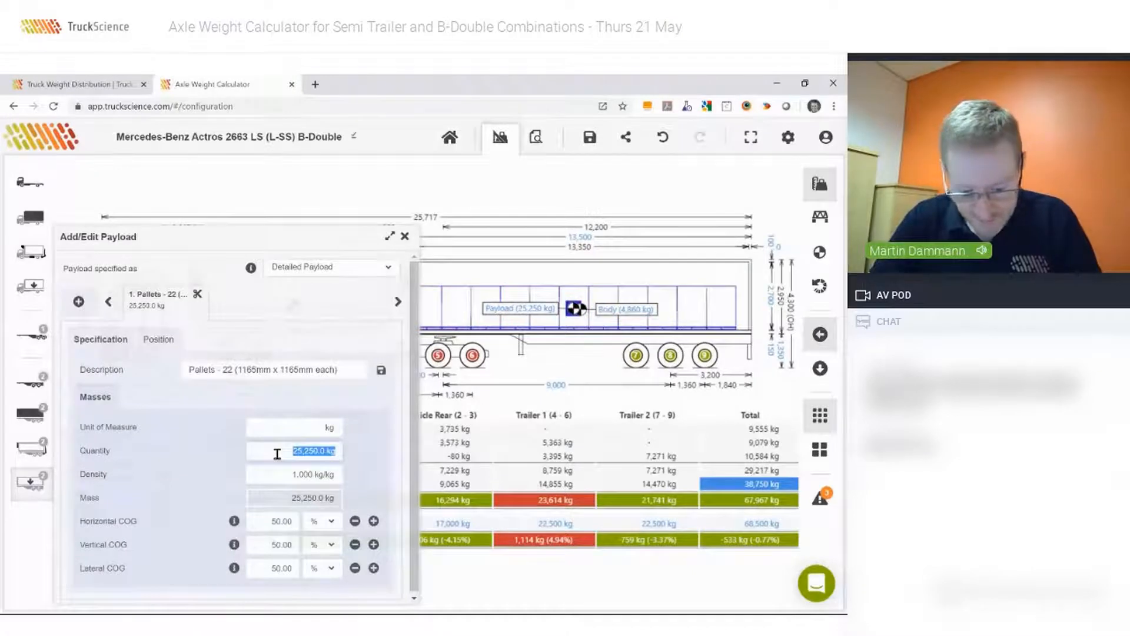
type("24500")
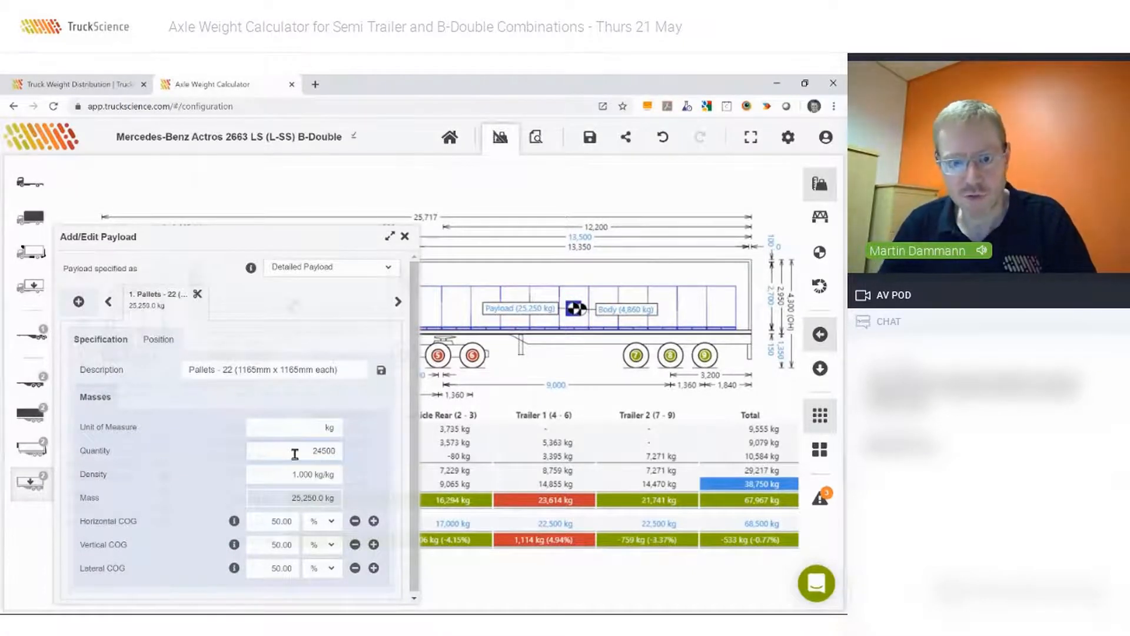
key("Tab")
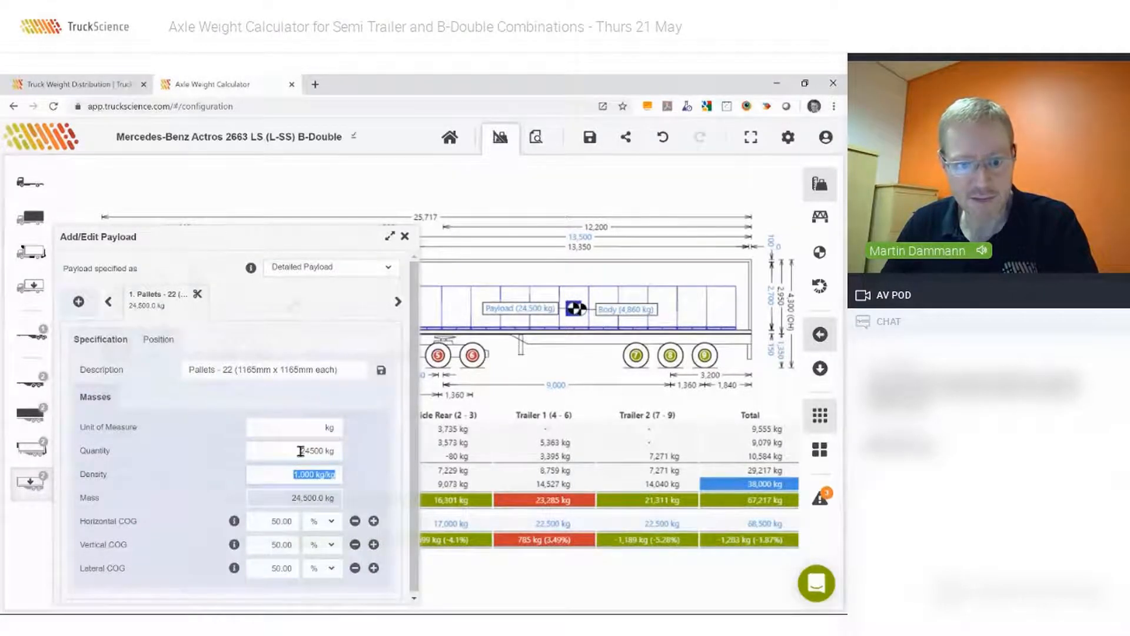
left_click(404, 237)
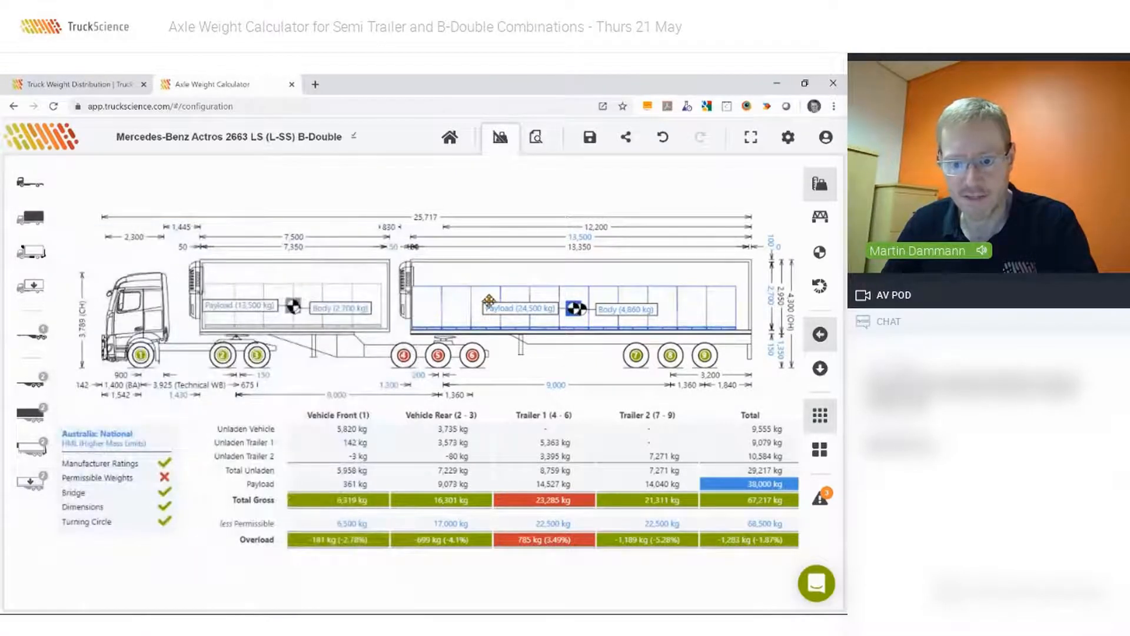
Shift the B trailer's pallets rearward to the back of the body, checking the load layout in the top view.
left_click_drag(455, 301, 451, 307)
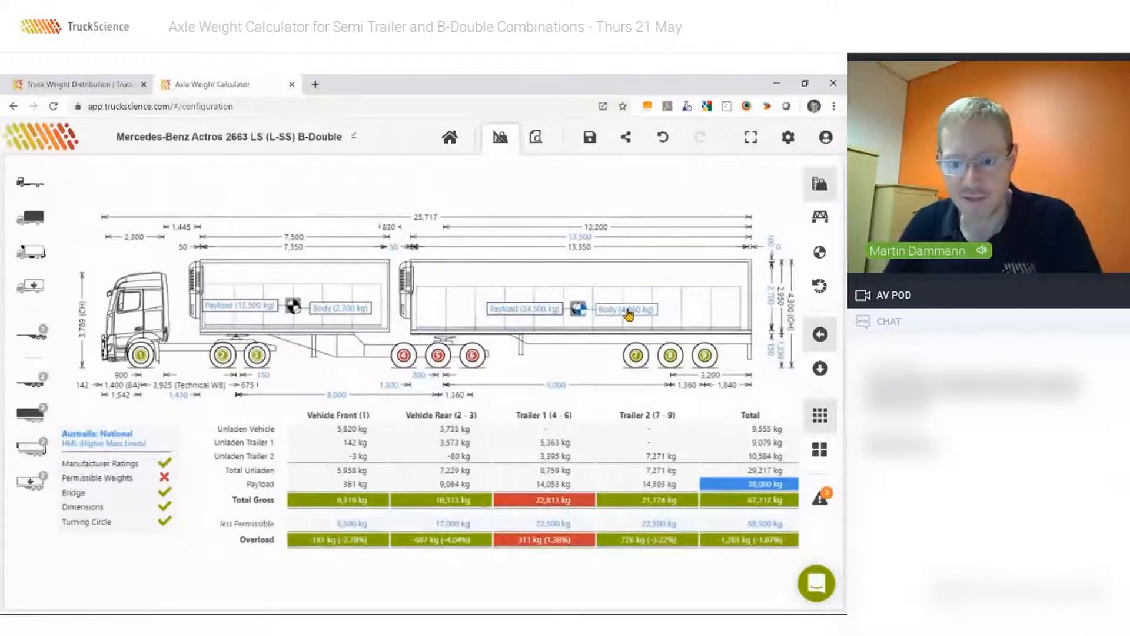
left_click(659, 312)
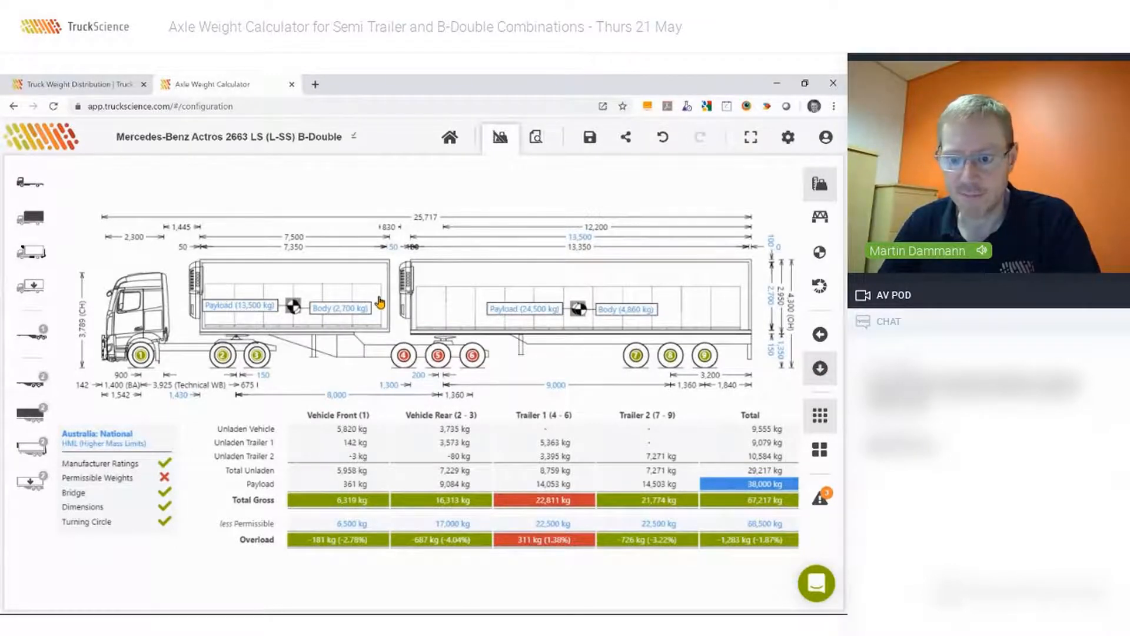
left_click(820, 369)
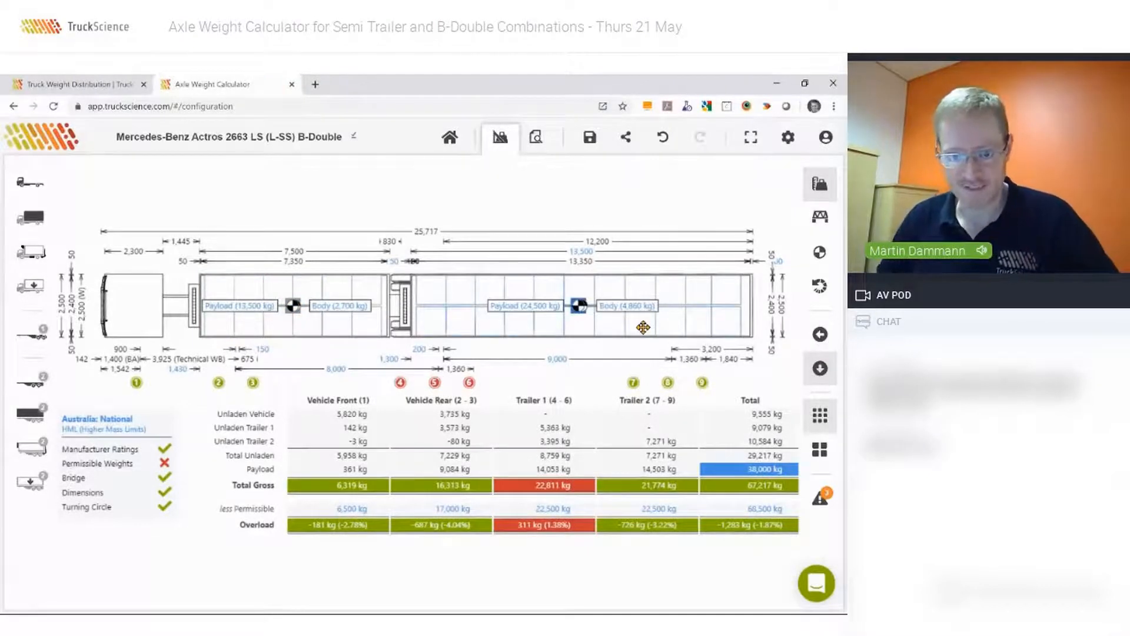
left_click(819, 335)
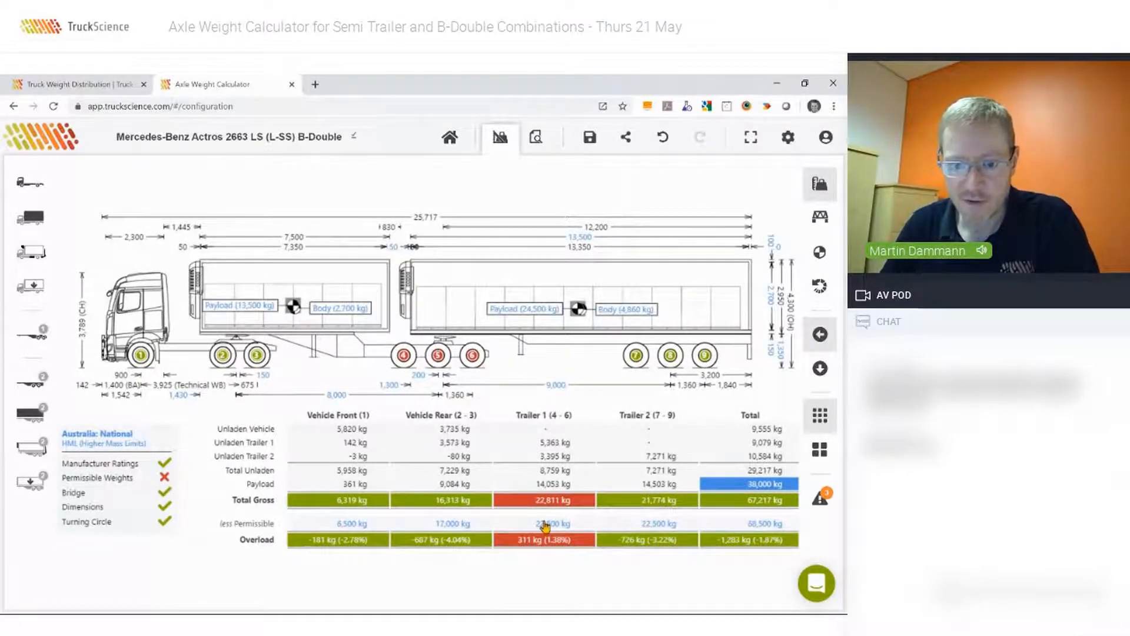
left_click_drag(453, 300, 458, 300)
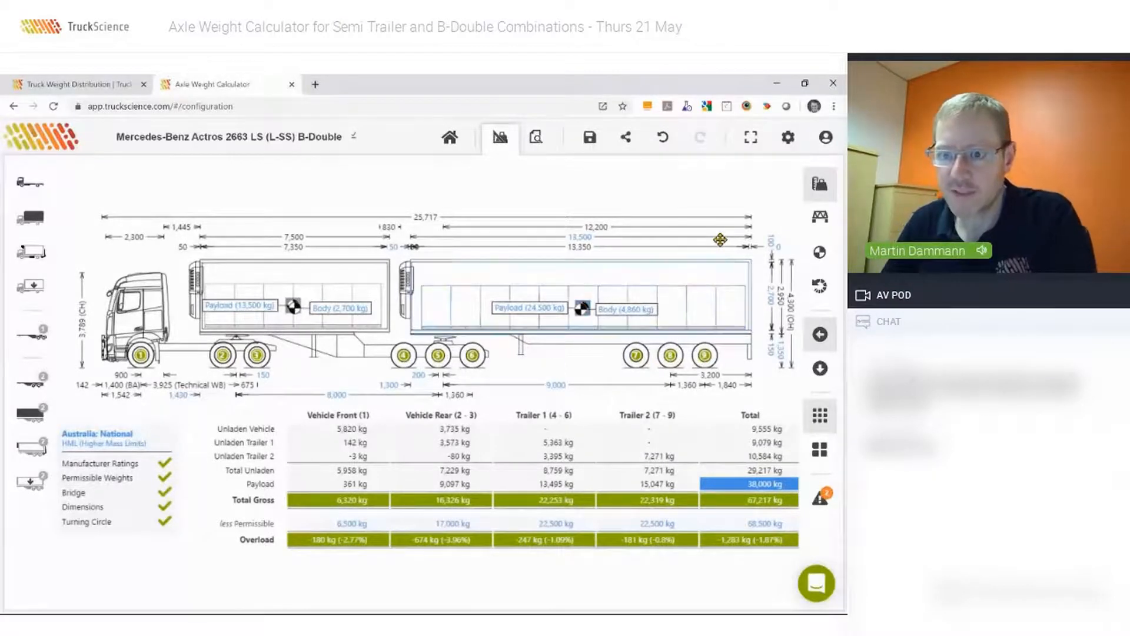
Display the Trailer 2 weight breakdown and override the B trailer's kingpin chassis mass with 3500 kg.
left_click(819, 186)
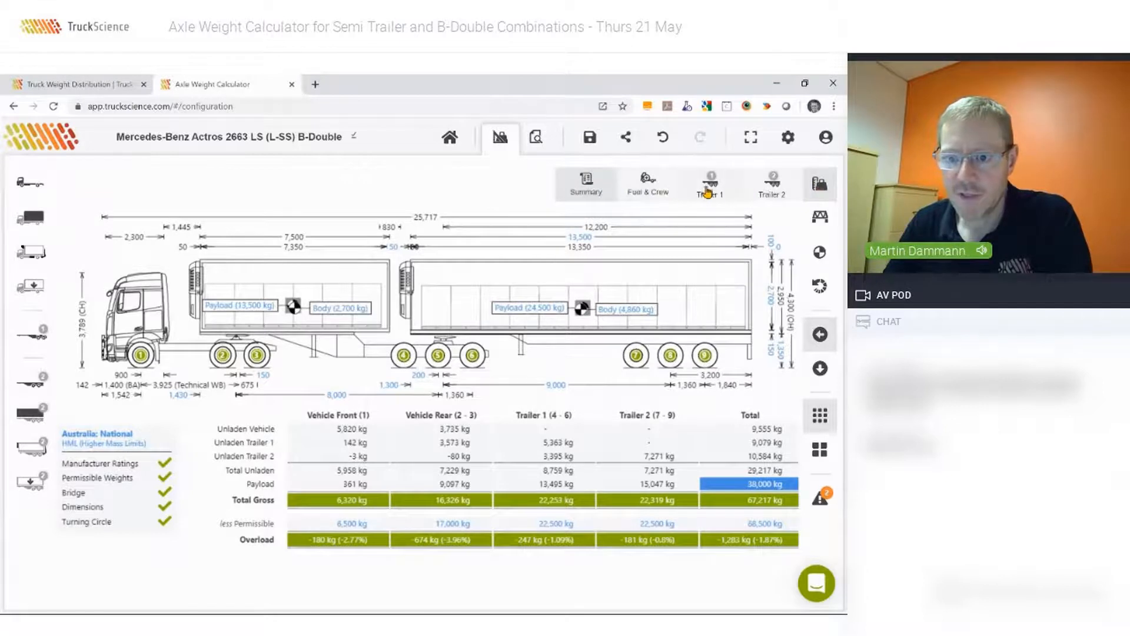
left_click(773, 184)
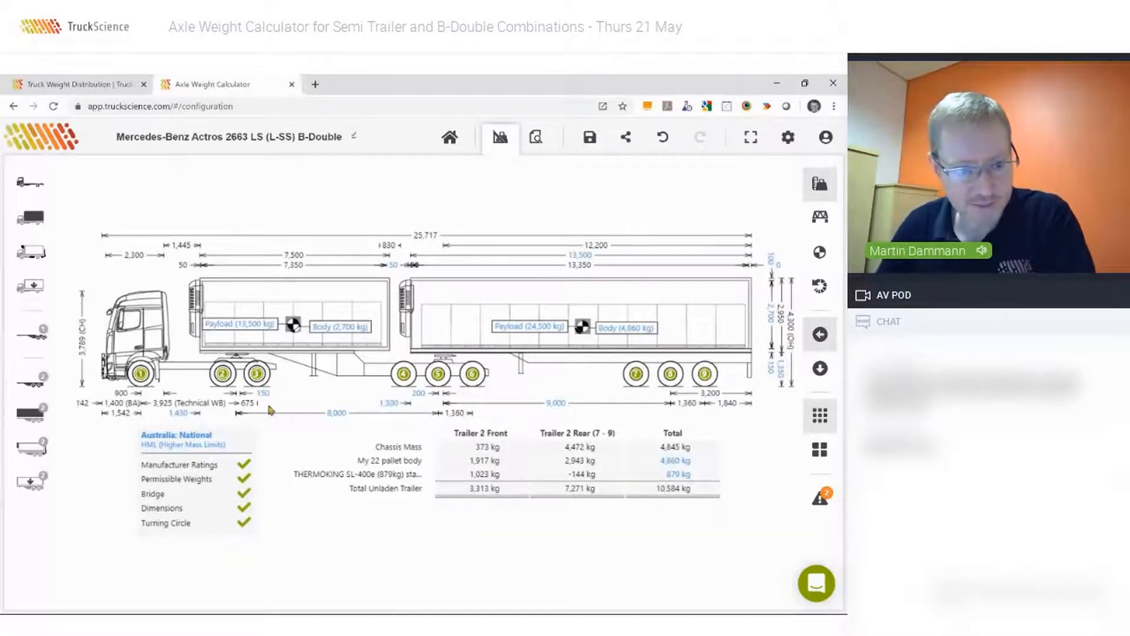
left_click(29, 388)
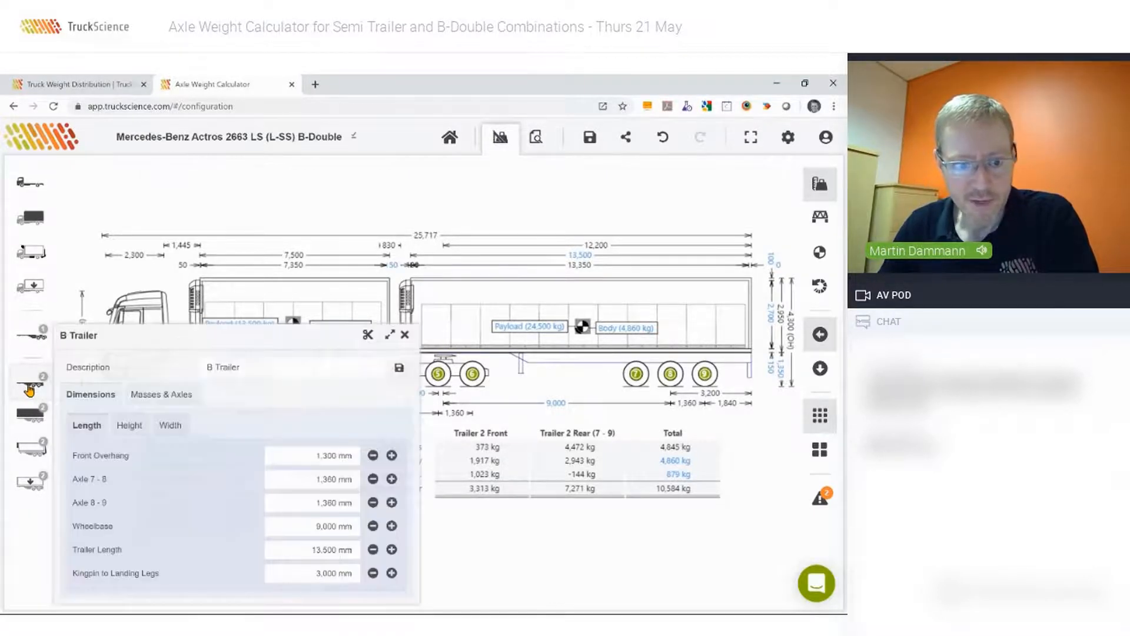
left_click(155, 398)
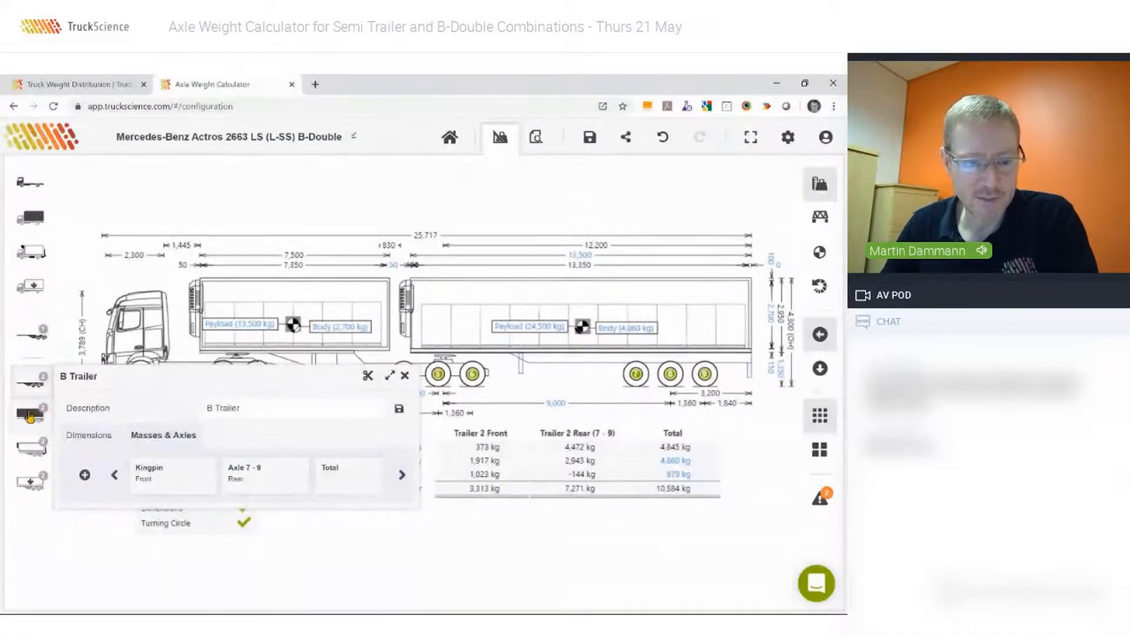
left_click(184, 472)
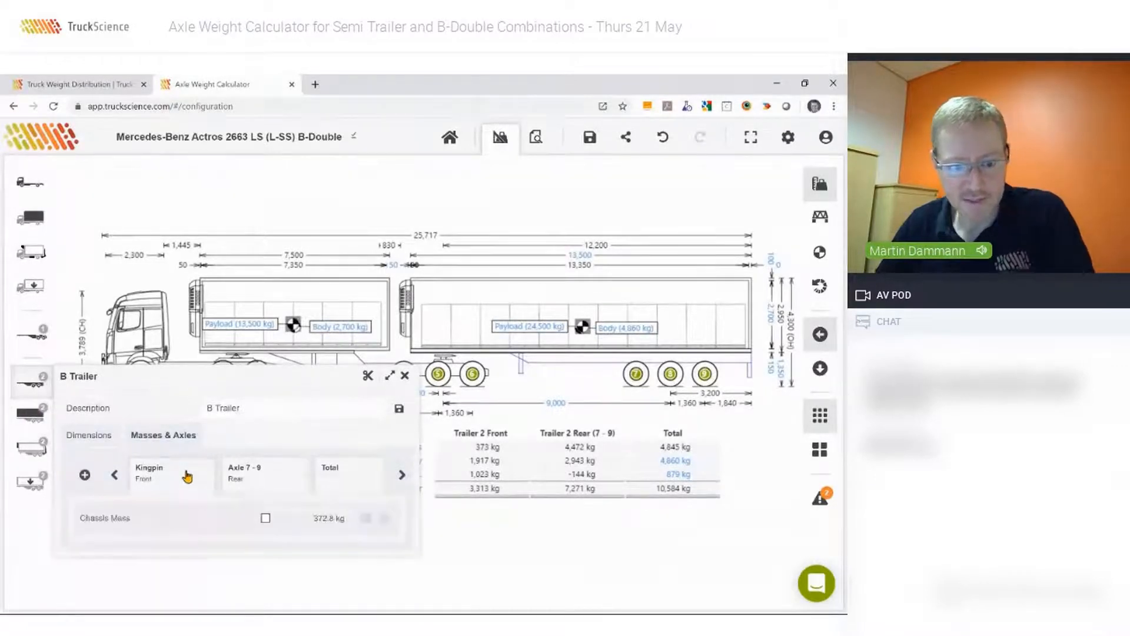
left_click(266, 518)
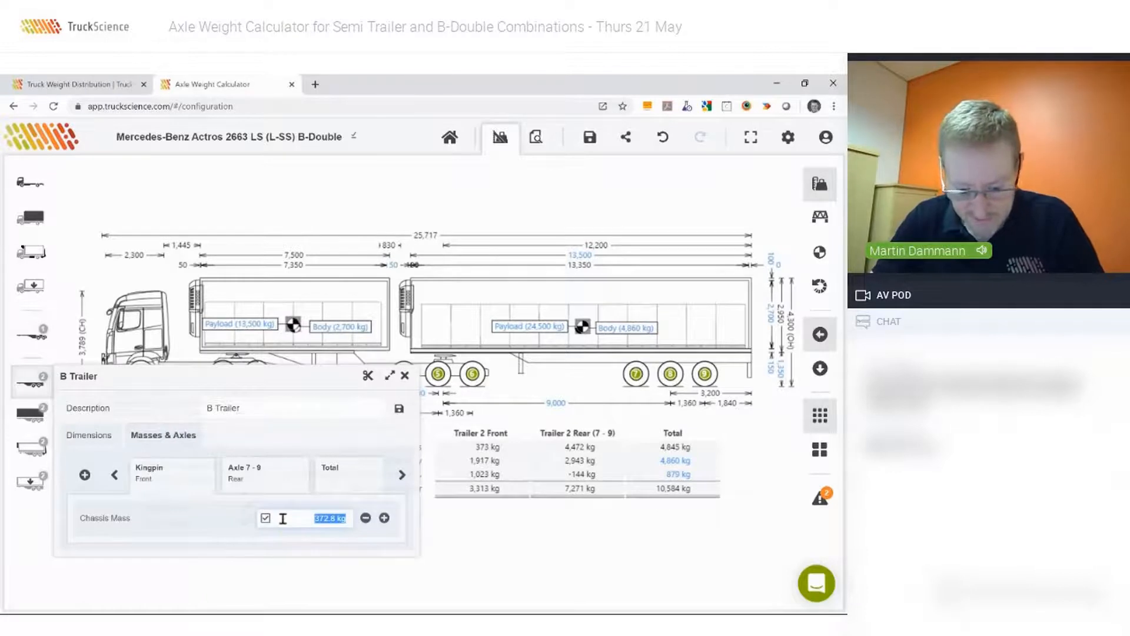
type("3")
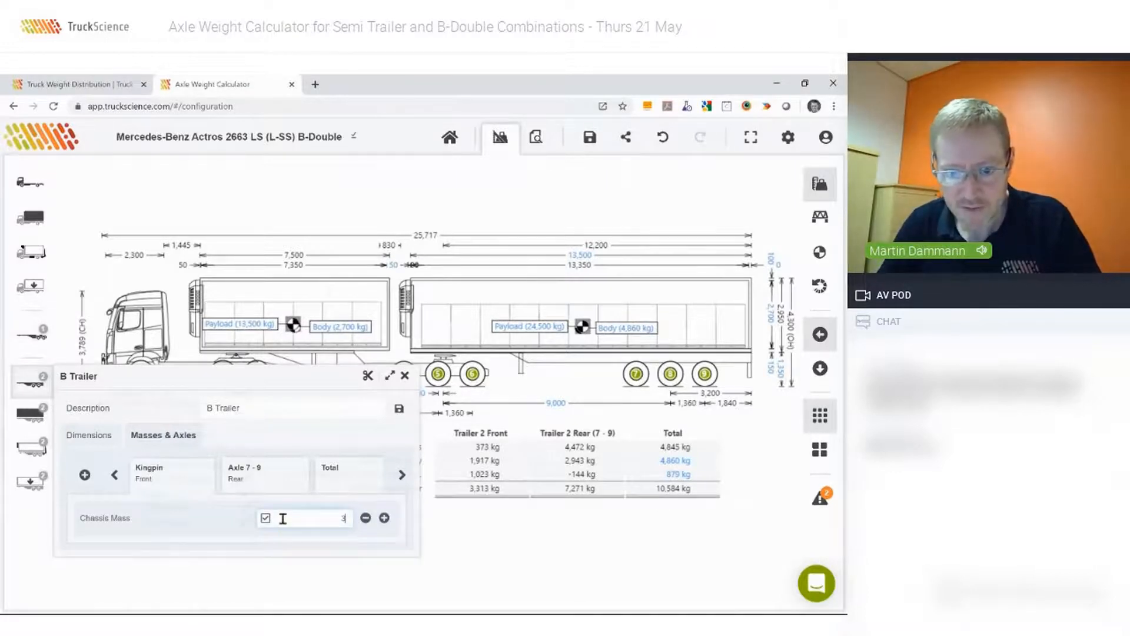
type(",500")
key("Return")
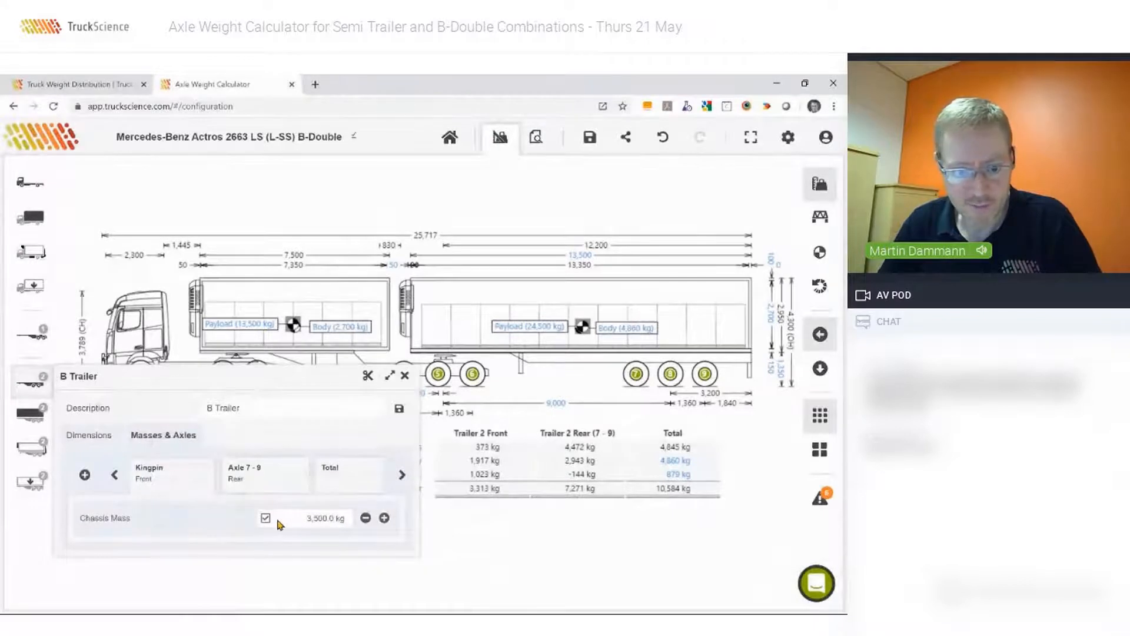
Override the B trailer's chassis mass on axles 7 - 9 with 7000 kg.
key("Tab")
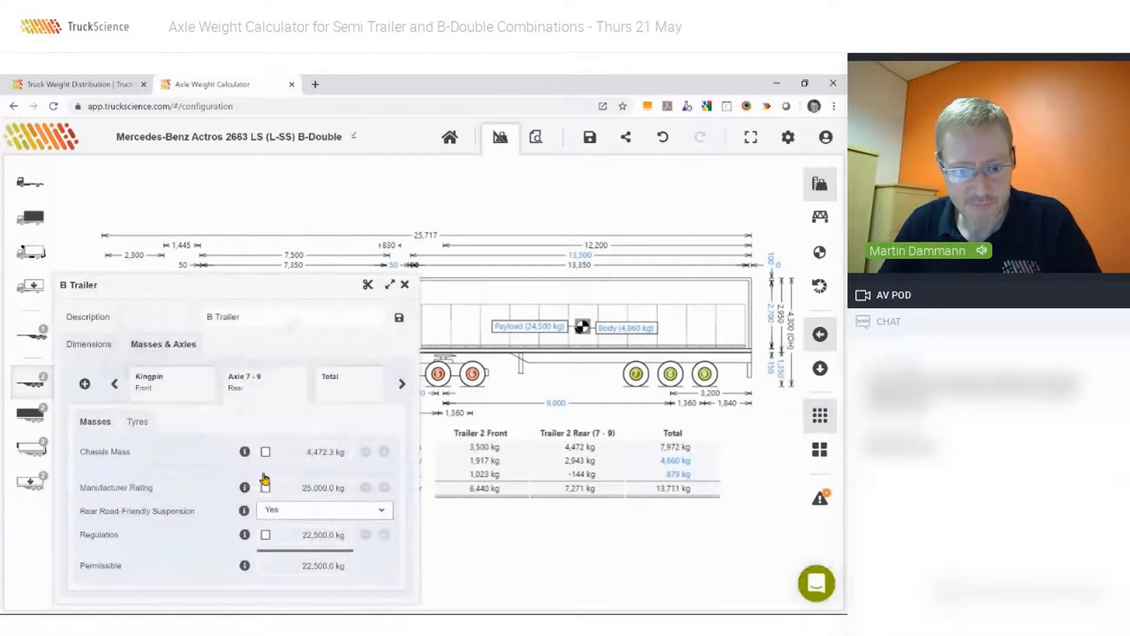
left_click(266, 452)
key("BackSpace")
type("7000")
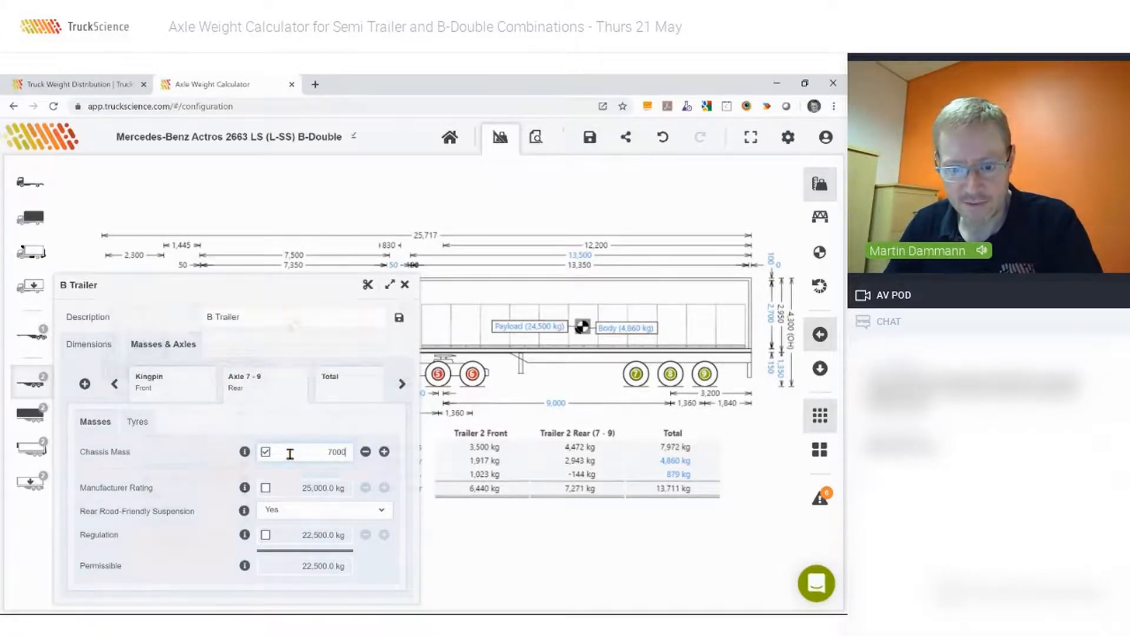
key("Tab")
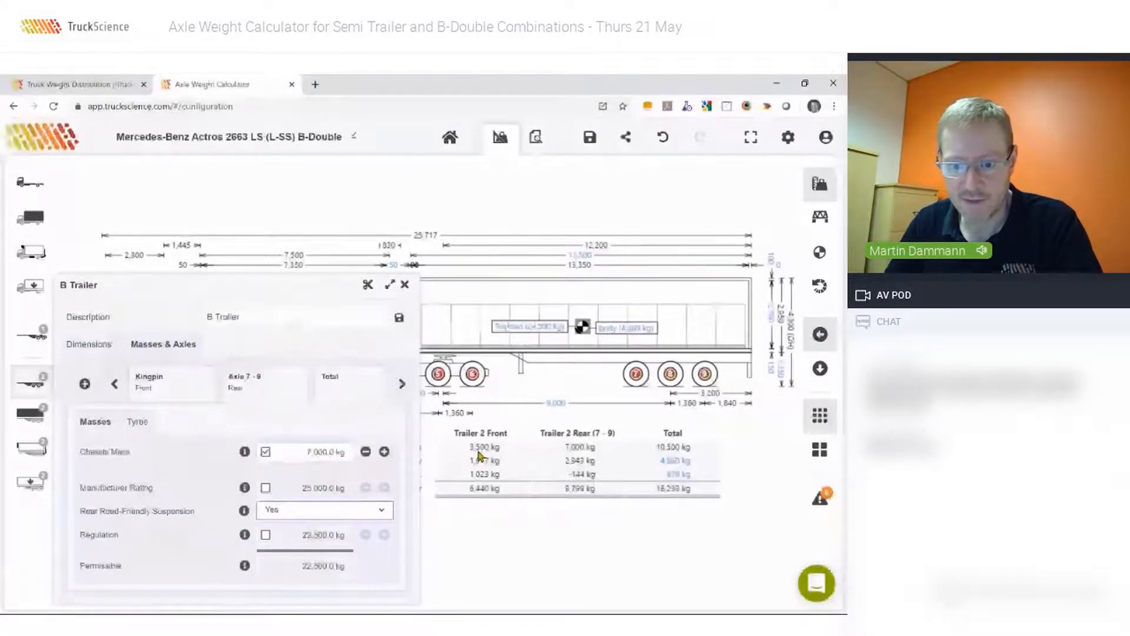
key("Escape")
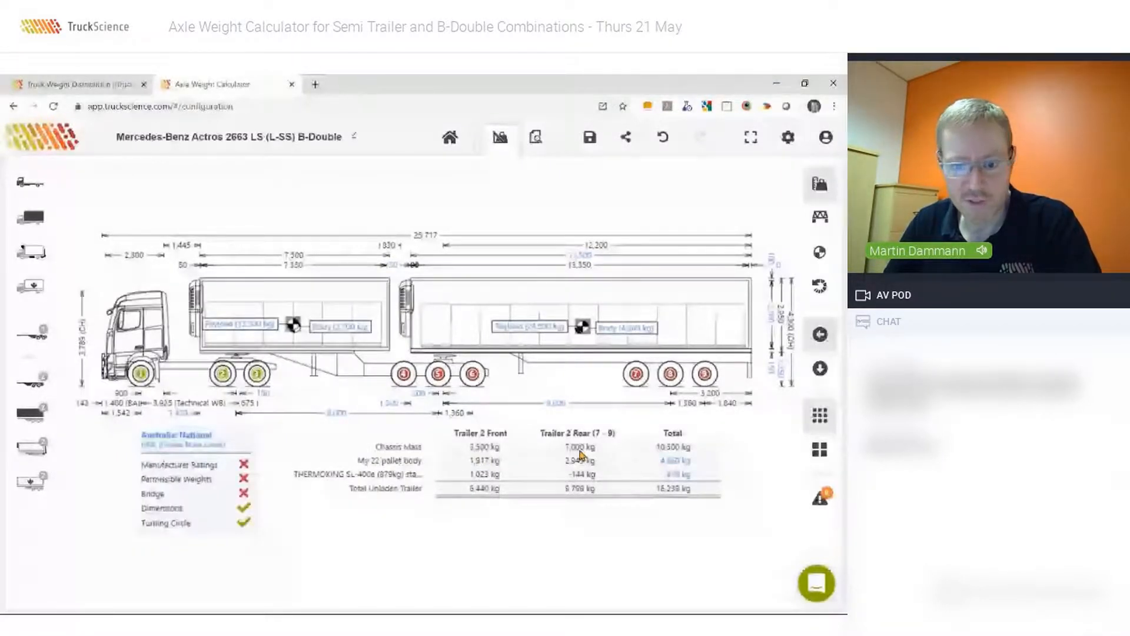
Set the body mass of the B trailer's 22 pallet body to 0 kg/m.
left_click(28, 417)
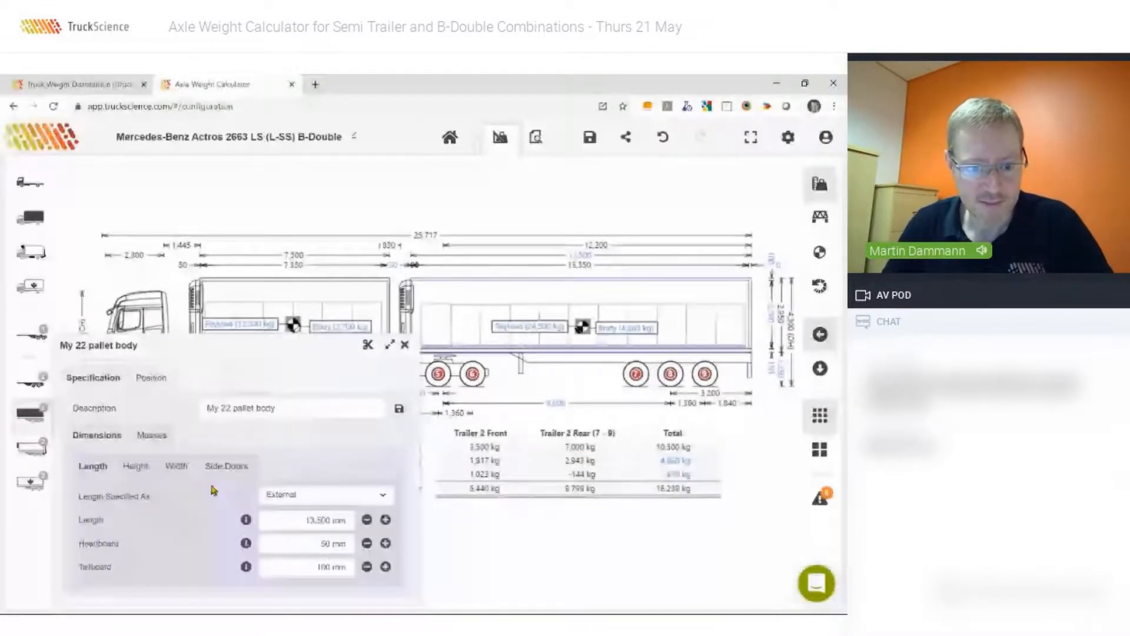
left_click(150, 437)
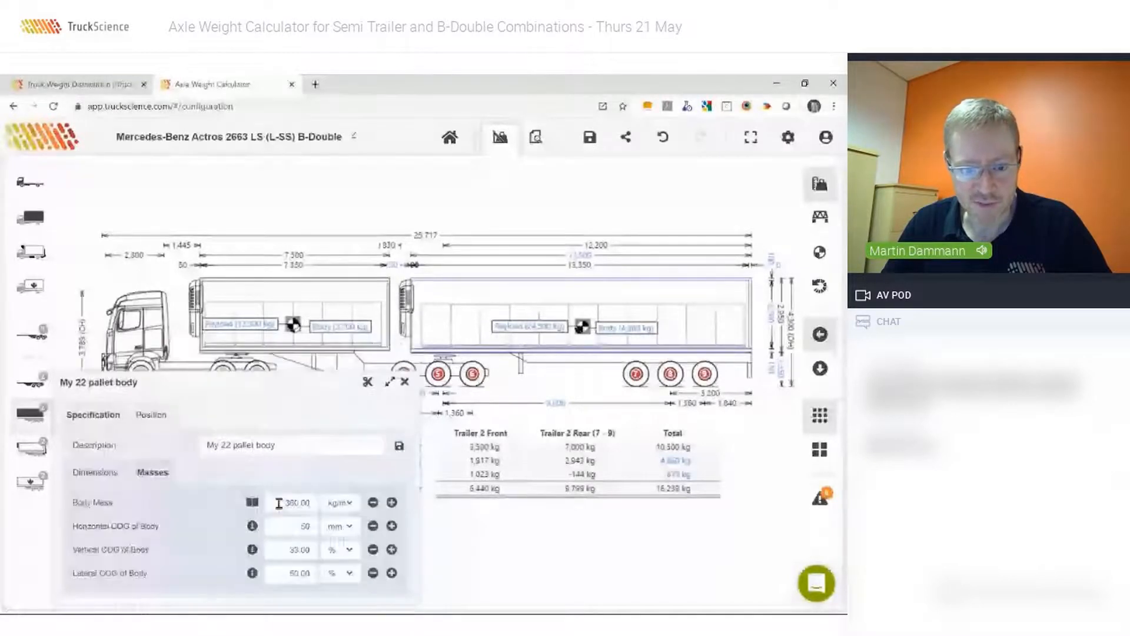
left_click(279, 503)
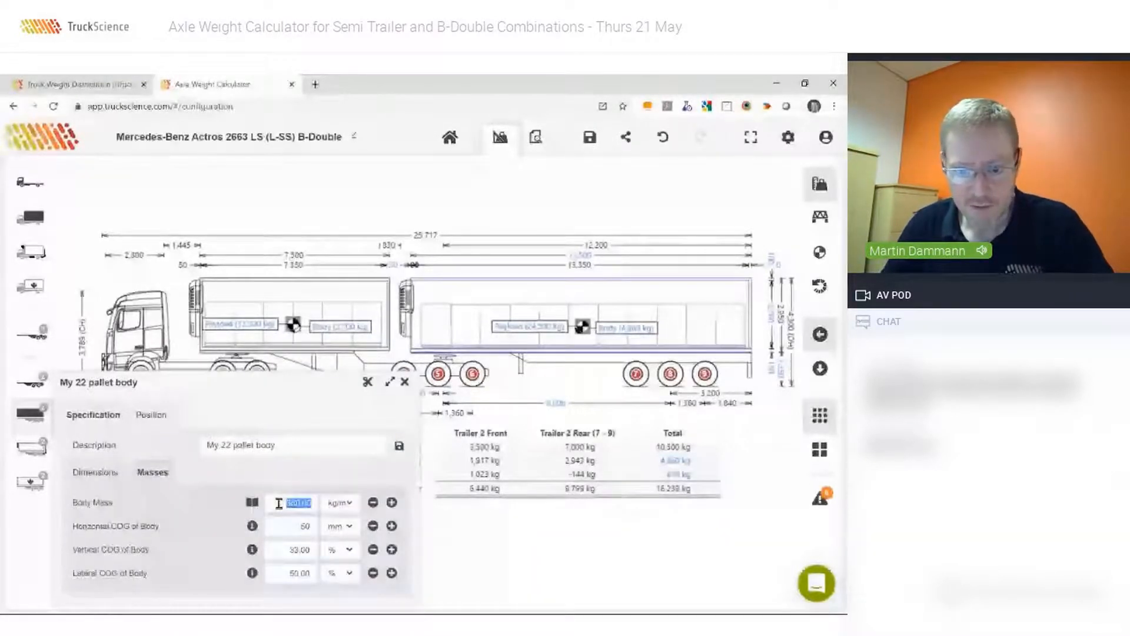
key("BackSpace")
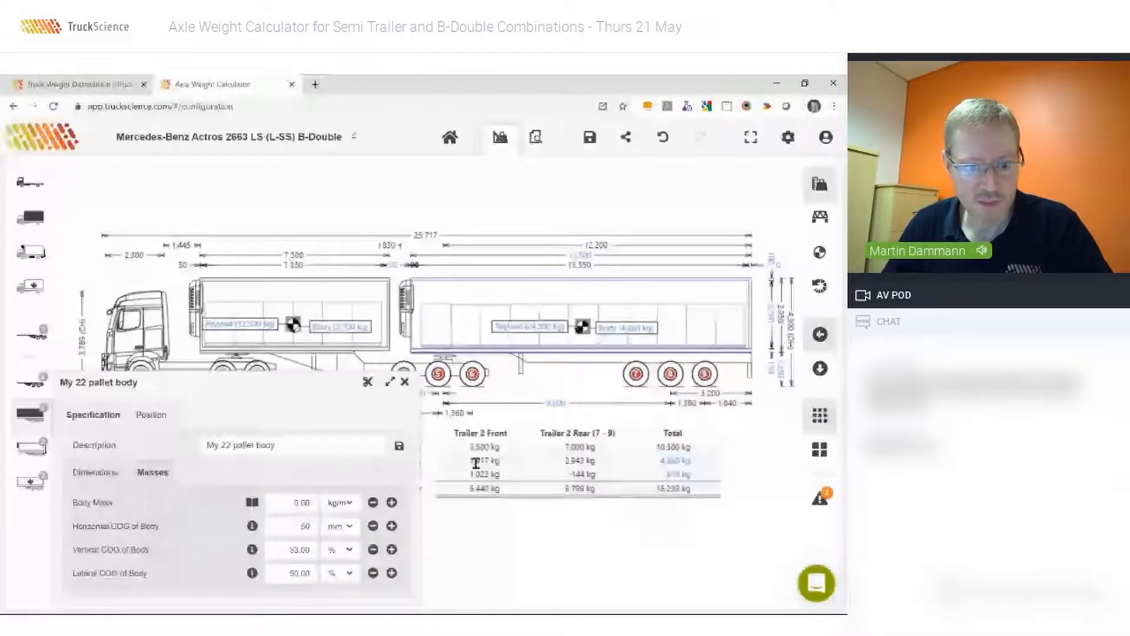
Set the mass of the B trailer's THERMOKING SL-400e standby refrigeration unit to 0 kg.
left_click(32, 448)
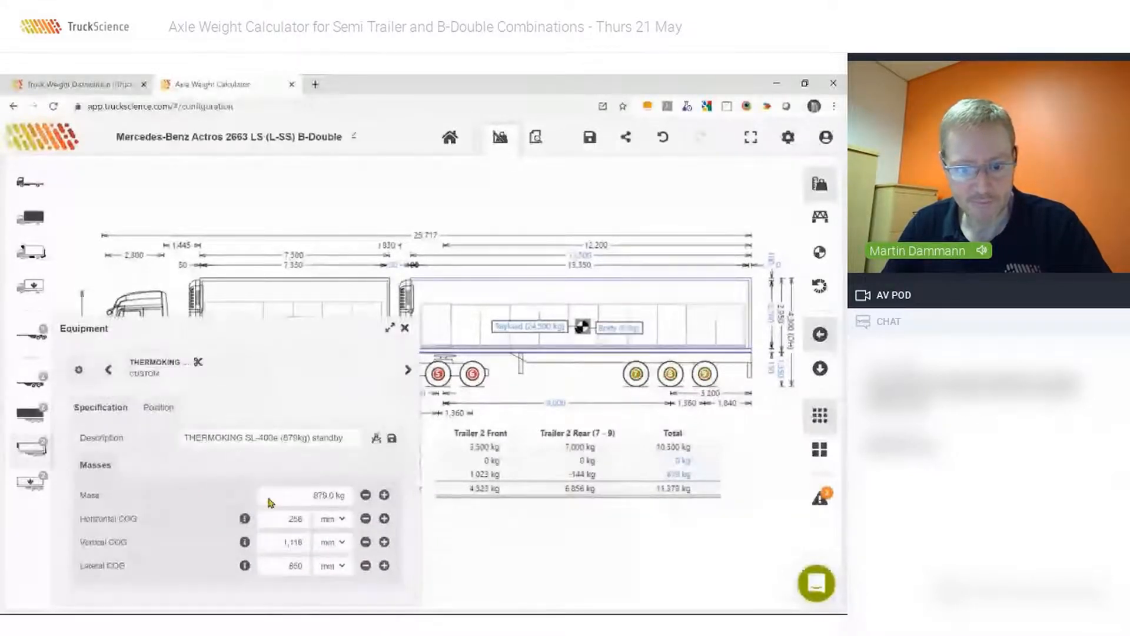
left_click(292, 497)
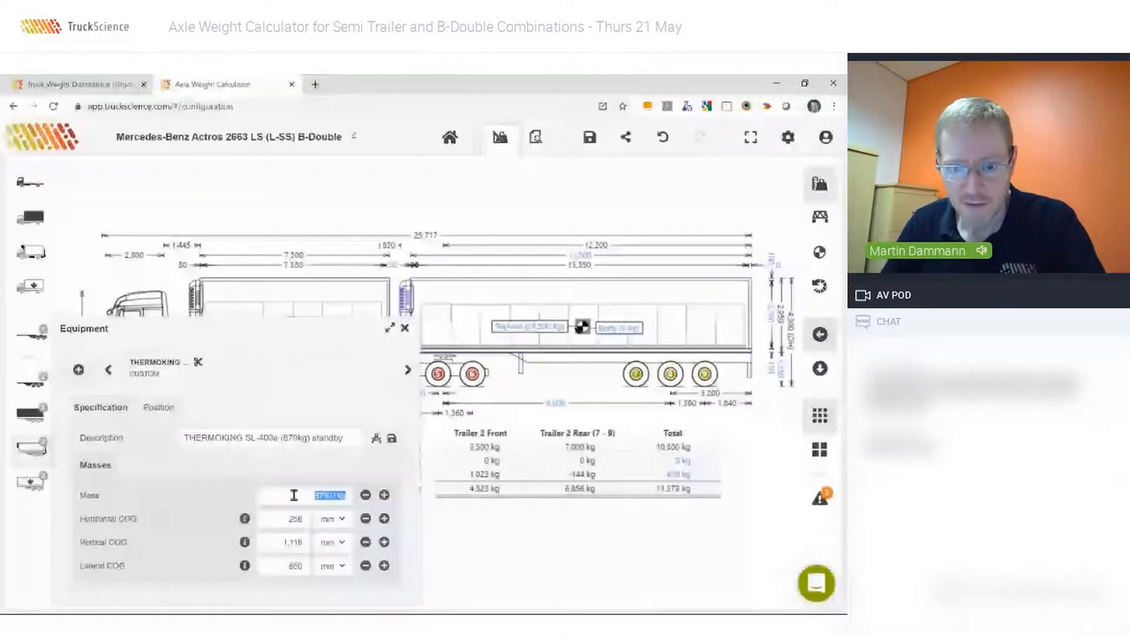
type("0")
key("Tab")
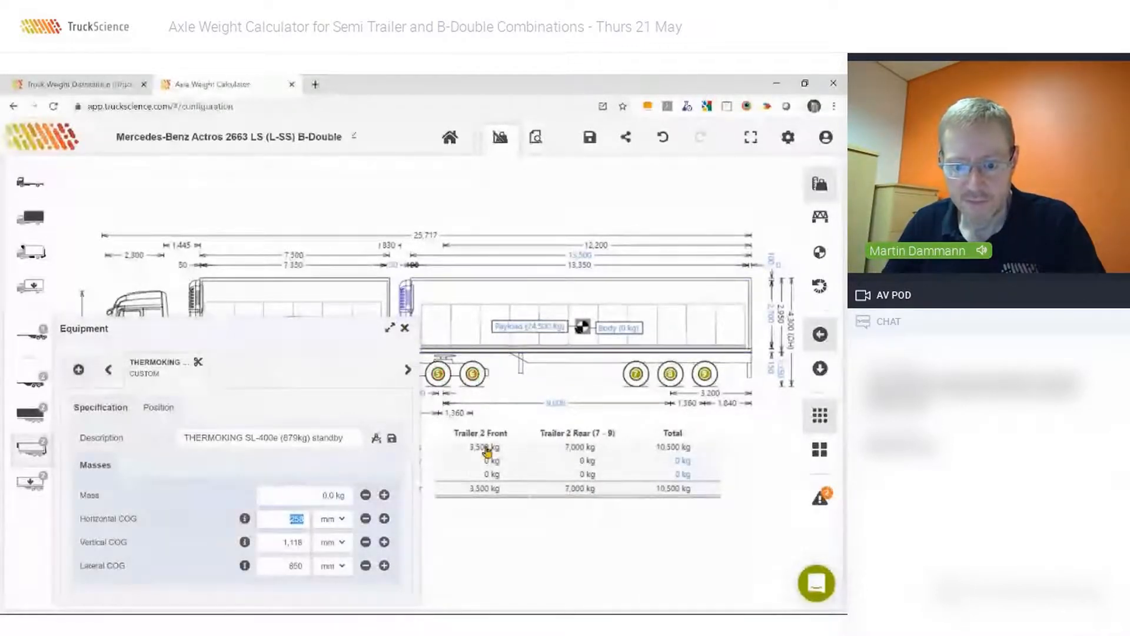
Close the B trailer refrigeration unit's equipment settings and bring up the choice of weight breakdown views.
left_click(406, 328)
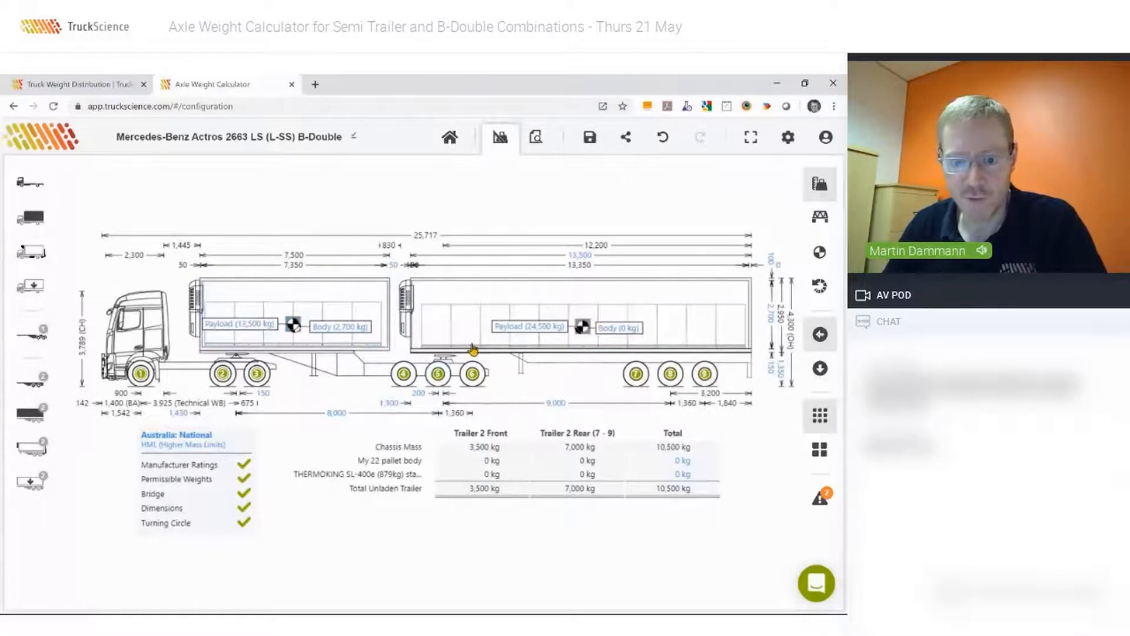
left_click(824, 187)
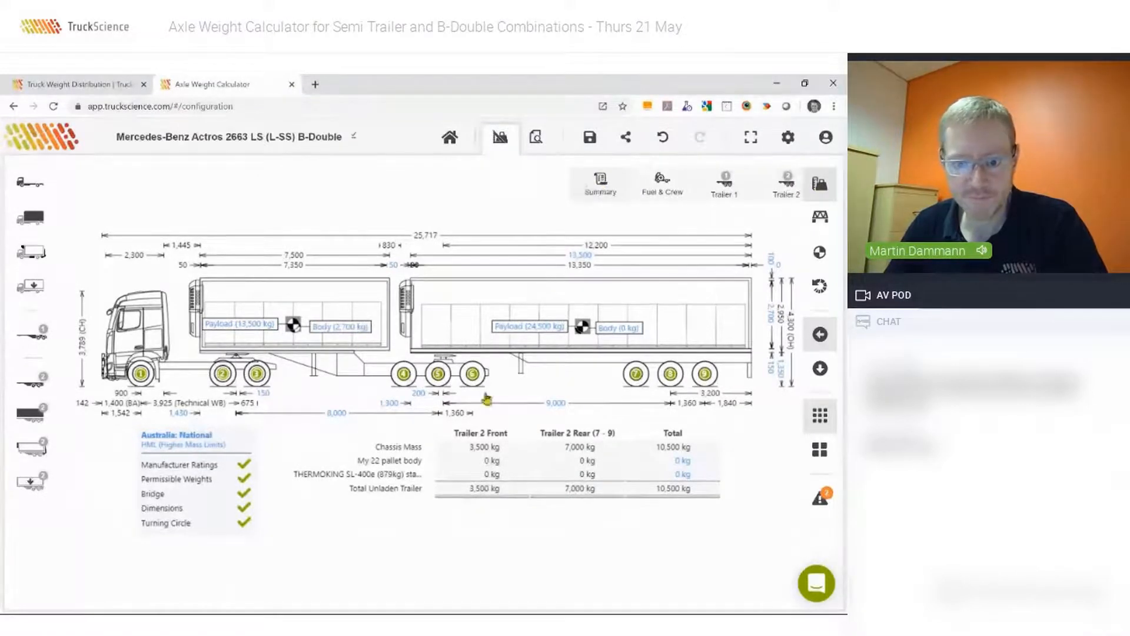
left_click(450, 485)
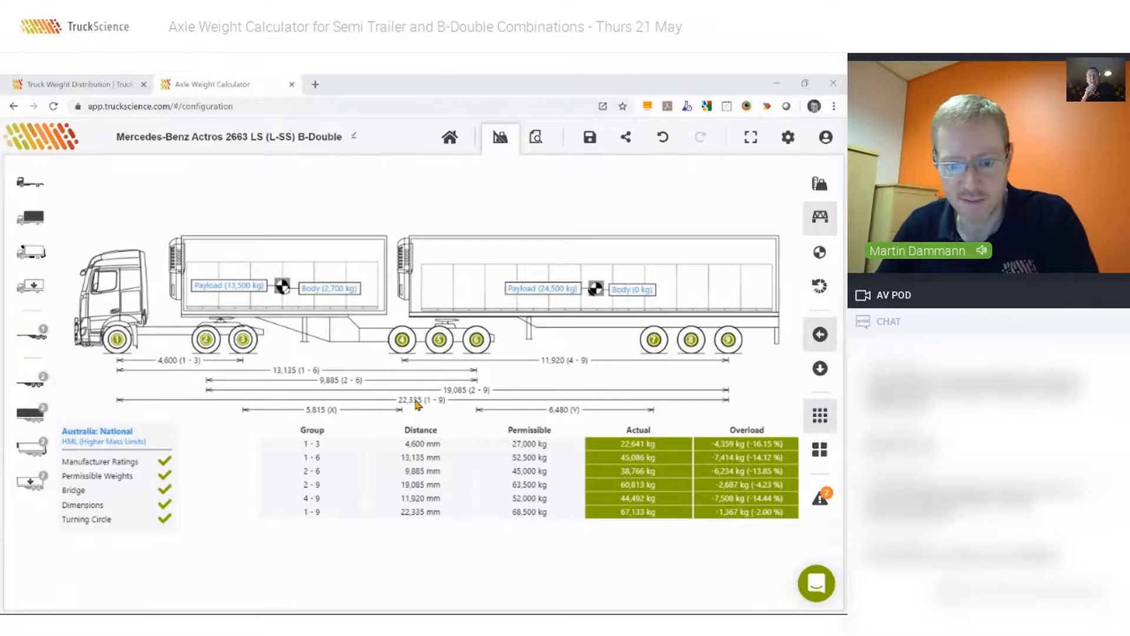
Switch the compliance regulations from the scorecard to New Zealand: Land Transport Rule VDAM 2016.
left_click(101, 437)
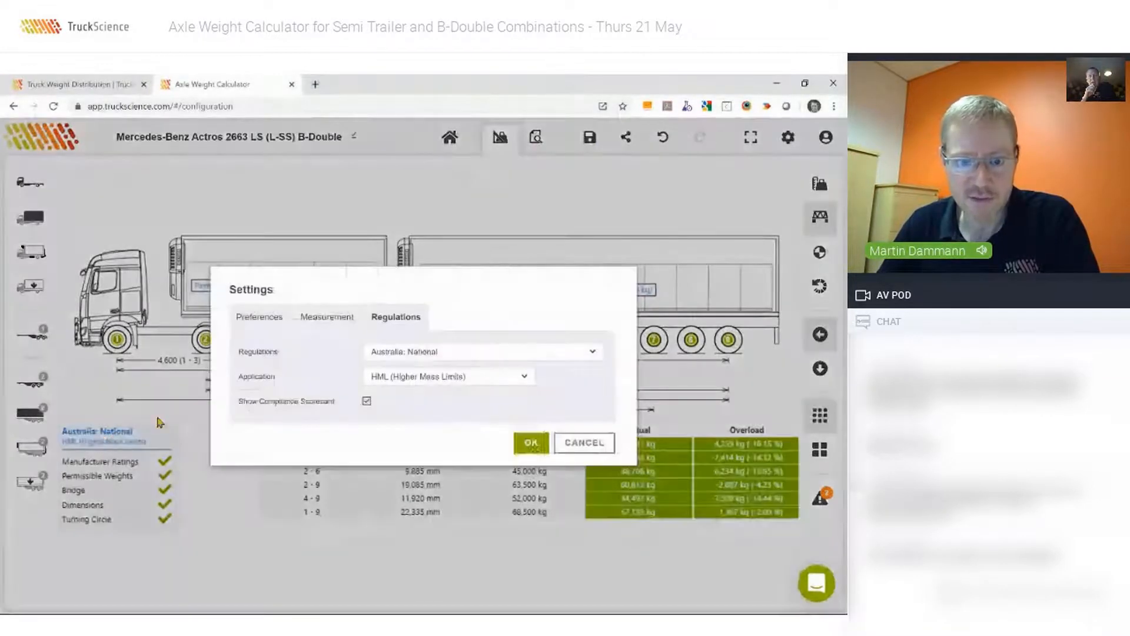
left_click(430, 355)
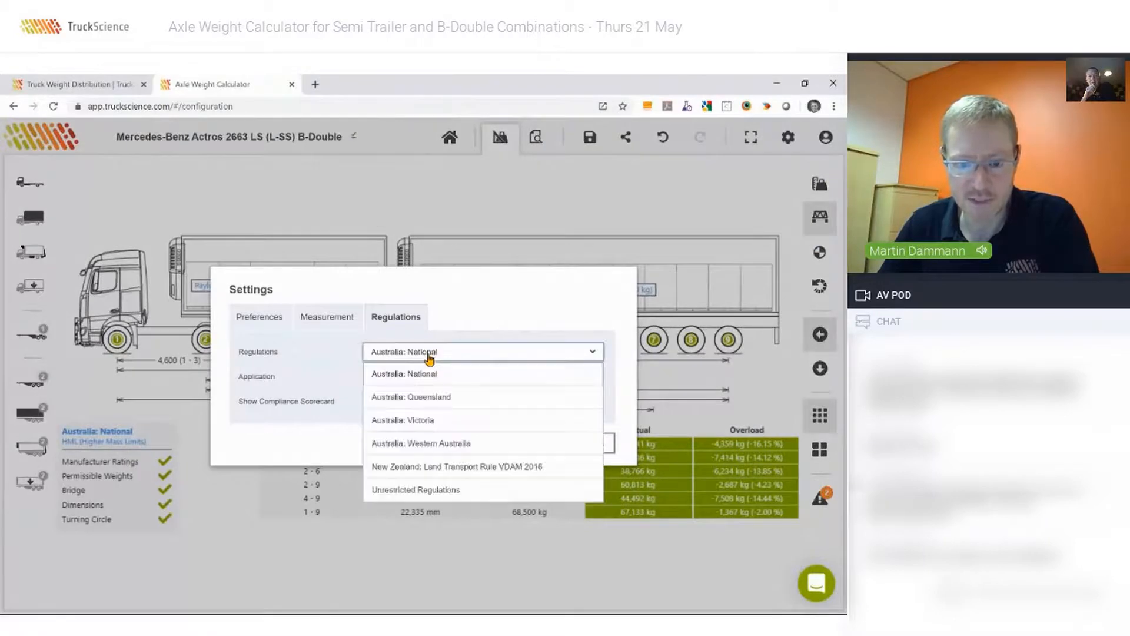
left_click(394, 469)
left_click(522, 448)
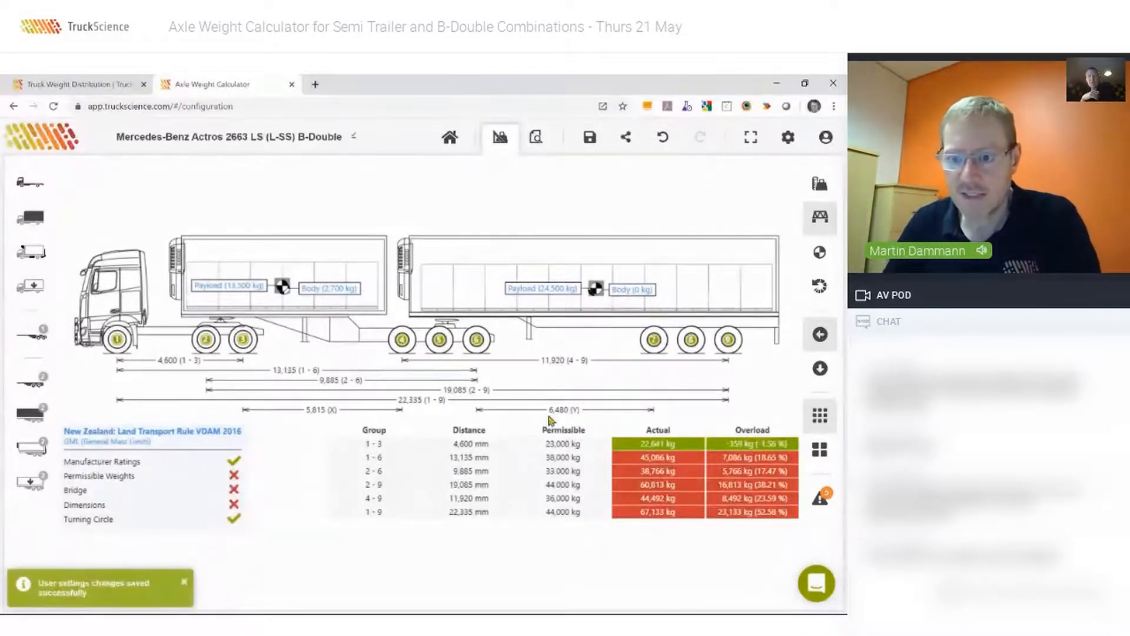
Display the combination's weight summary and set the regulations back to Australia: National with GML (General Mass Limits).
left_click(823, 185)
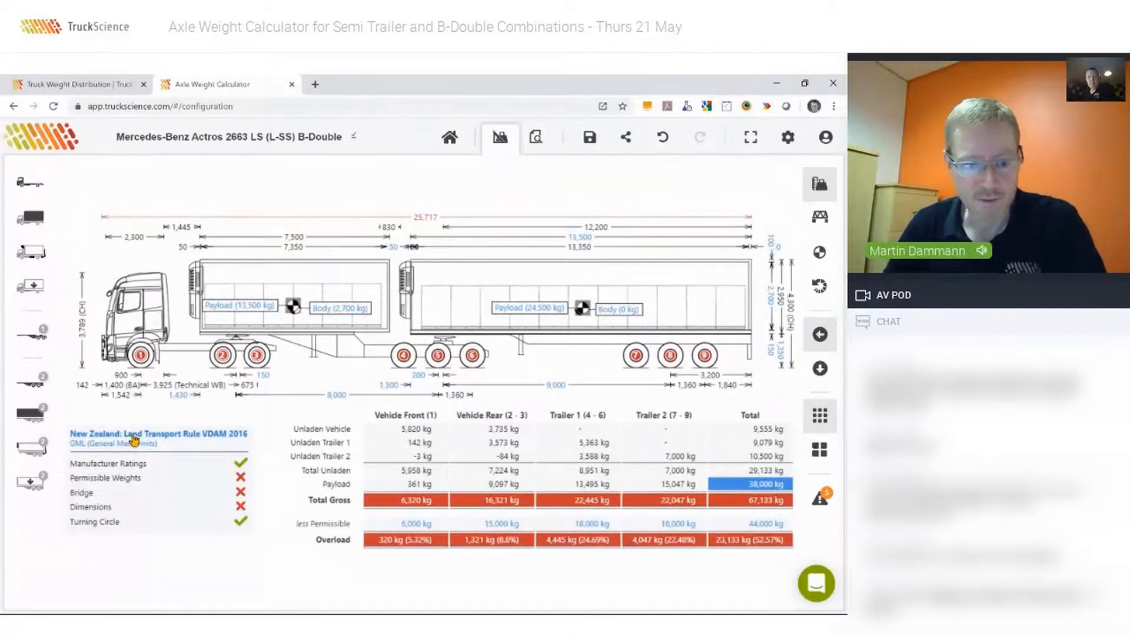
left_click(136, 436)
left_click(427, 354)
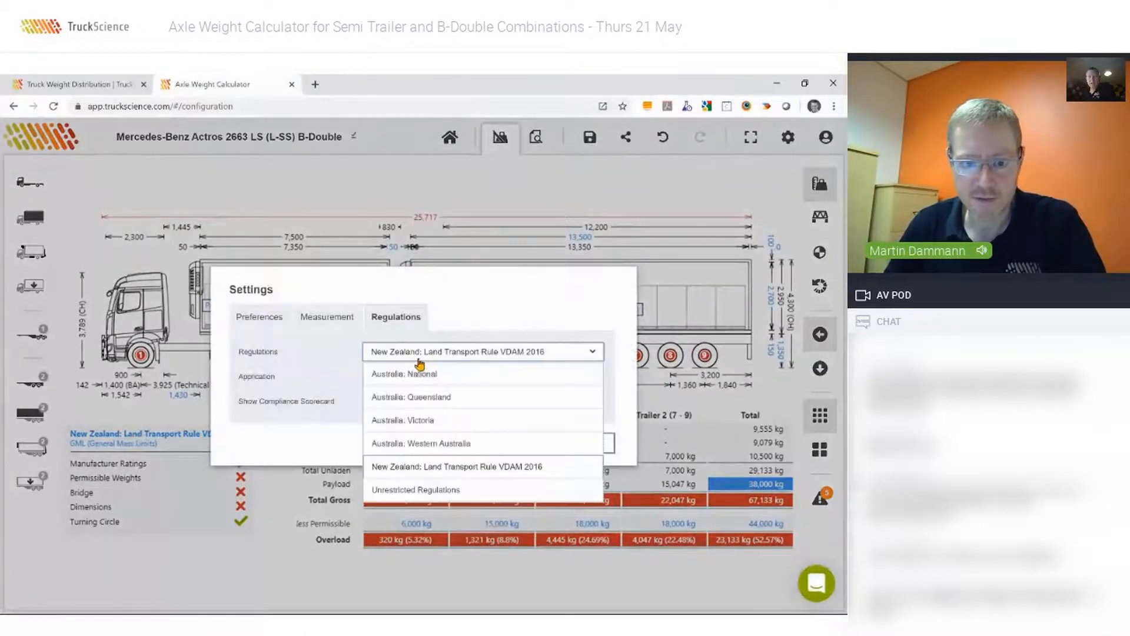
left_click(436, 380)
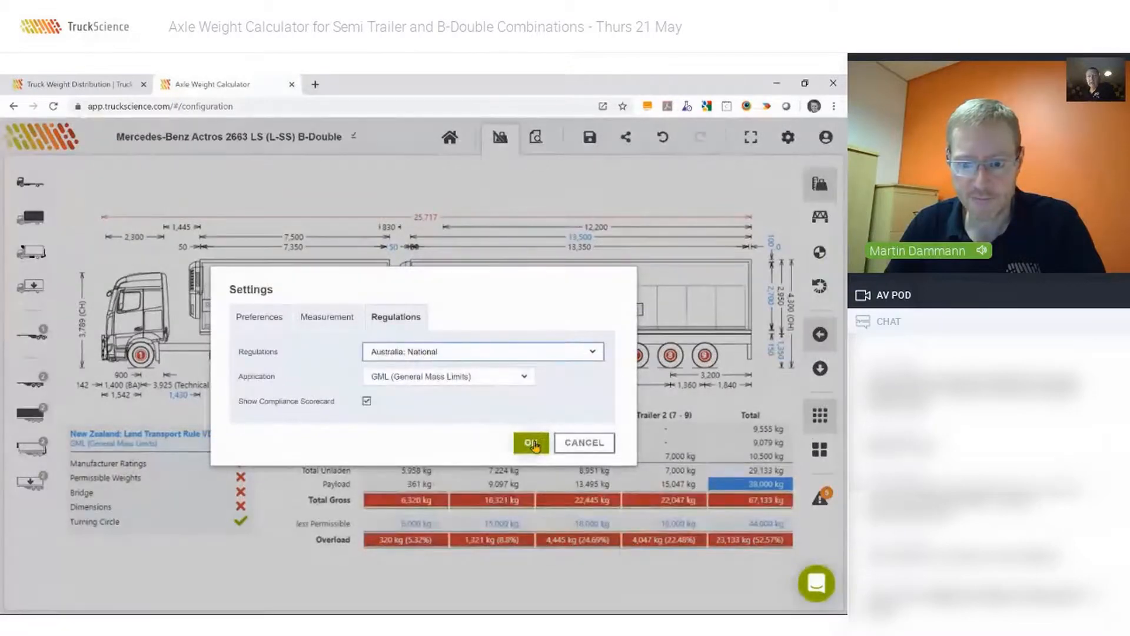
left_click(531, 443)
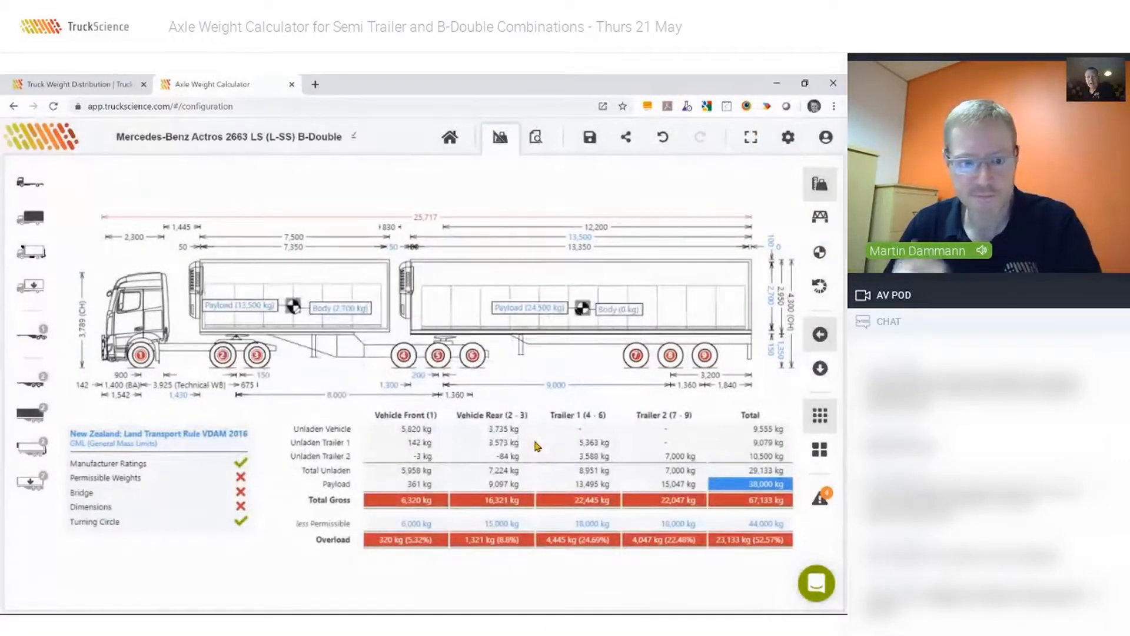
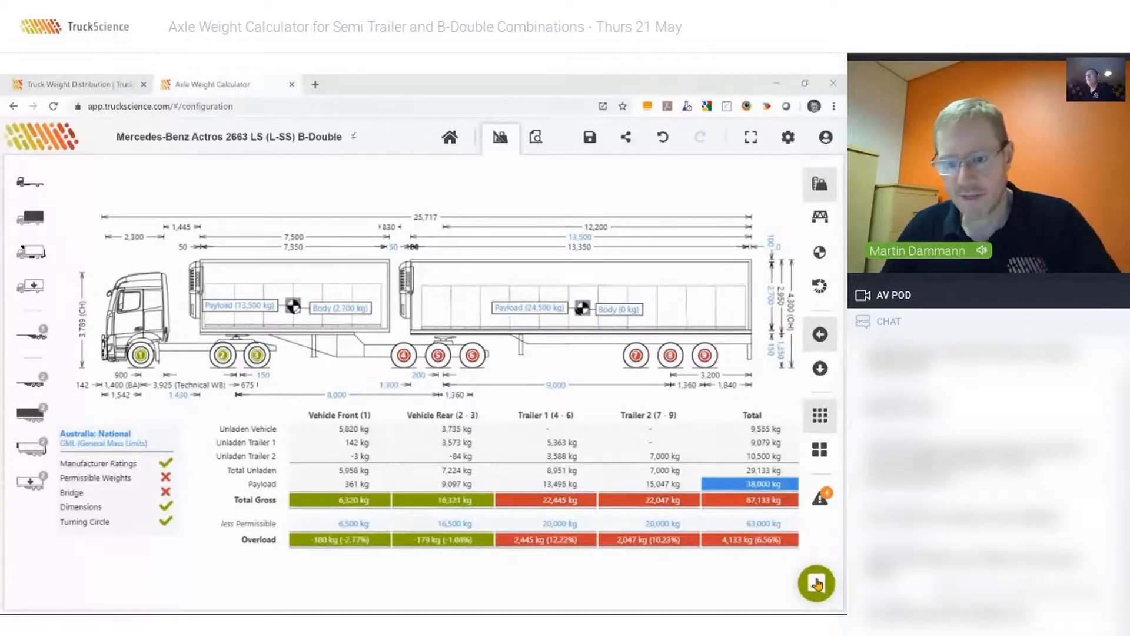
Send the support team the chat message "Hi support, please assist" and close the chat.
left_click(817, 583)
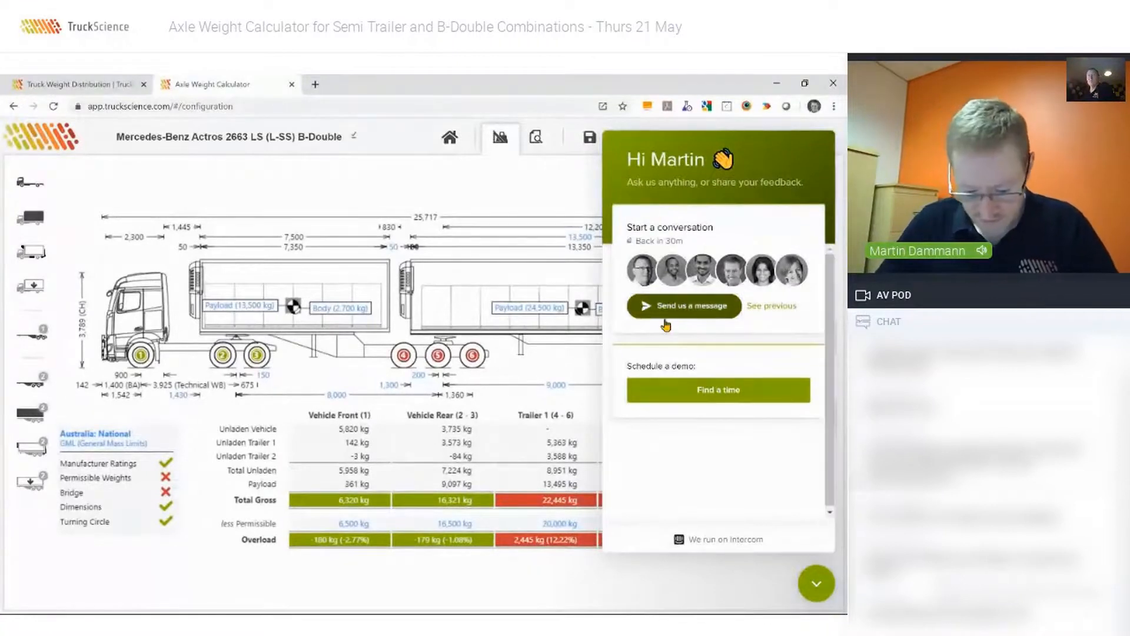
left_click(665, 321)
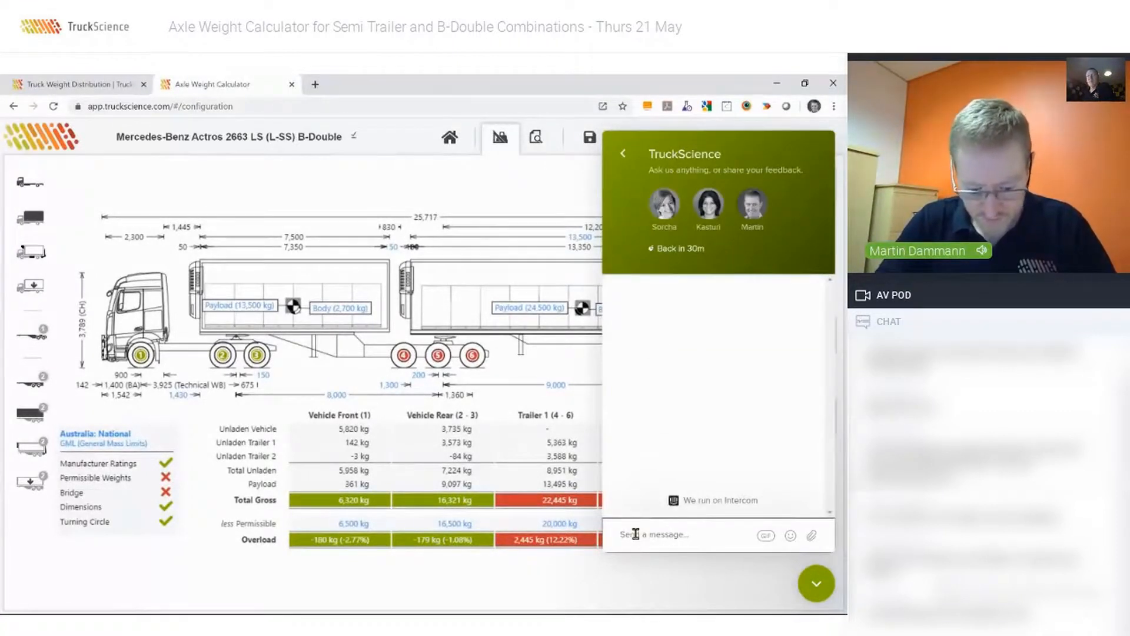
type("Hi Suppor")
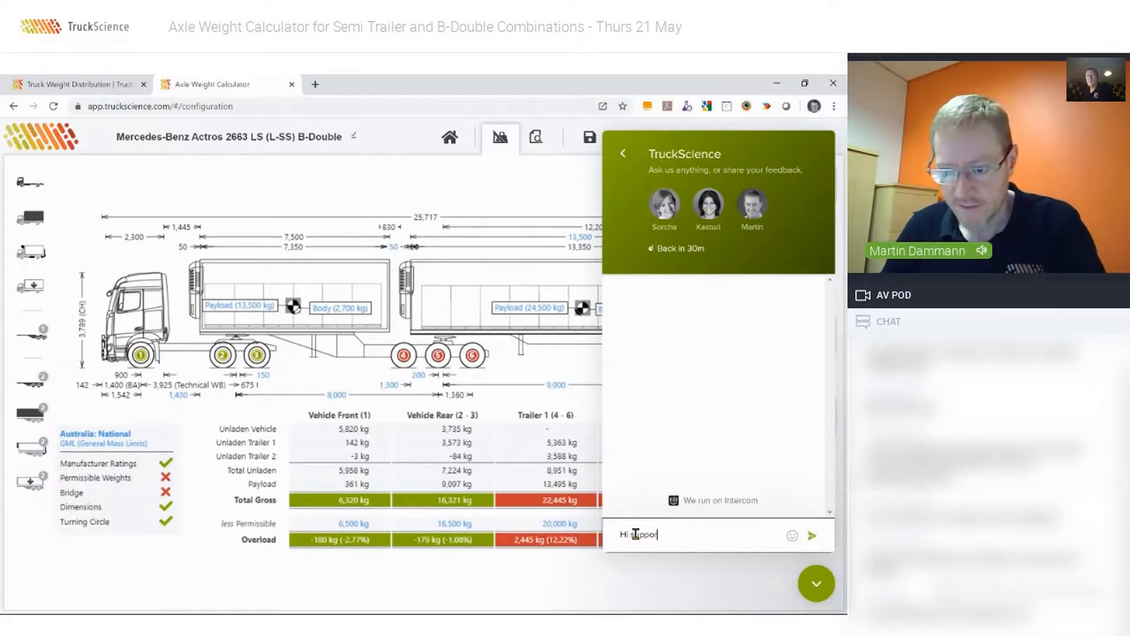
type("t, please assist")
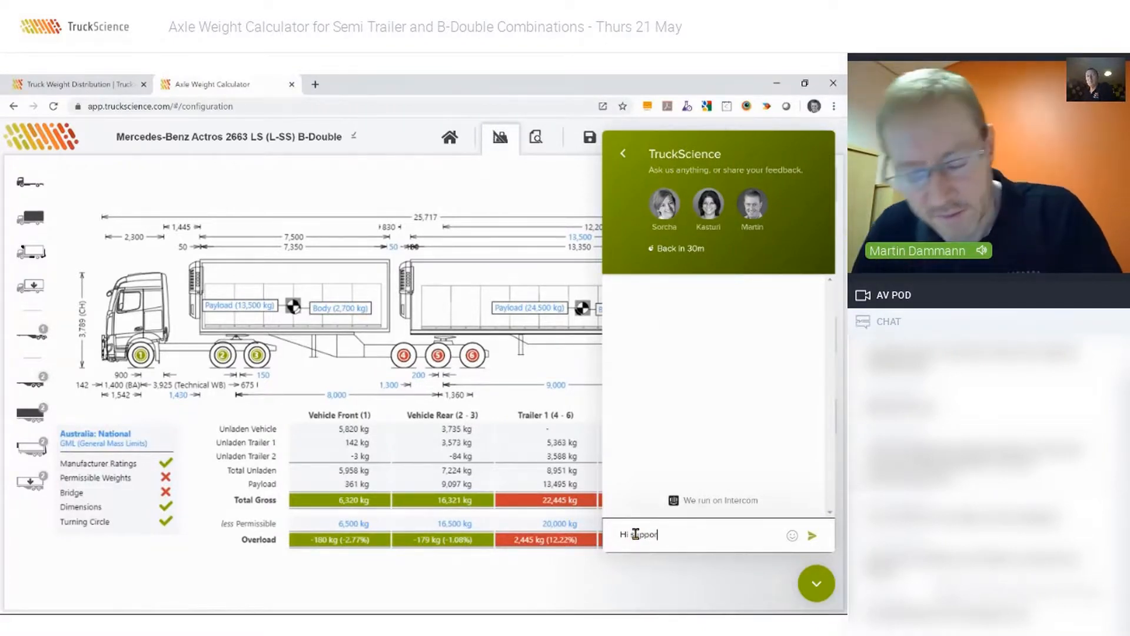
left_click(812, 535)
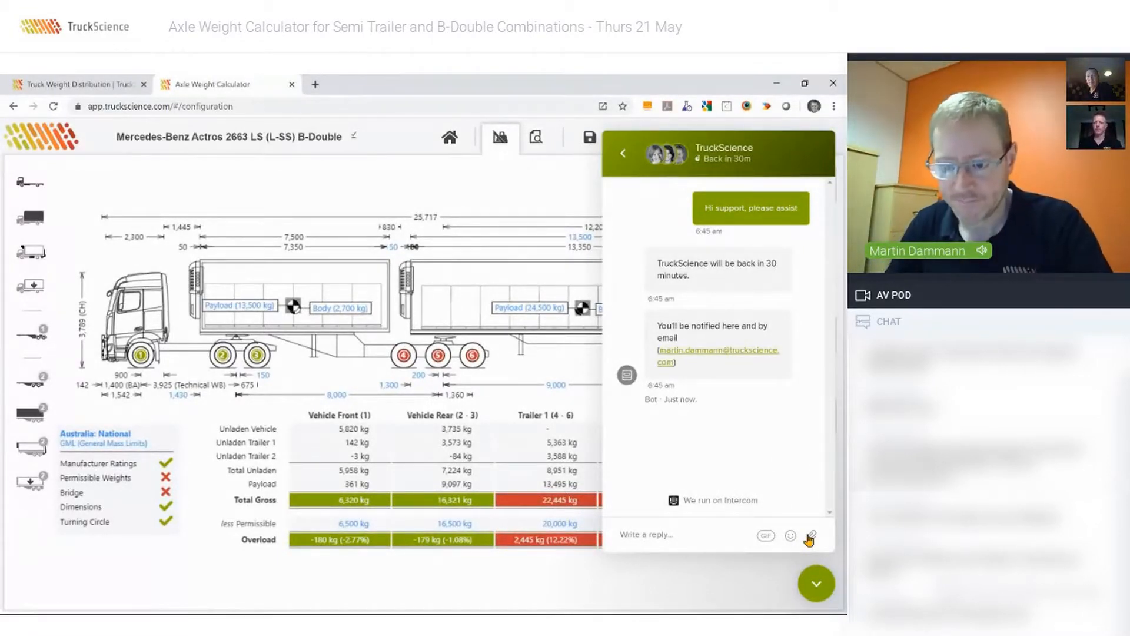
left_click(817, 584)
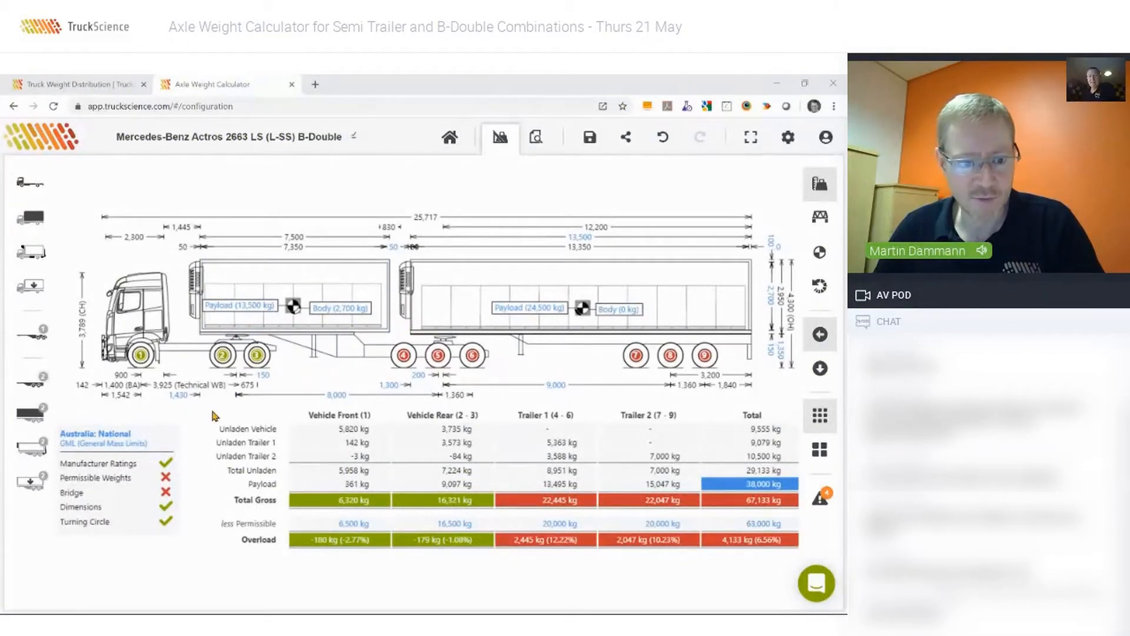
Change the compliance regulations from Australia: National to New Zealand: Land Transport Rule VDAM 2016.
left_click(101, 435)
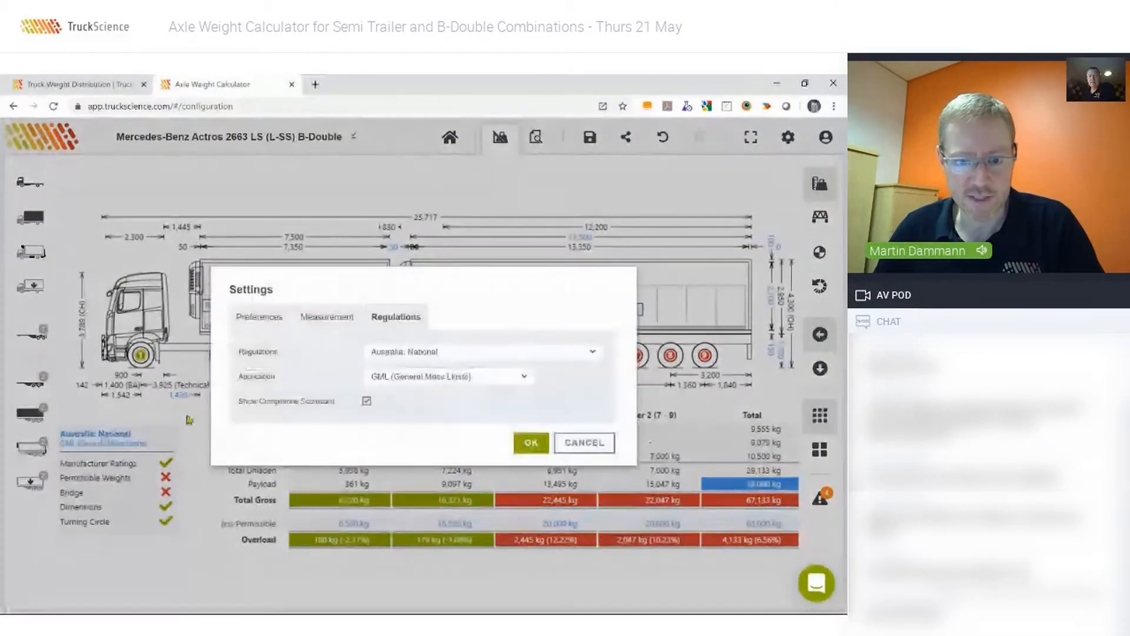
left_click(395, 354)
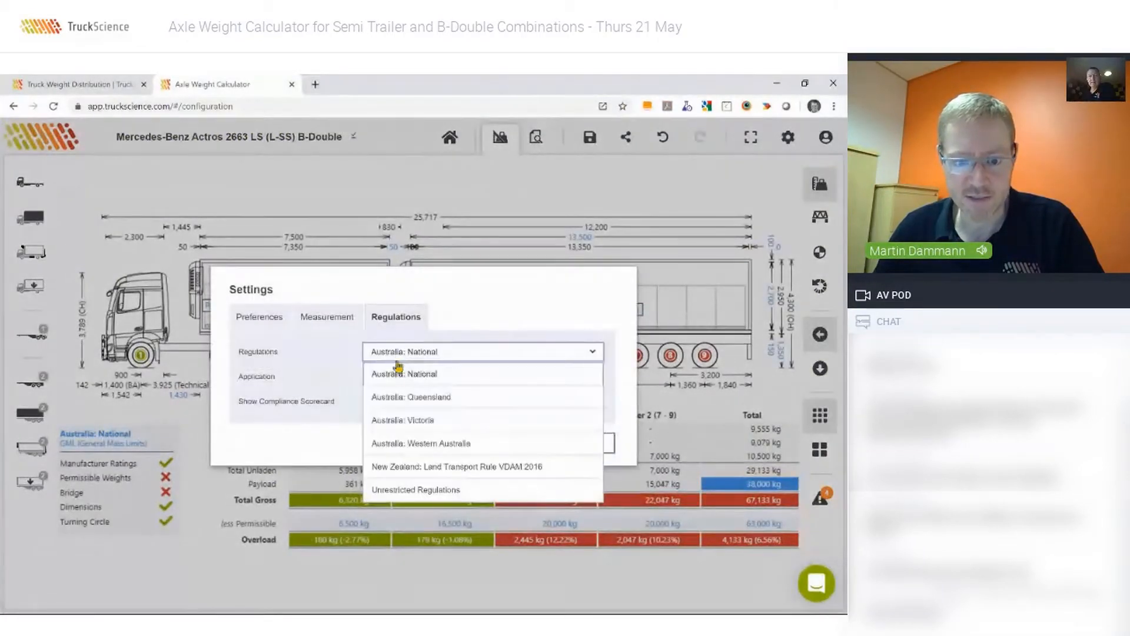
left_click(395, 467)
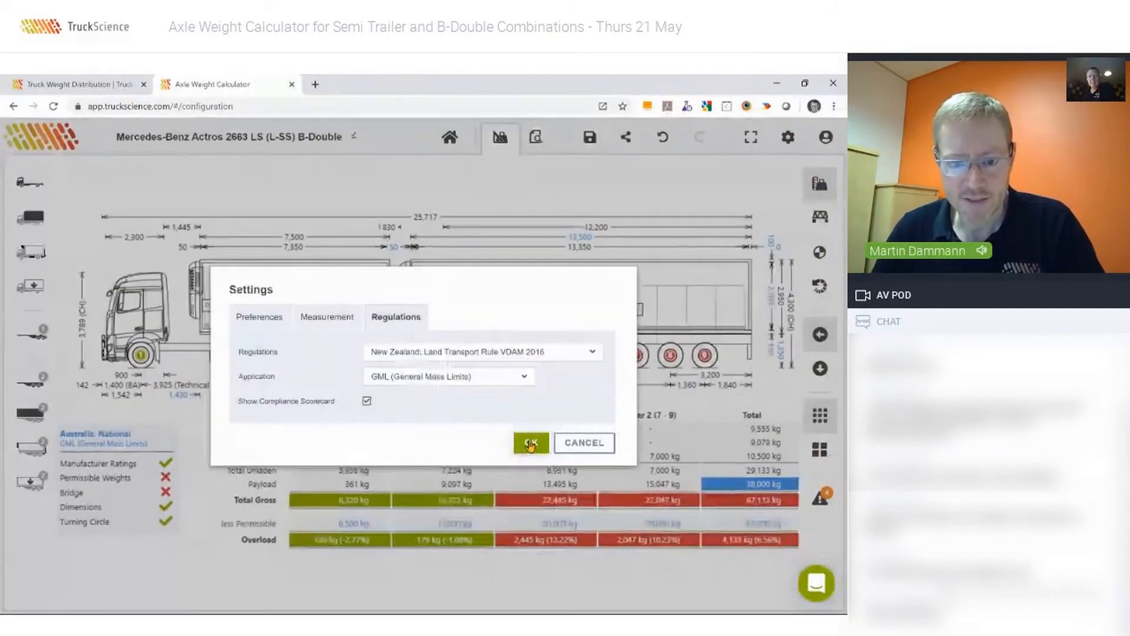
left_click(530, 444)
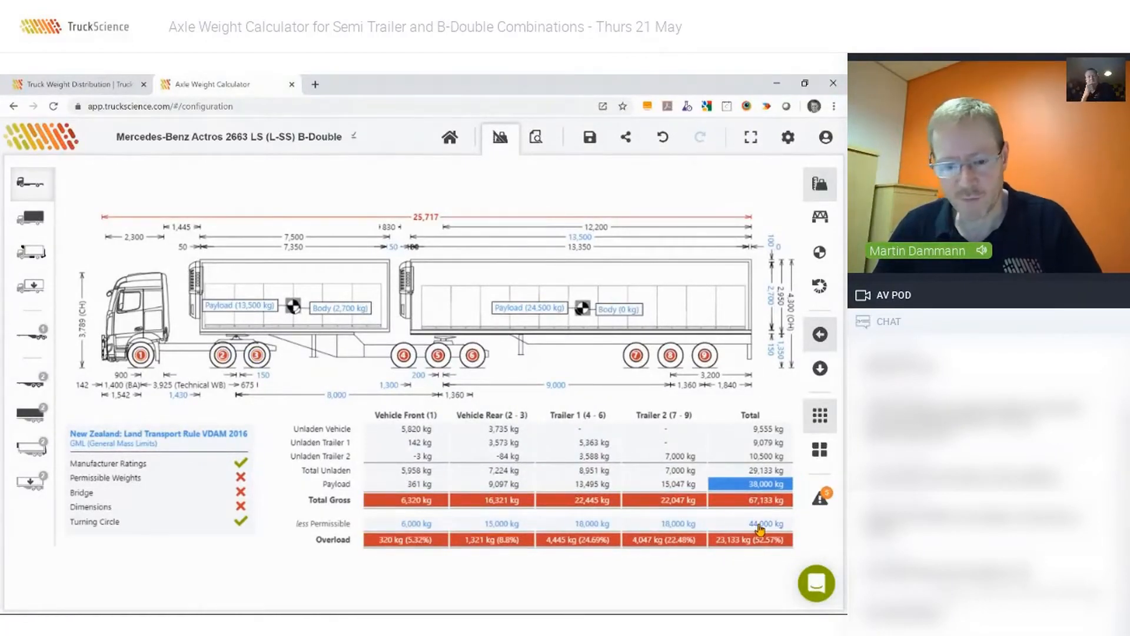
Override the regulation limit for the truck's gross combination mass with 50,000 kg in its total masses.
left_click(135, 312)
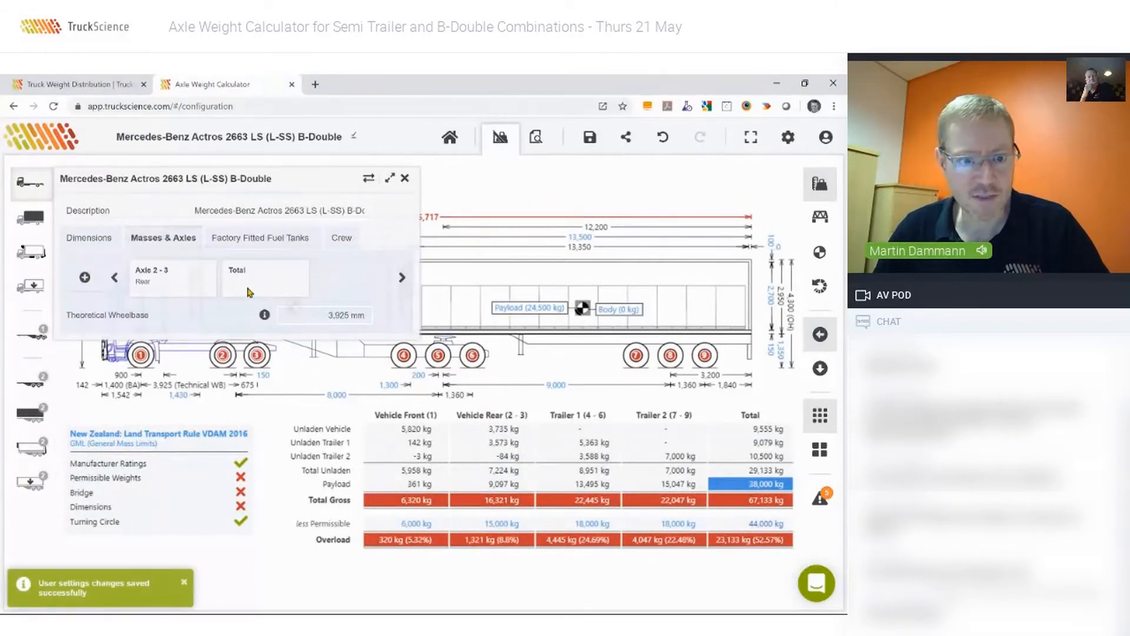
left_click(248, 293)
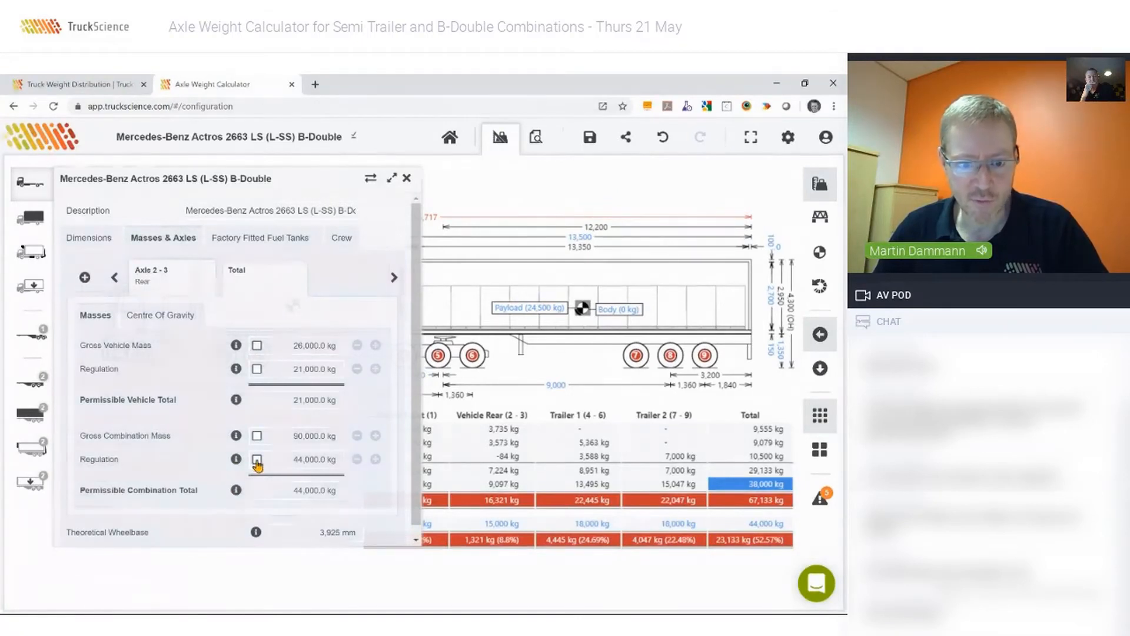
left_click(257, 460)
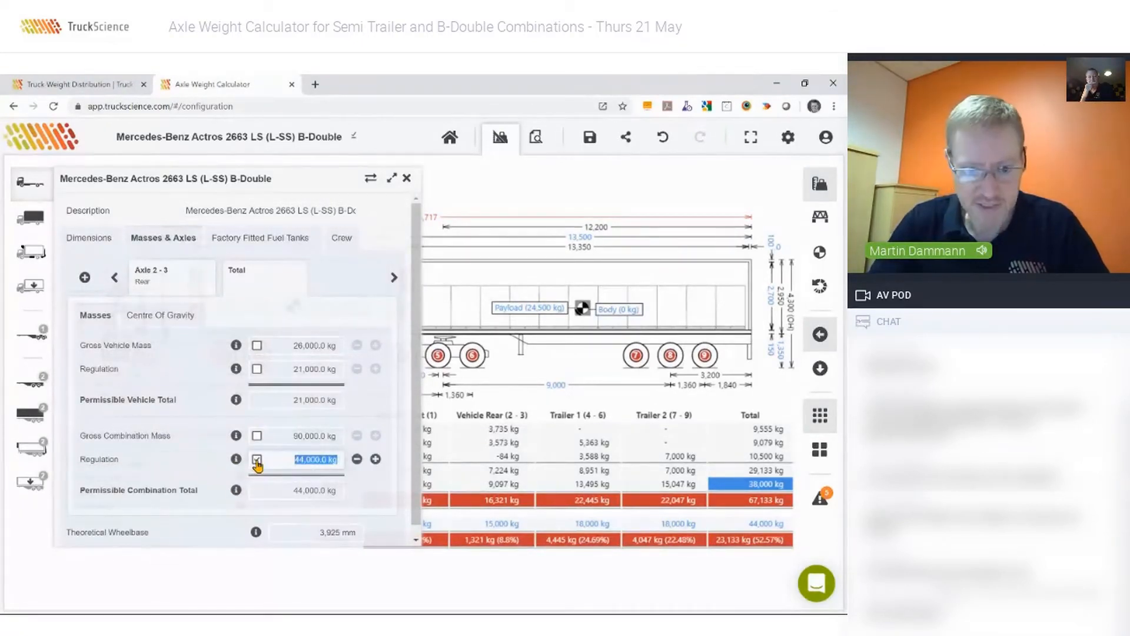
type("50000")
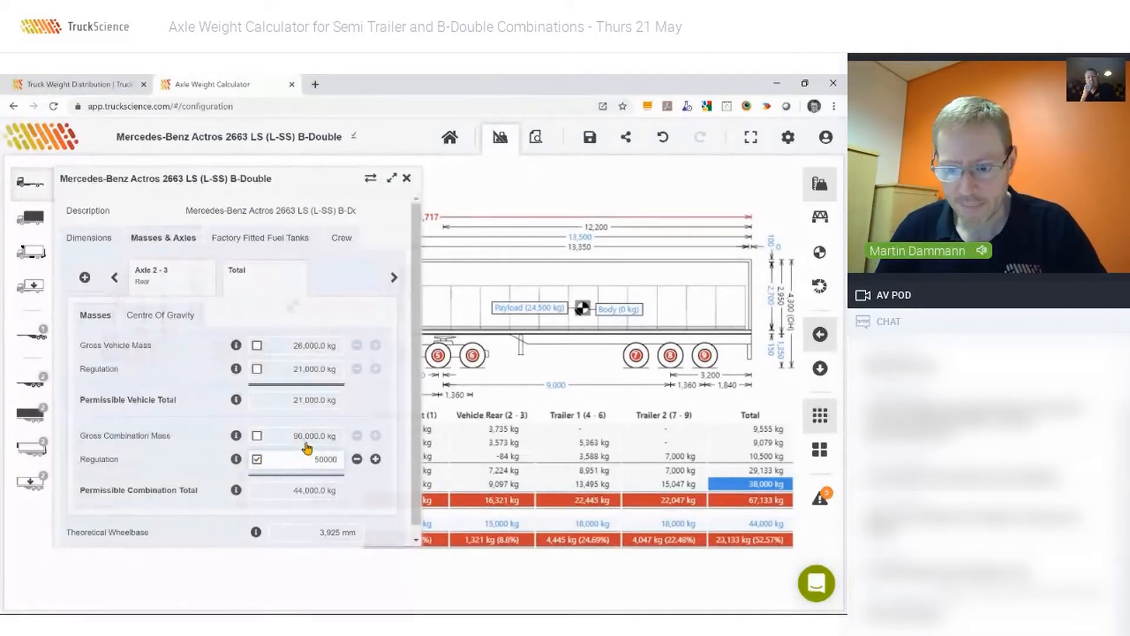
key("Return")
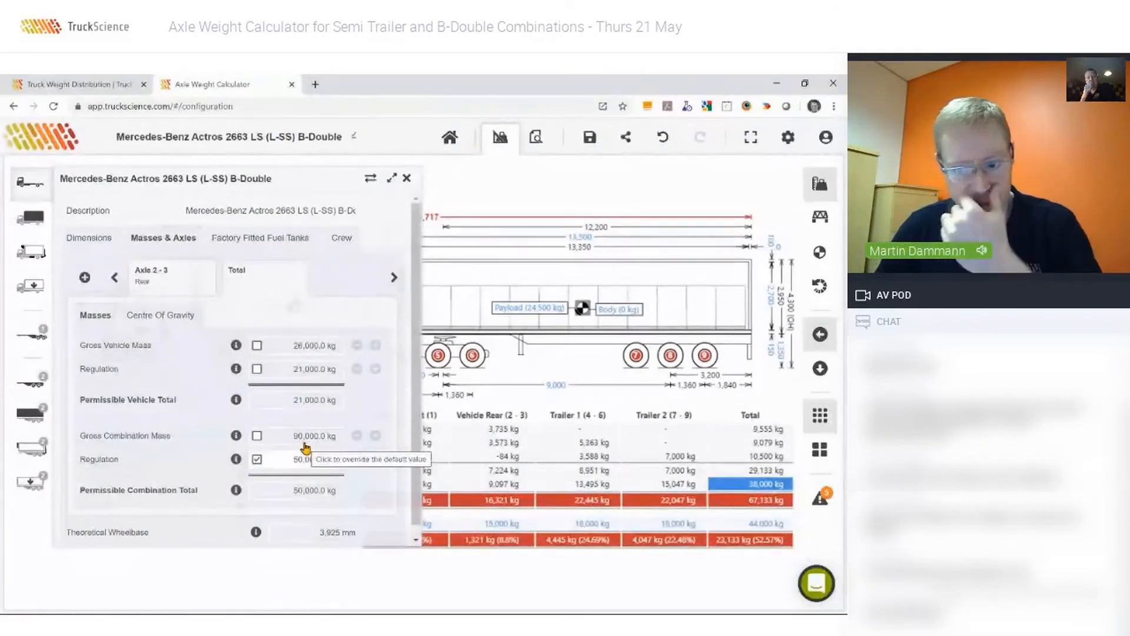